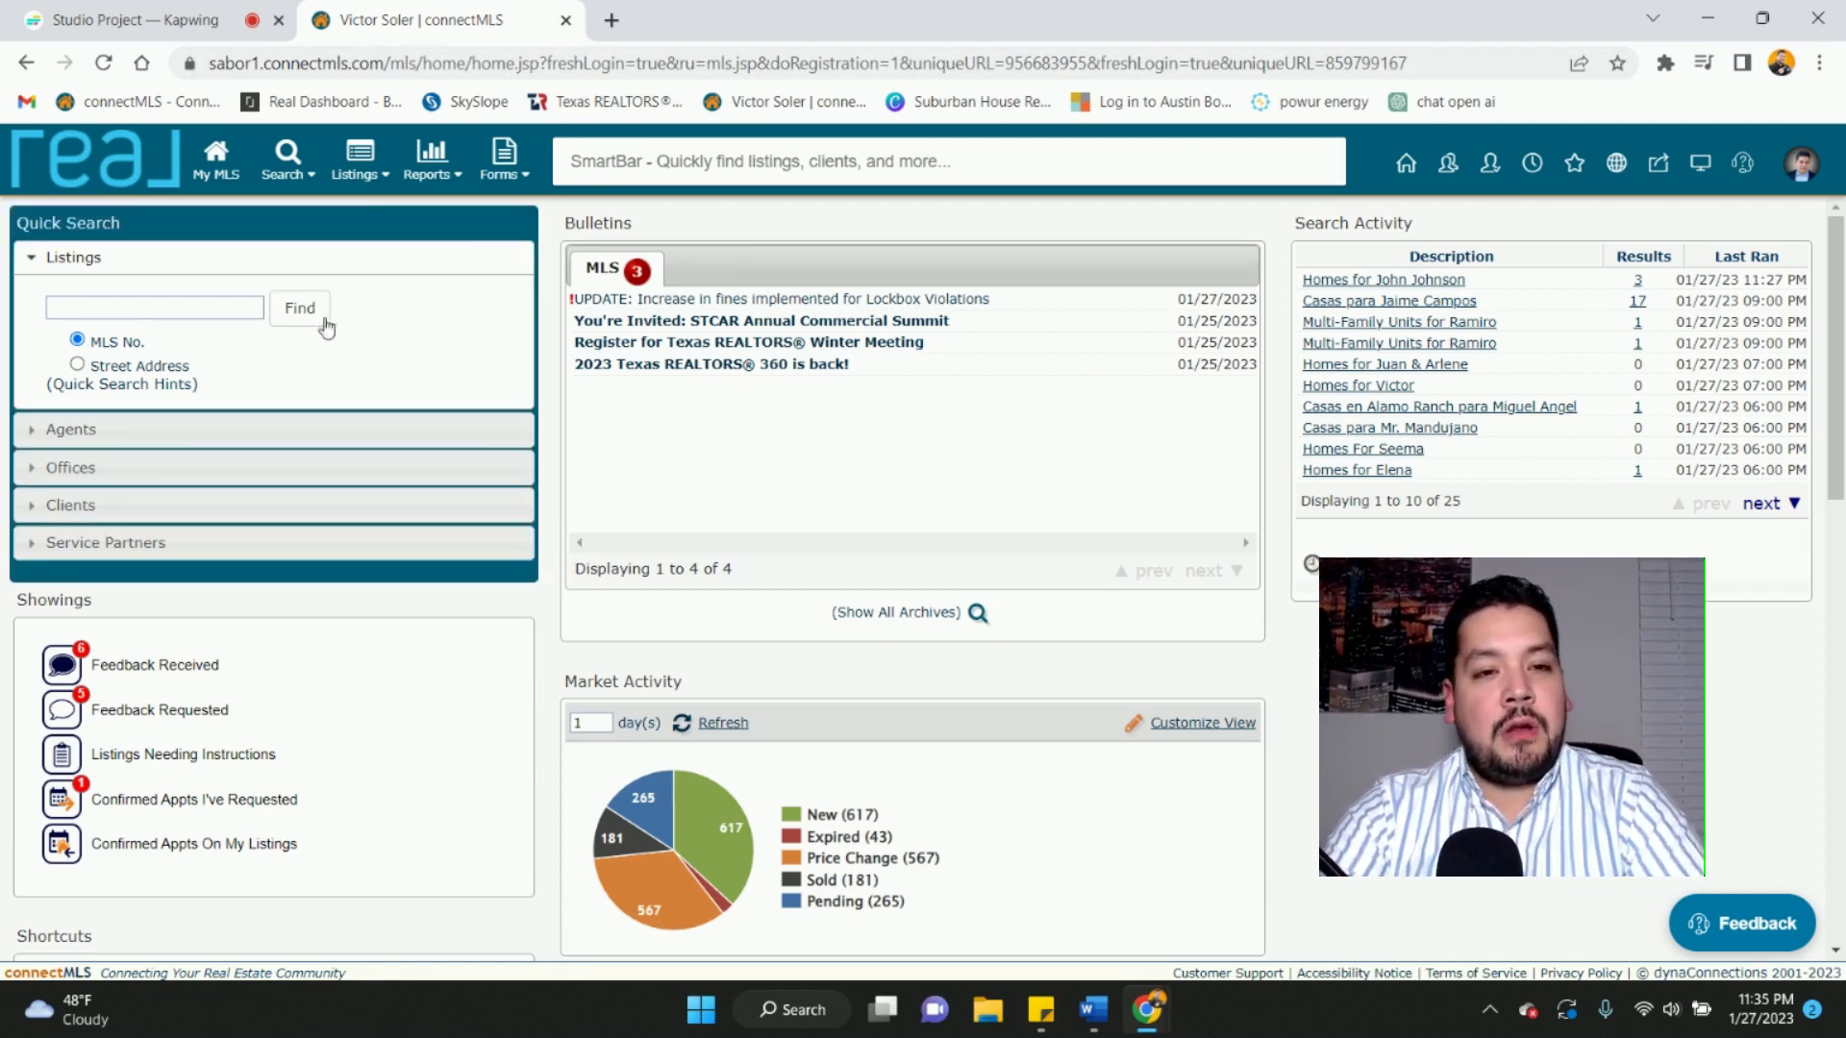
- Sign in to connectMLS as a SABOR member and bring up the buyer's requirements note
mouse_move(369, 169)
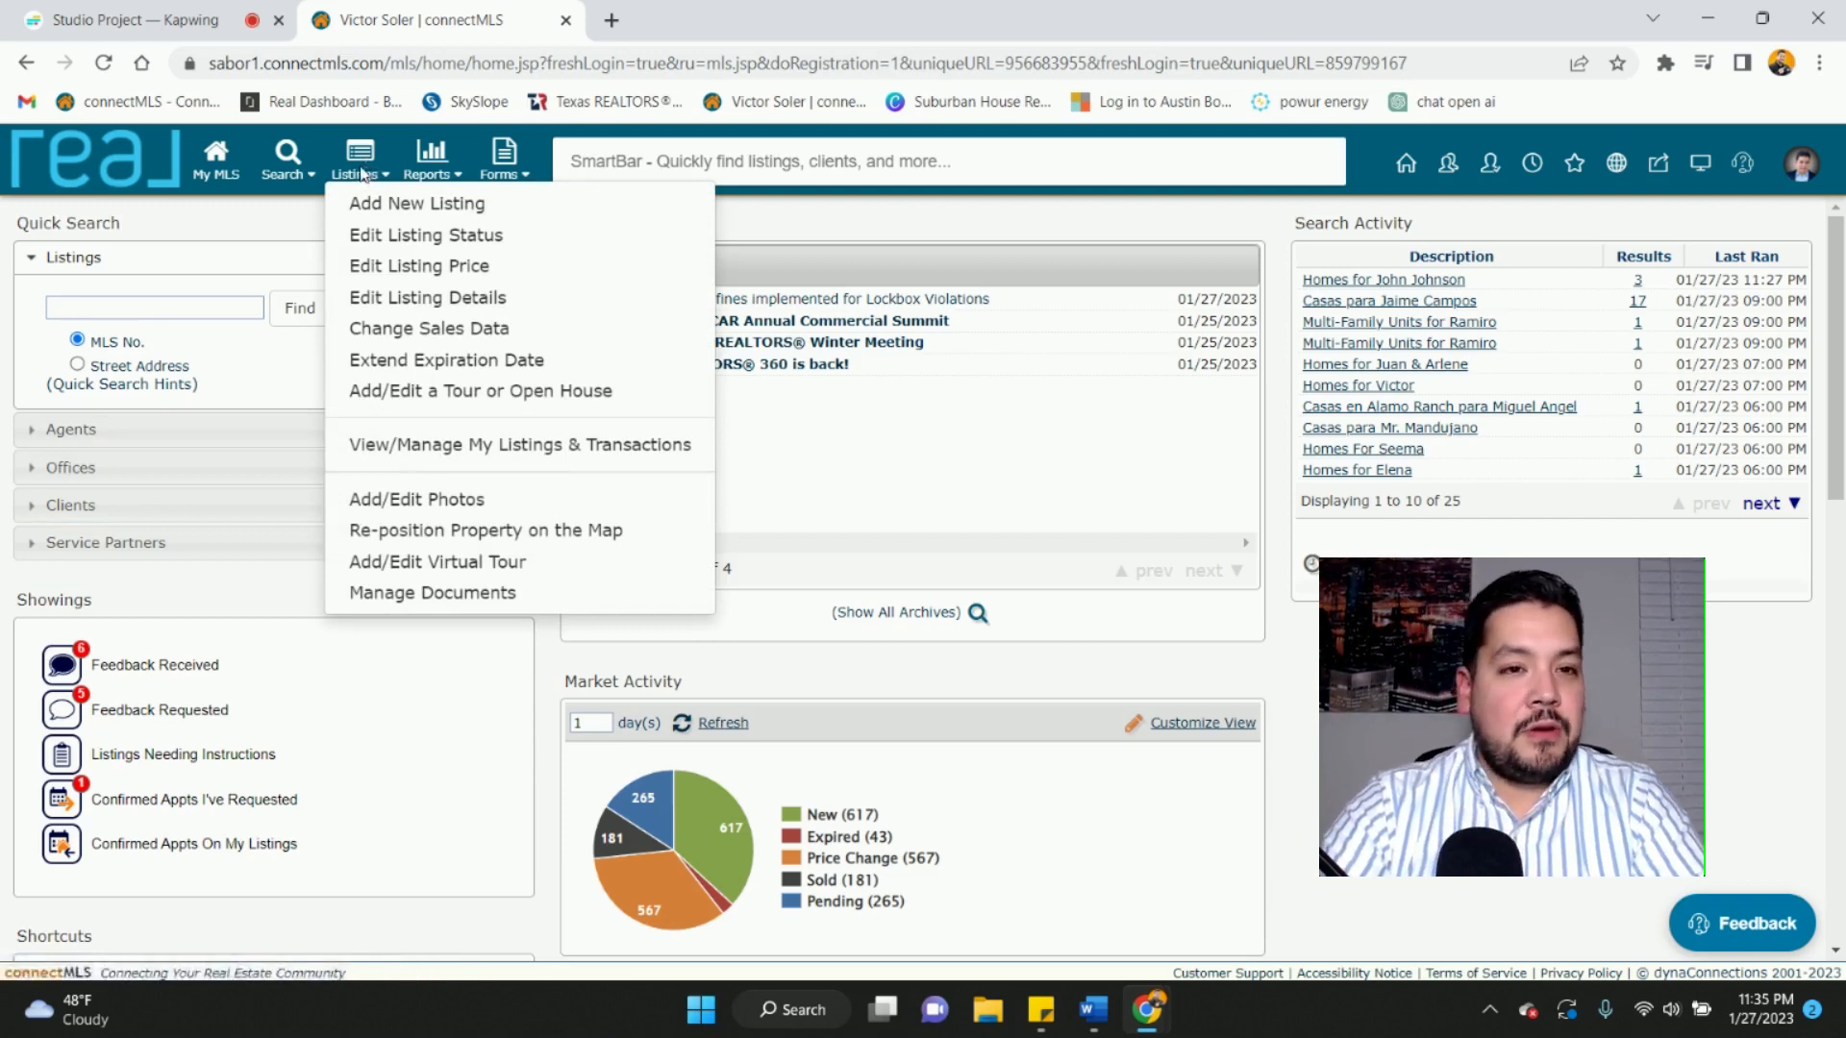
left_click(125, 102)
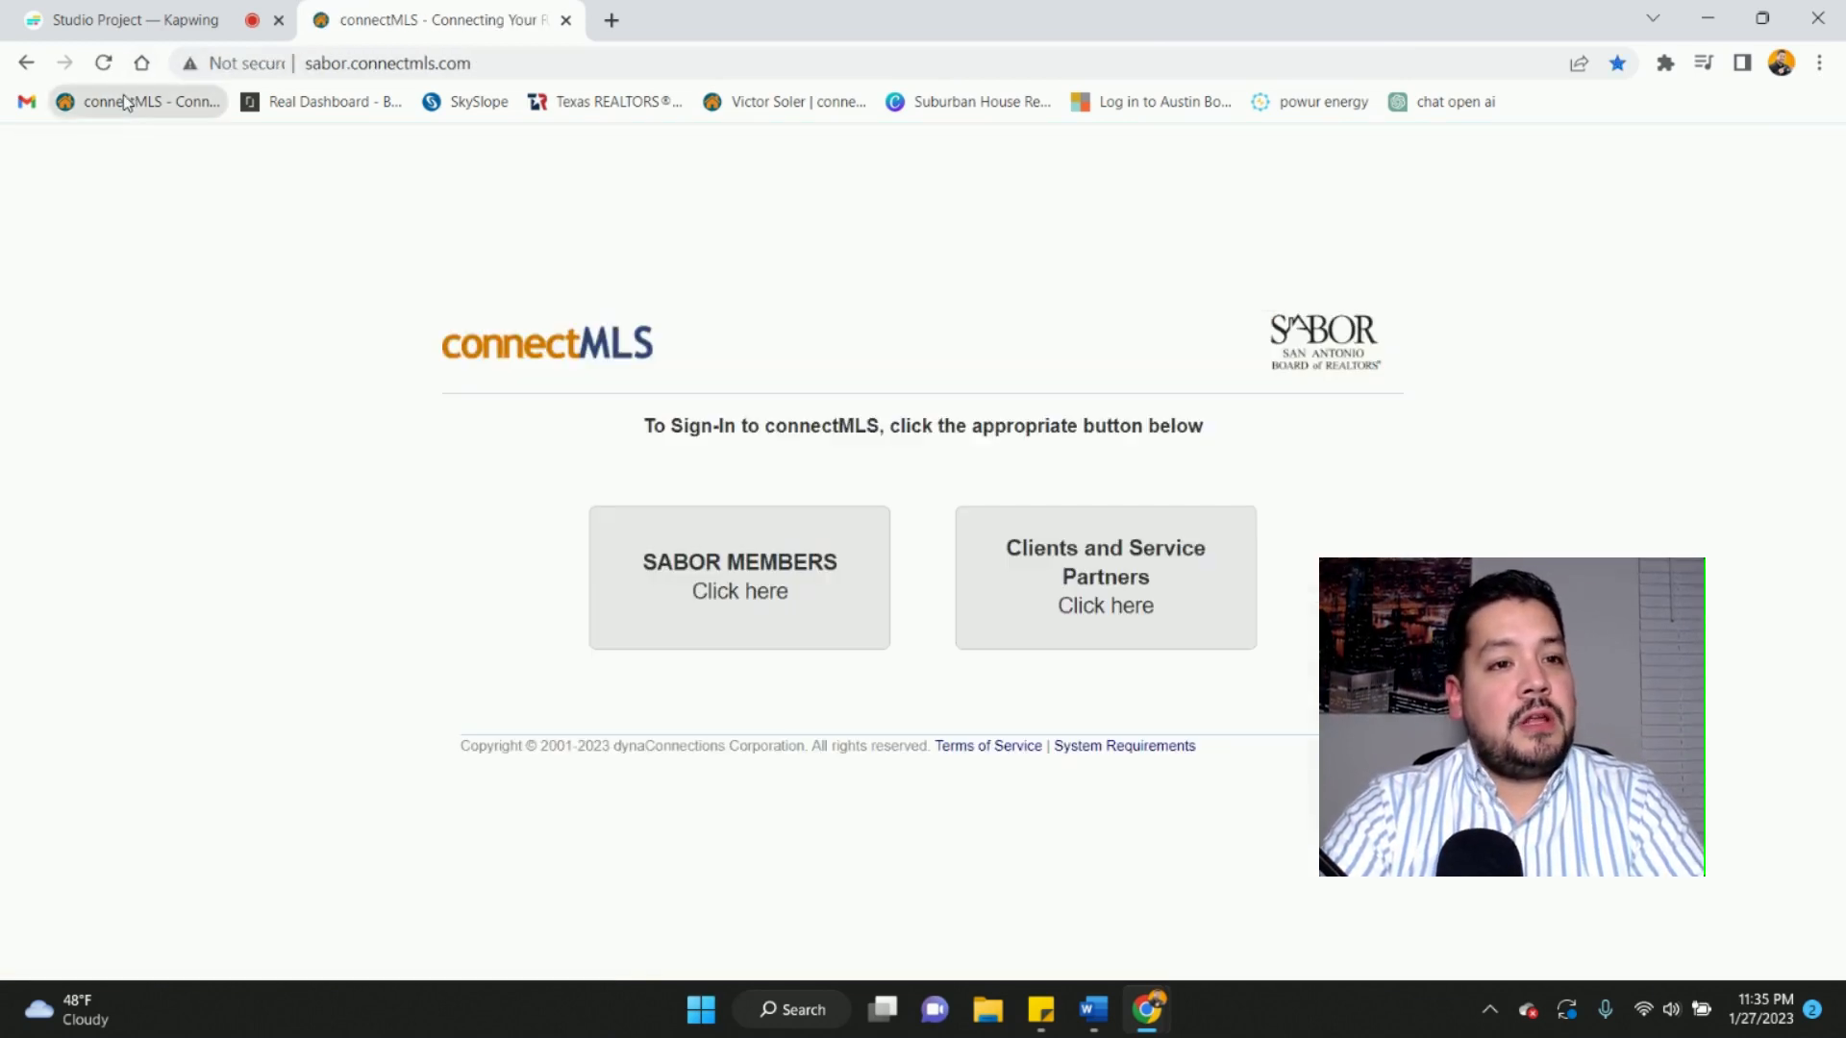
left_click(719, 586)
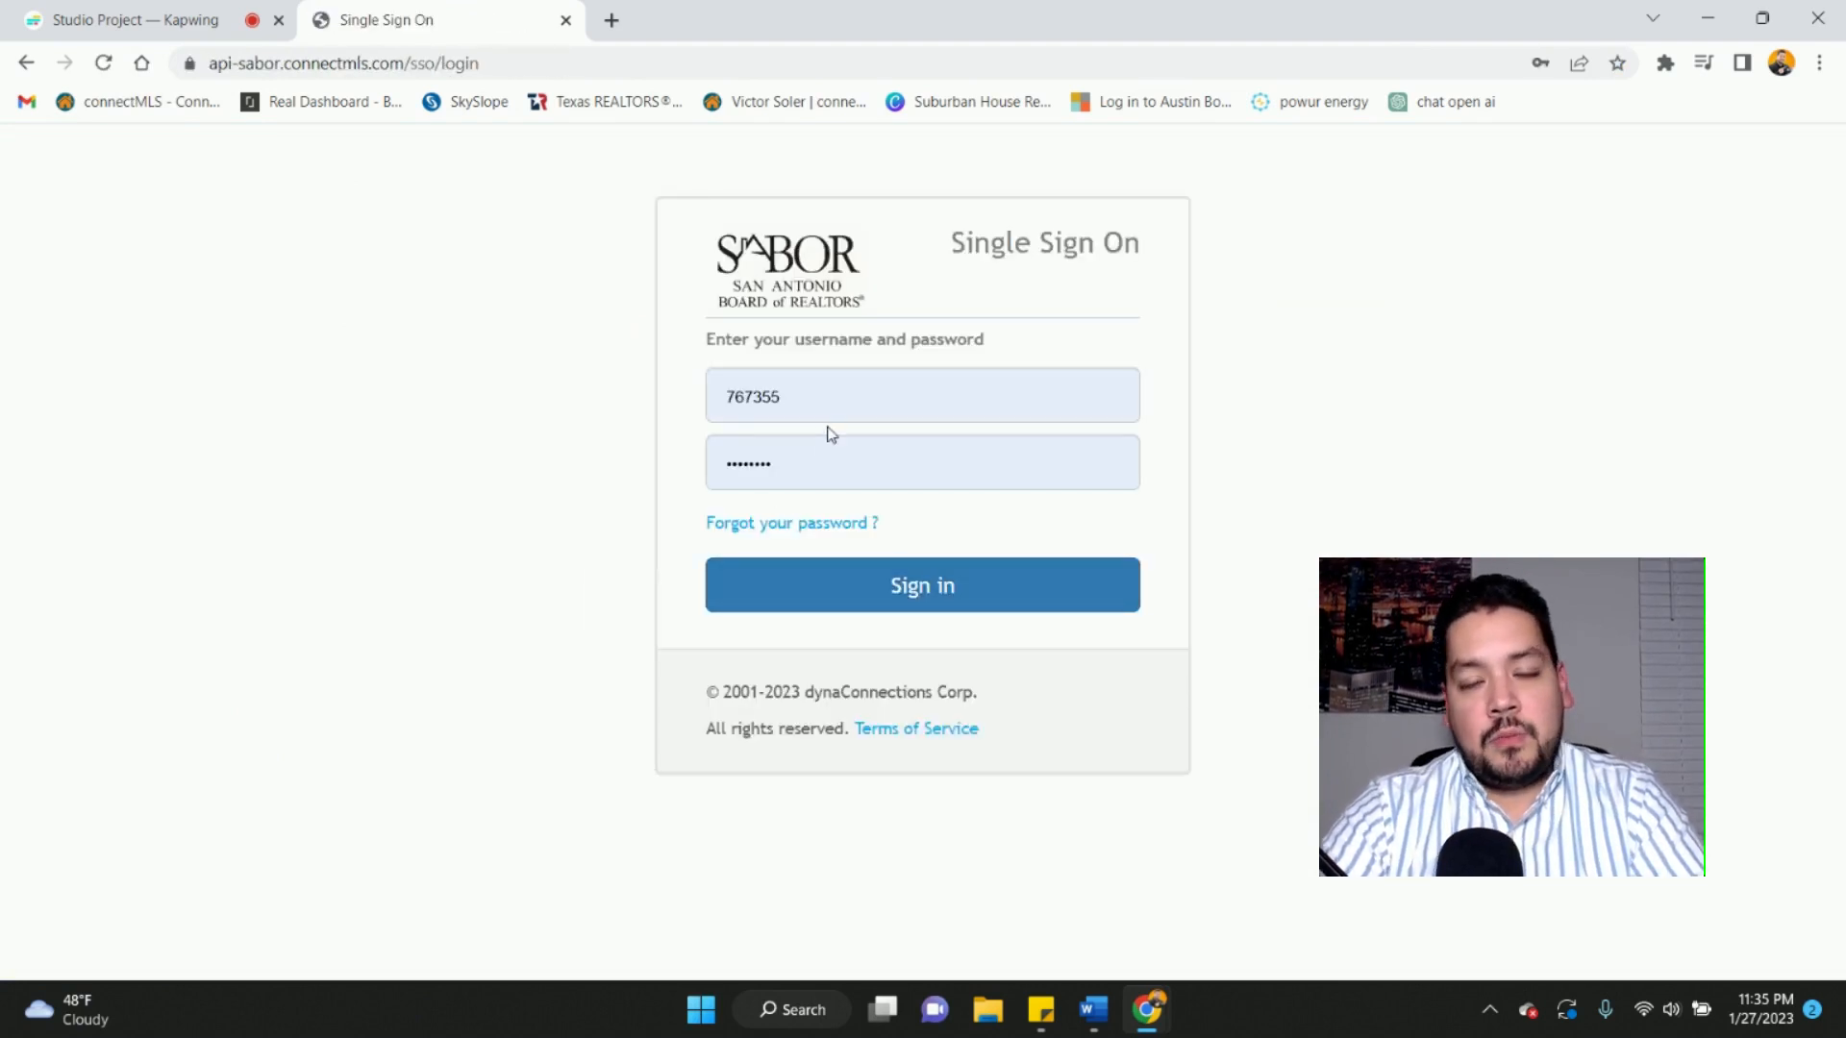
left_click(923, 588)
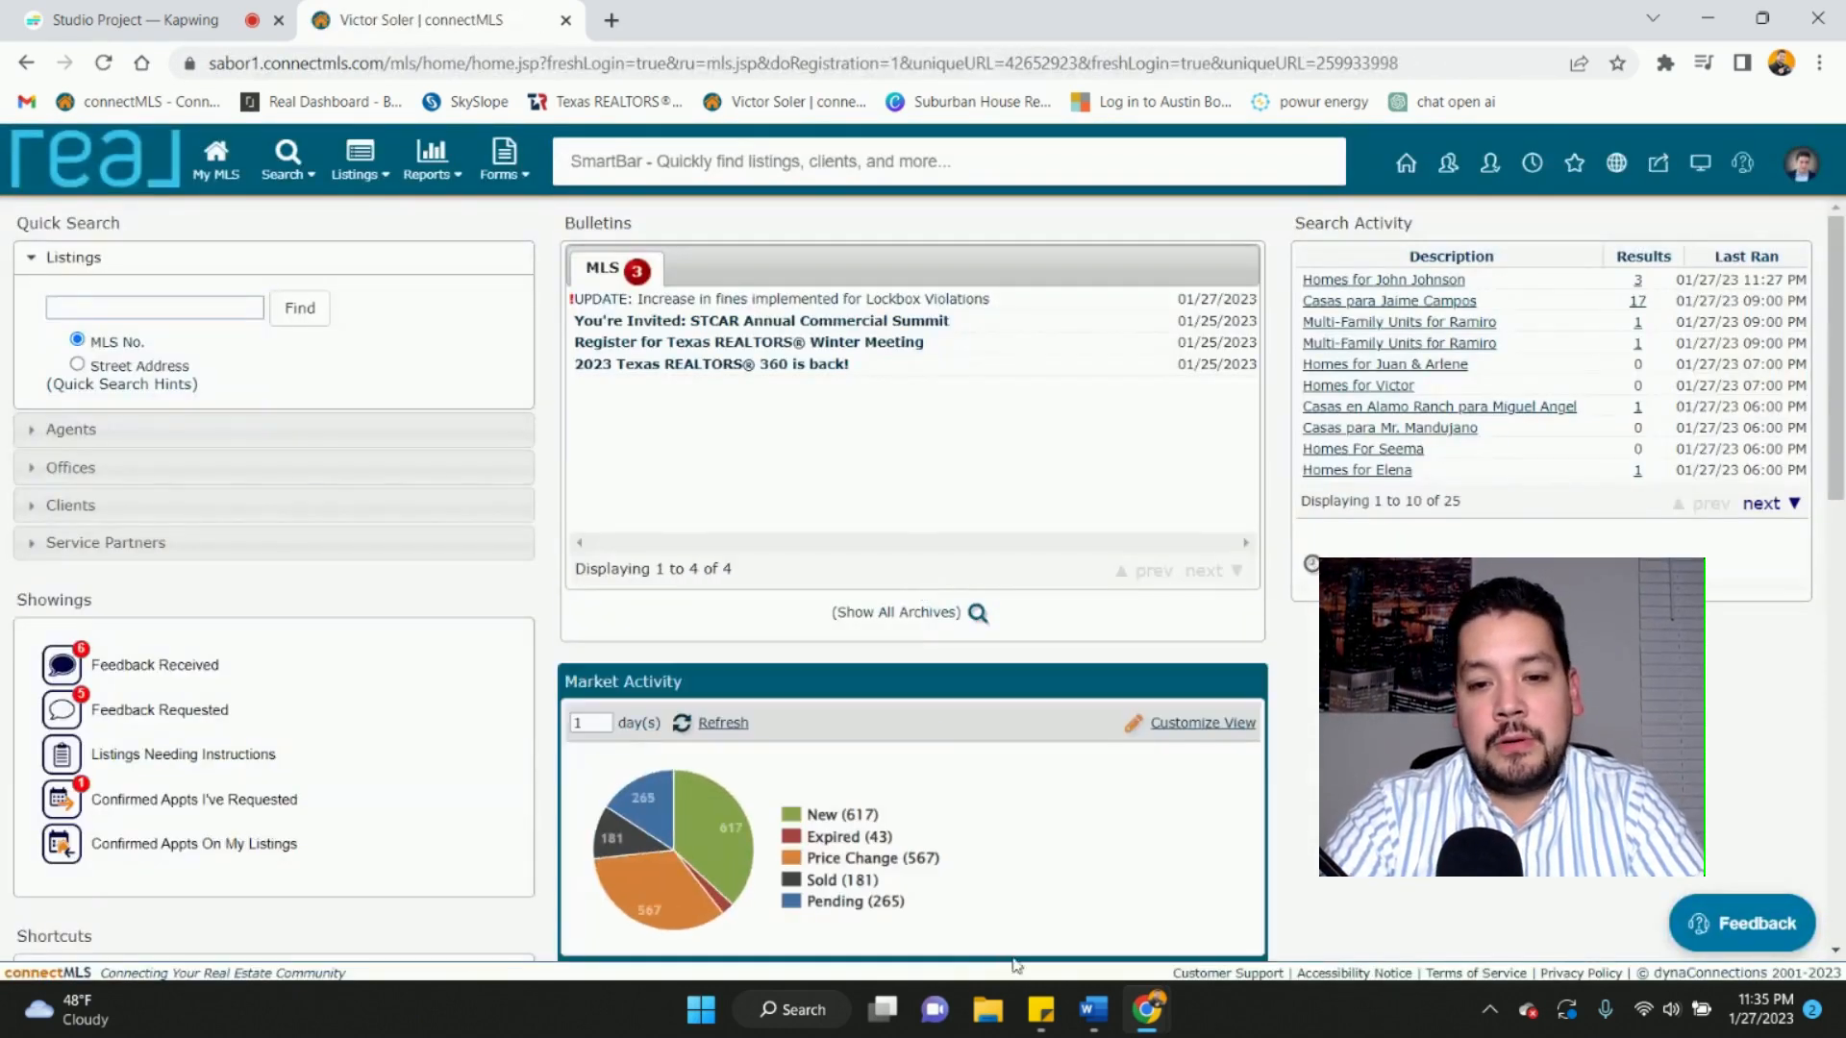
left_click(1041, 1009)
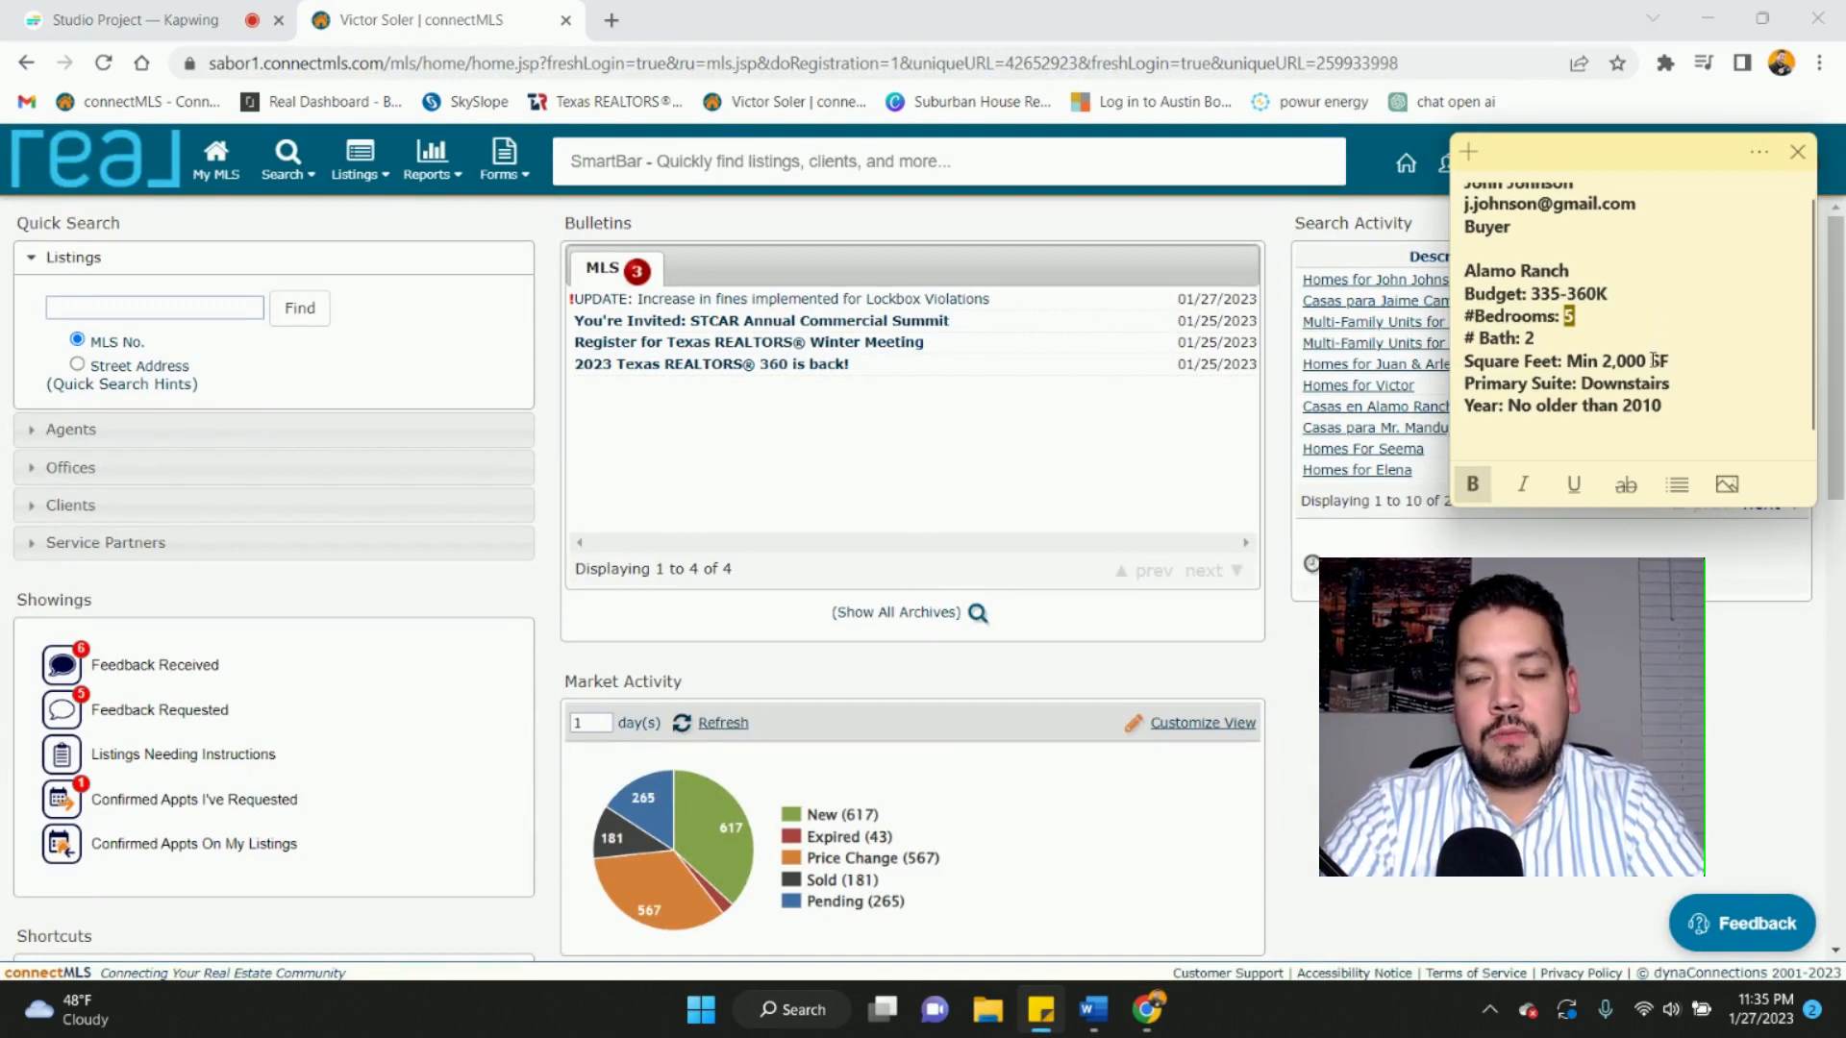
scroll(1654, 356, "down", 1)
scroll(1653, 360, "up", 1)
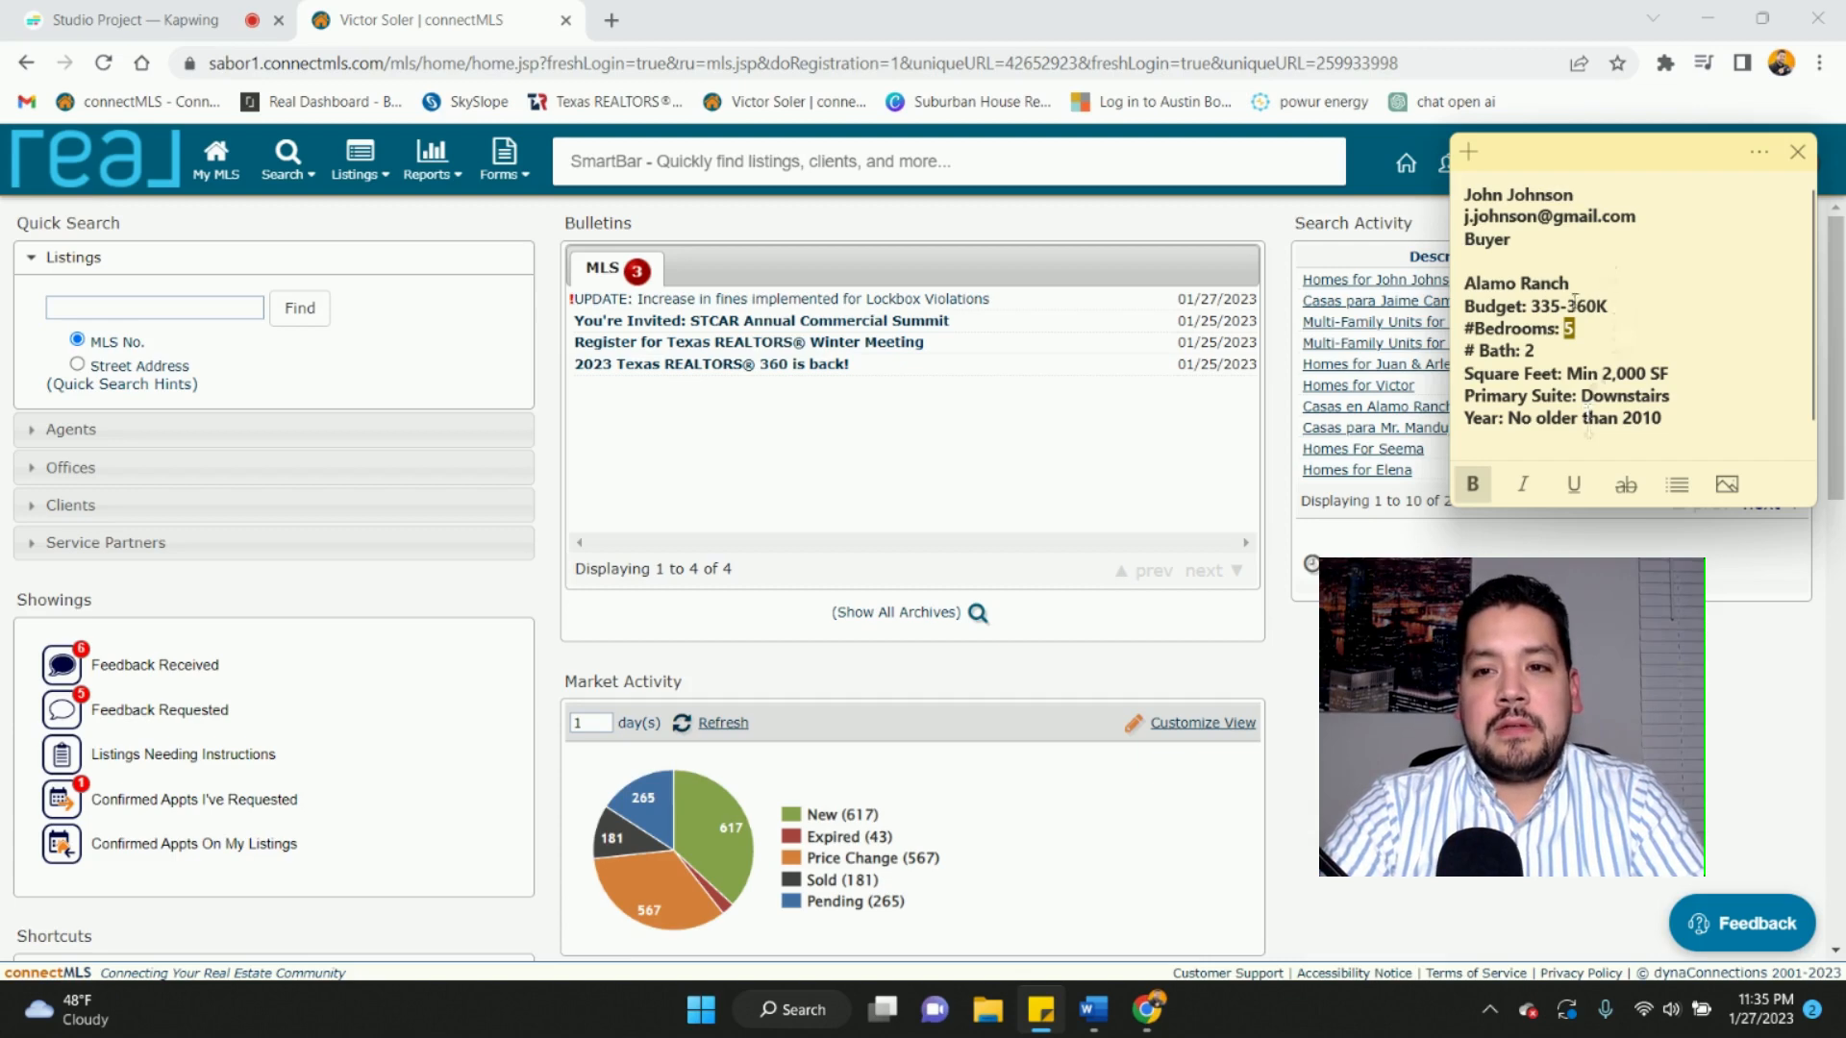
left_click(386, 150)
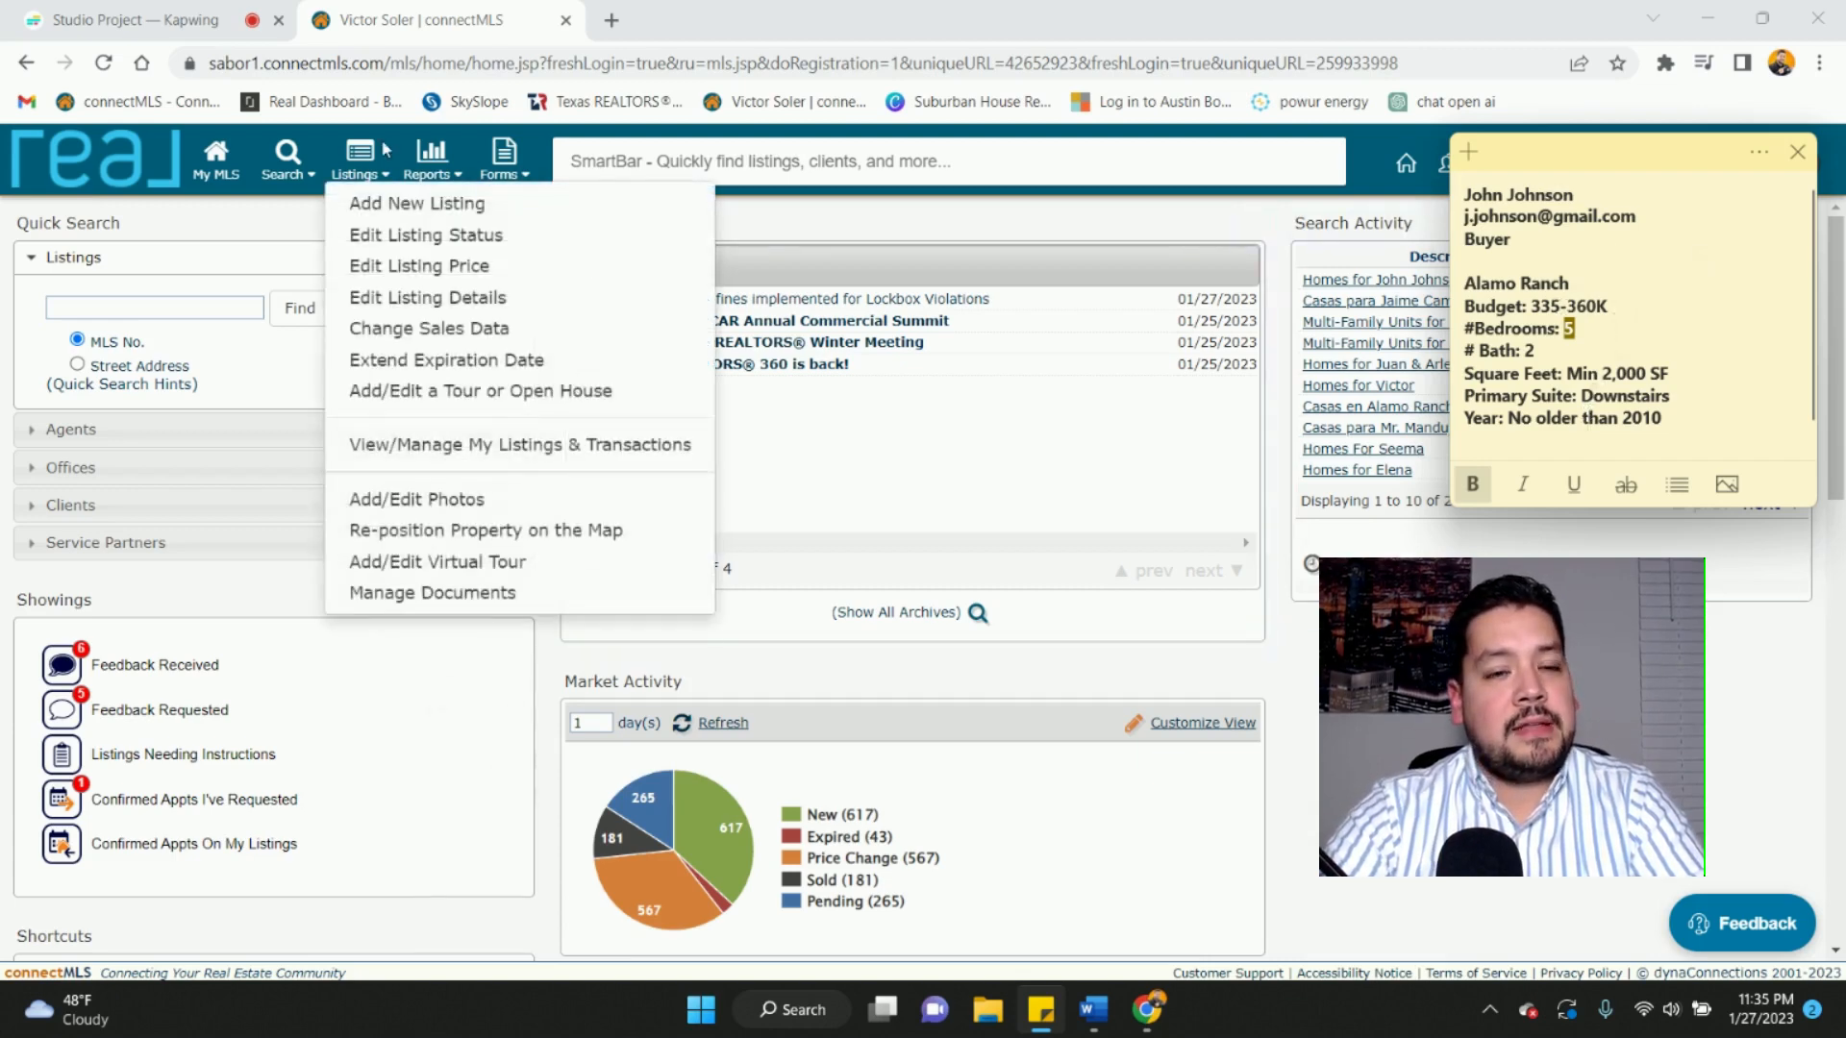
- Start a Single Residential search from Search > Listings (Classic)
left_click(308, 171)
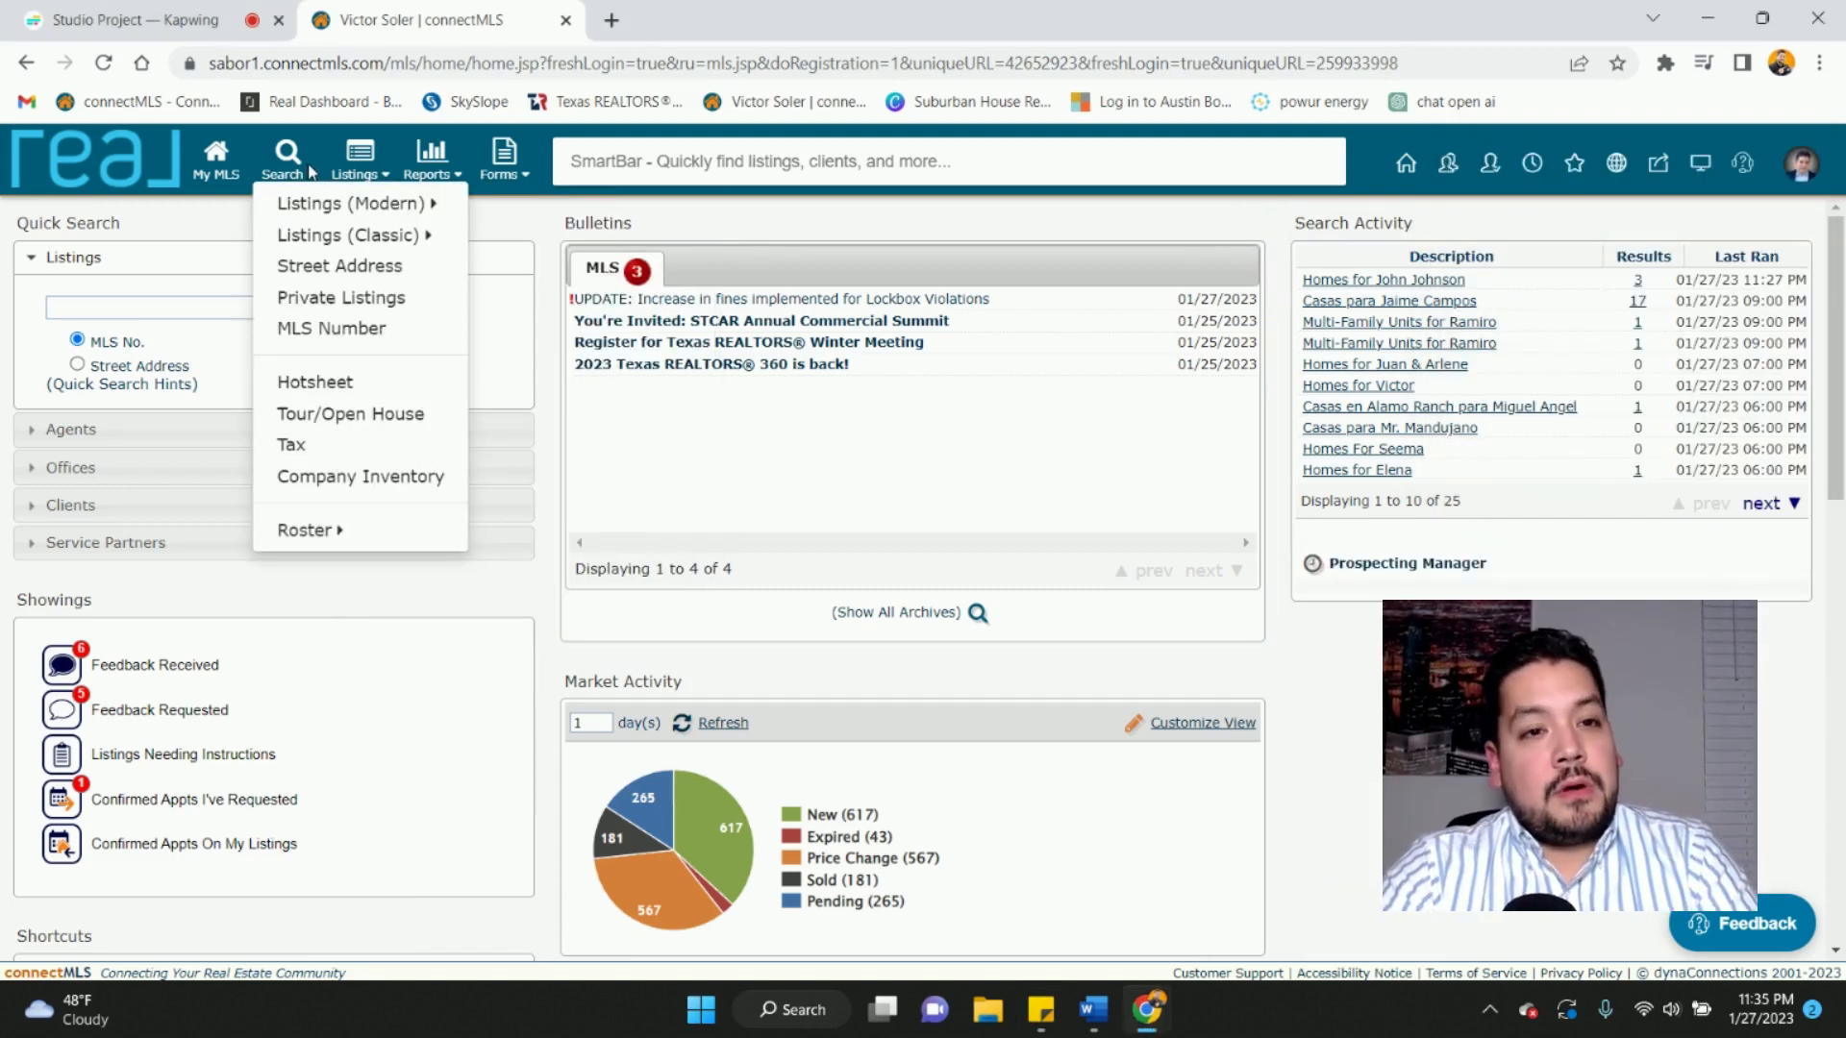
mouse_move(305, 209)
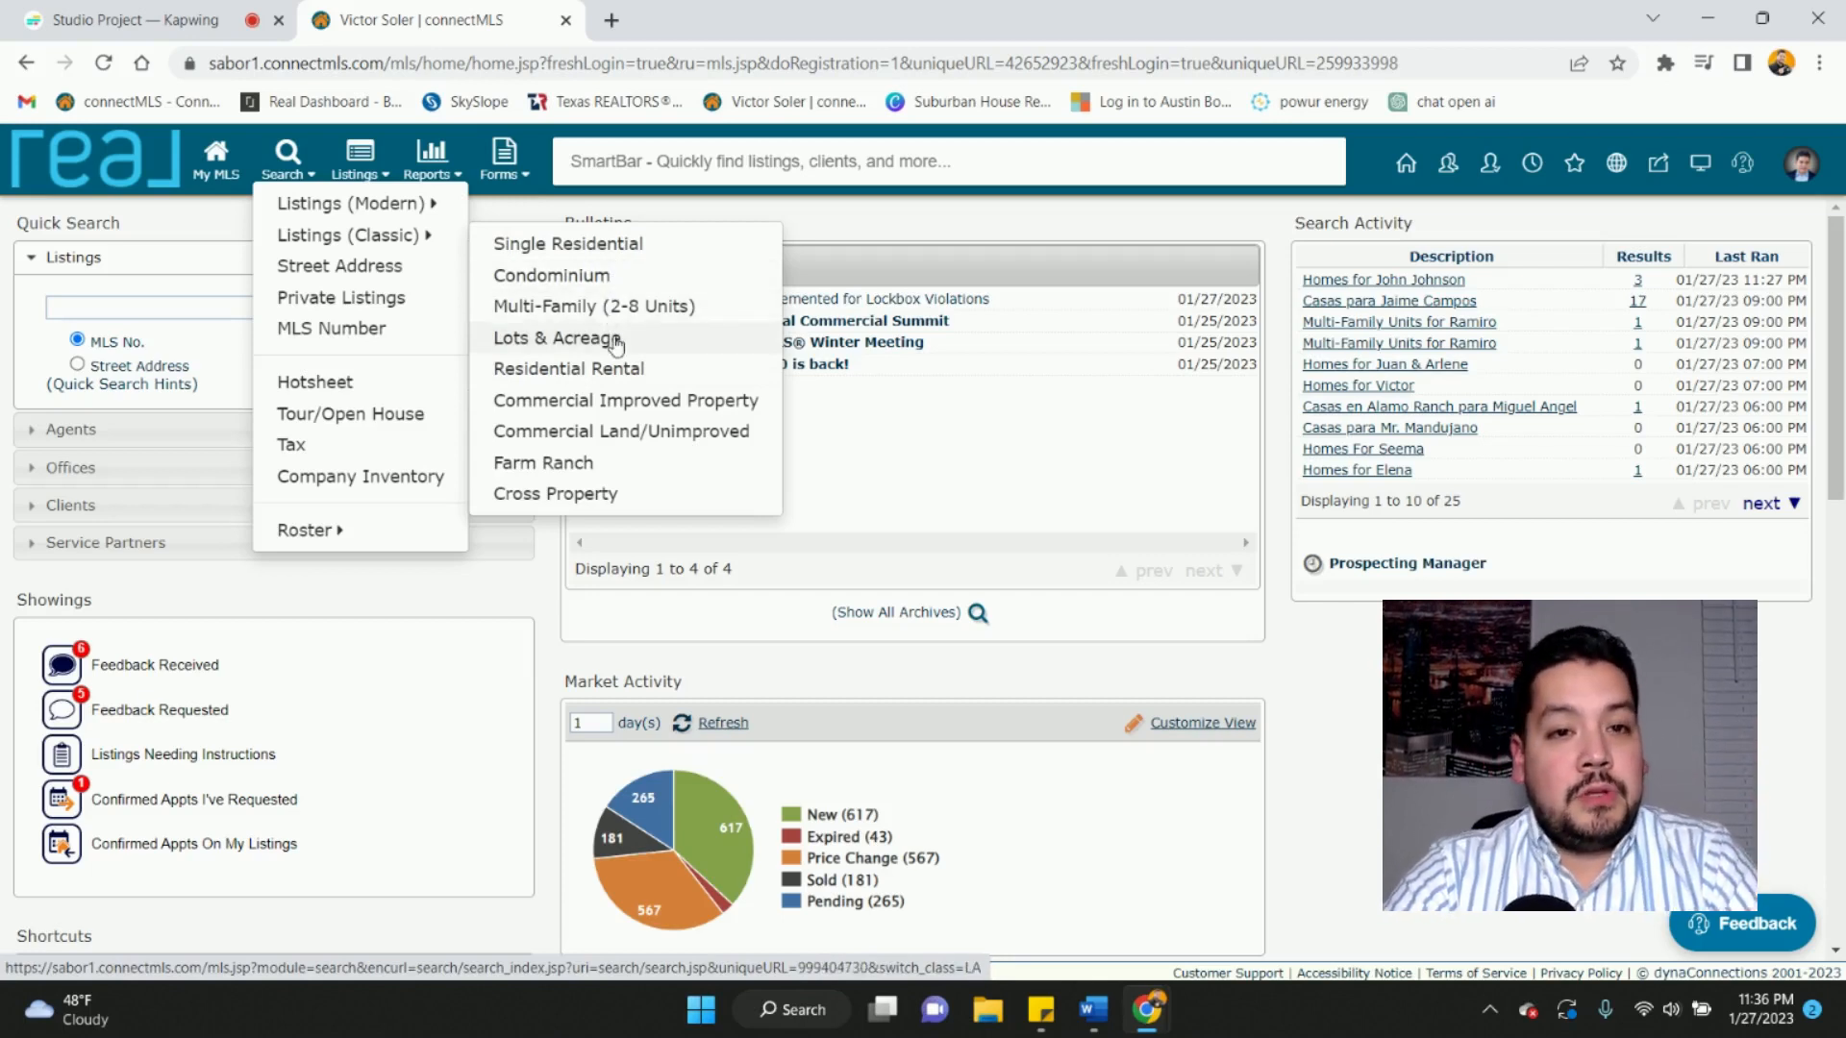
left_click(601, 255)
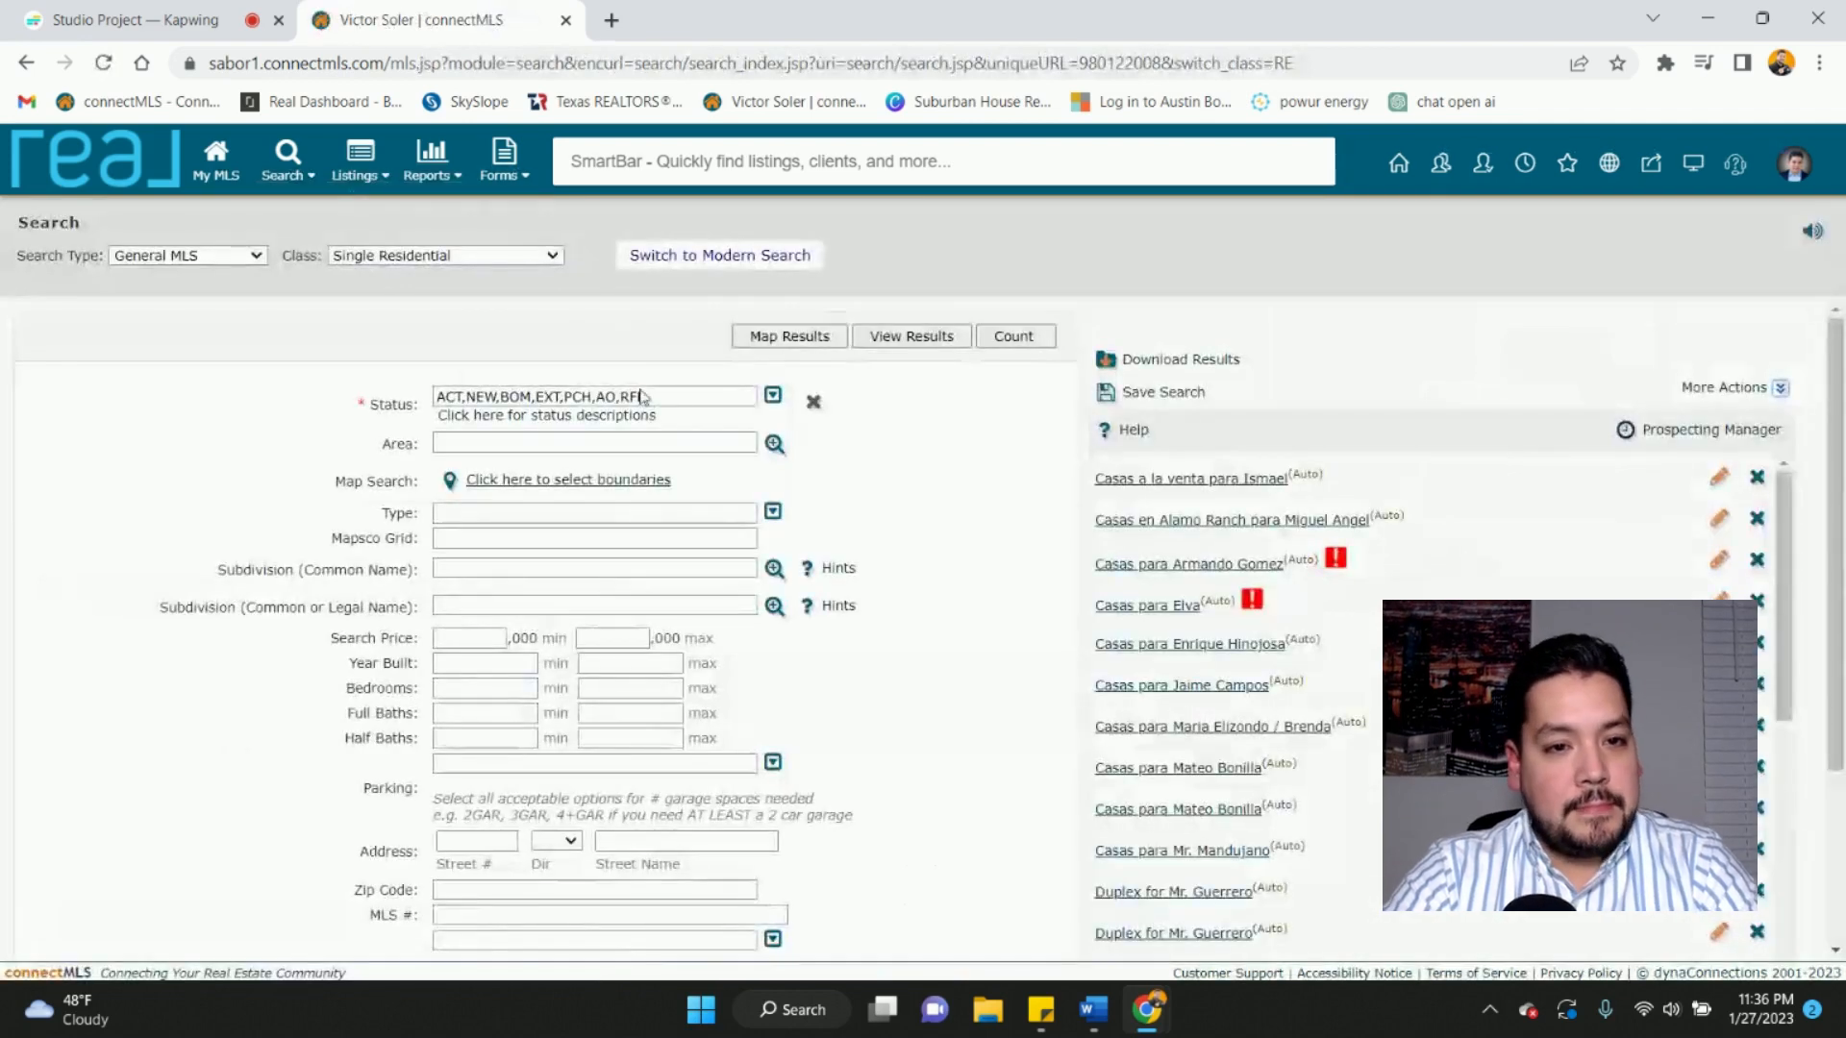
- Uncheck Active Option and Active RFR in Status, keeping ACT, NEW, BOM, EXT and PCH
left_click(774, 397)
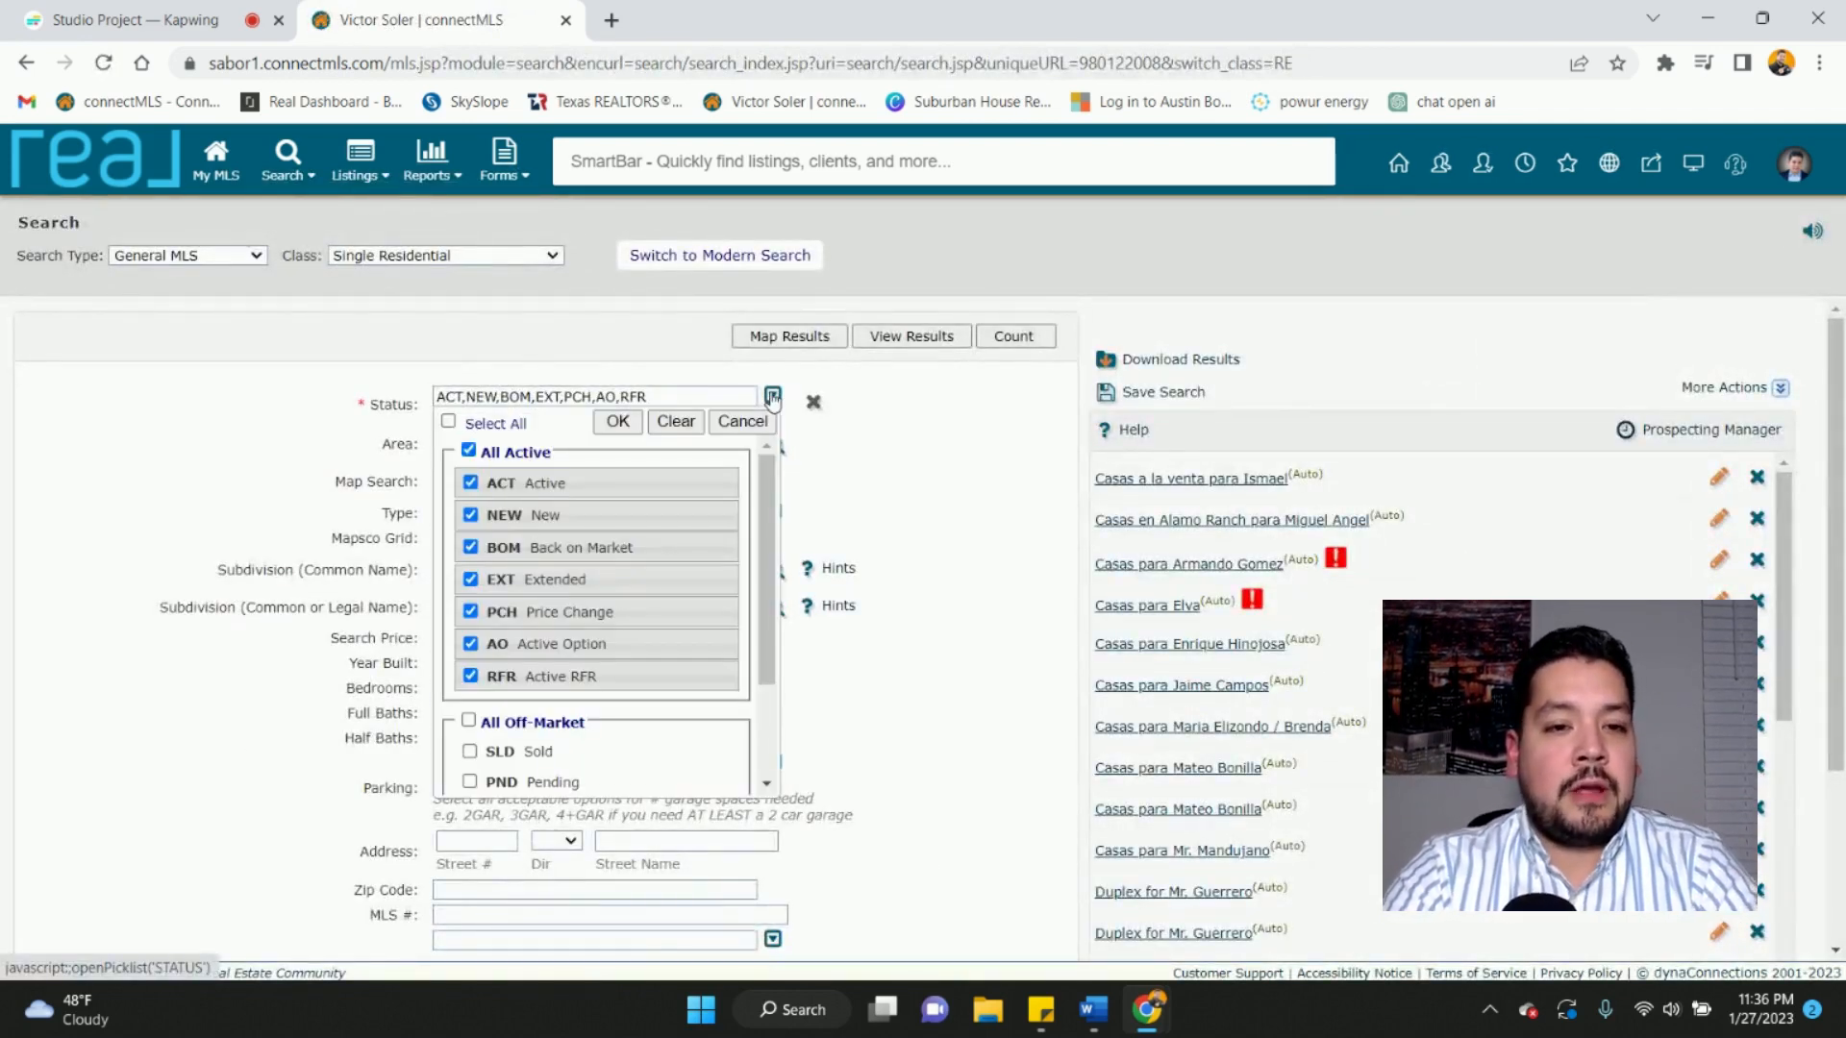
left_click(470, 645)
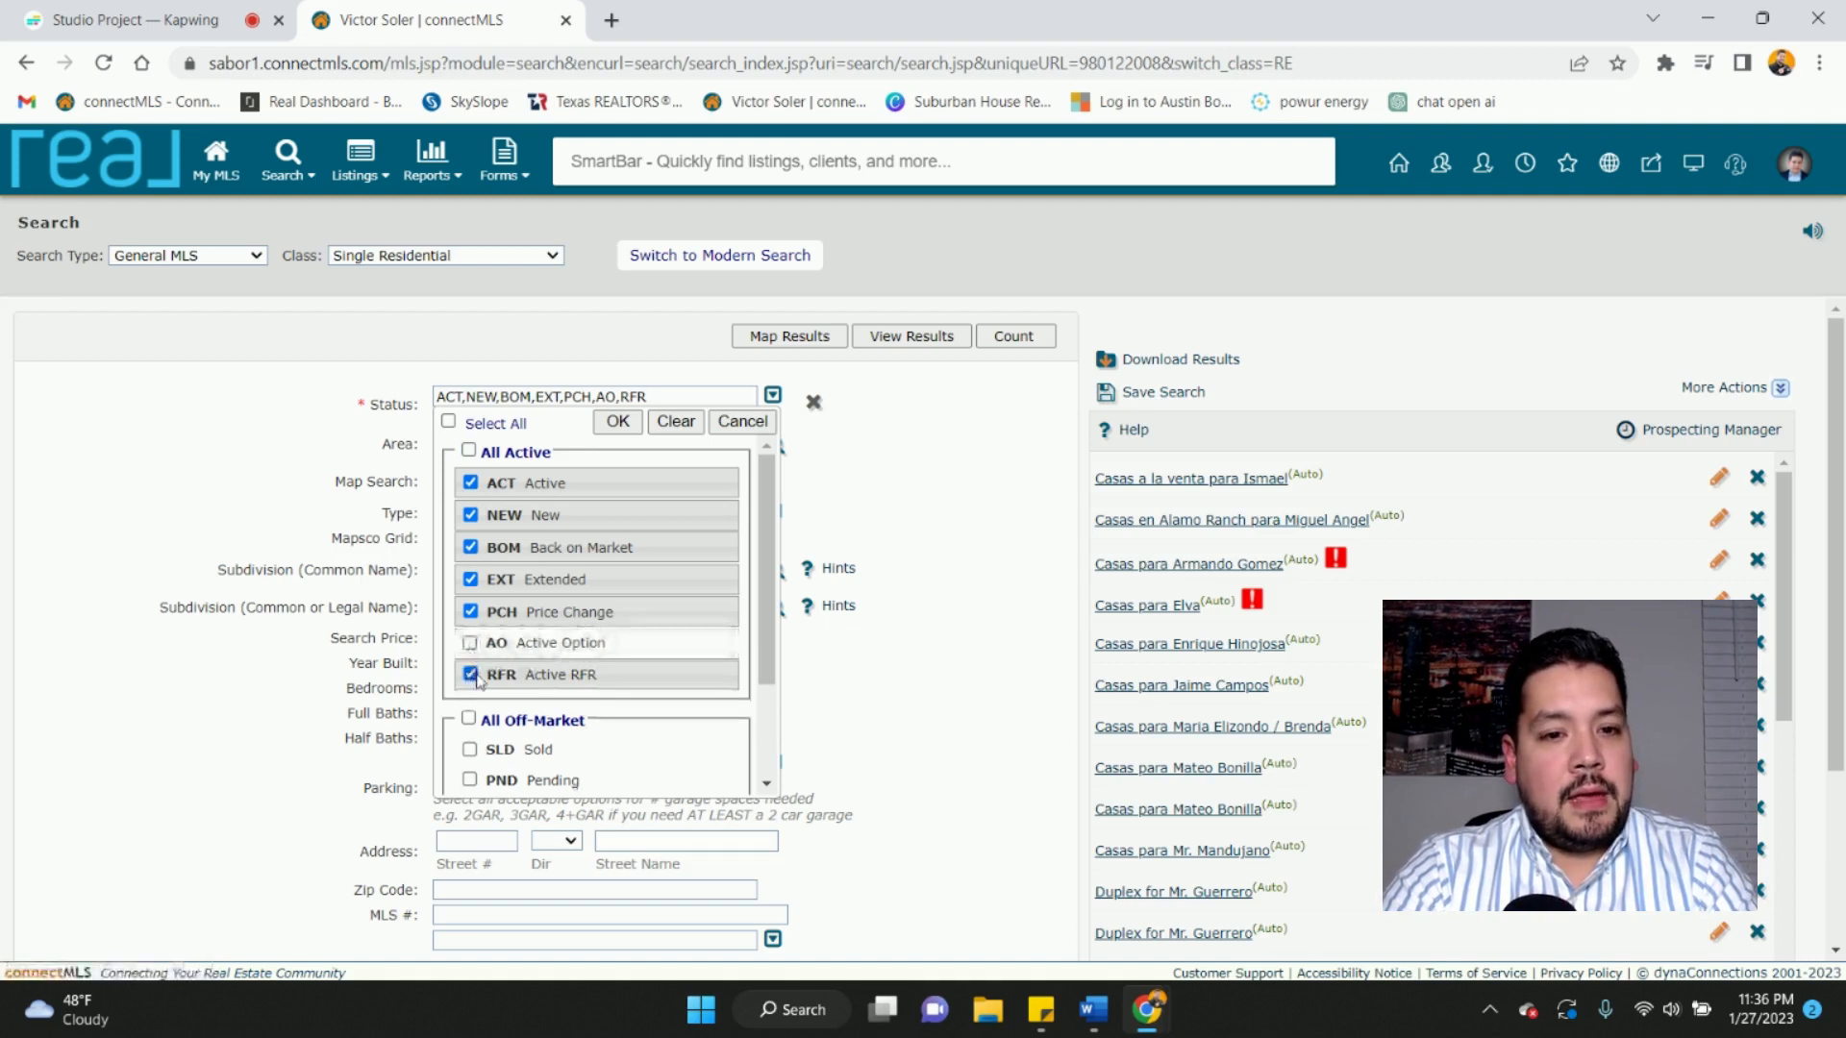
left_click(470, 675)
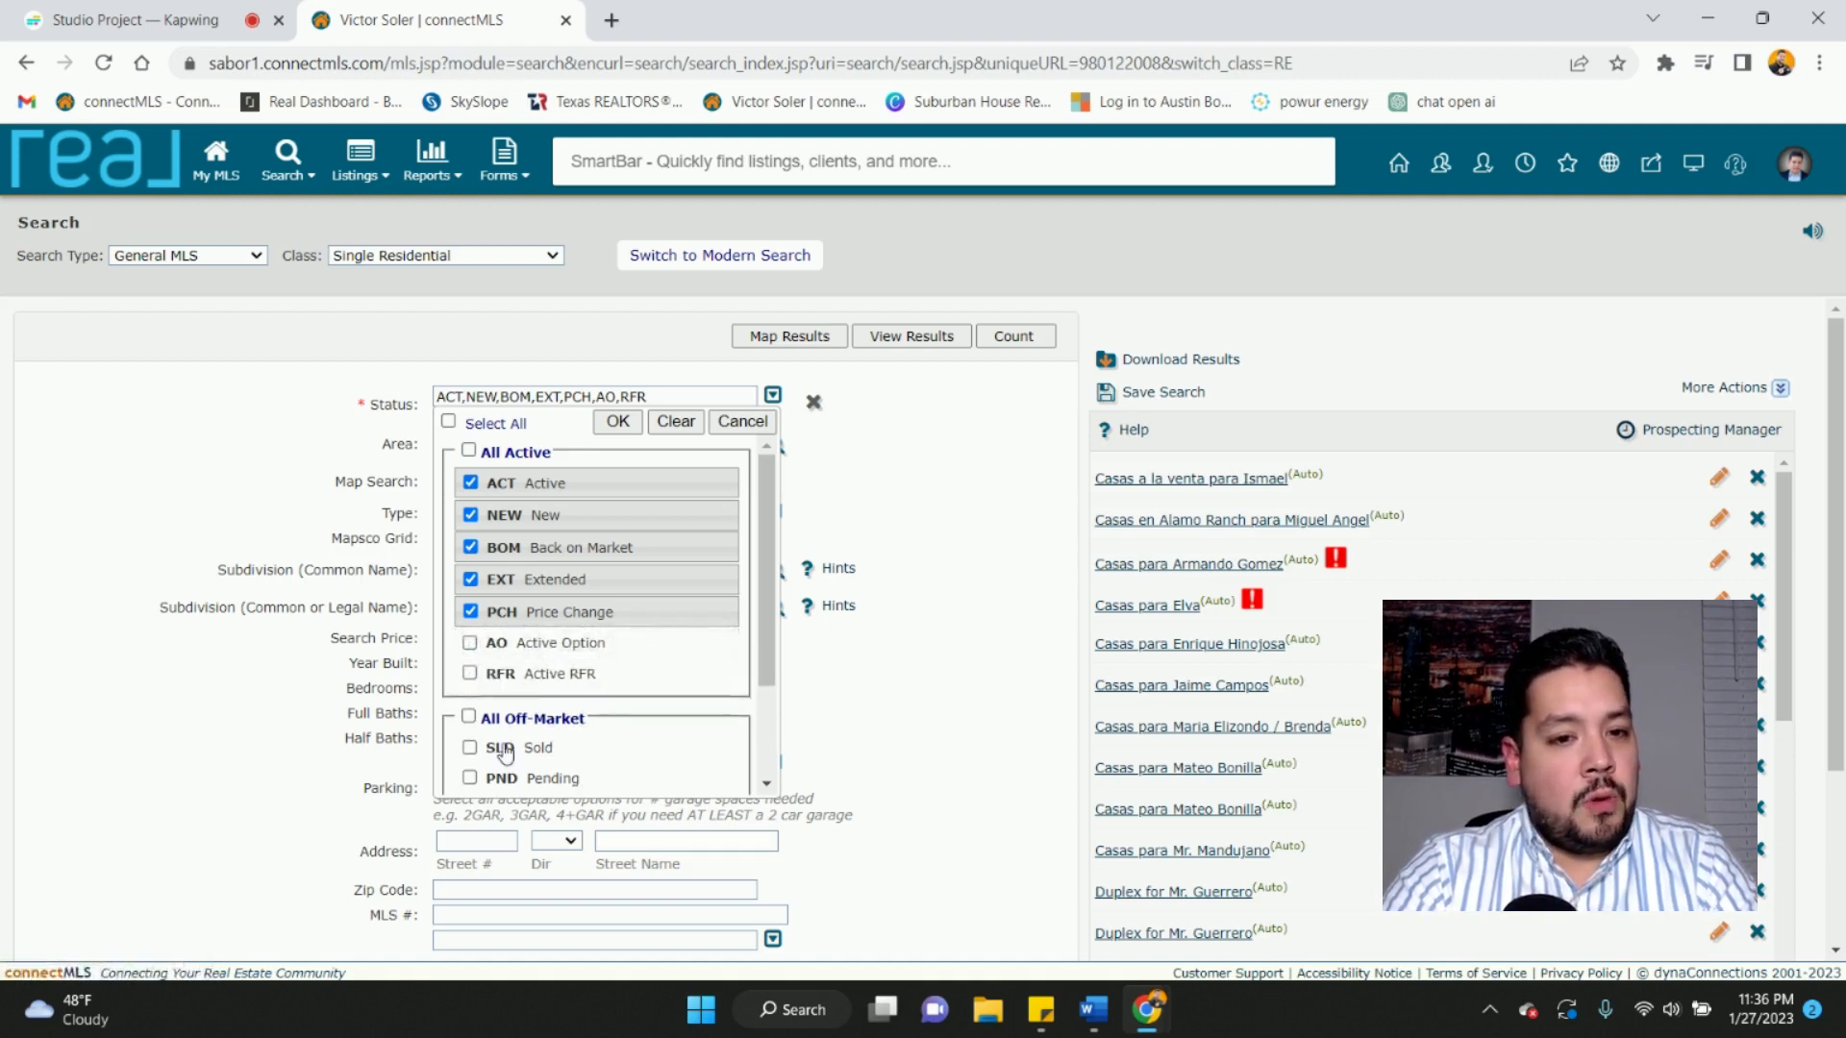
scroll(506, 752, "down", 2)
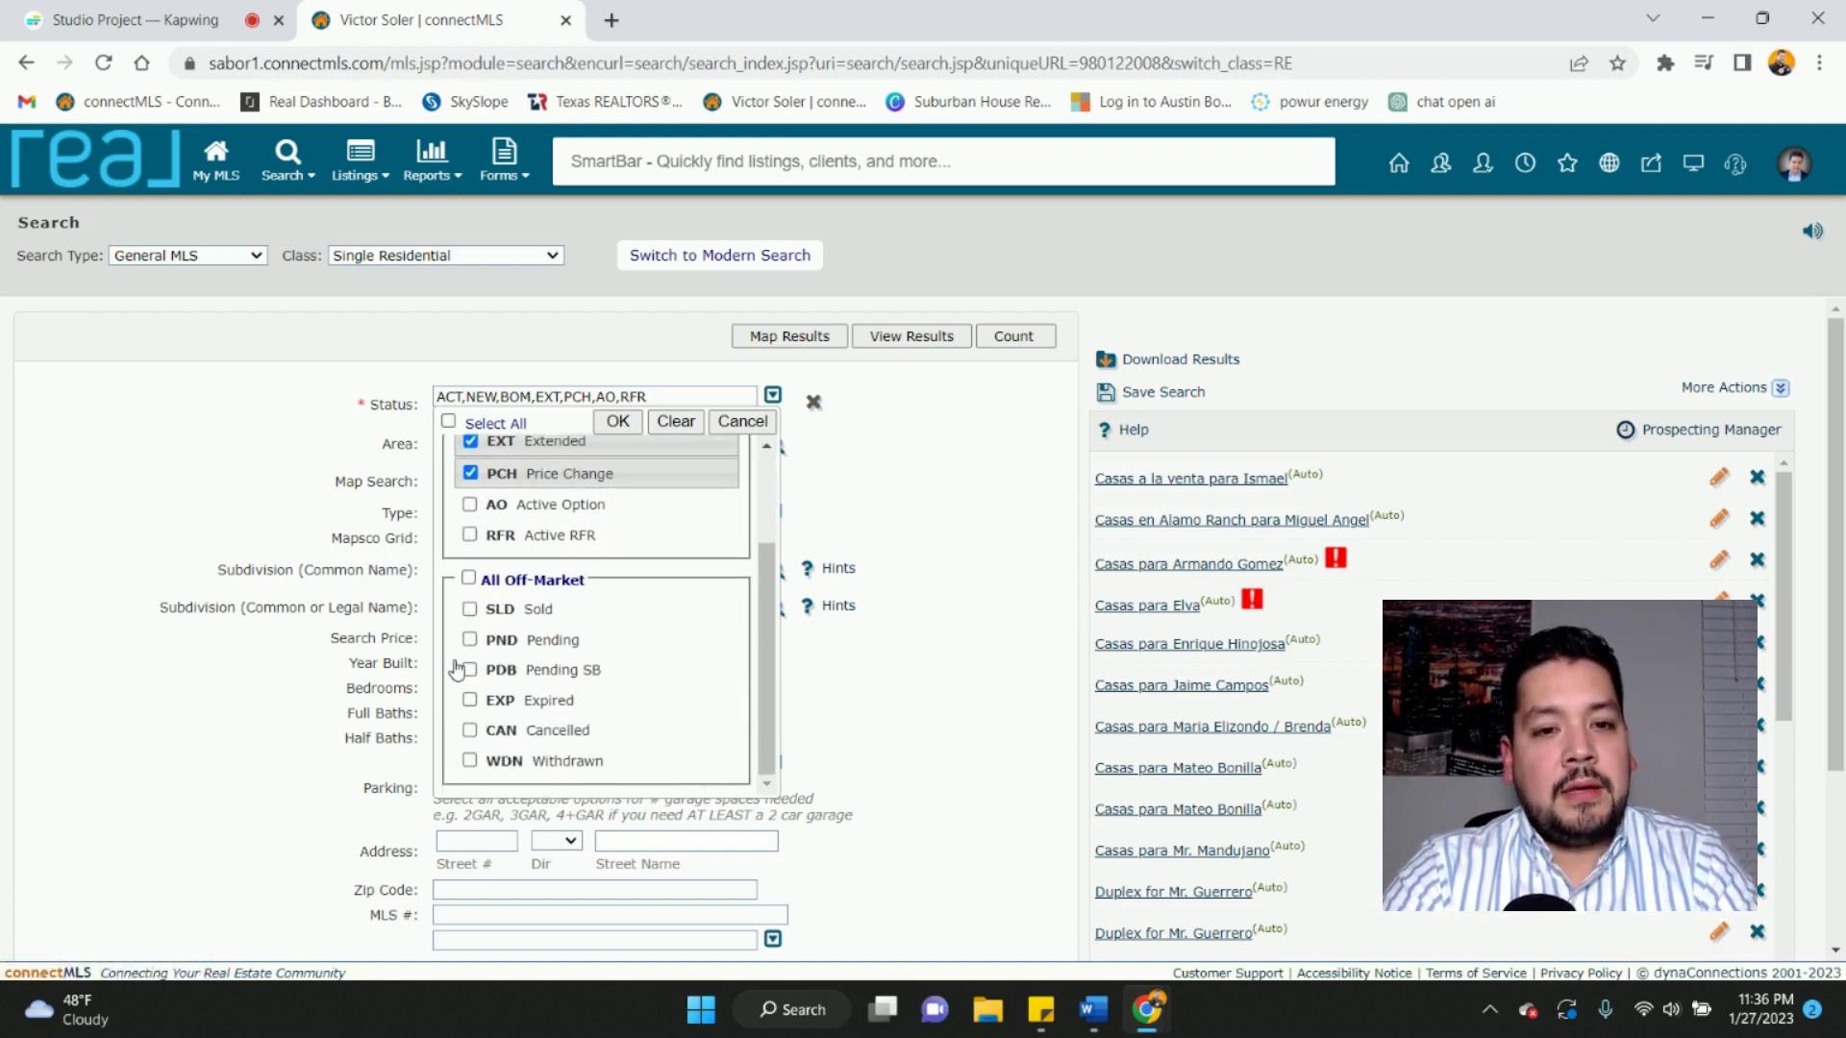
scroll(460, 663, "up", 2)
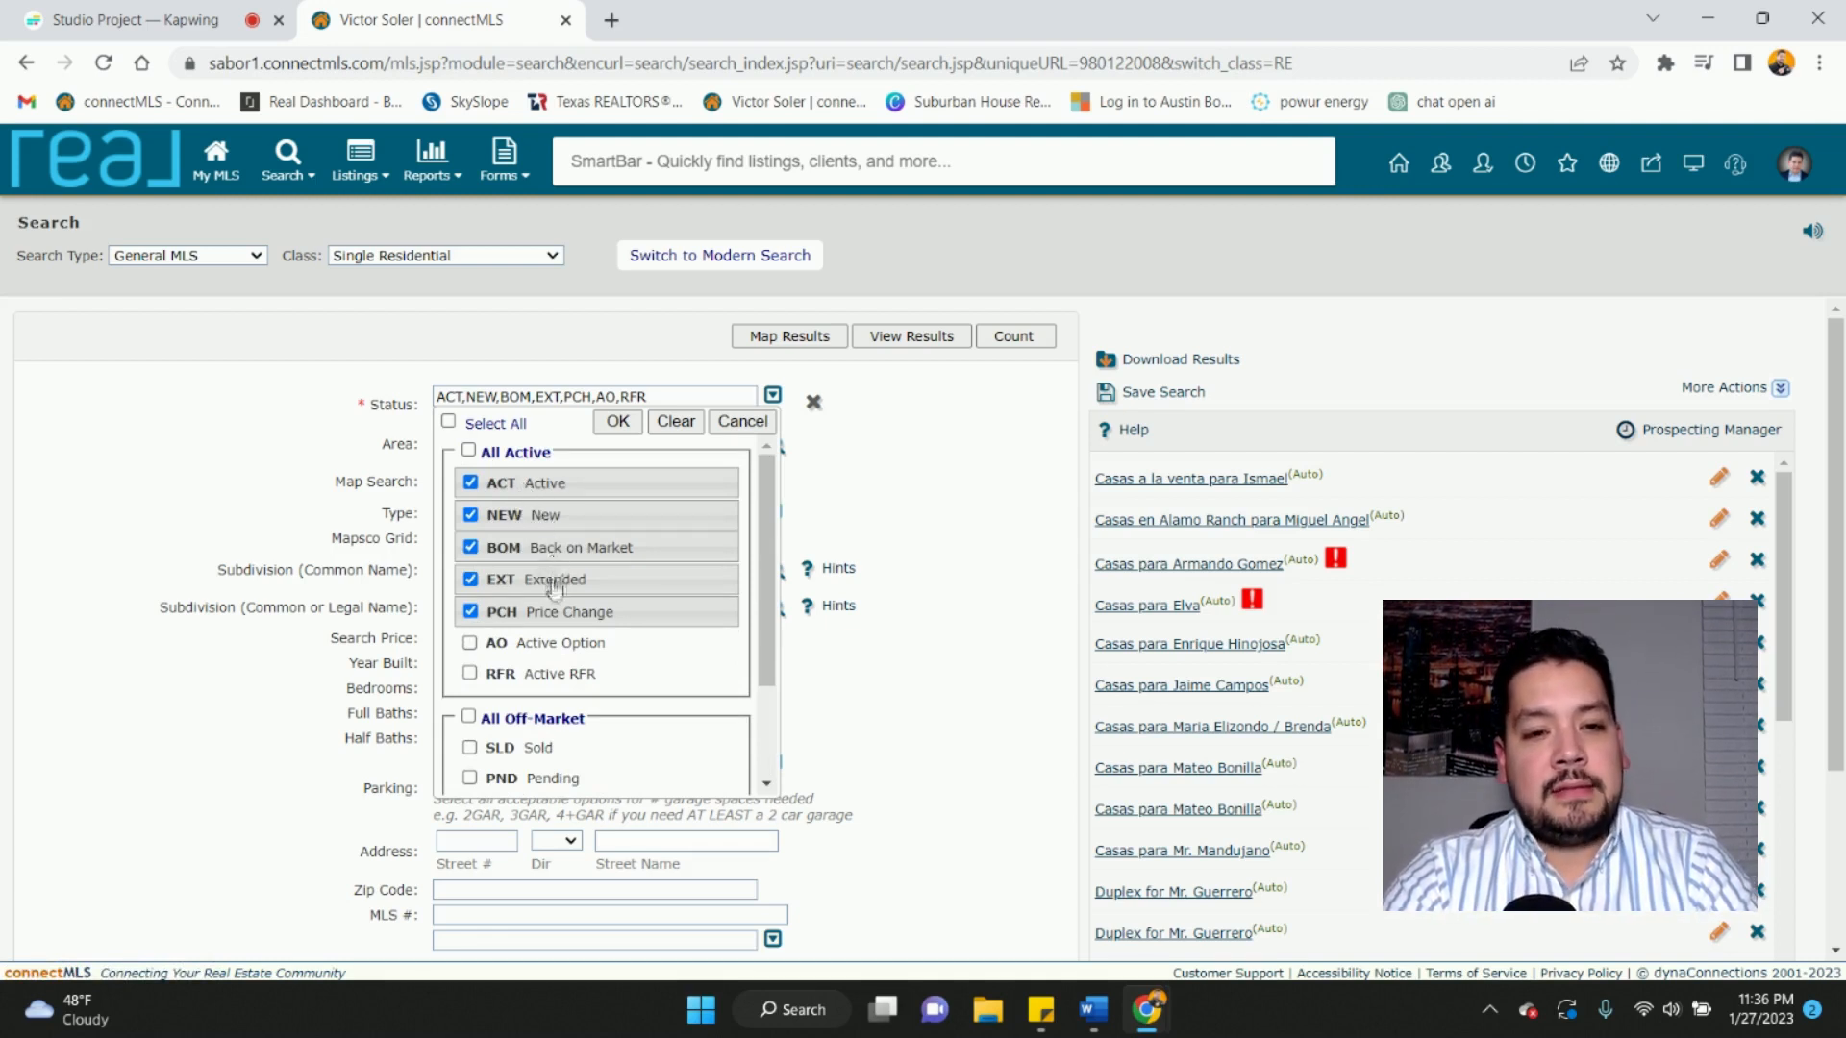
left_click(619, 424)
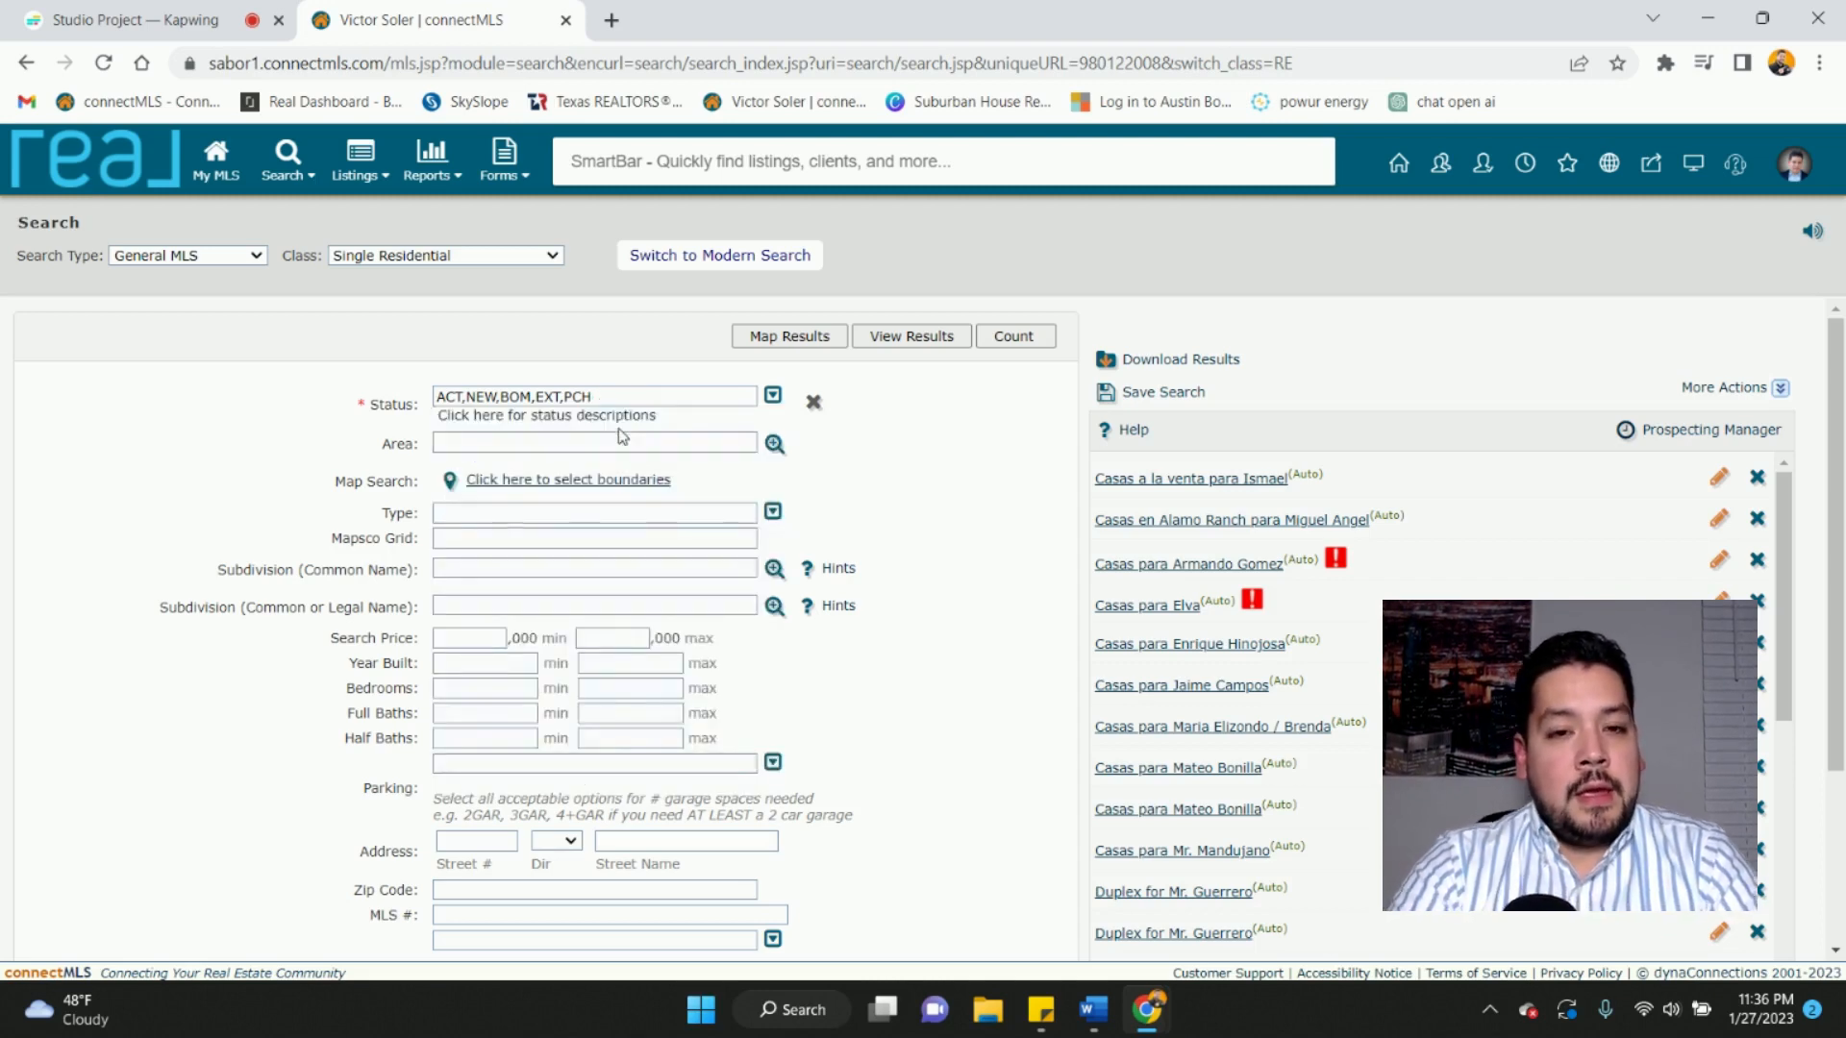
left_click(775, 446)
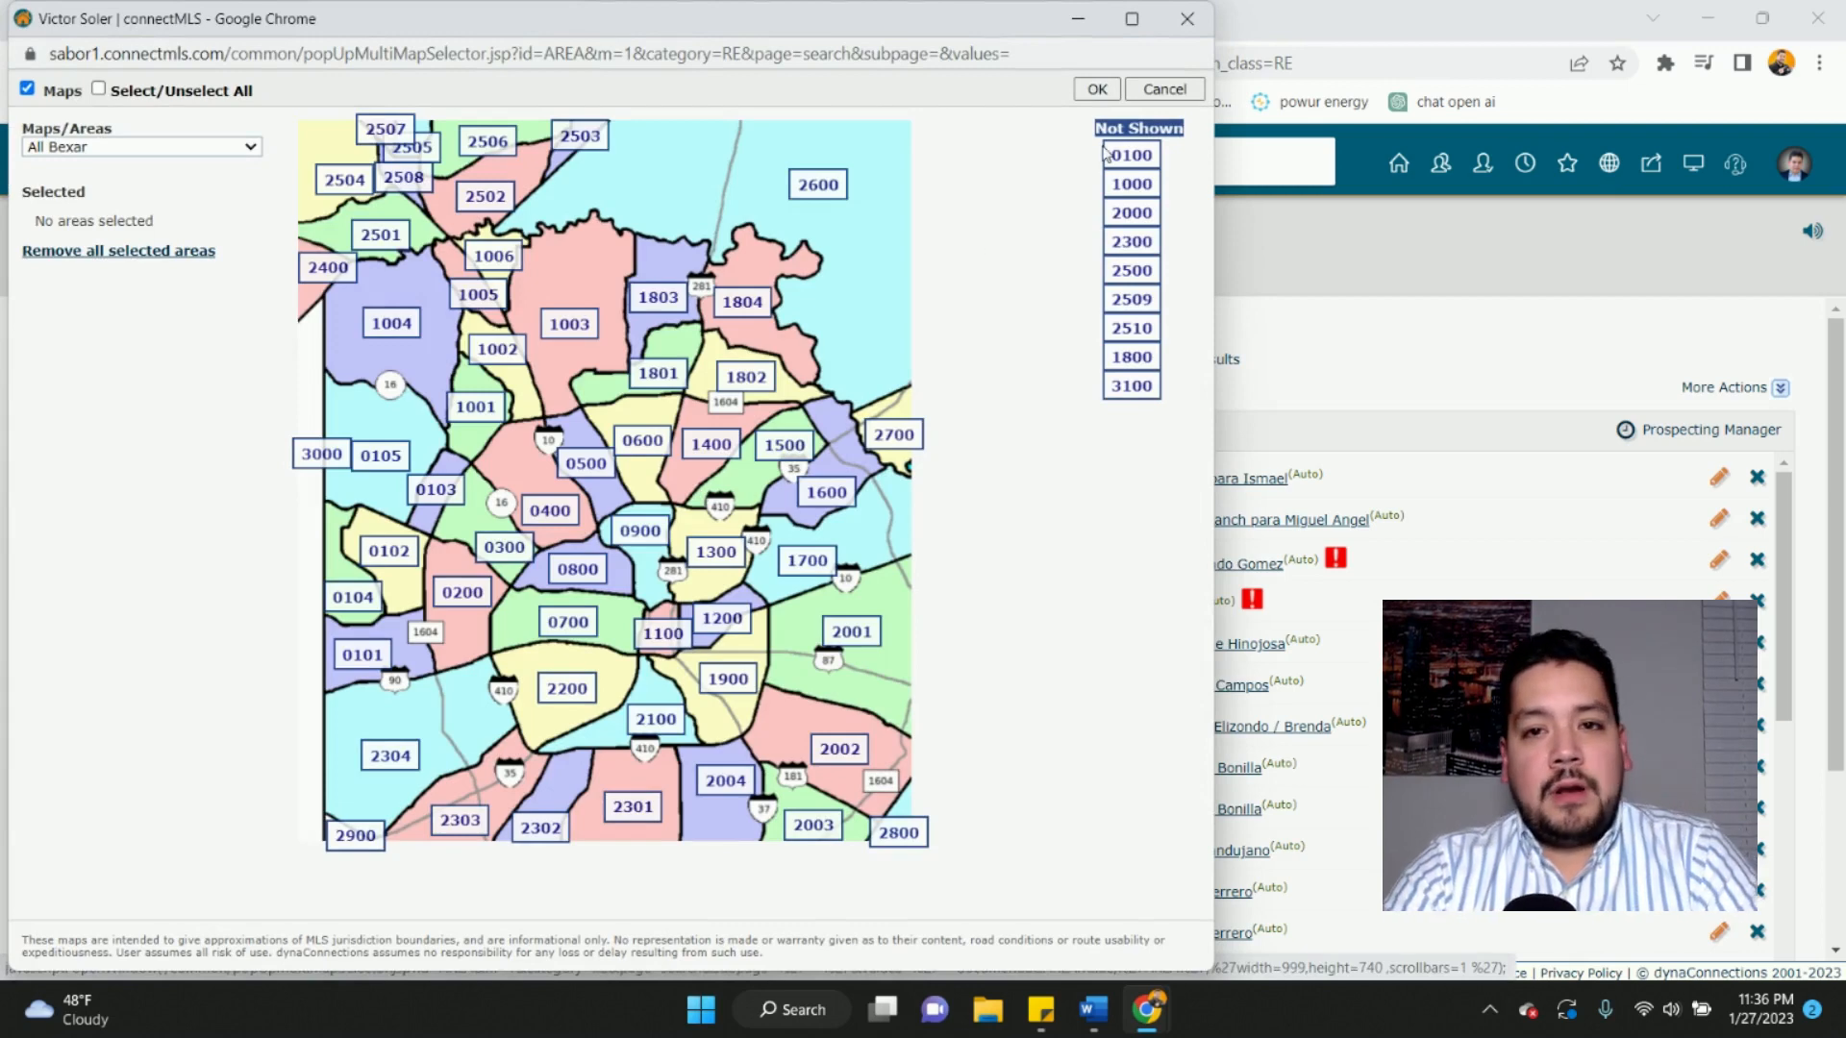
left_click(1188, 18)
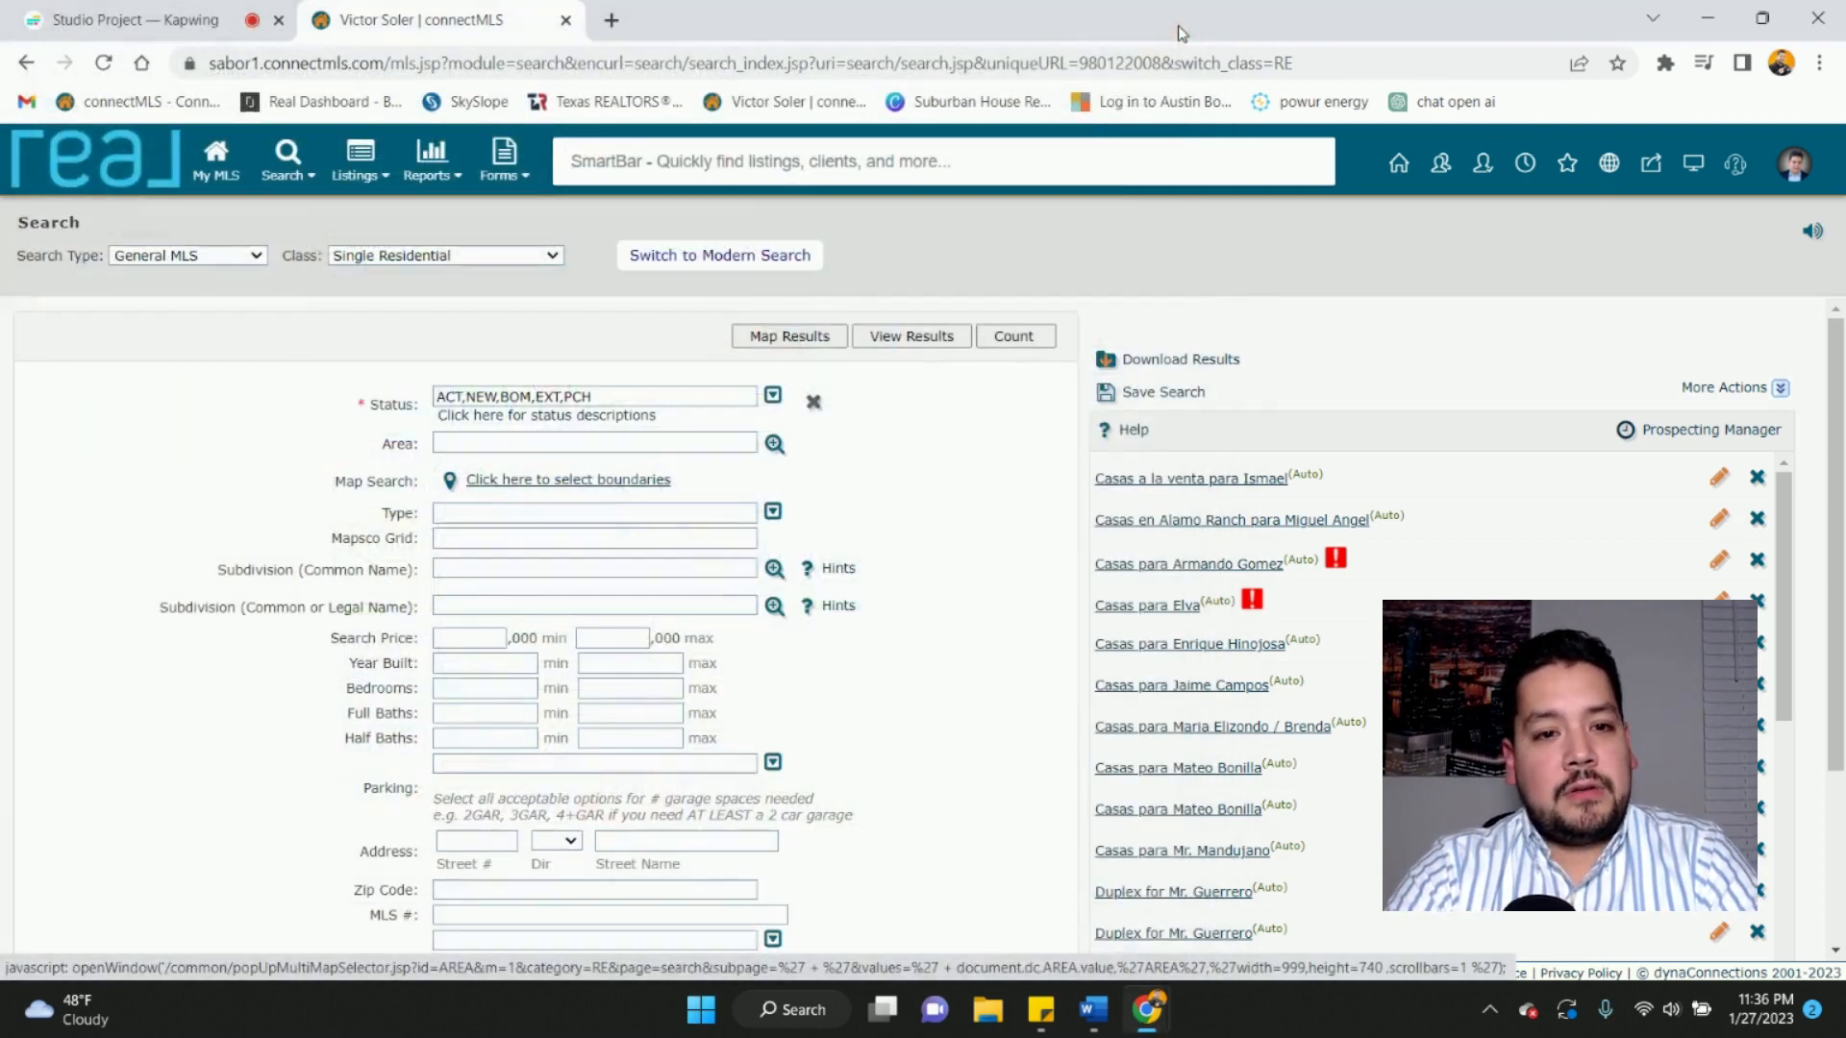
left_click(775, 445)
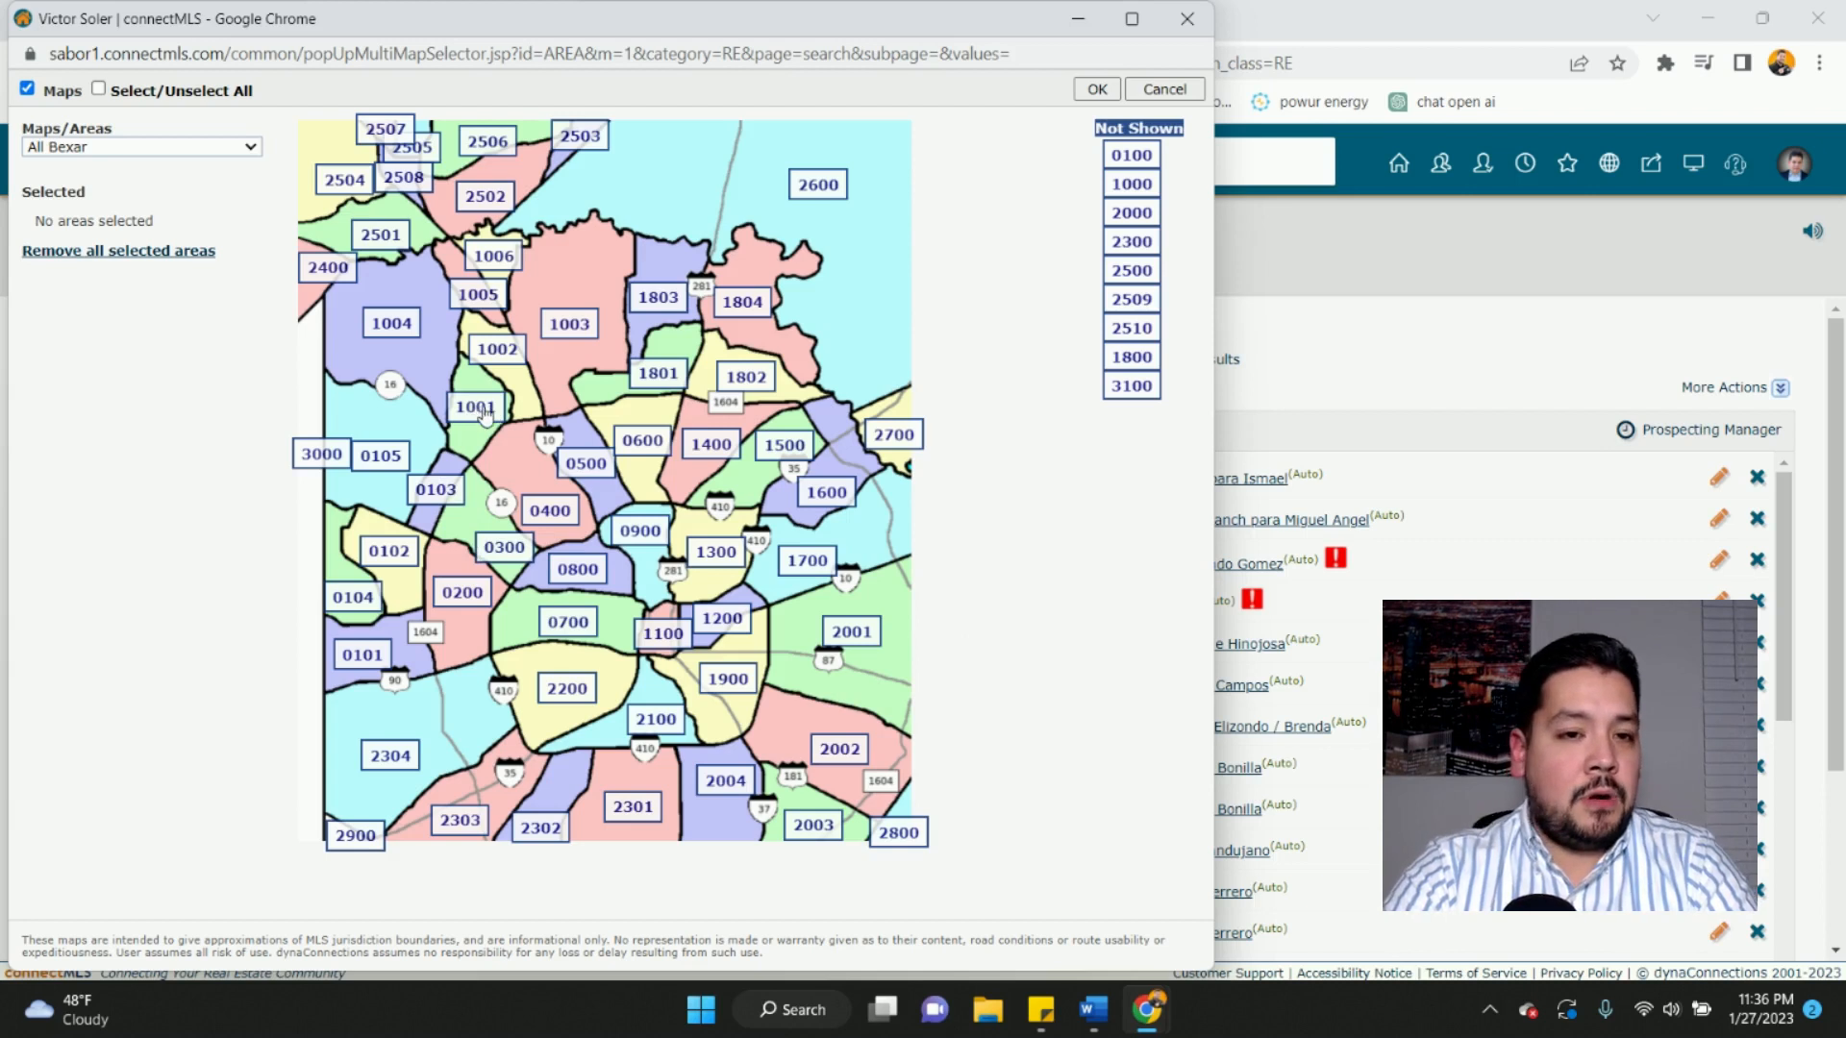
left_click(1187, 20)
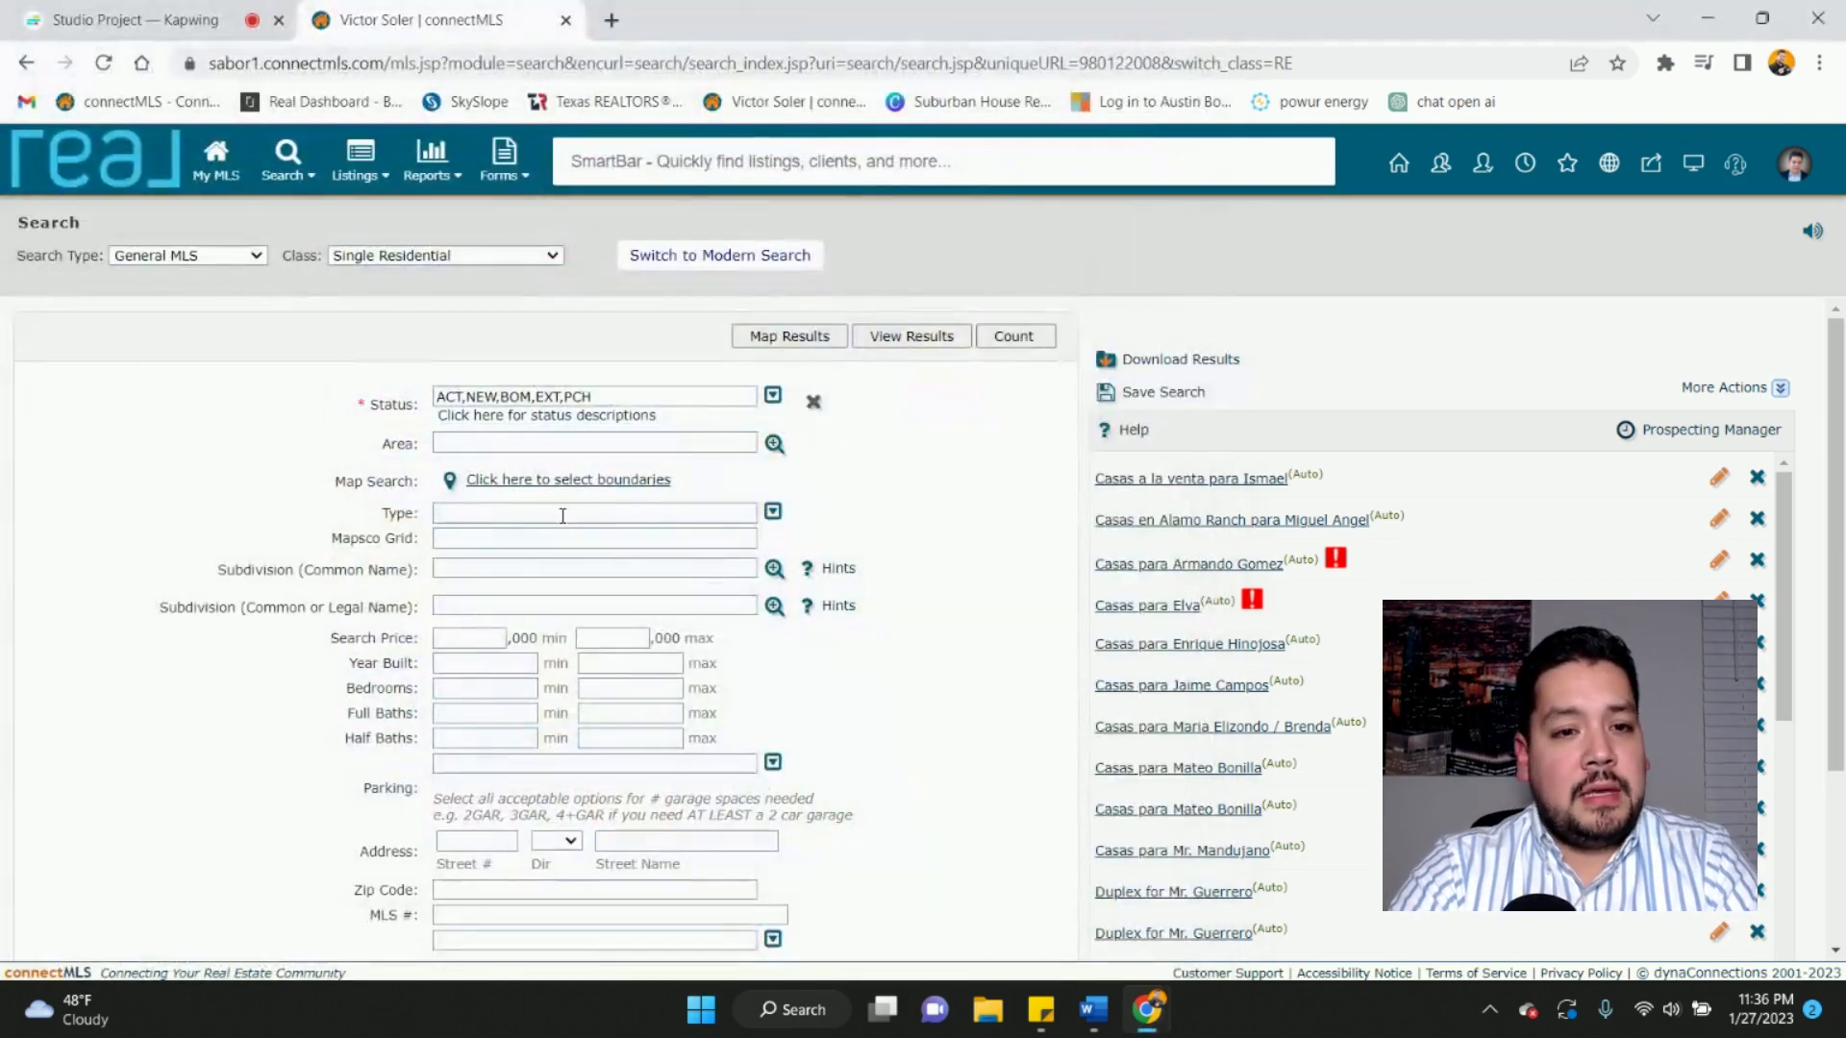
- Open the map search and pan it from Dallas down to northwest San Antonio
left_click(534, 485)
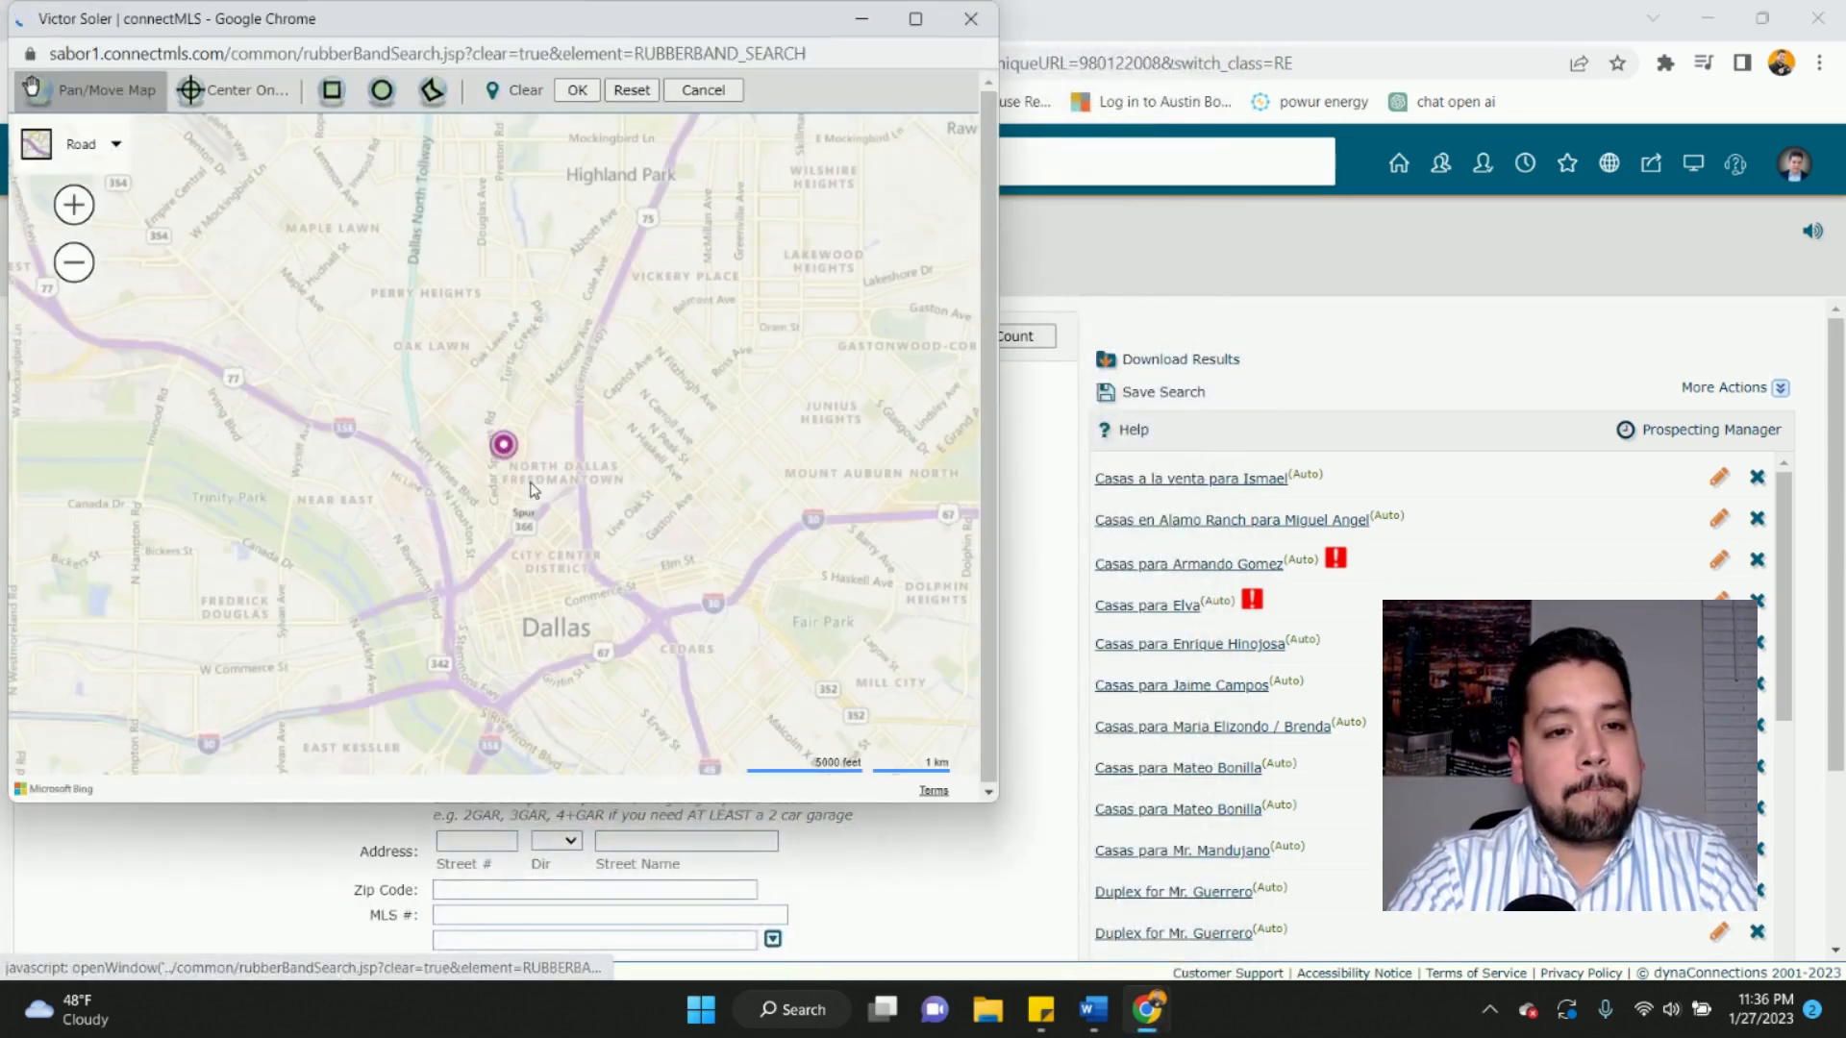
scroll(401, 625, "down", 3)
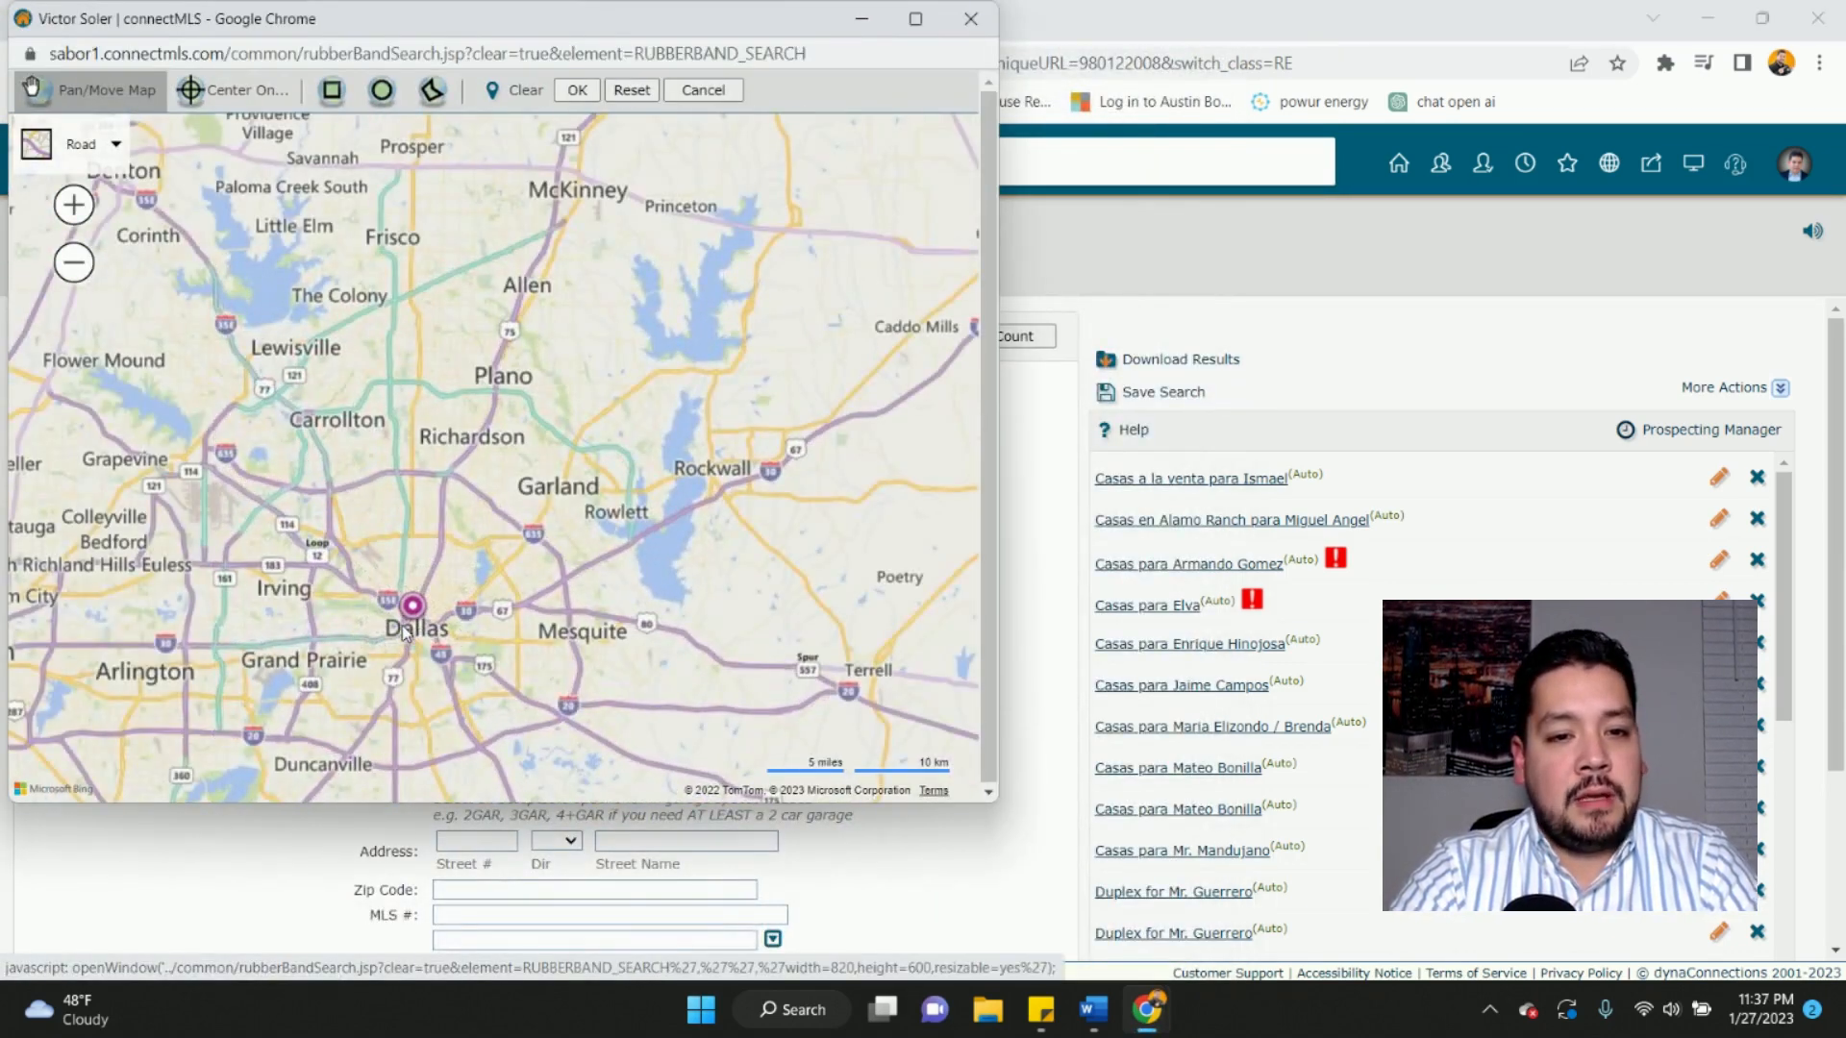
left_click_drag(559, 617, 708, 247)
left_click_drag(302, 622, 485, 359)
left_click_drag(442, 626, 591, 369)
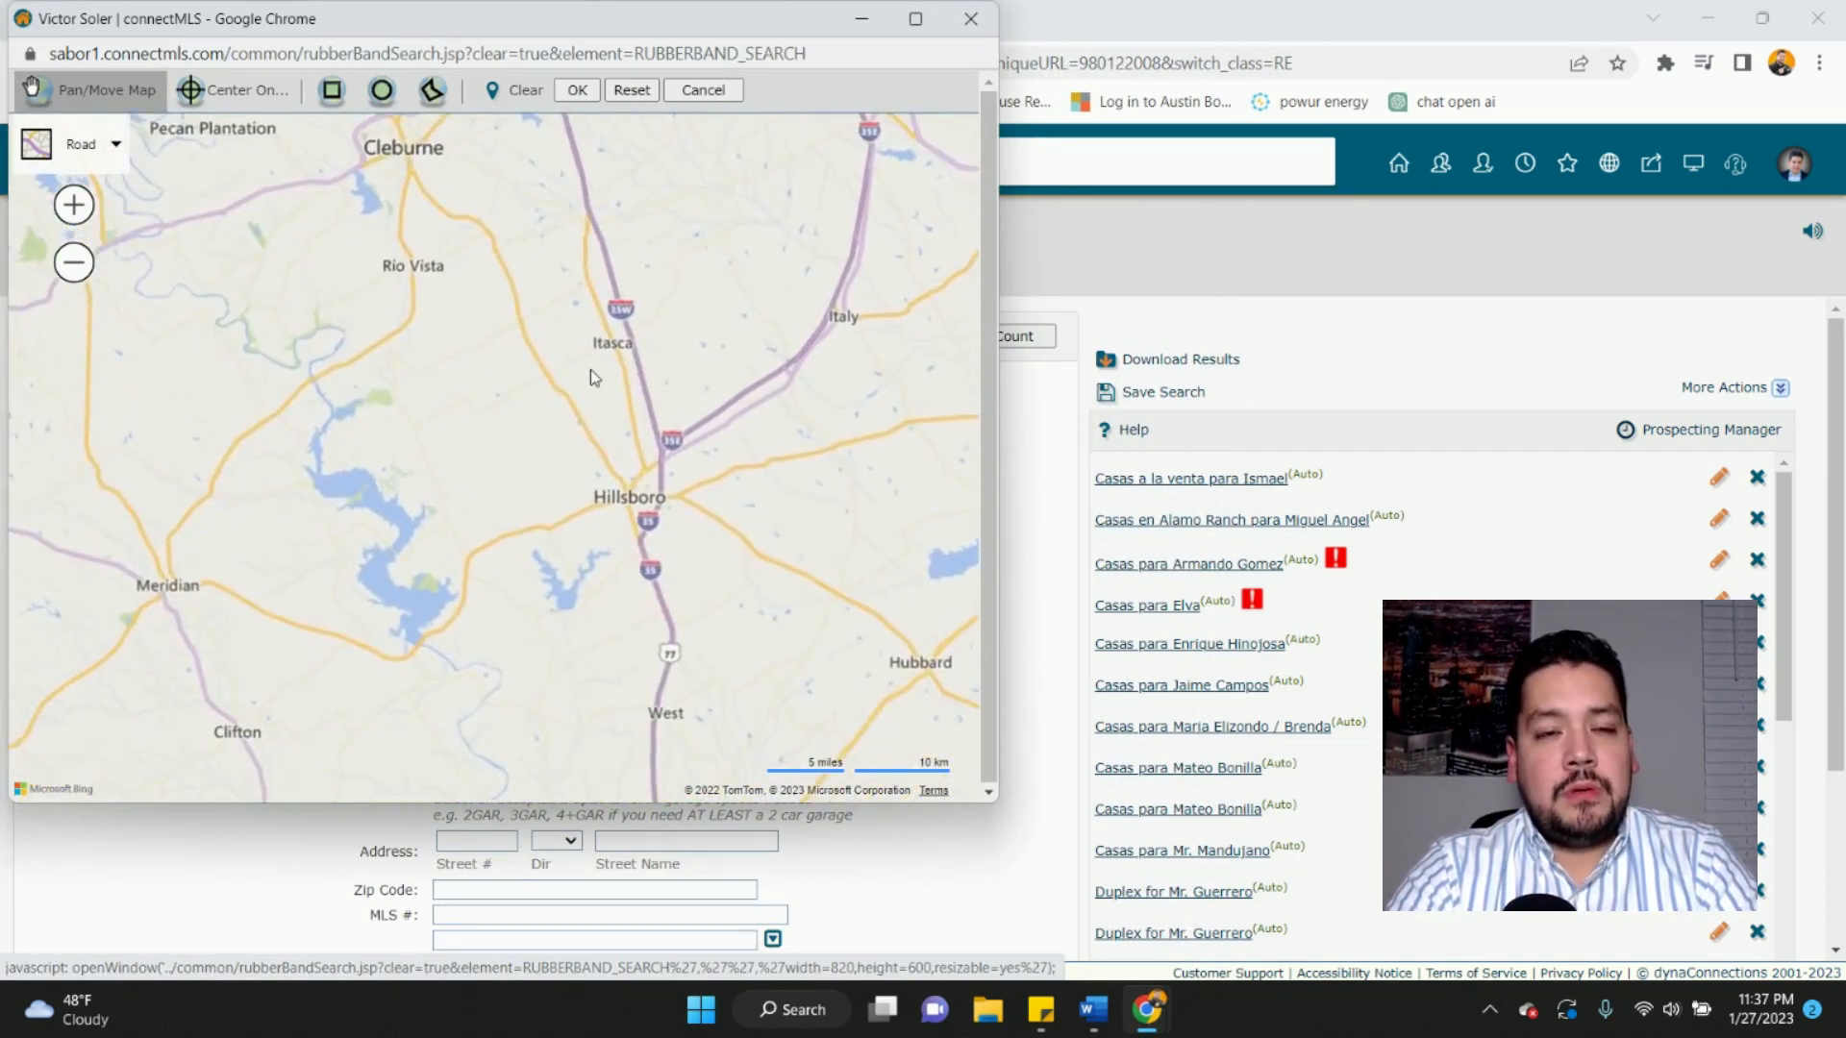
left_click_drag(515, 568, 681, 73)
left_click_drag(495, 464, 546, 4)
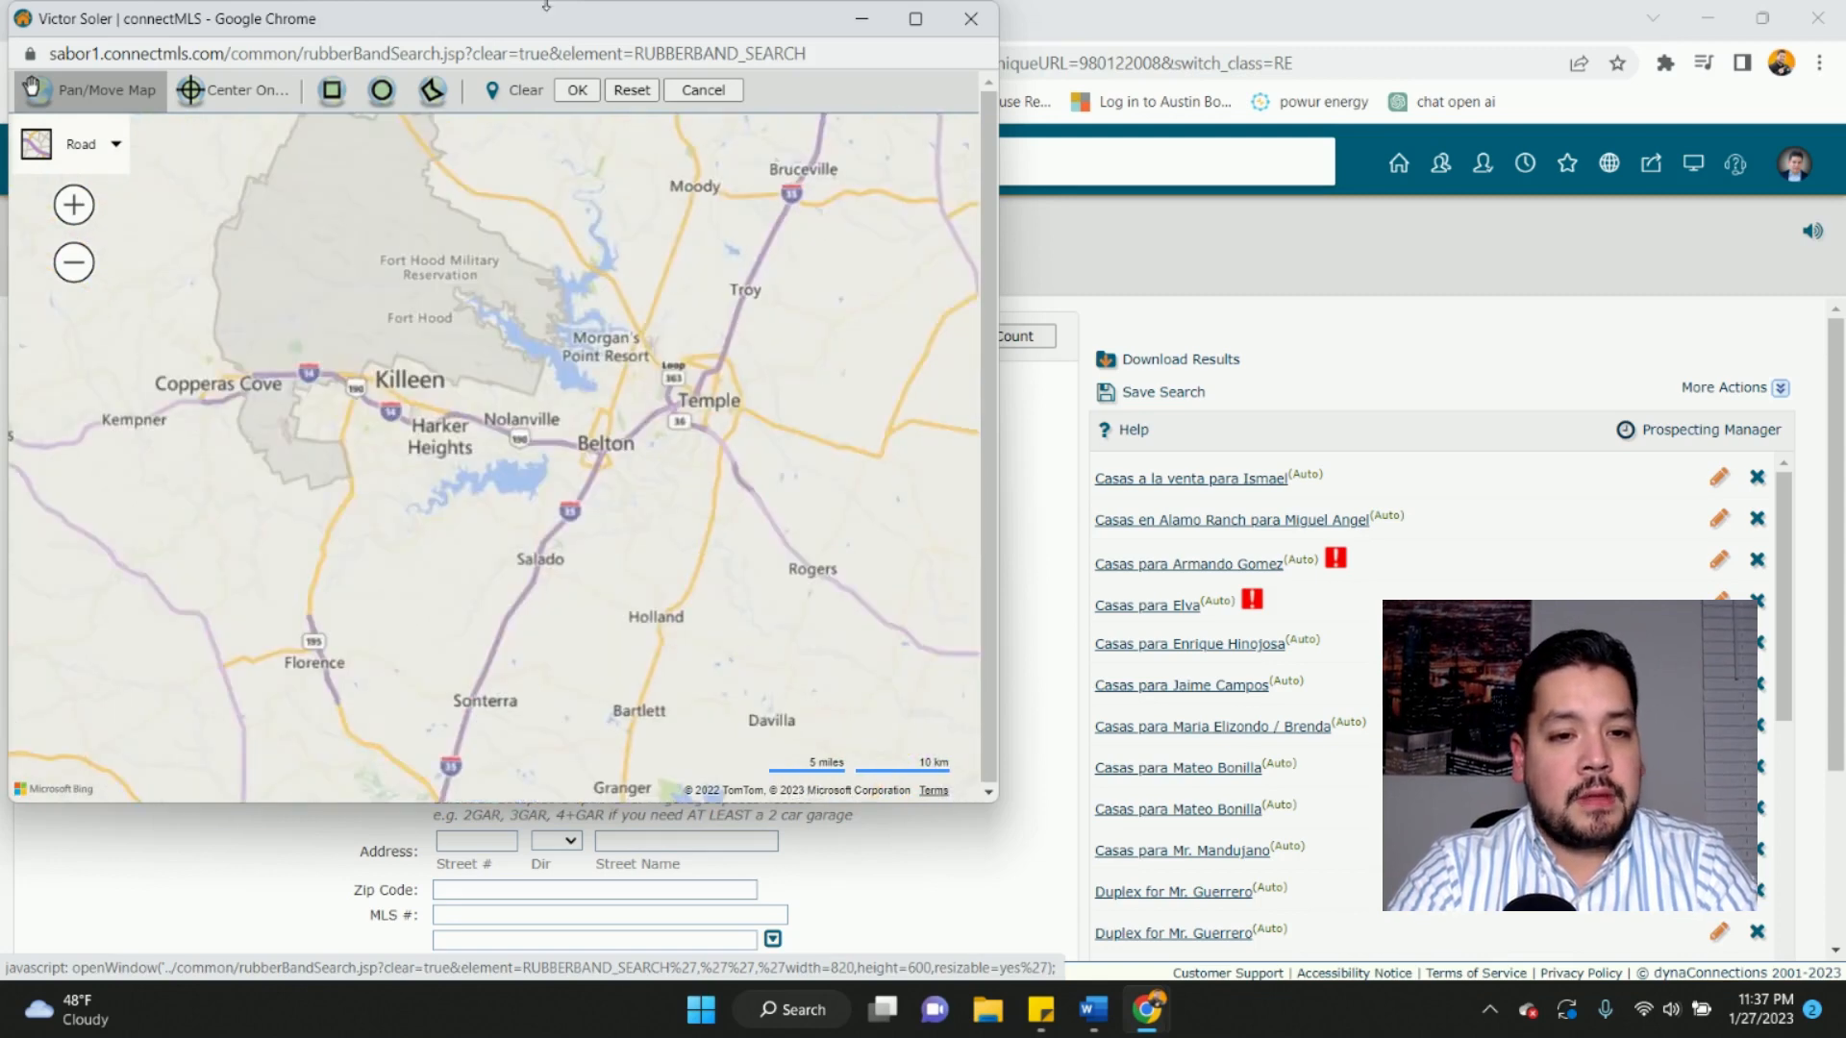
left_click_drag(509, 731, 539, 154)
left_click_drag(387, 670, 433, 128)
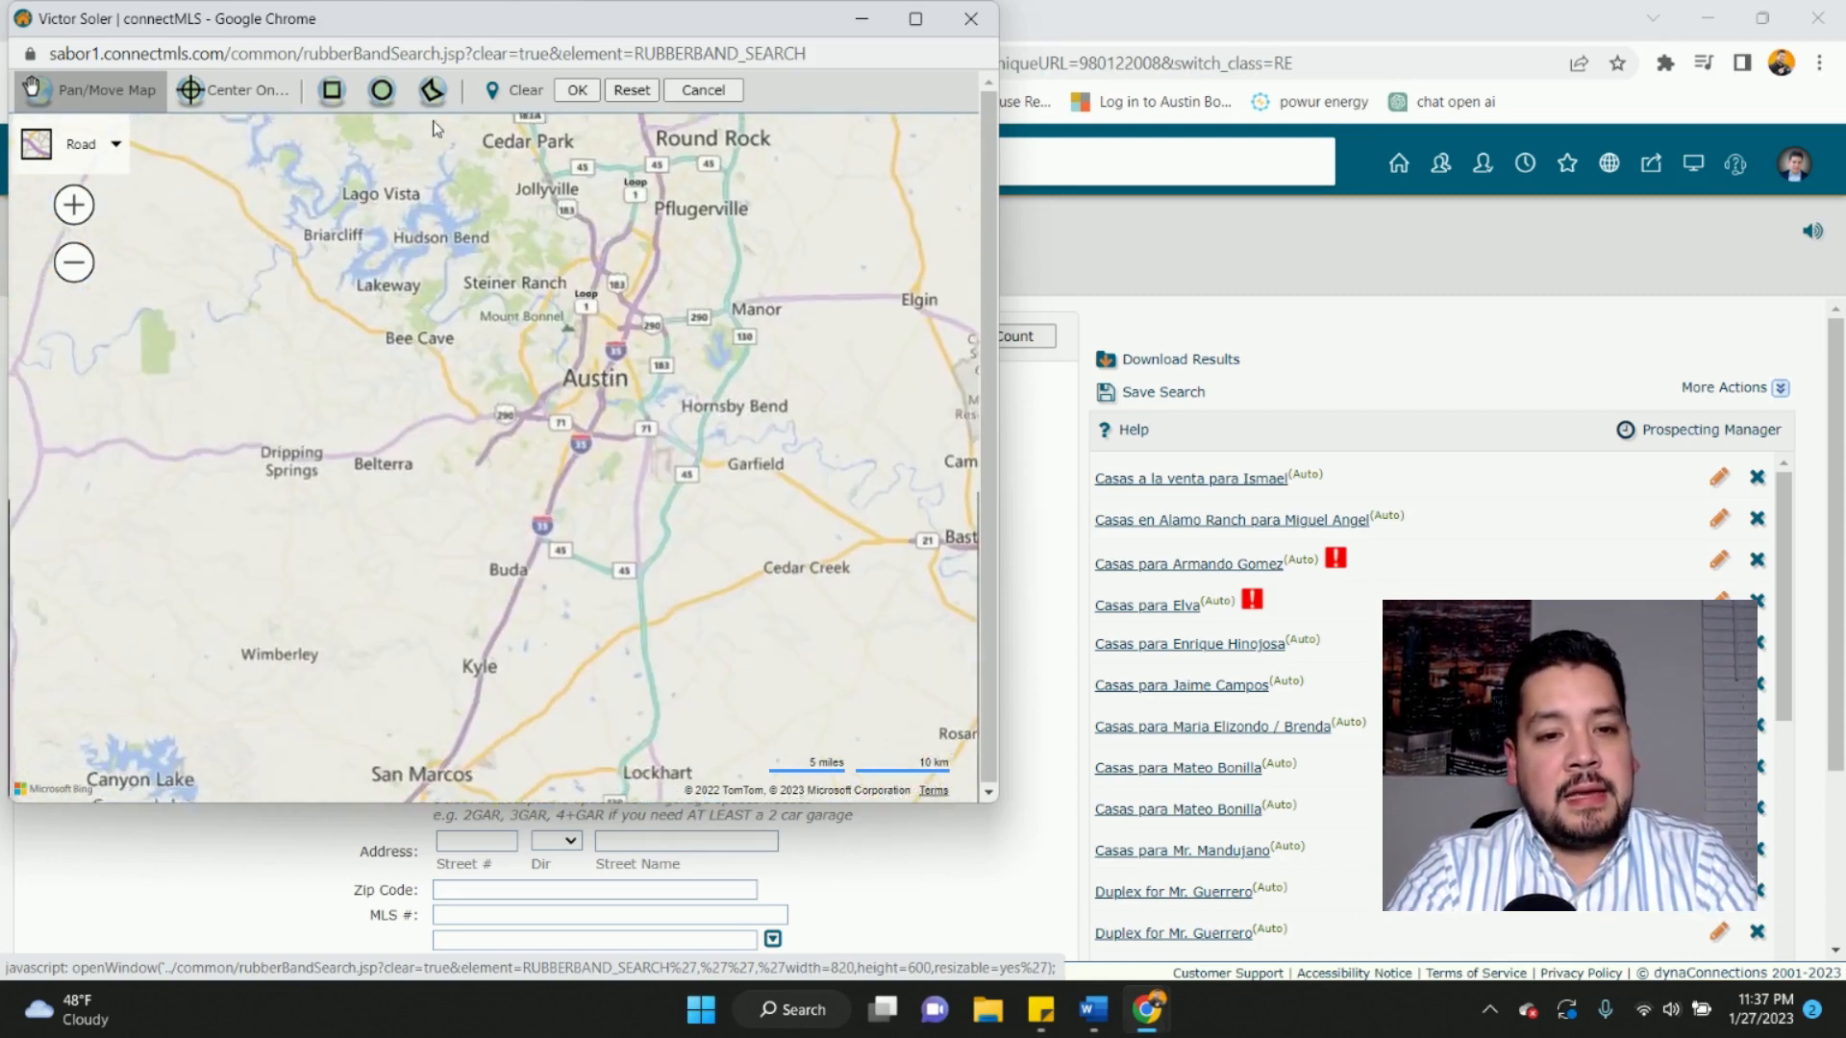
scroll(436, 130, "down", 3)
scroll(349, 260, "up", 1)
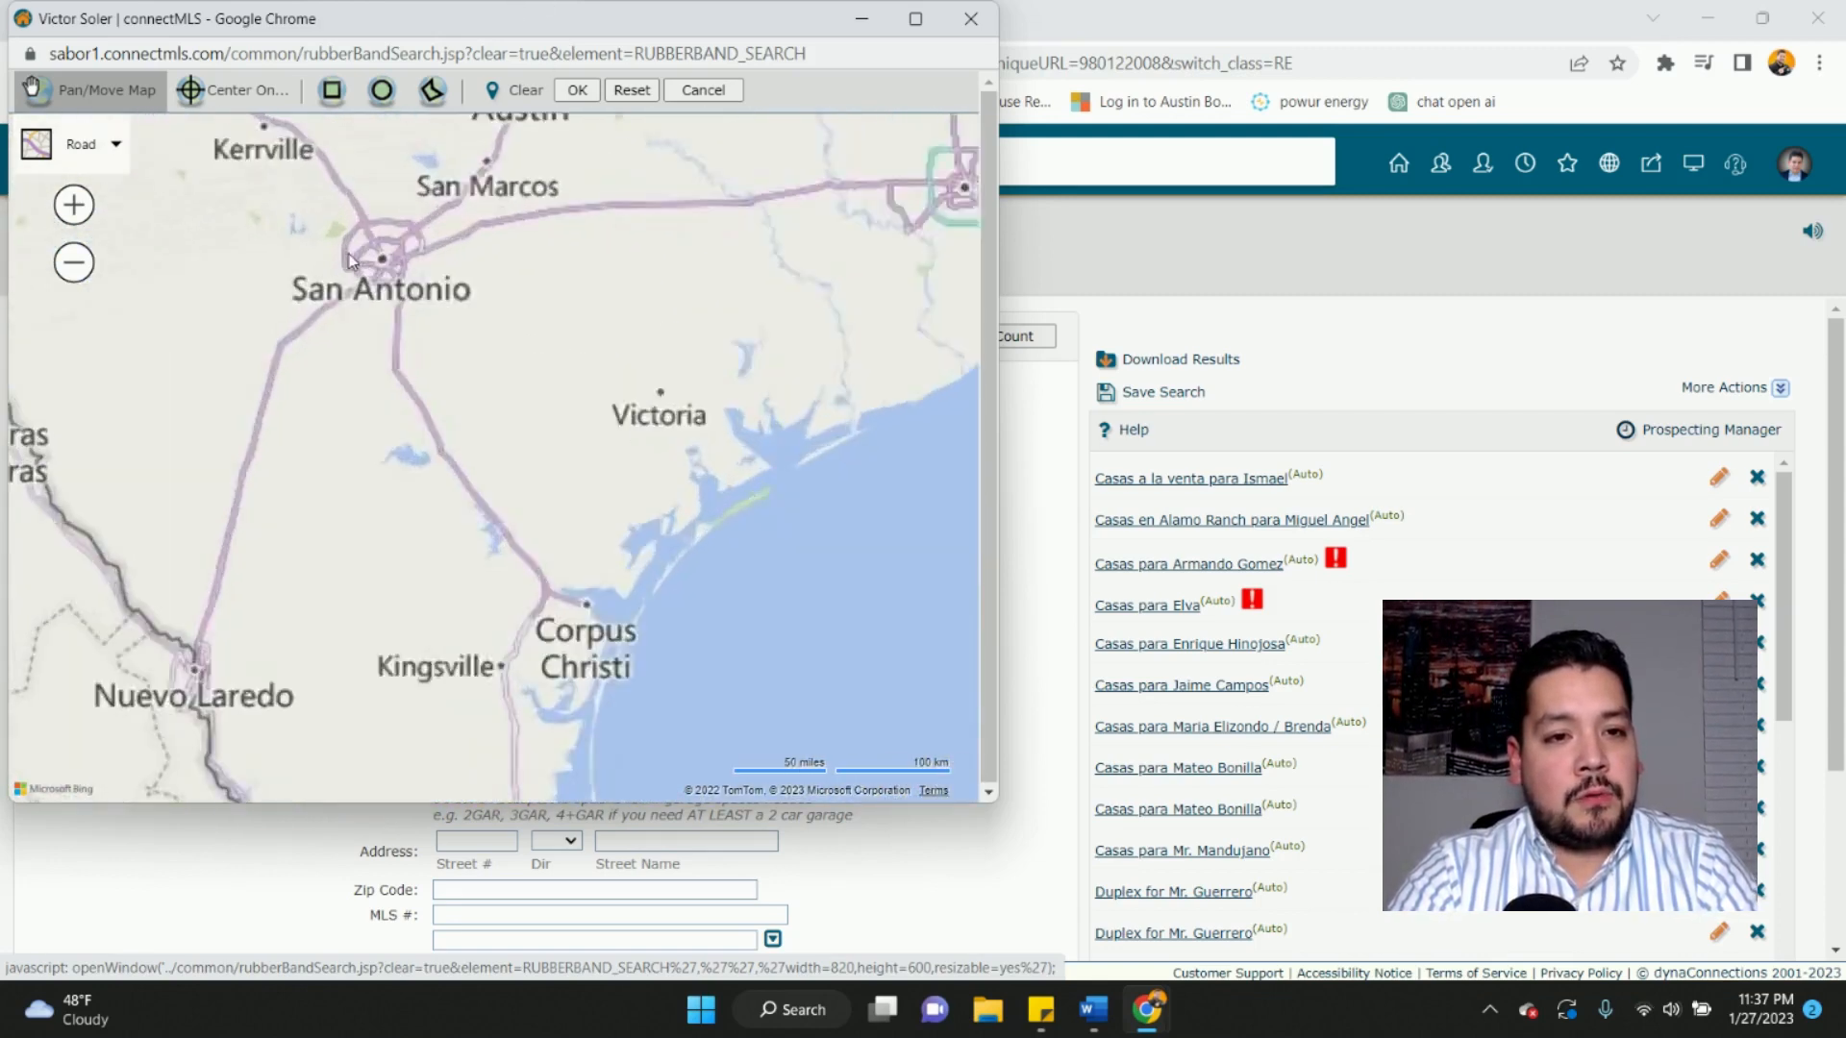
scroll(349, 260, "up", 2)
left_click_drag(358, 306, 503, 410)
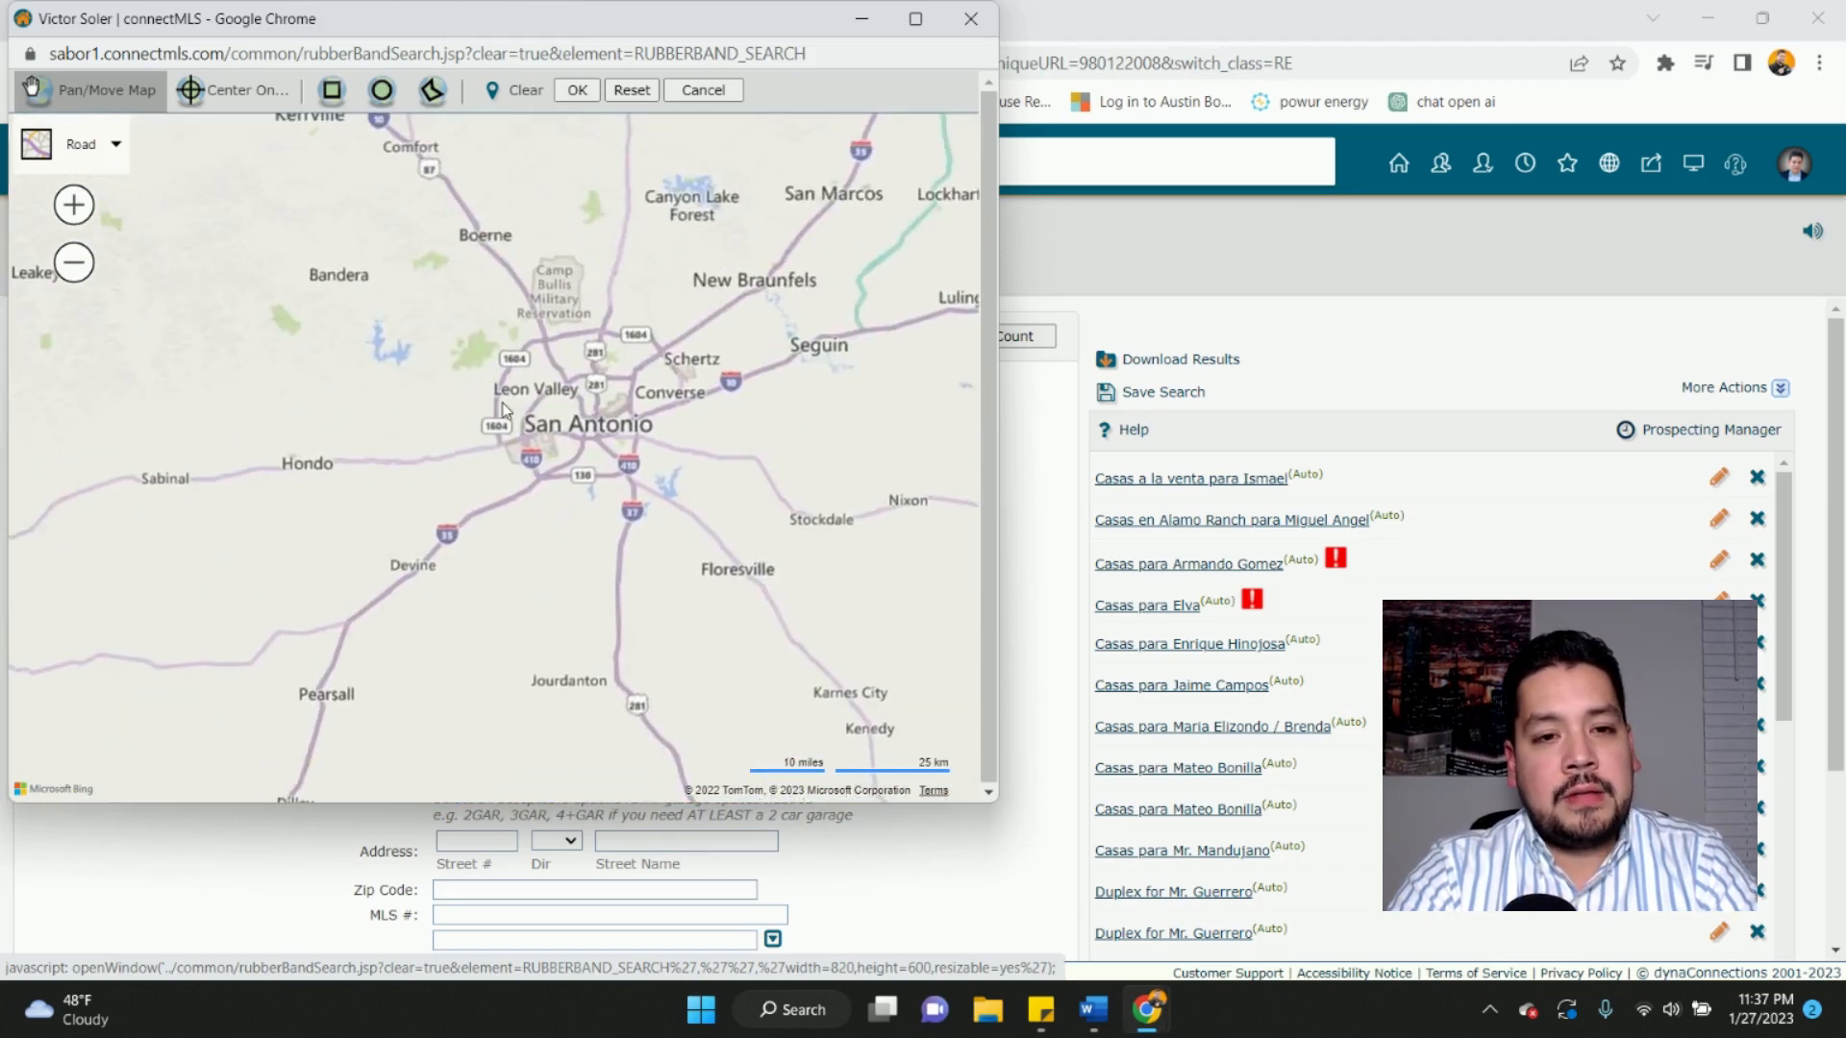
scroll(502, 411, "up", 3)
left_click_drag(457, 345, 673, 528)
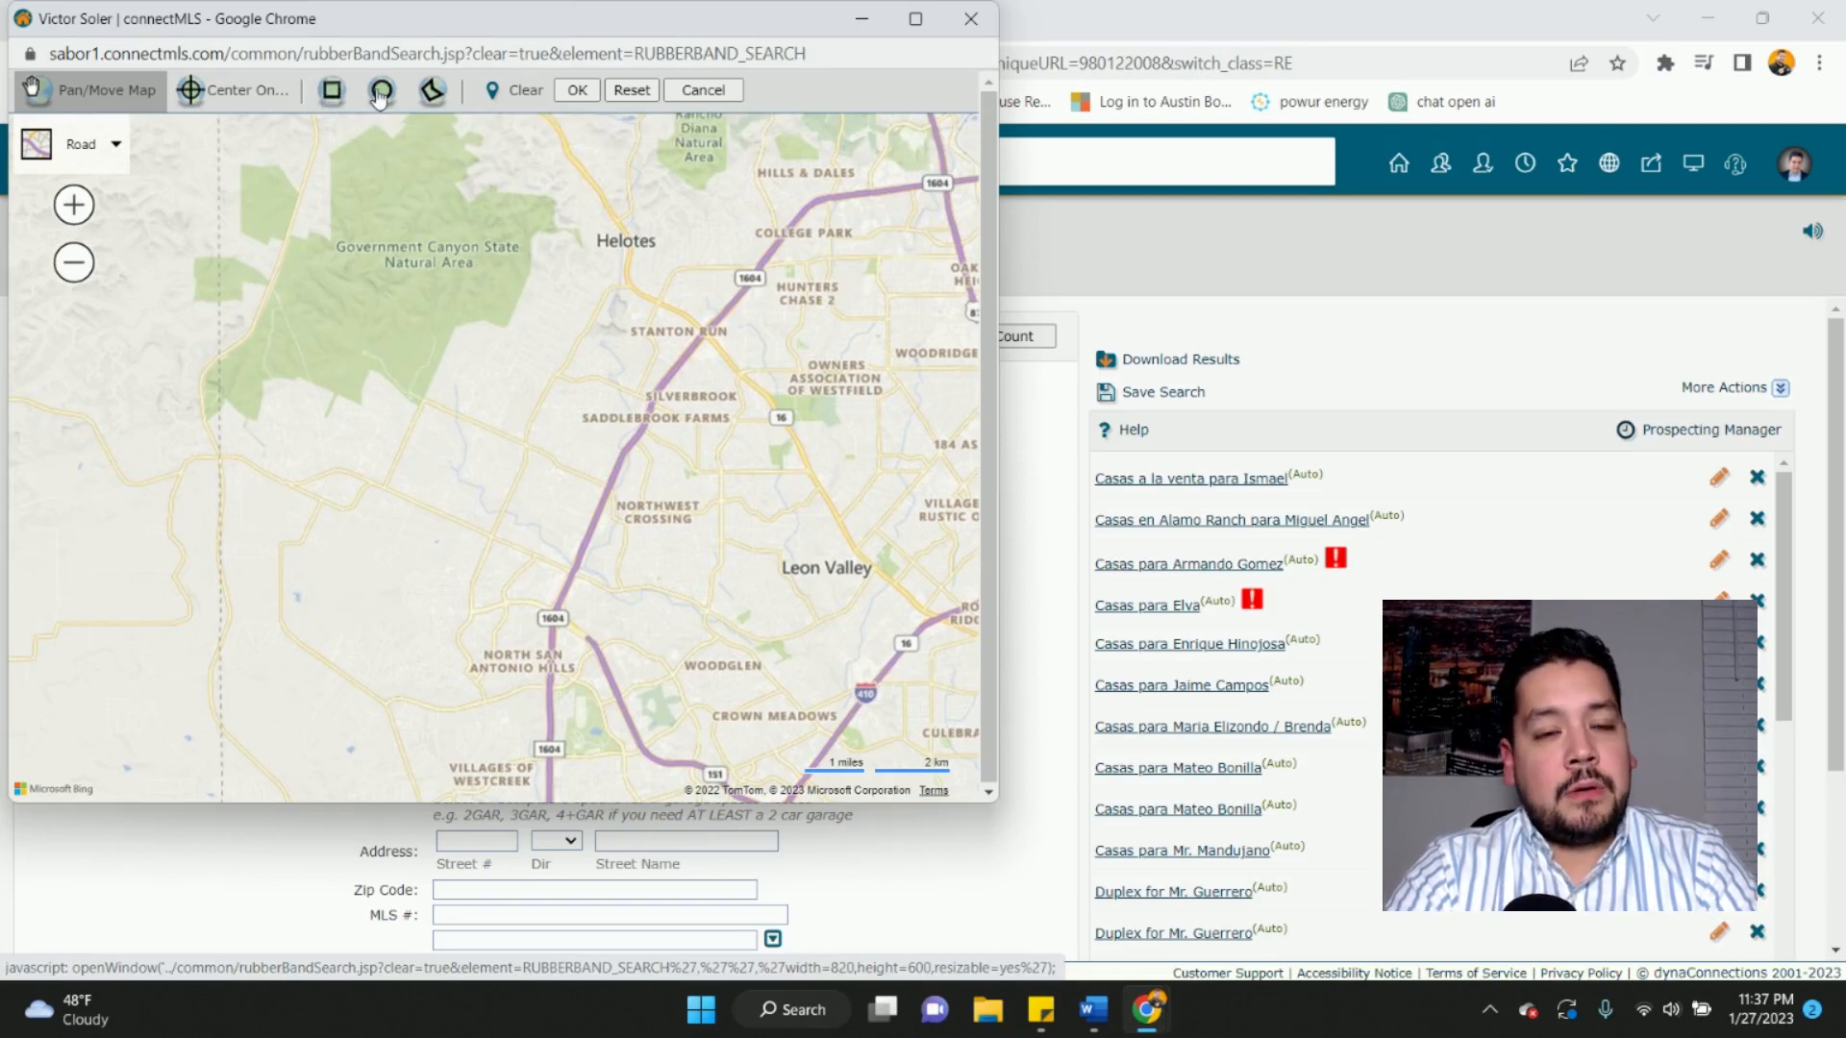
- Draw a polygon from Stanton Run south to Villages of Westcreek and back north to Helotes
left_click(432, 94)
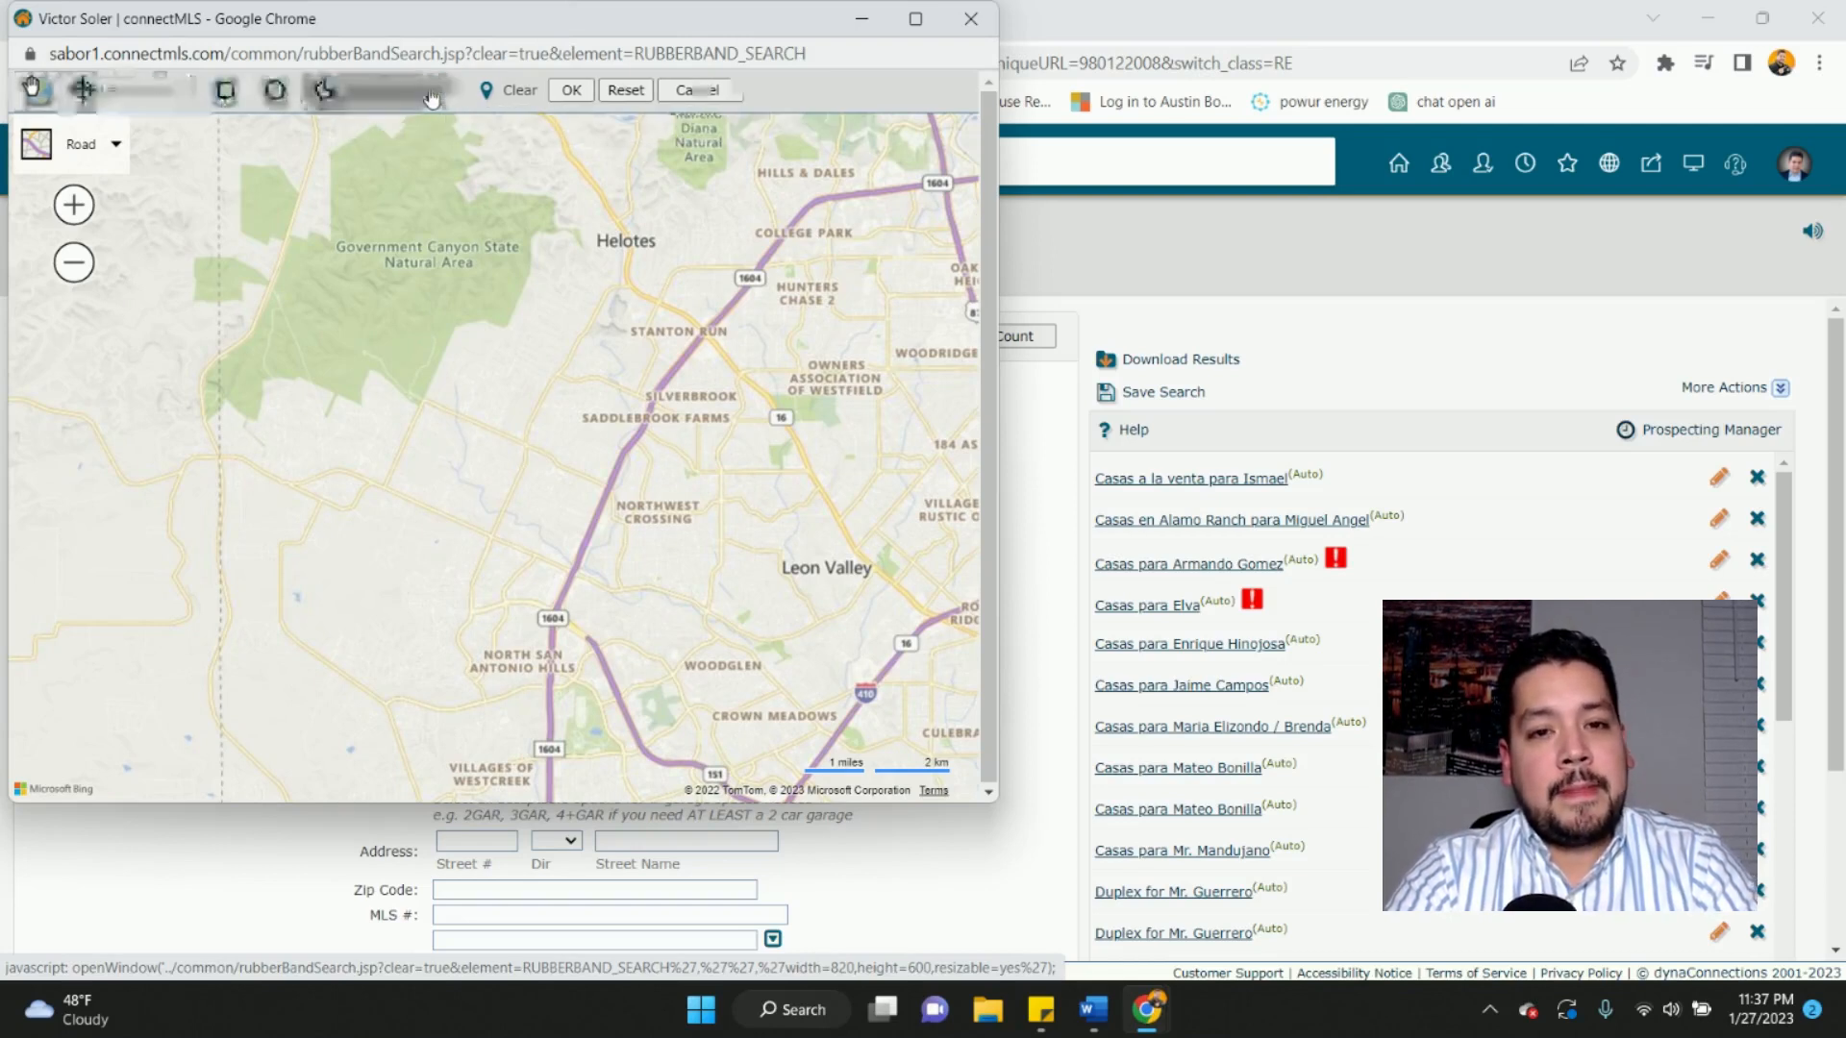
left_click(692, 342)
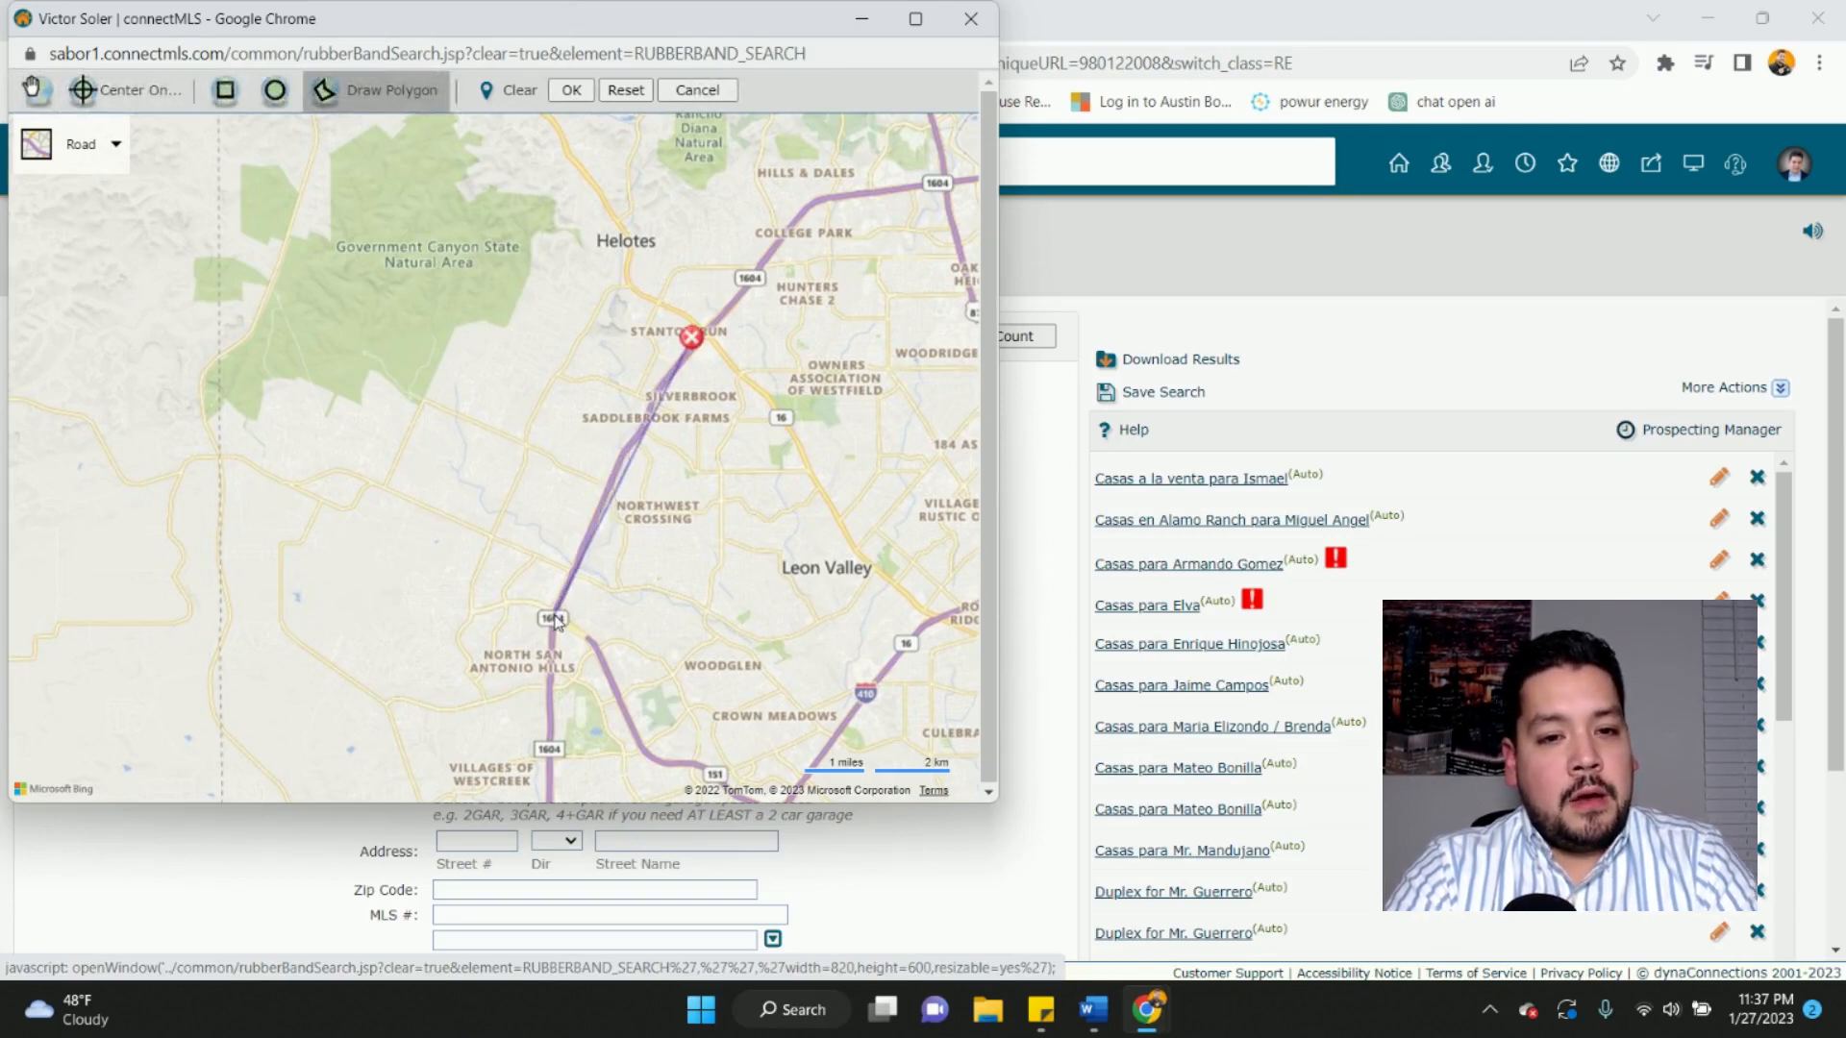
left_click(554, 618)
left_click(548, 772)
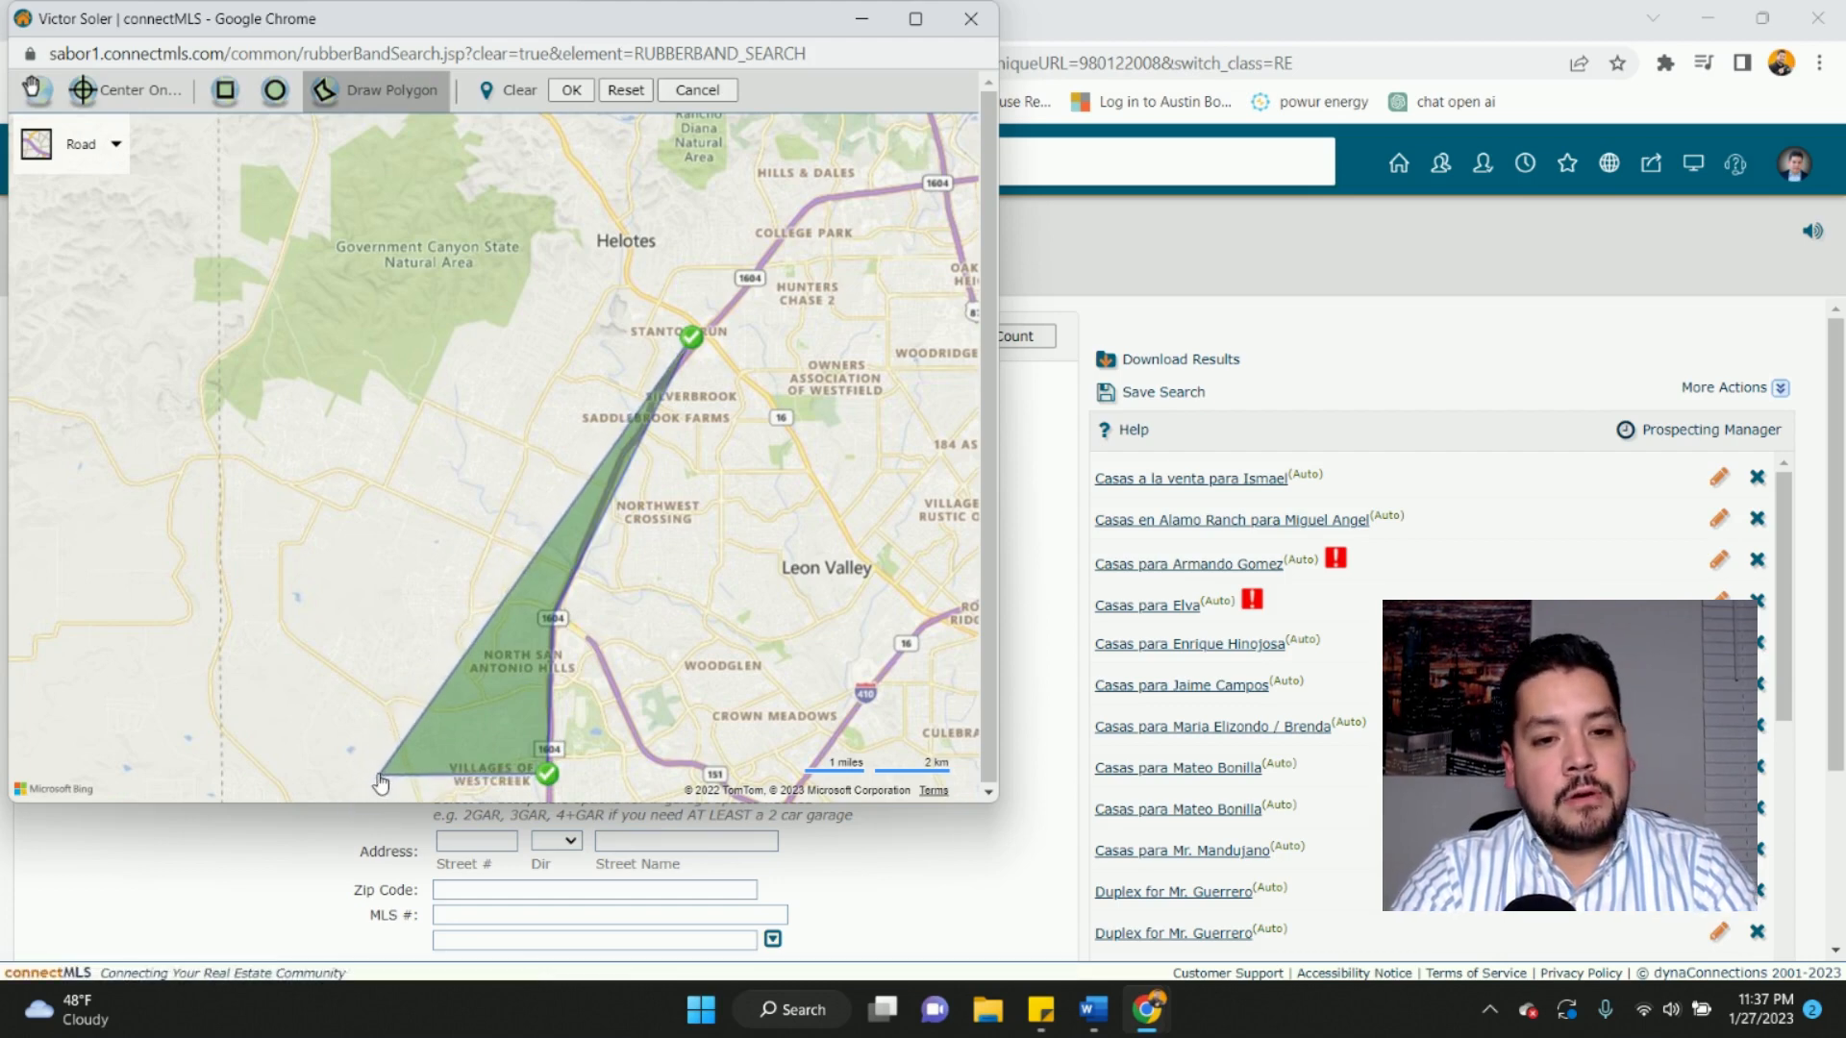
left_click(374, 771)
left_click(411, 465)
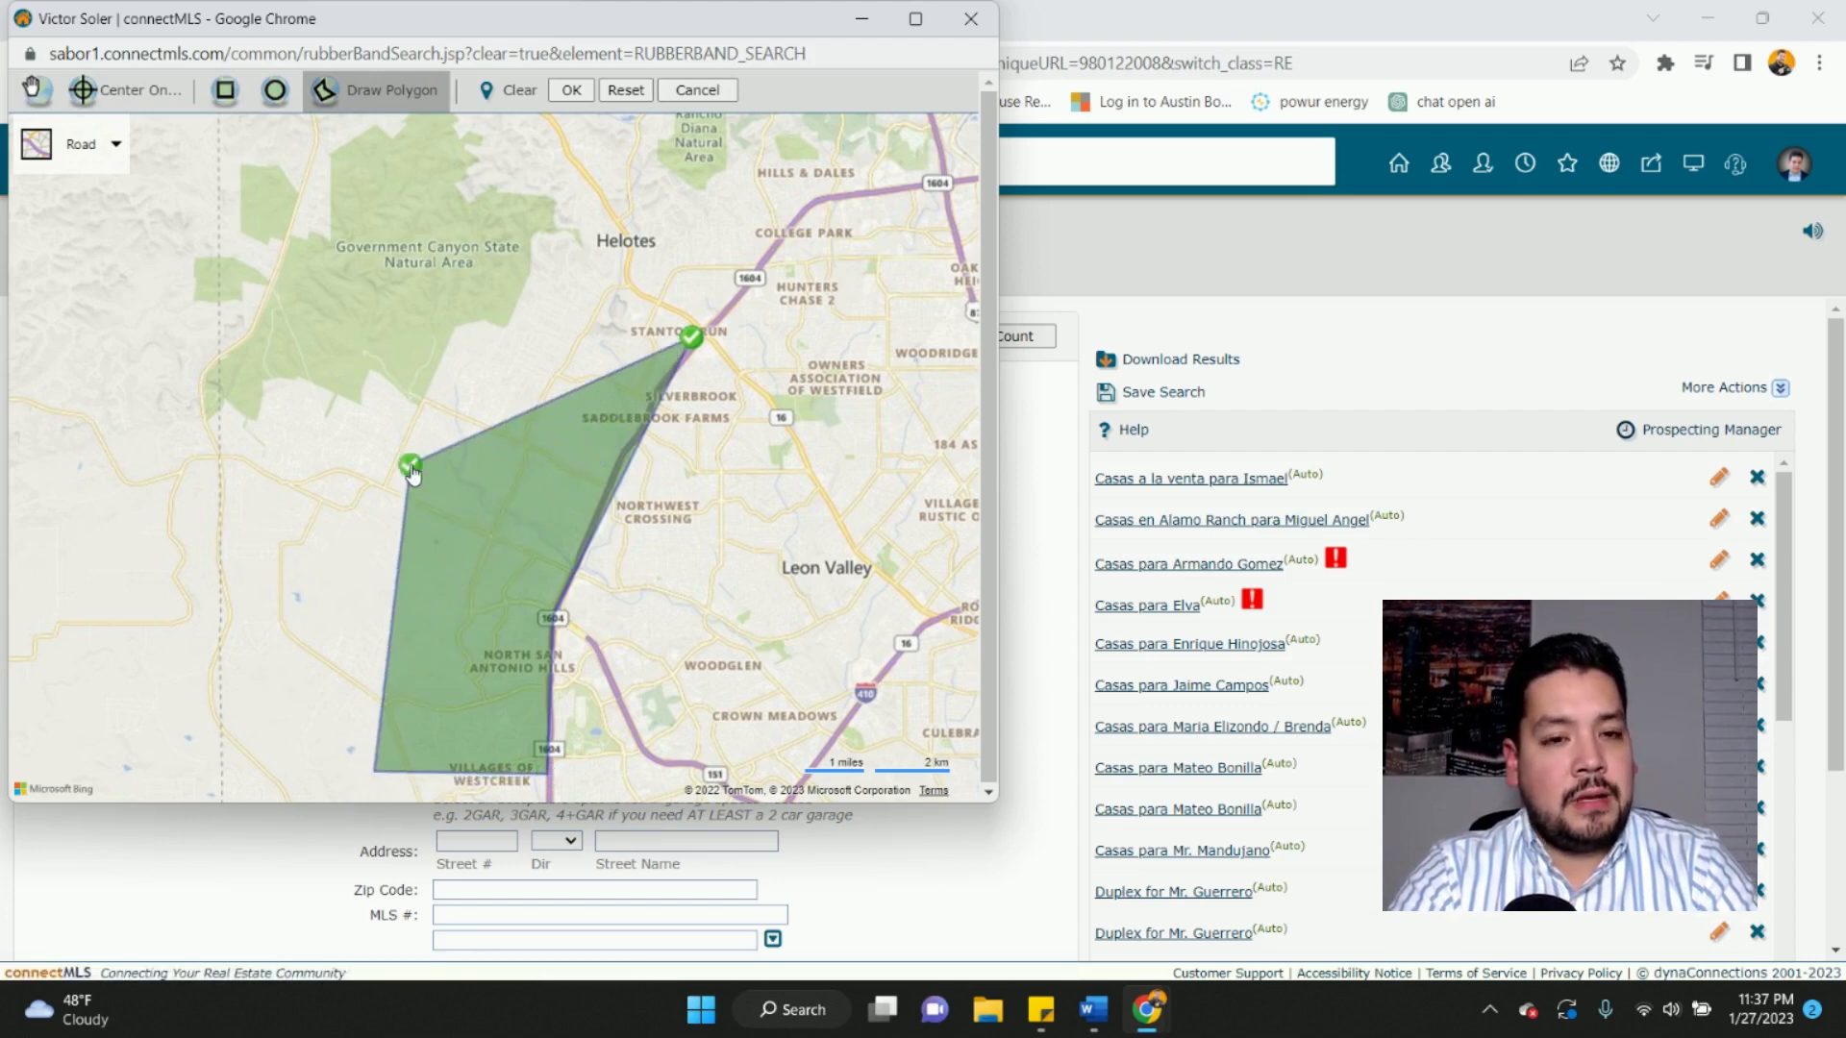
left_click(460, 339)
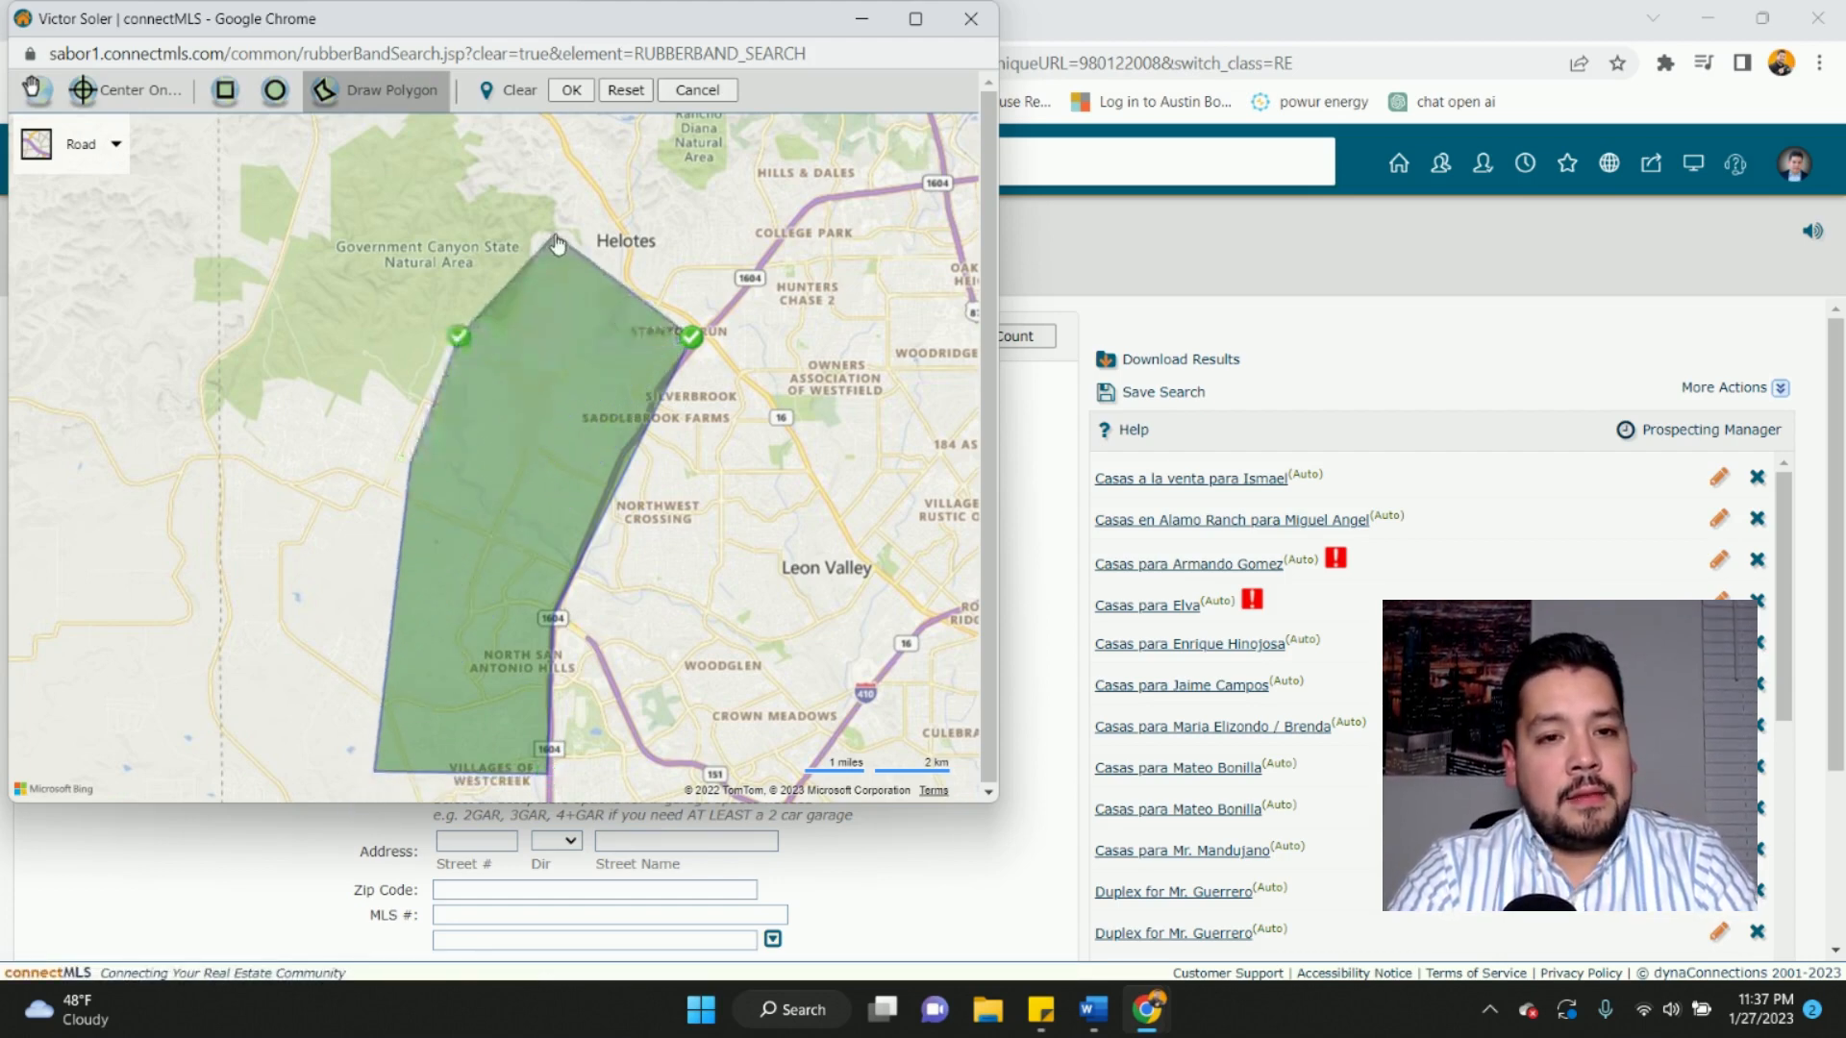
left_click(556, 236)
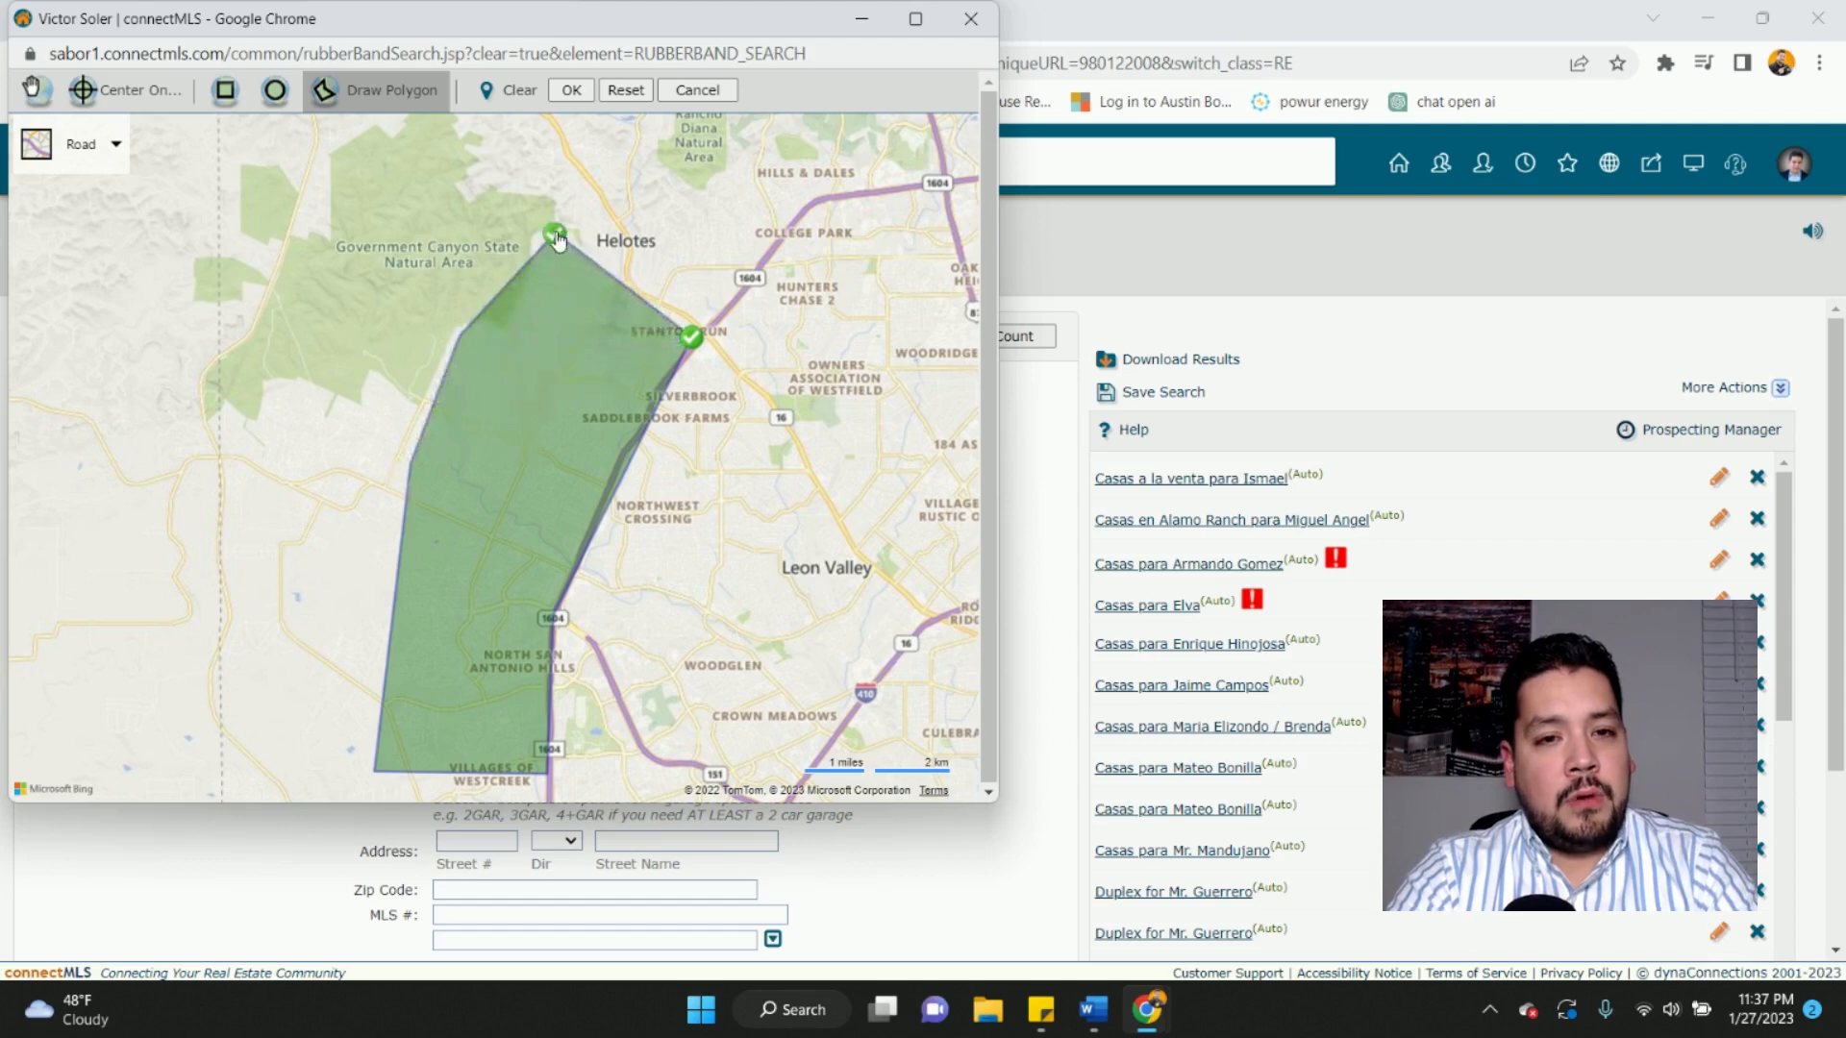
double_click(597, 202)
- Apply the drawn polygon boundary to the search's Map Search
scroll(597, 202, "up", 1)
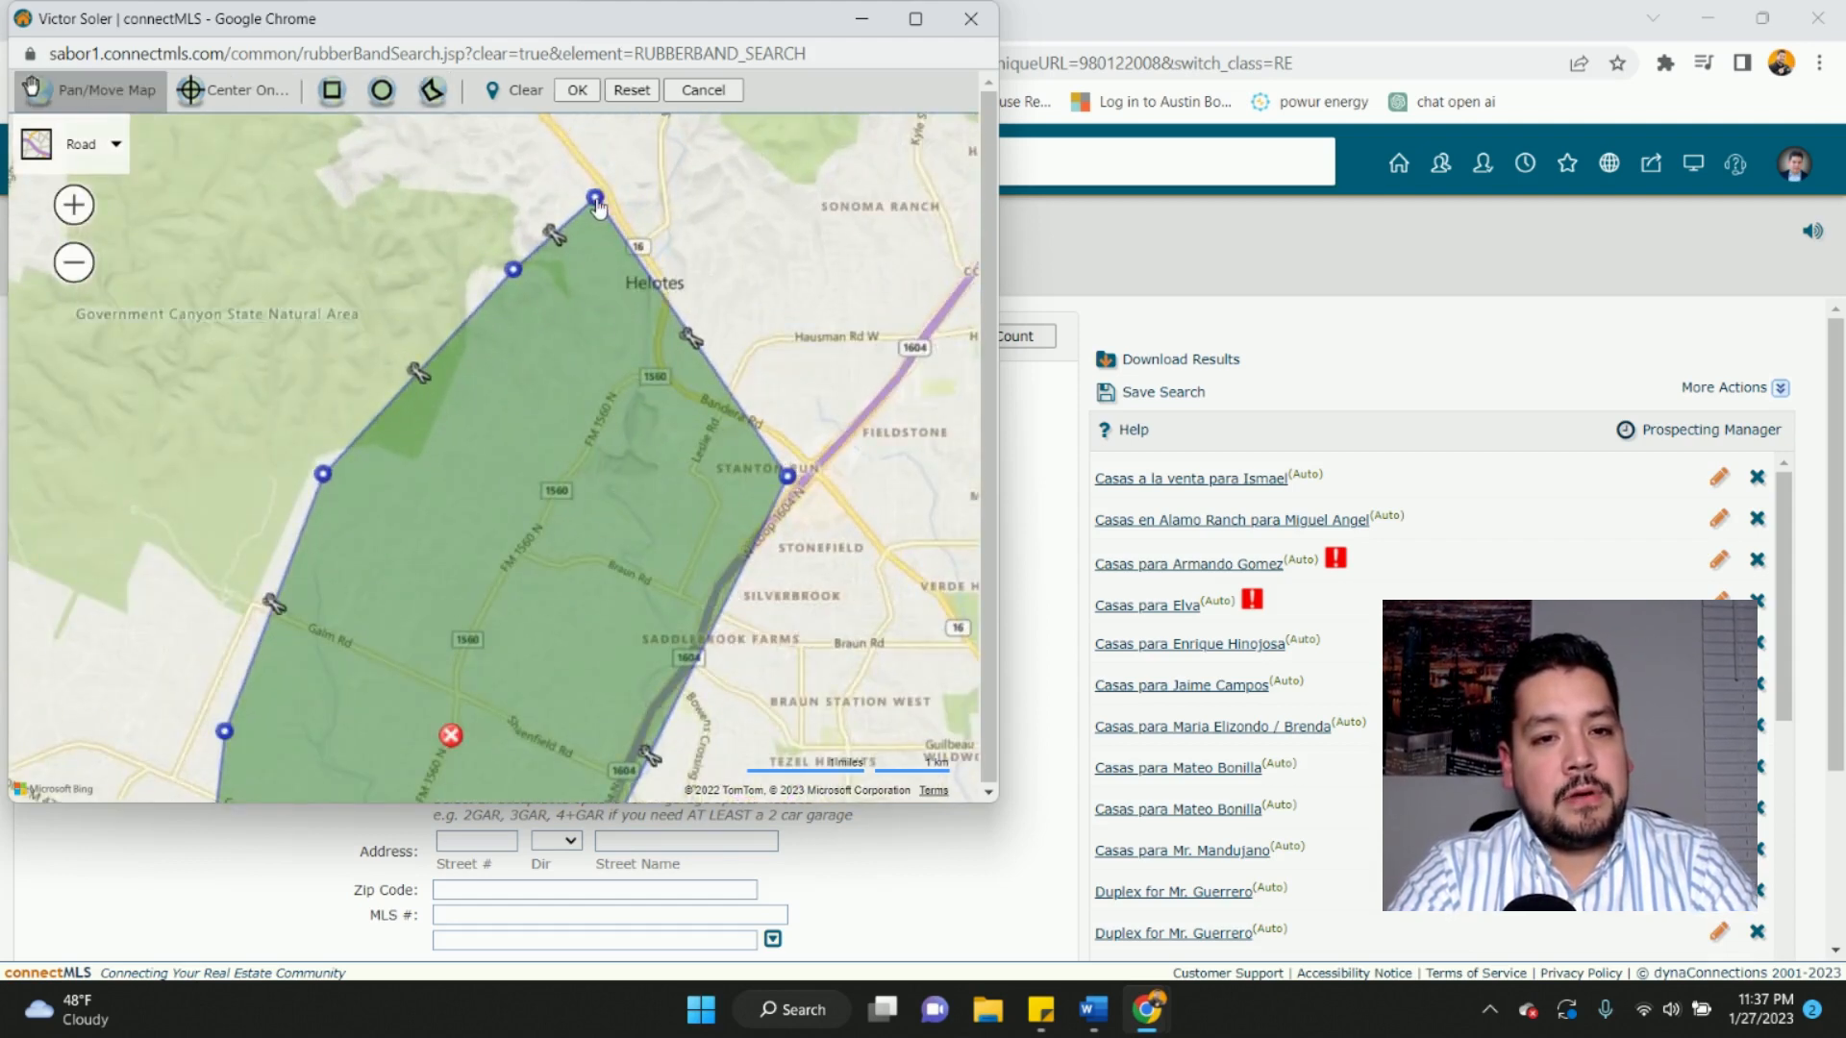
scroll(601, 400, "down", 3)
scroll(604, 396, "up", 1)
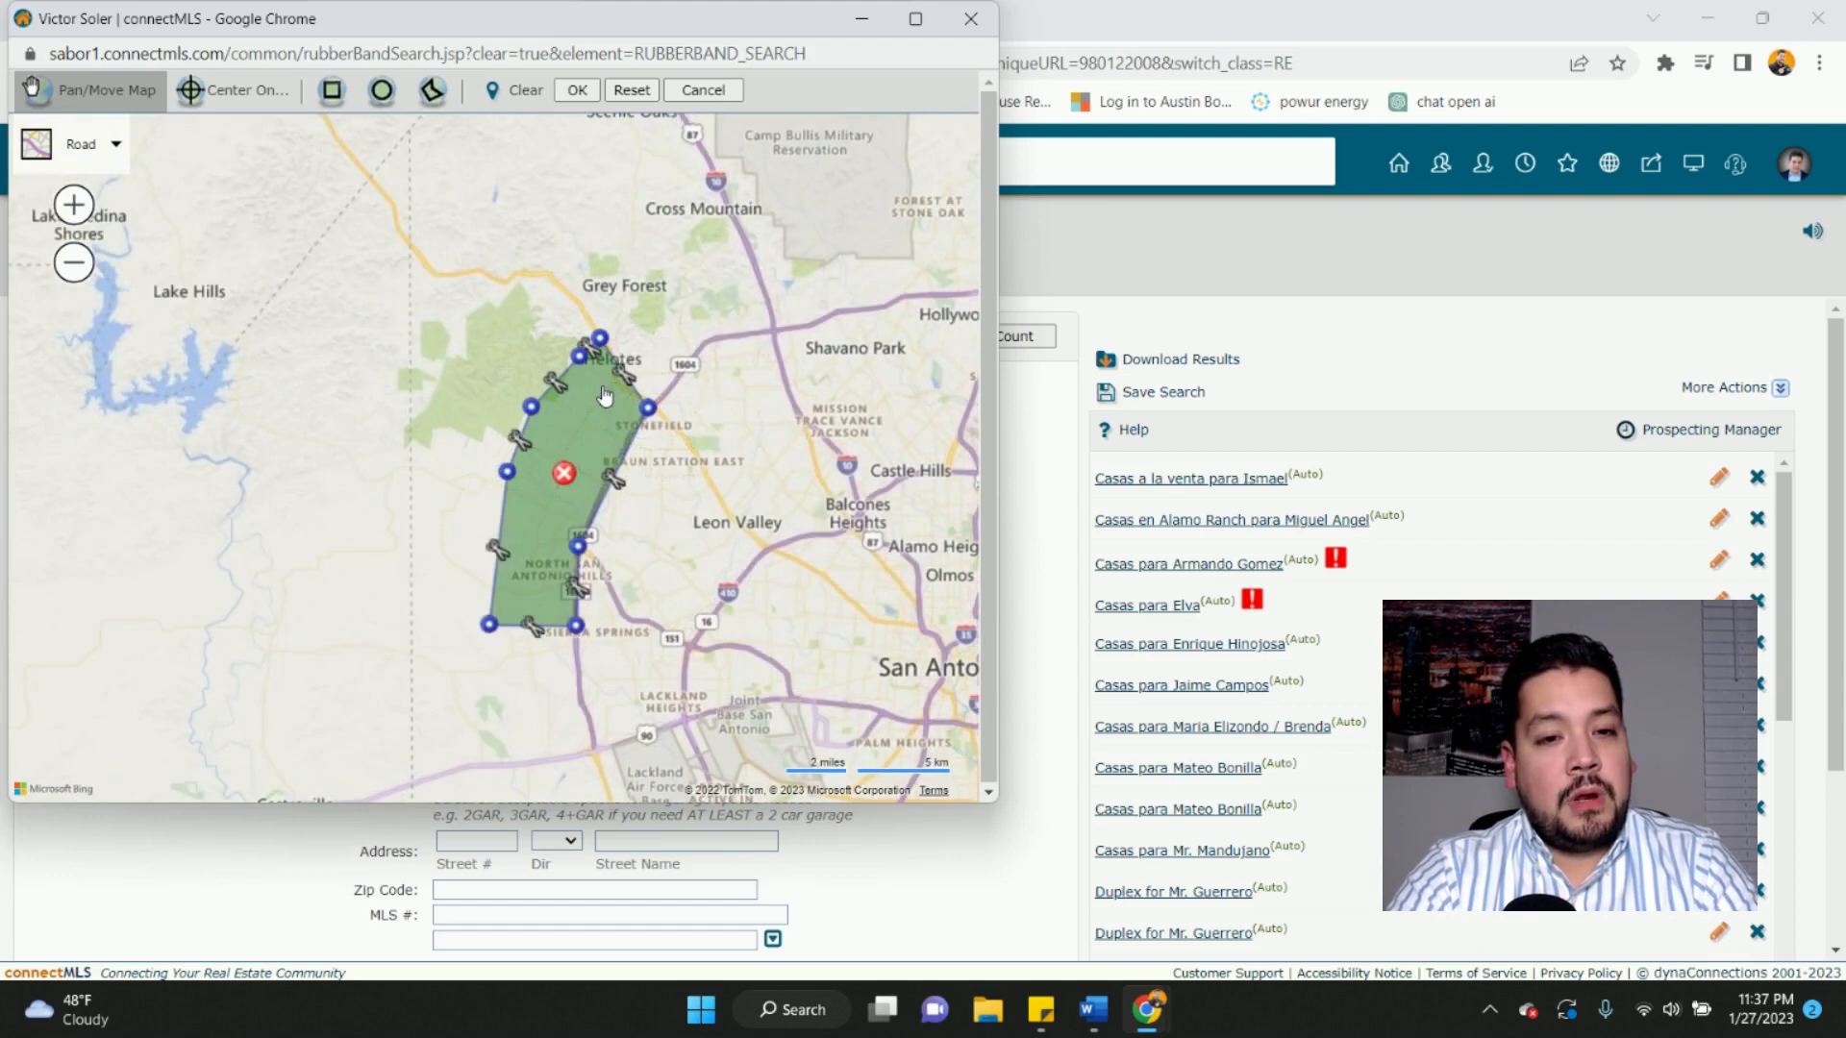
left_click(580, 91)
scroll(686, 549, "down", 1)
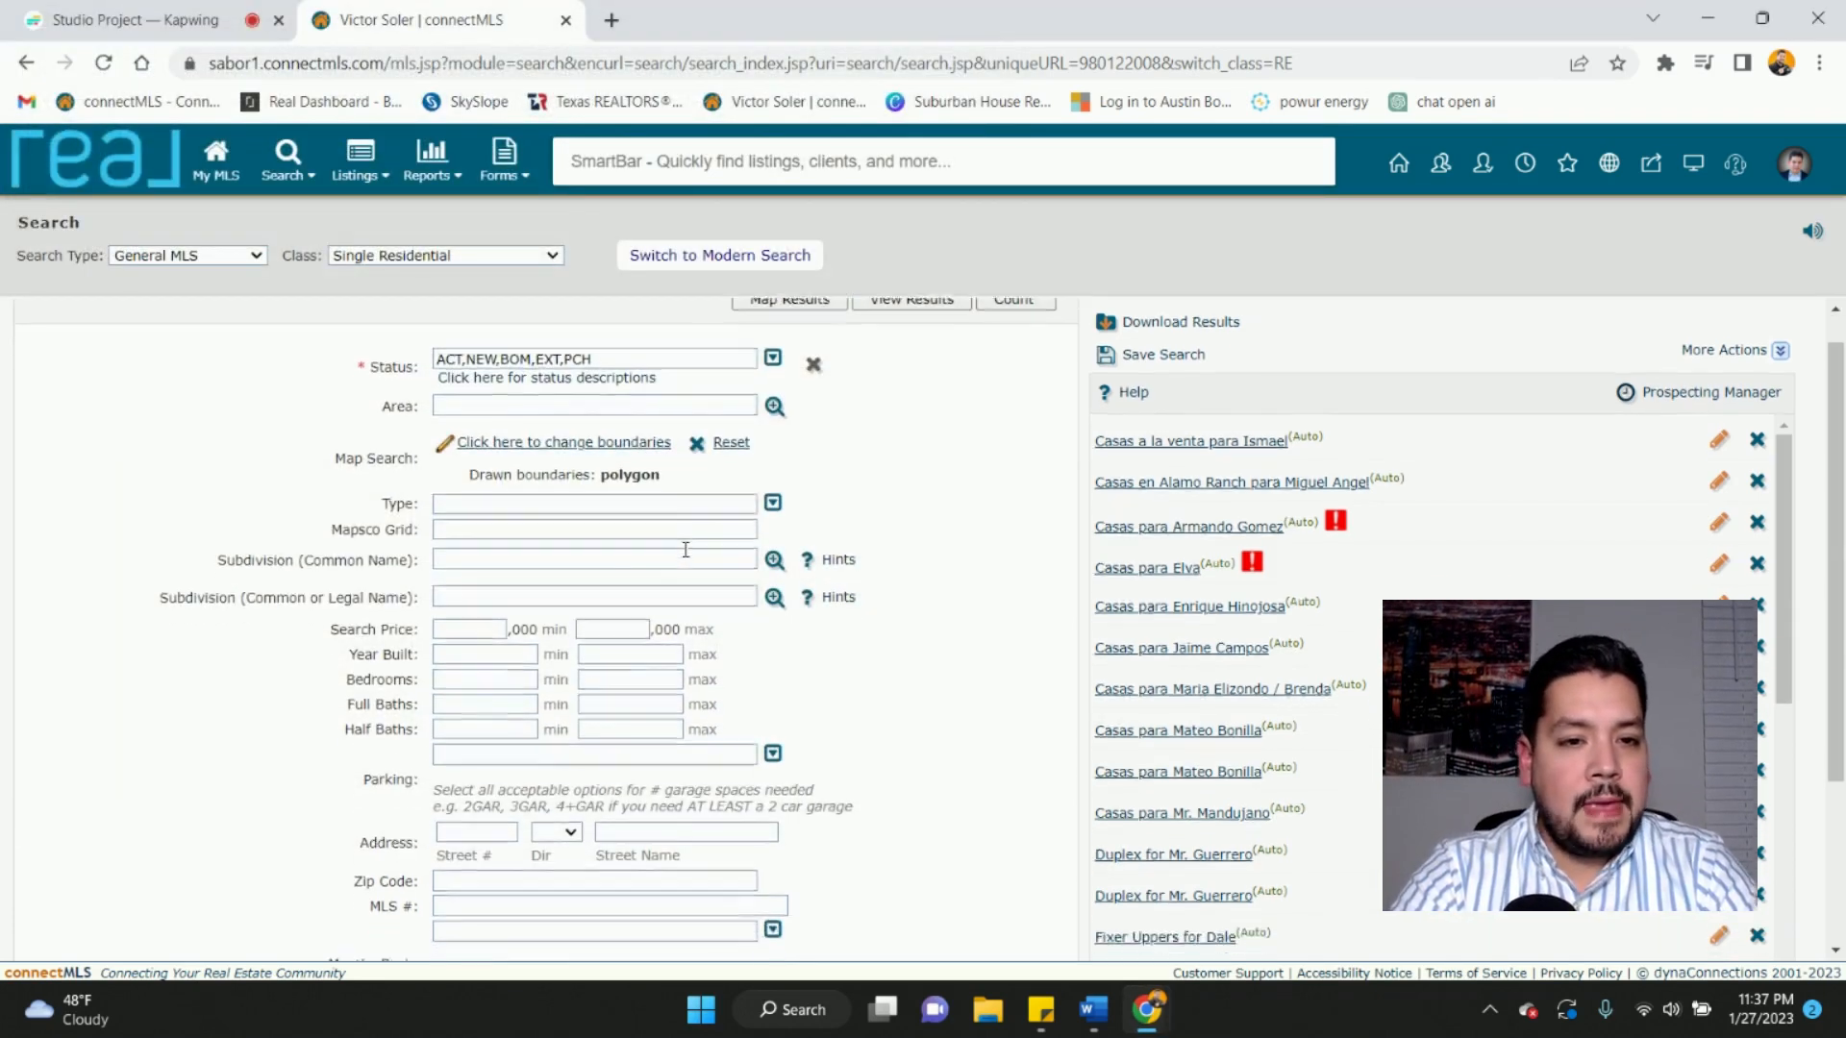
- Scroll the search form and open the Subdivision (Common Name) lookup
scroll(685, 549, "down", 1)
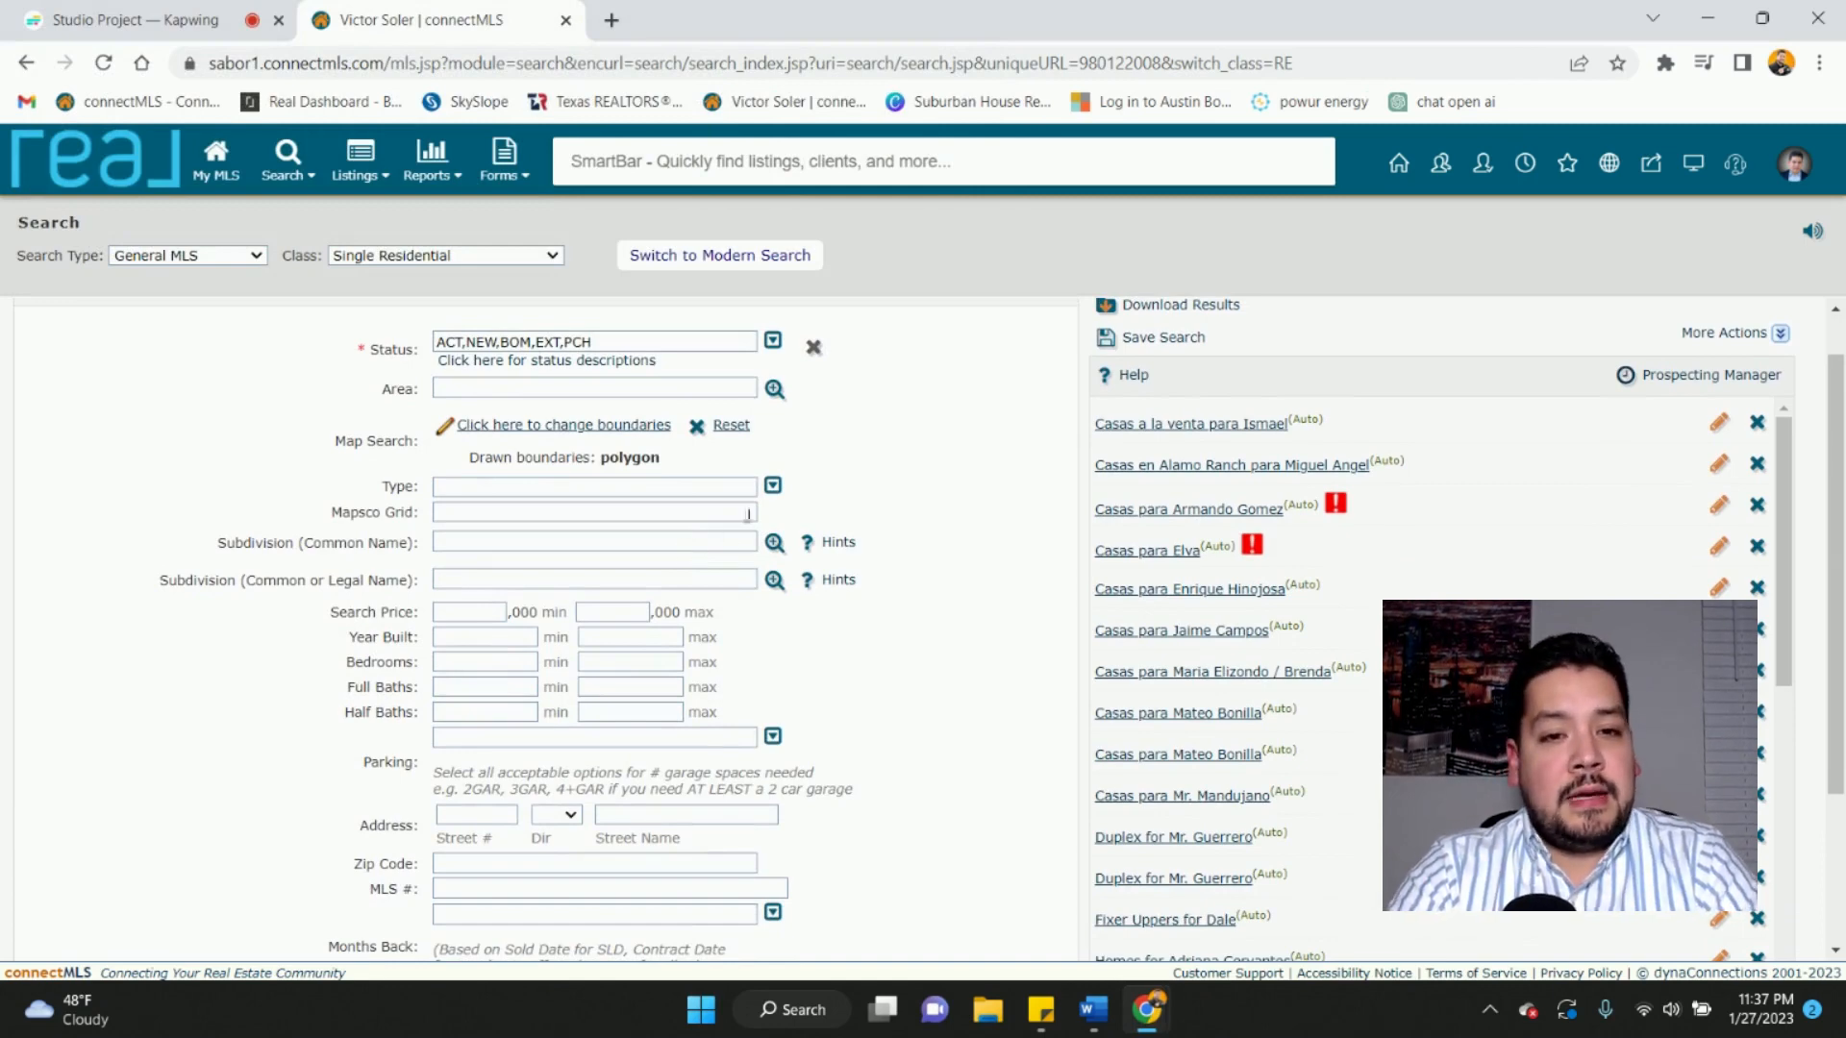
scroll(761, 538, "down", 3)
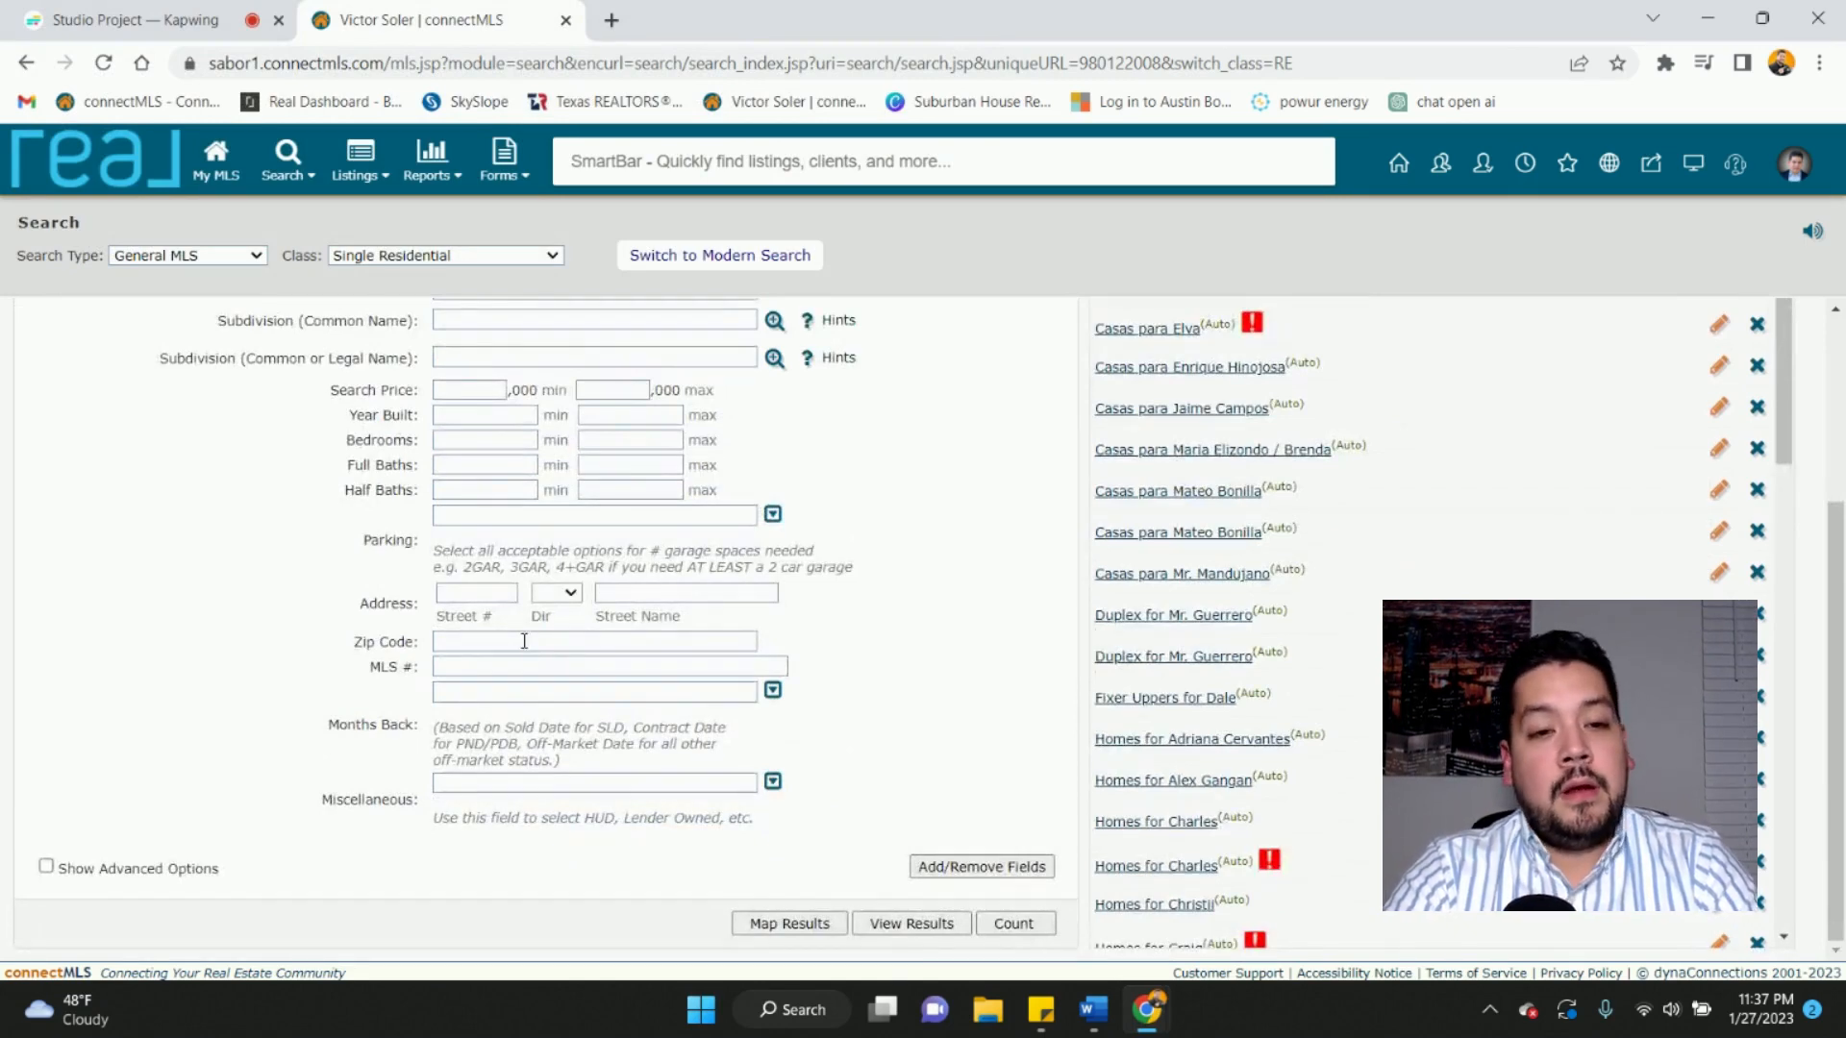
scroll(524, 638, "up", 2)
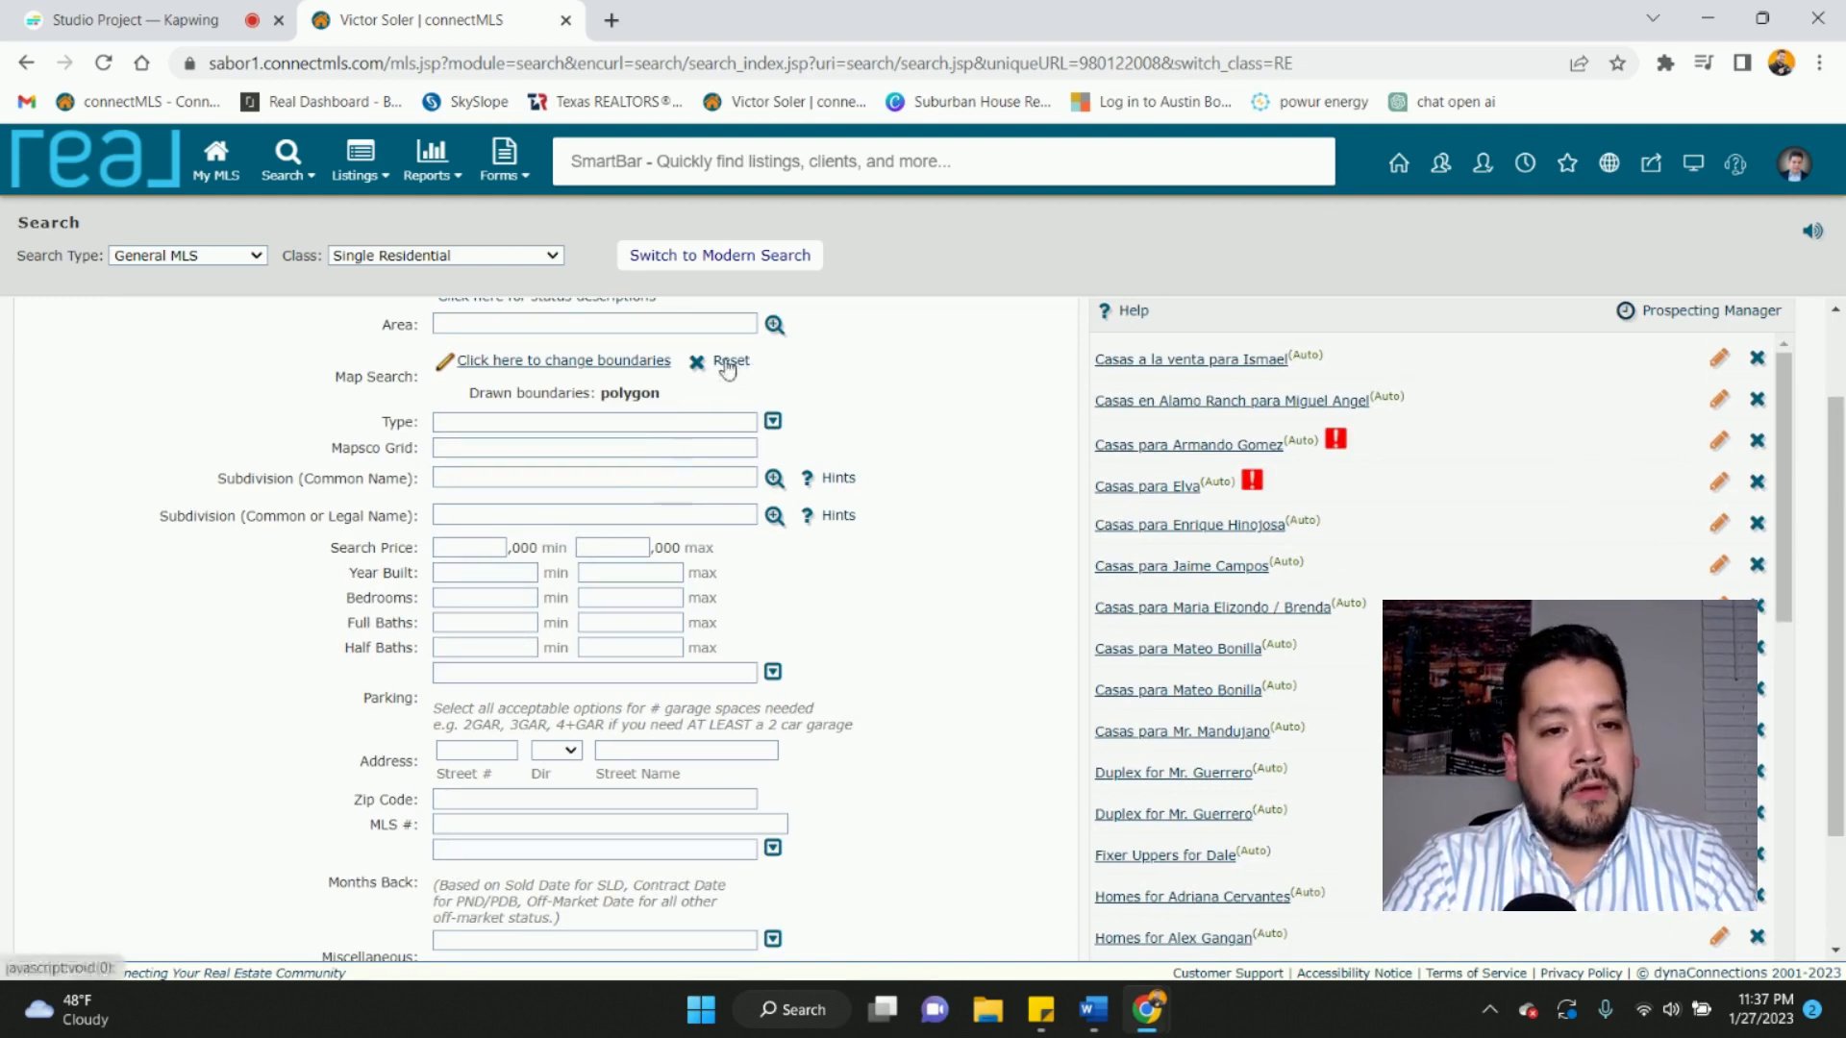
left_click(774, 479)
- Narrow the lookup to 'alamo ranch', pick ALAMO RANCH, then clear it from Subdivision
left_click(419, 244)
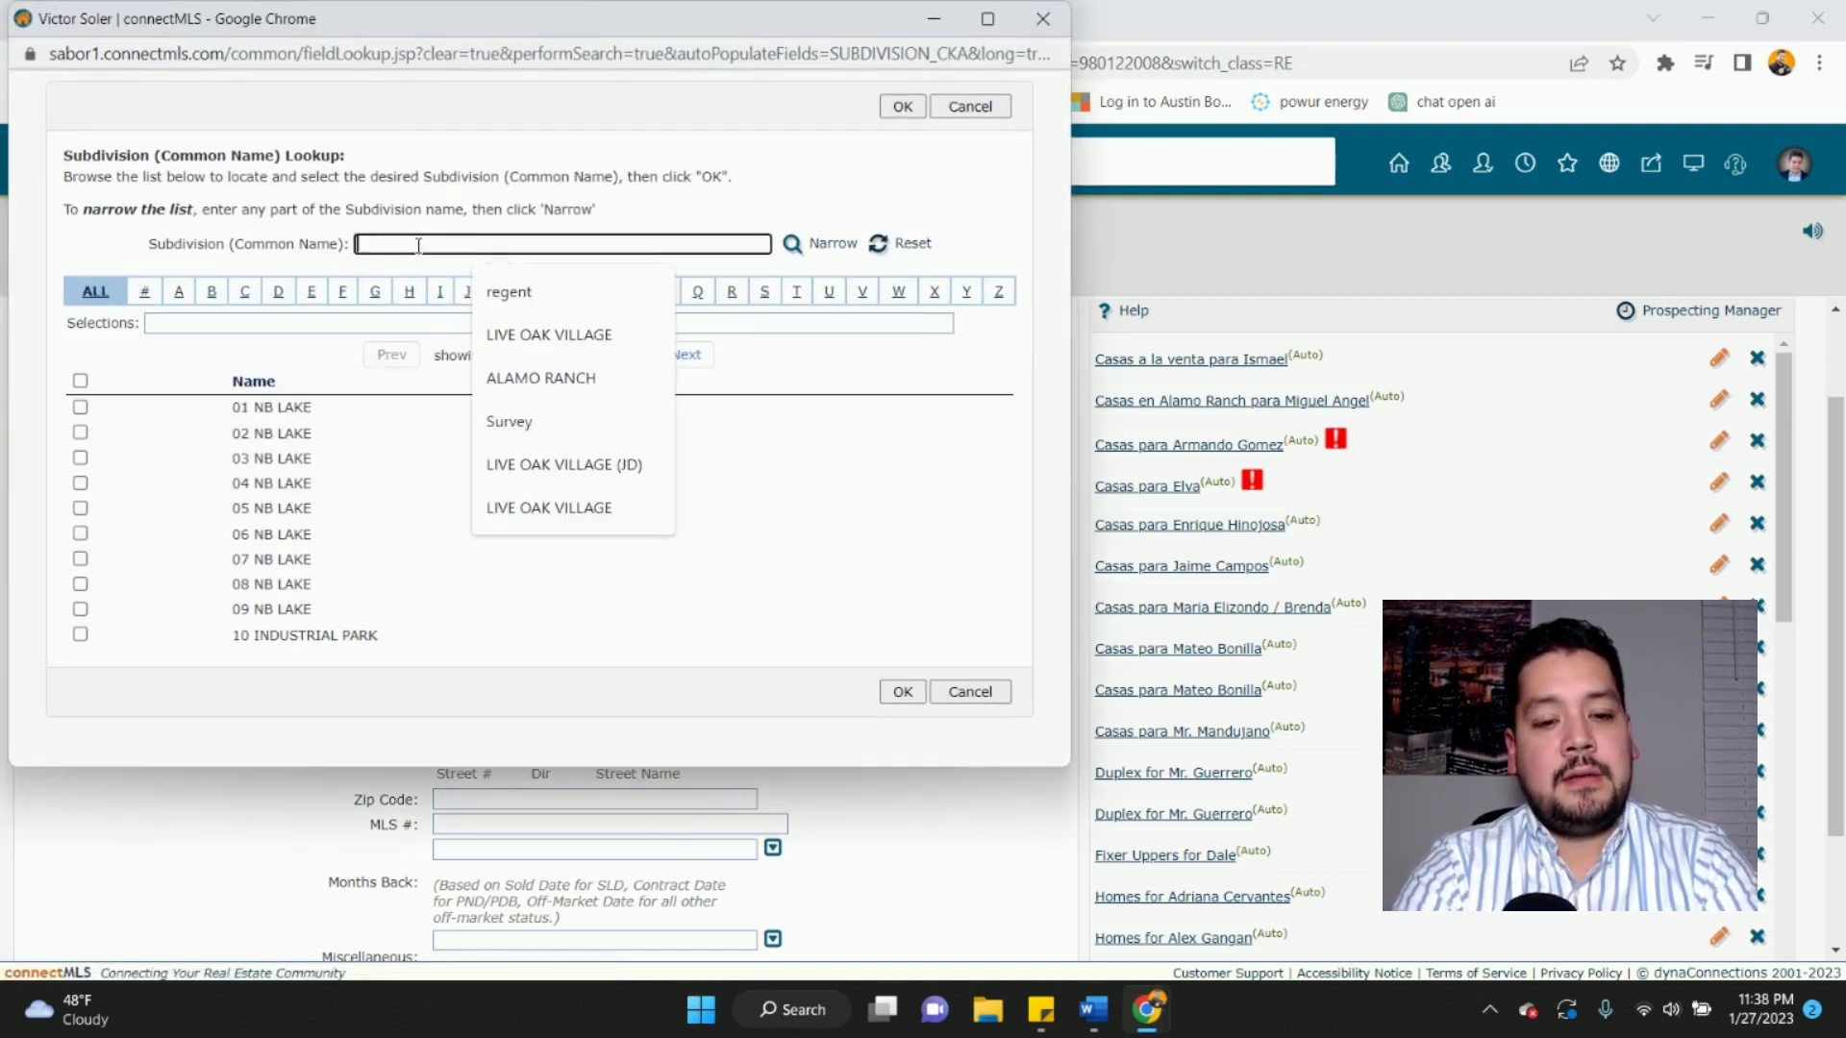
type("alamo ran")
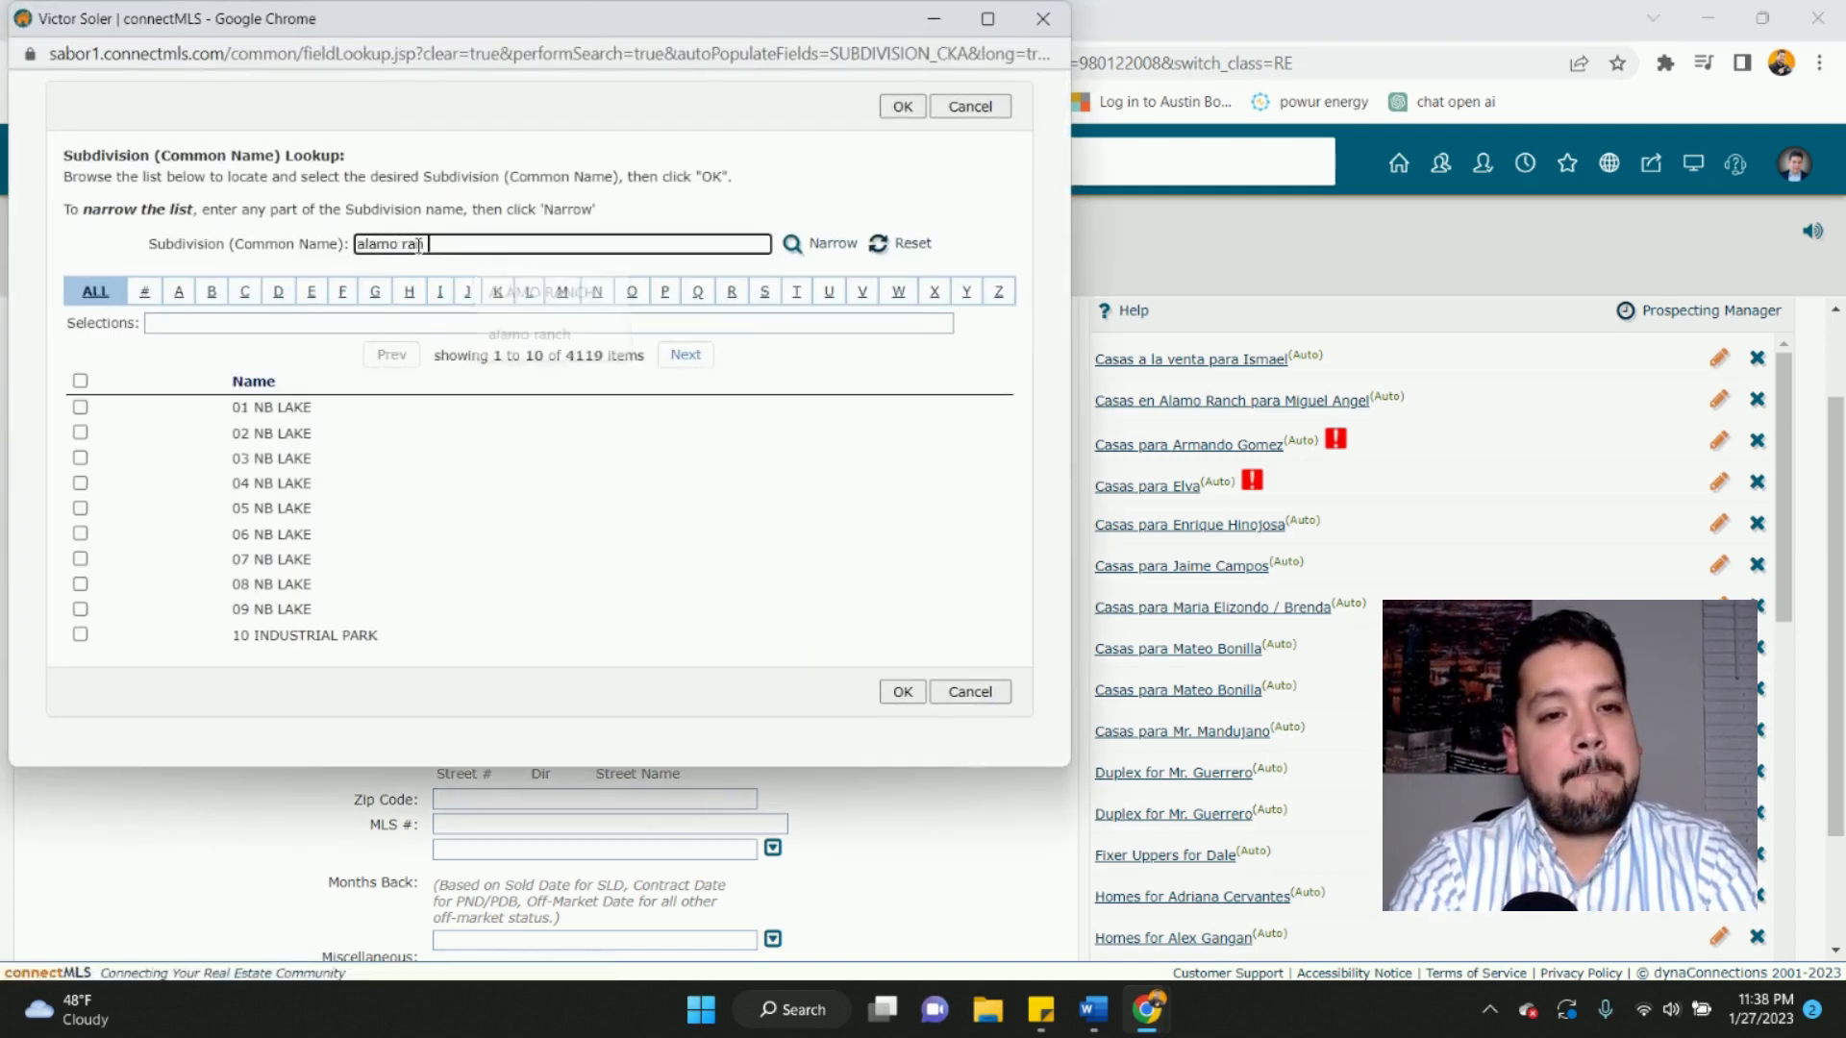
type("ch")
left_click(819, 243)
left_click(80, 375)
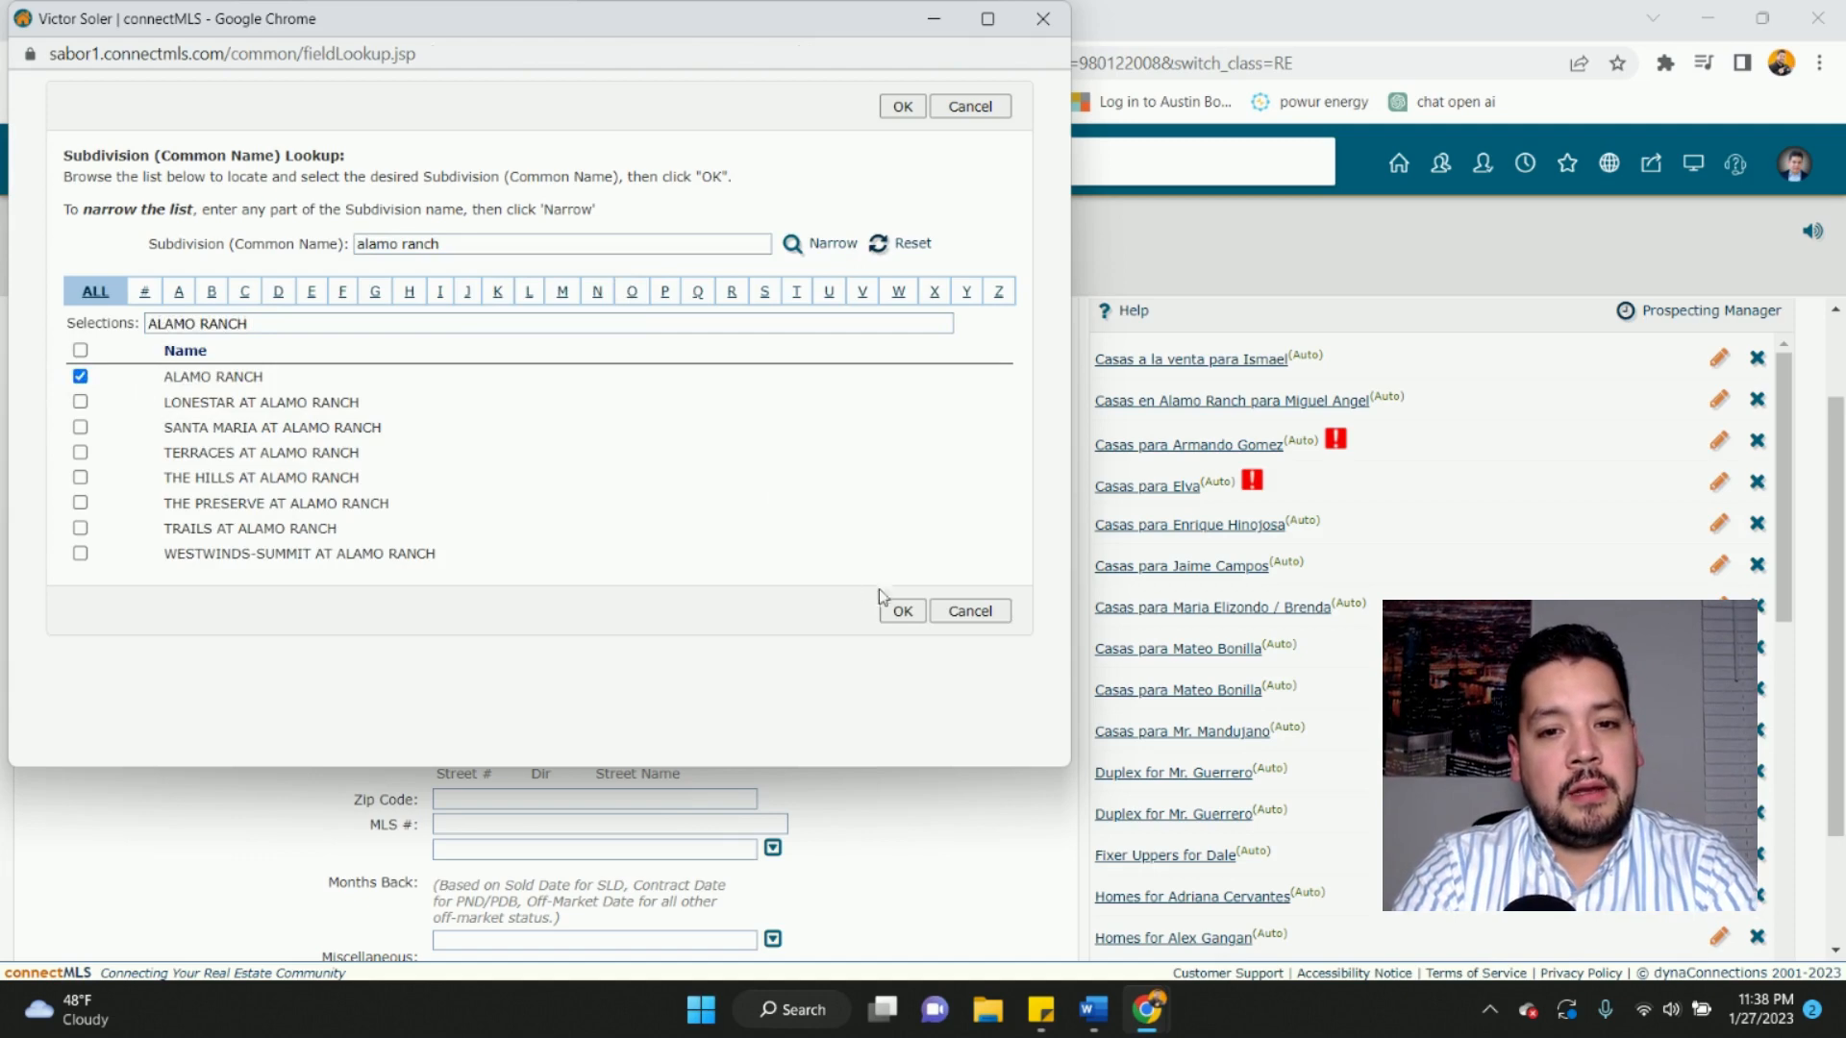
left_click(898, 609)
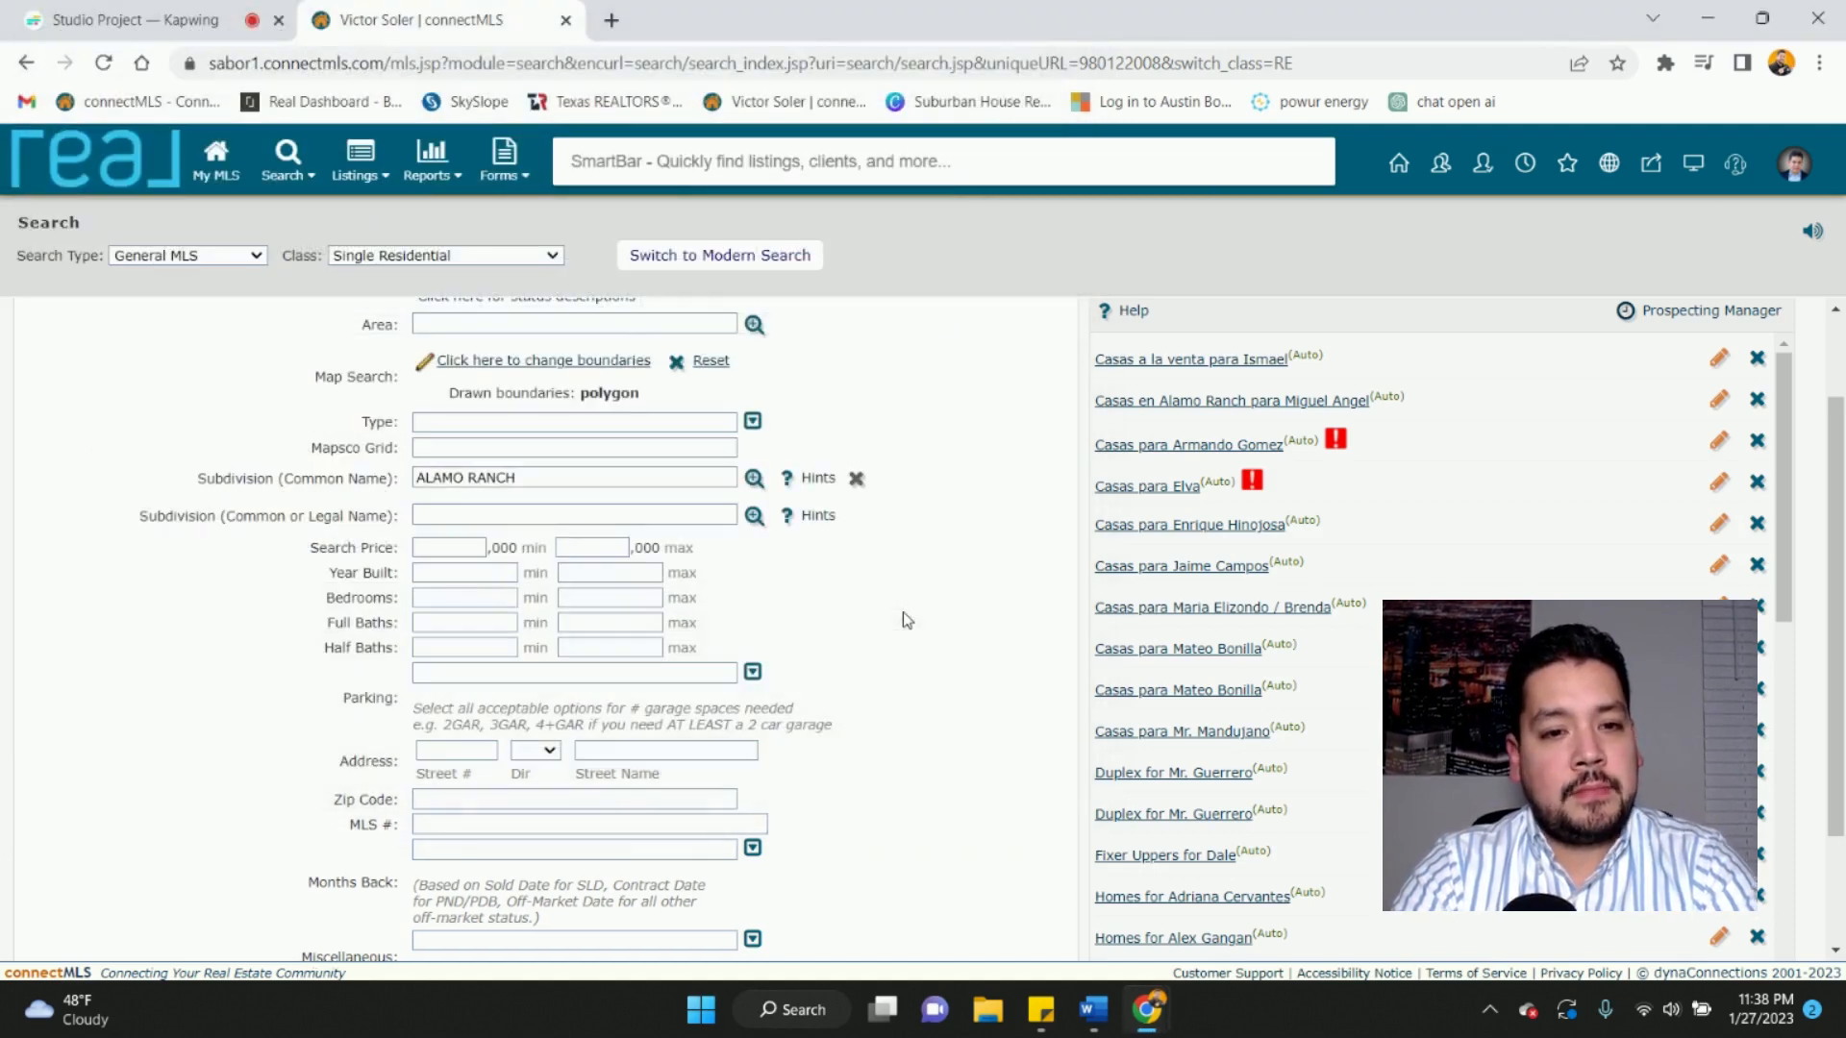
left_click(855, 487)
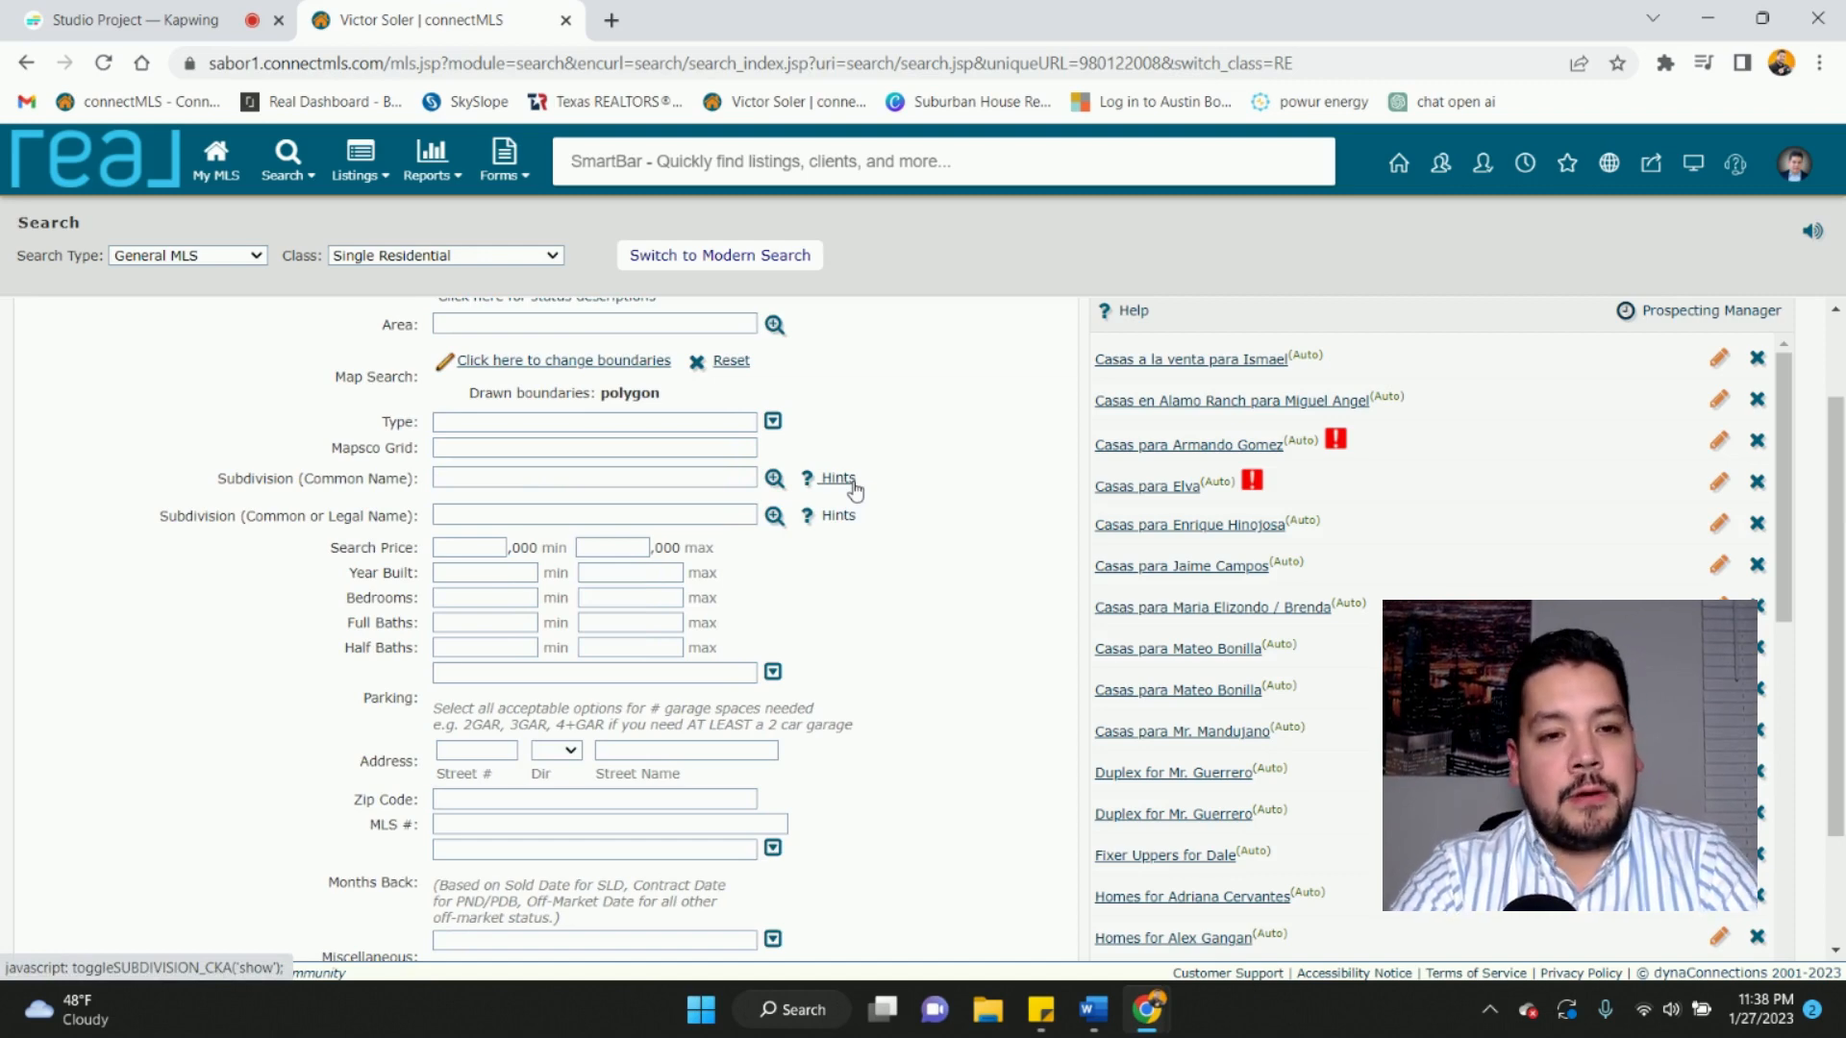
- Set property type to Single Family Detached and price range 335 to 360
scroll(855, 491, "up", 1)
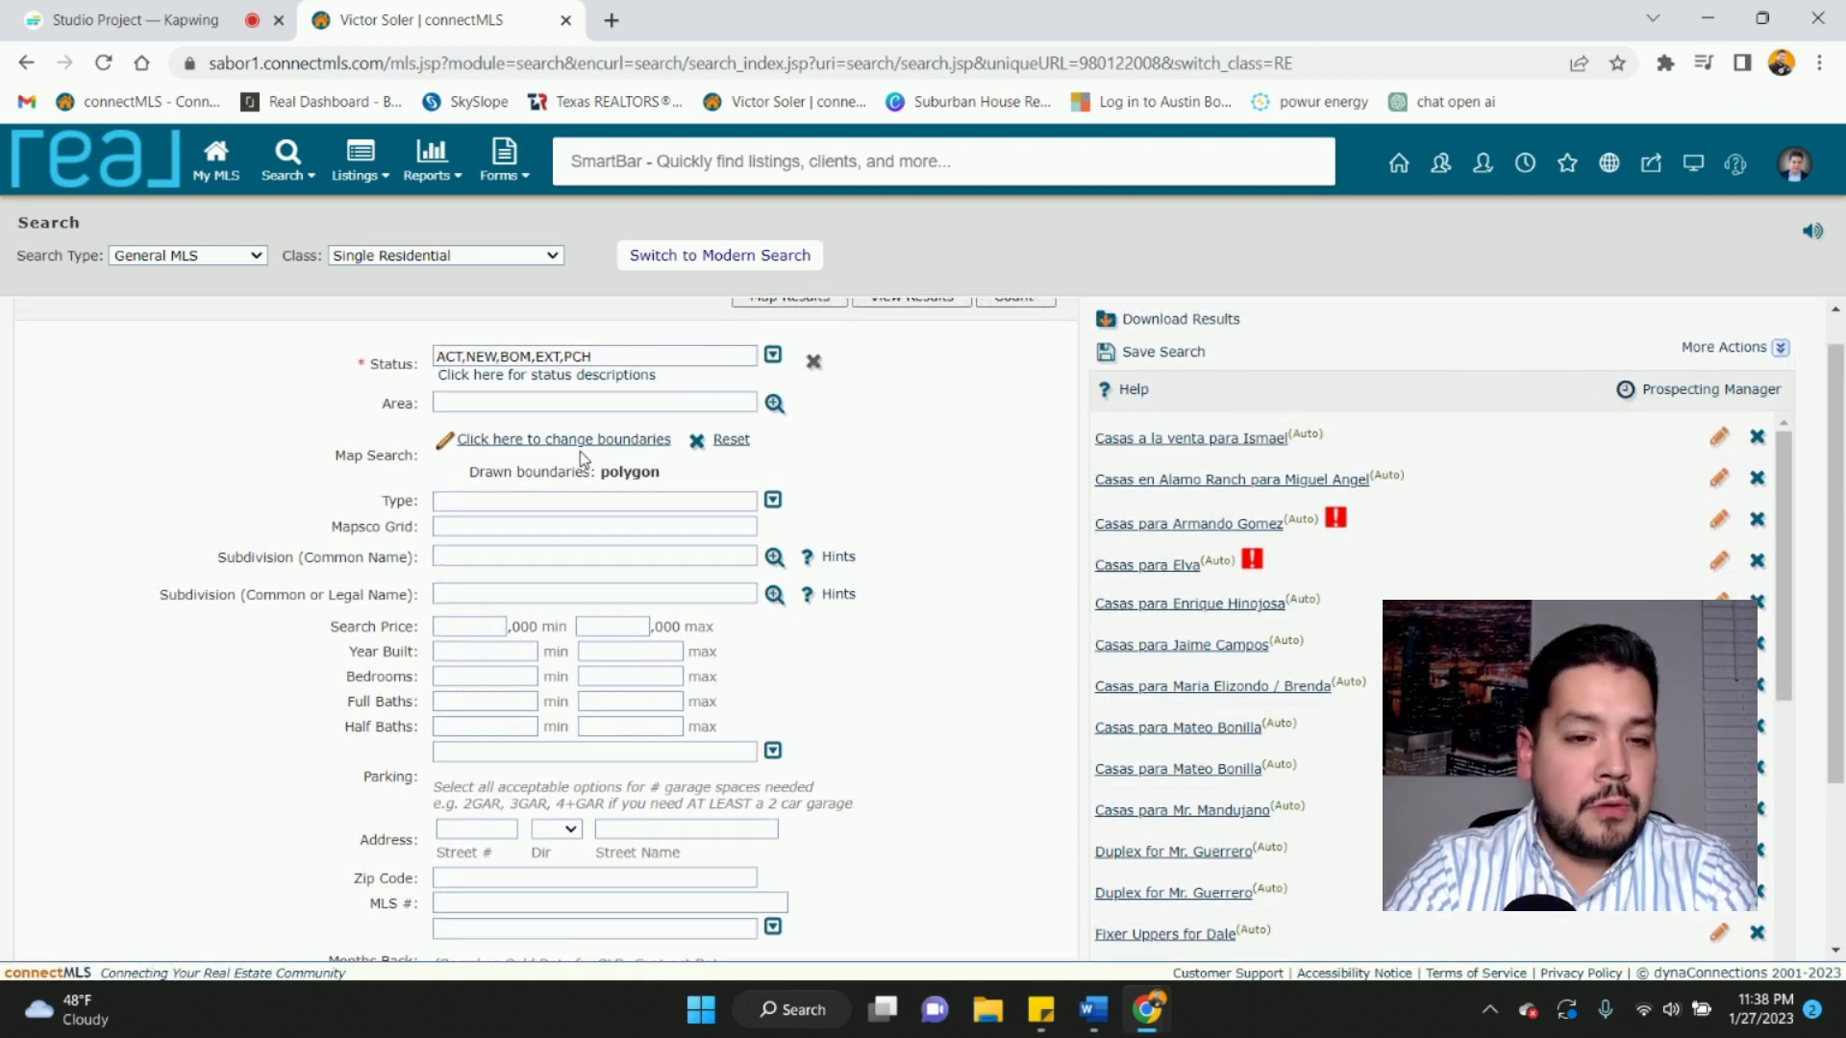
scroll(581, 457, "down", 3)
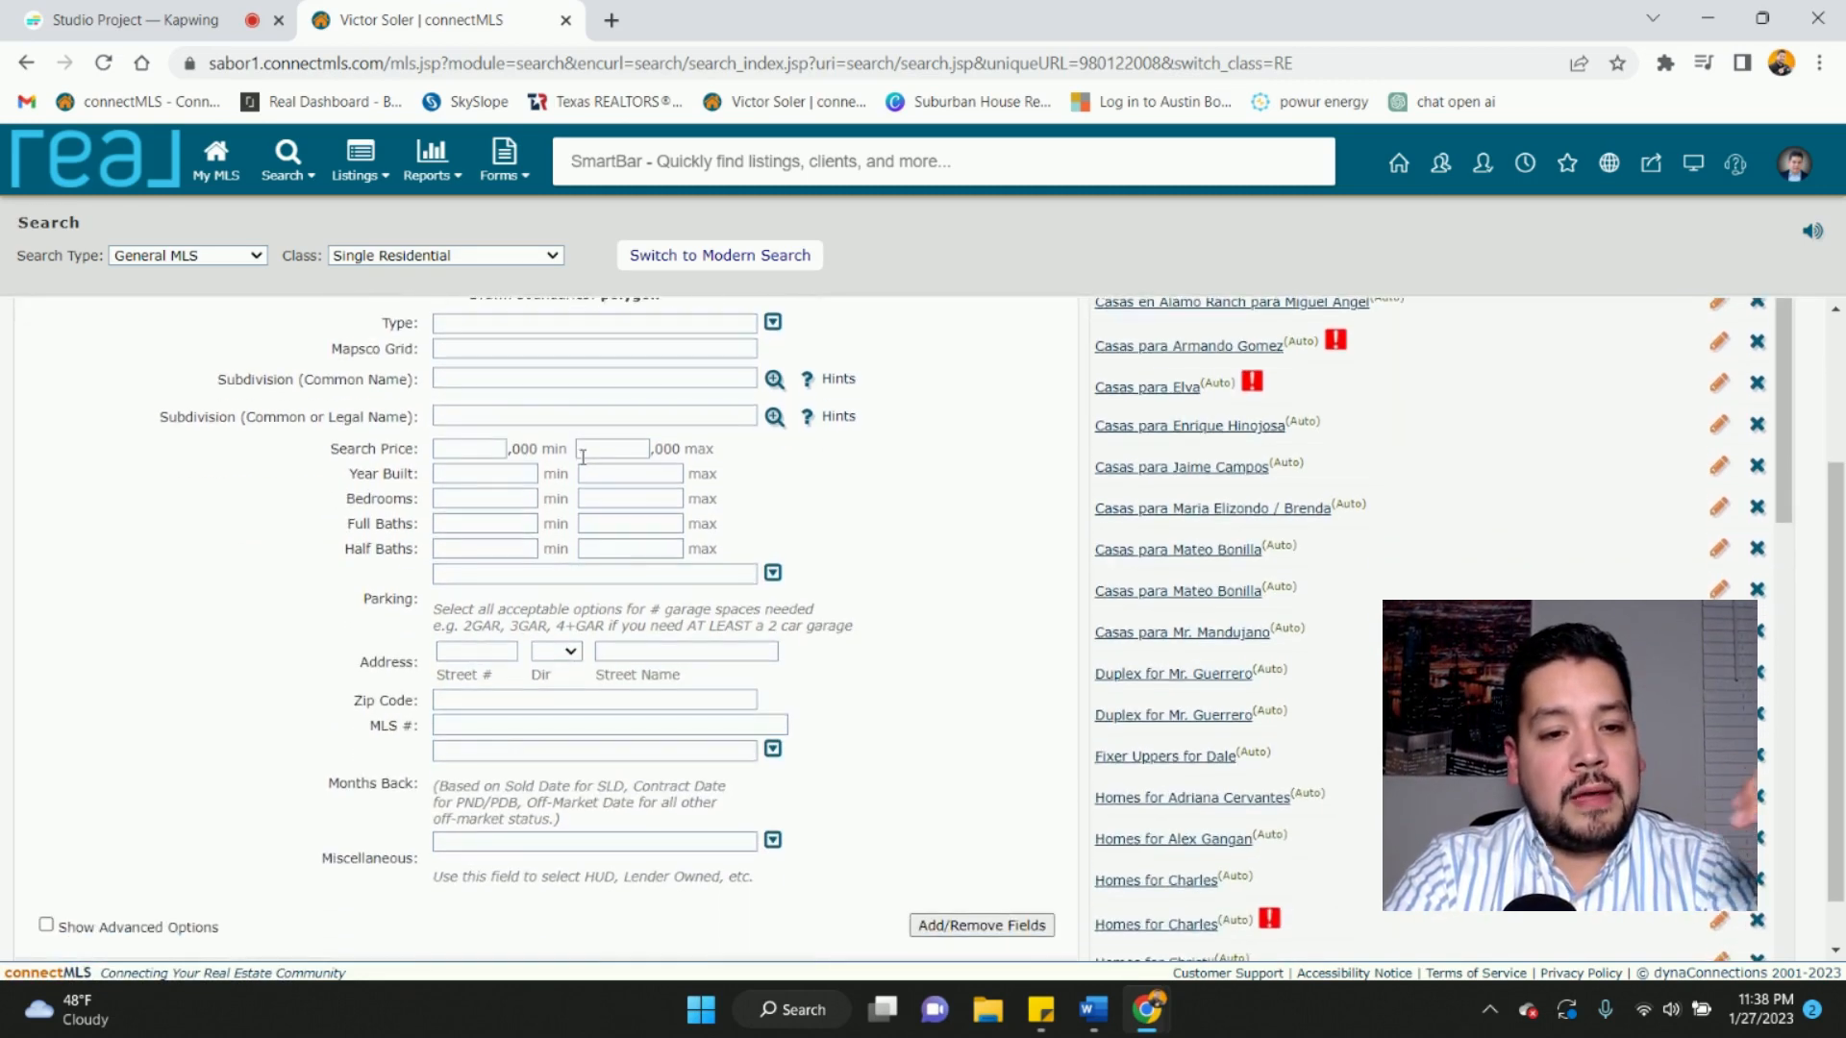
scroll(583, 458, "up", 1)
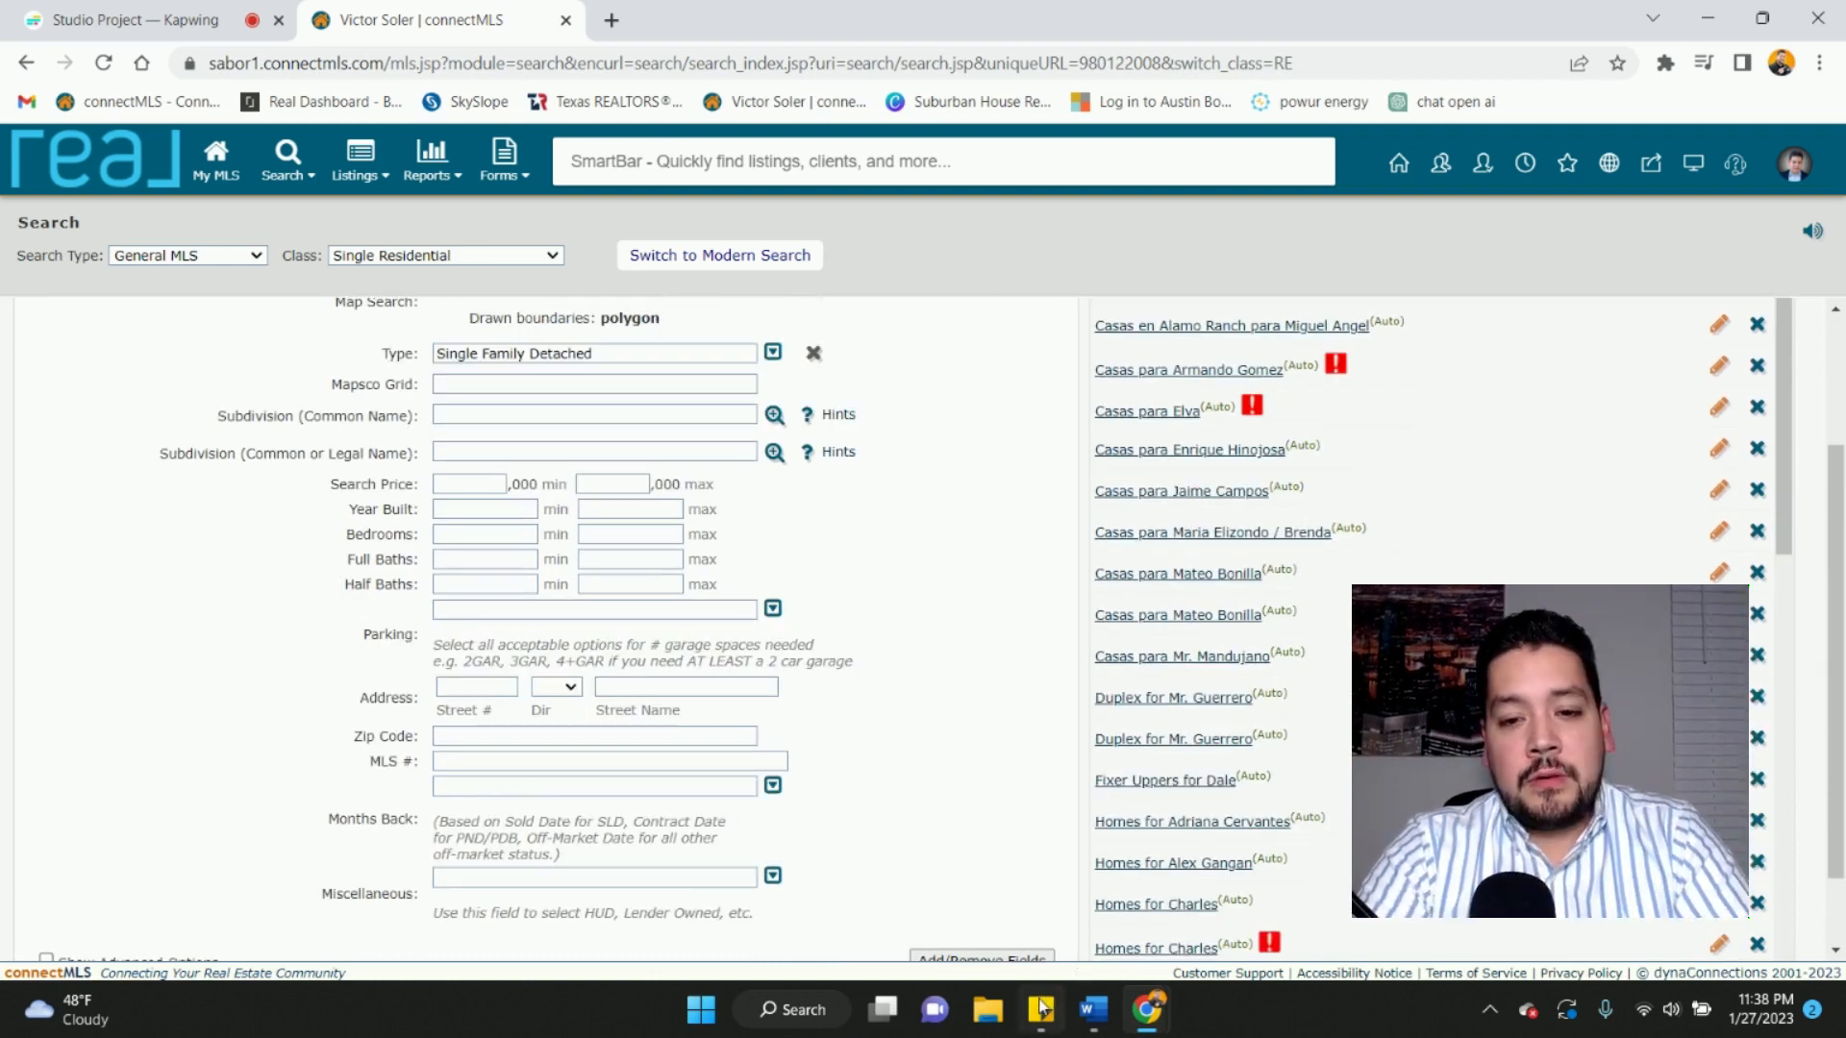
left_click(1040, 1007)
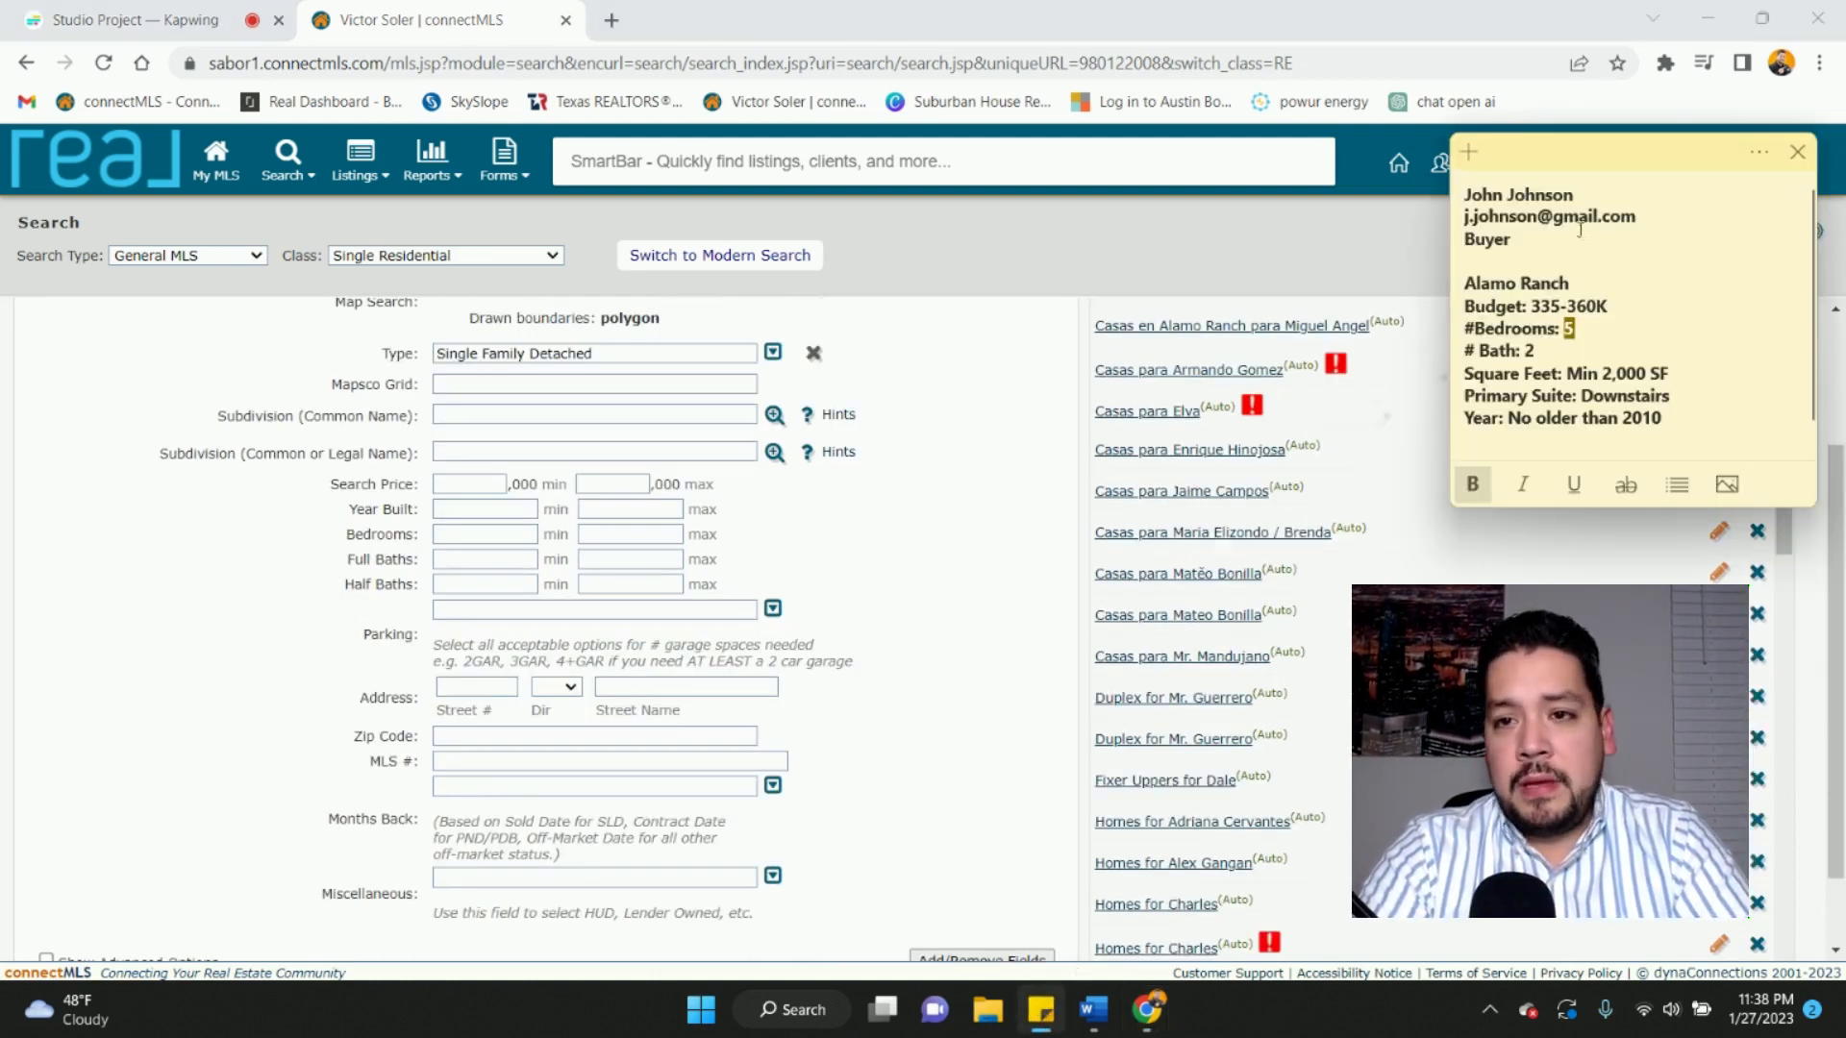
left_click(470, 484)
type("335")
key("Tab")
type("360")
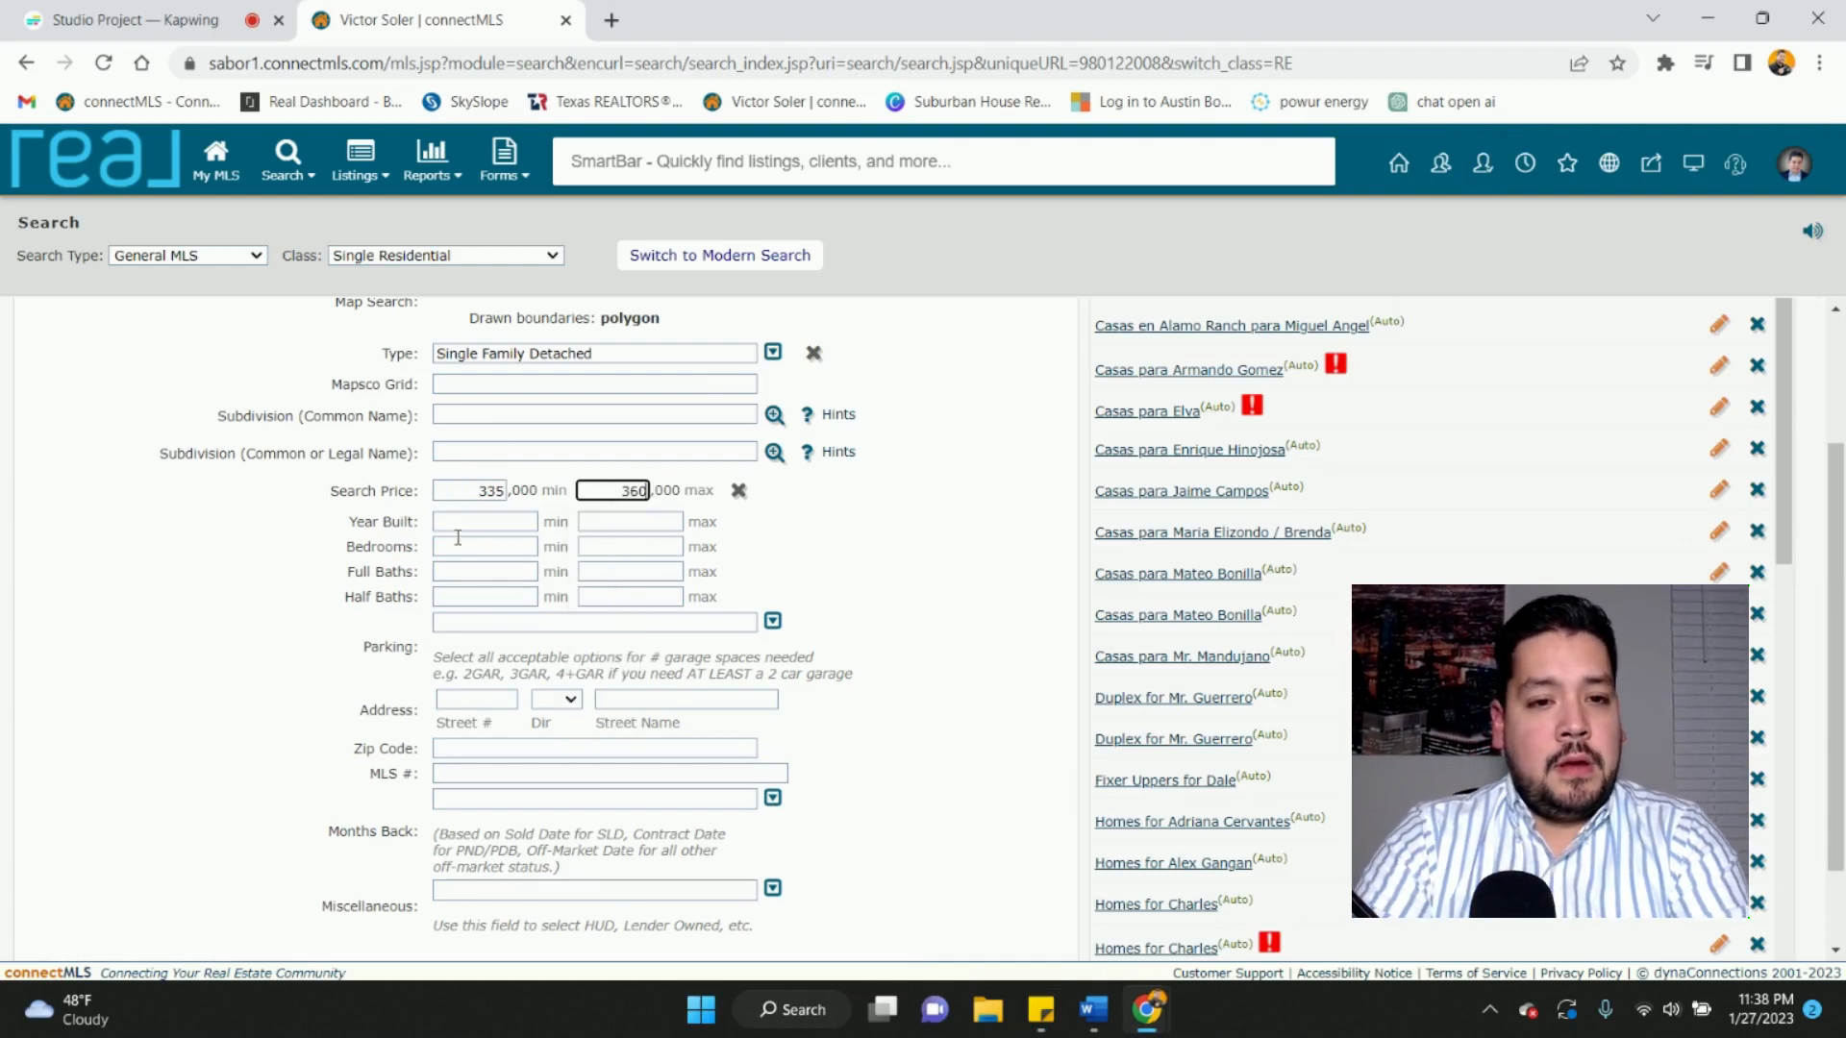
- Enter minimums of year built 2010, 5 bedrooms and 2 full baths
left_click(458, 522)
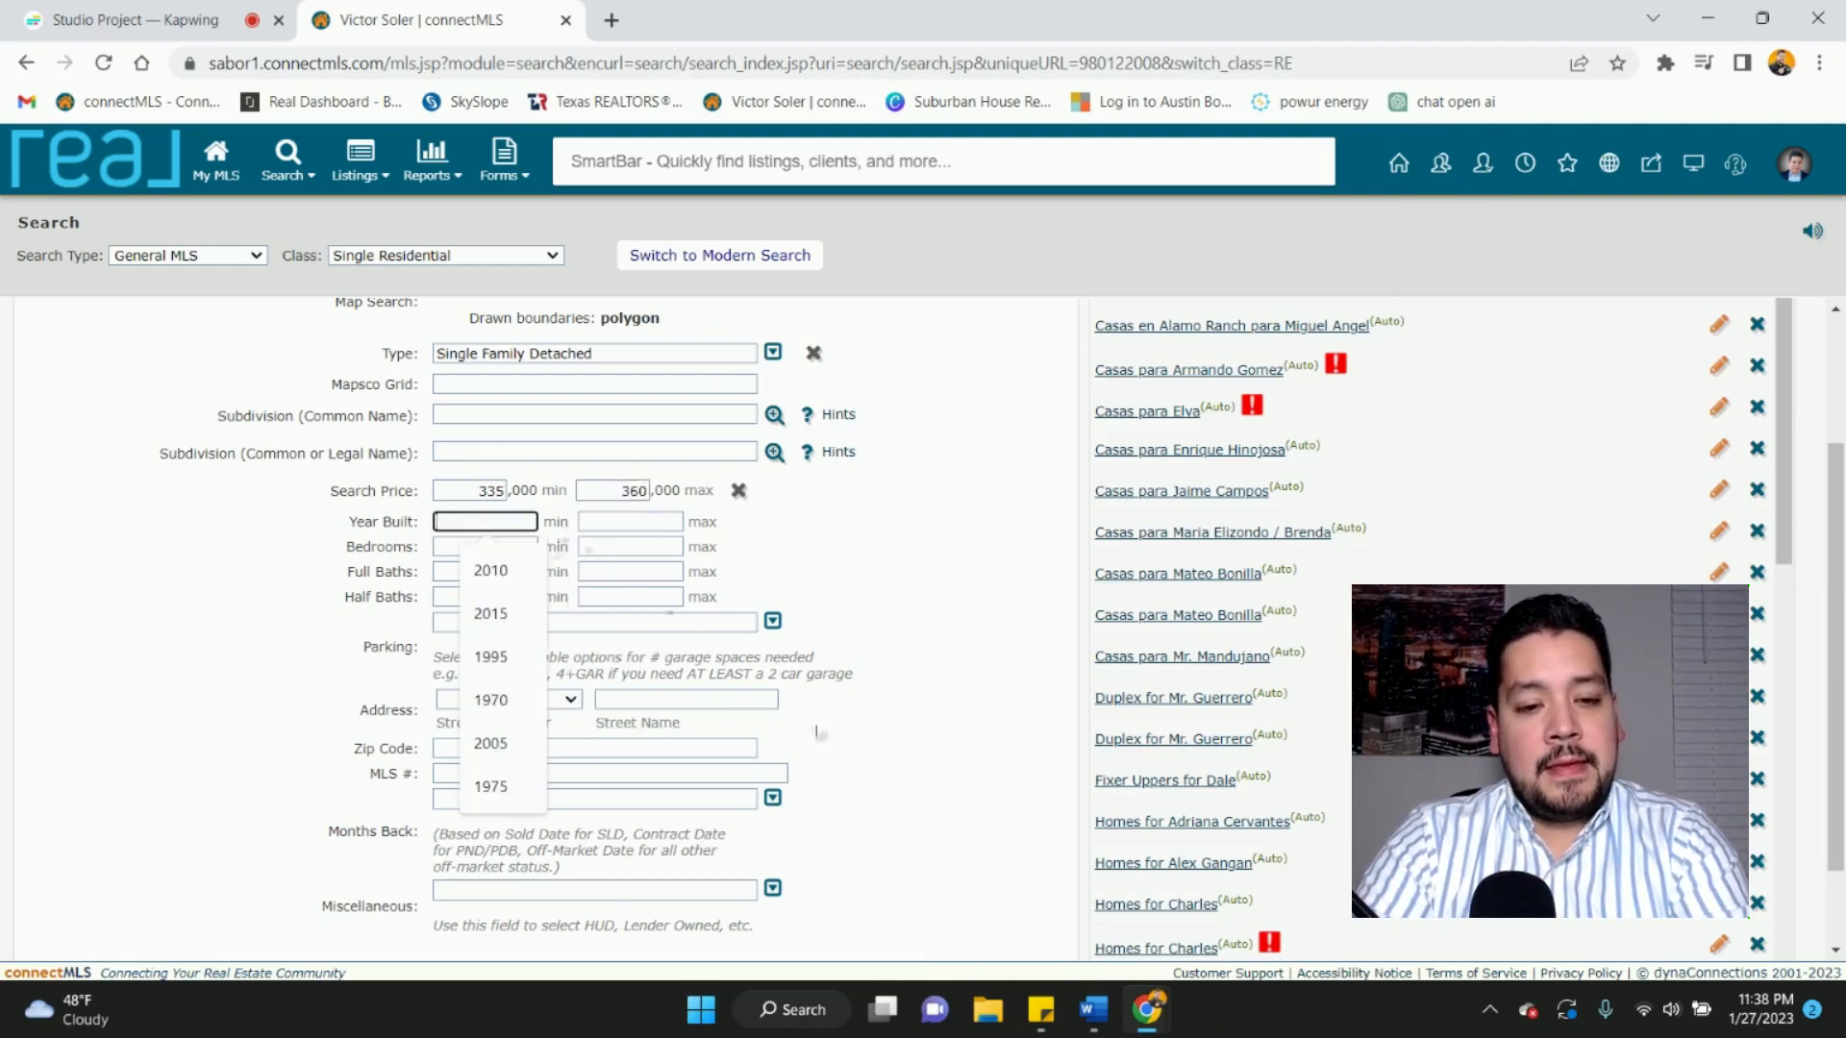
left_click(1041, 1010)
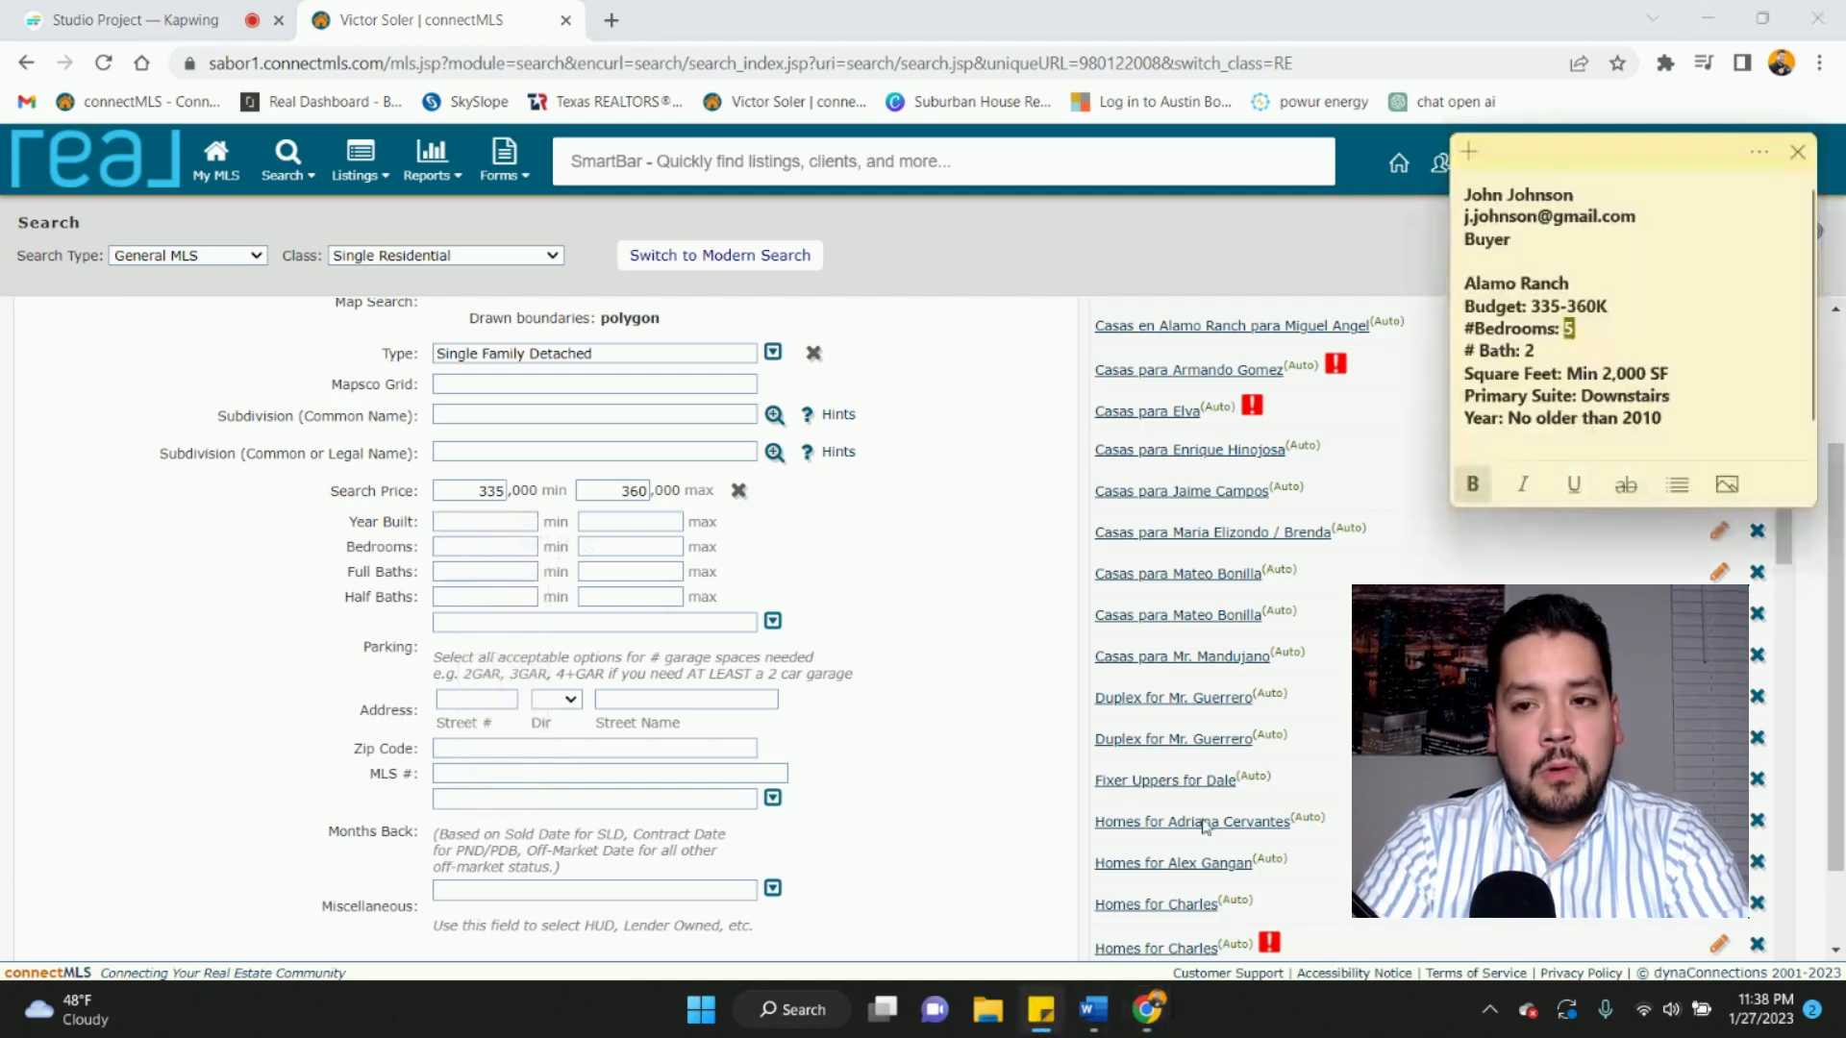
left_click(490, 519)
type("2010")
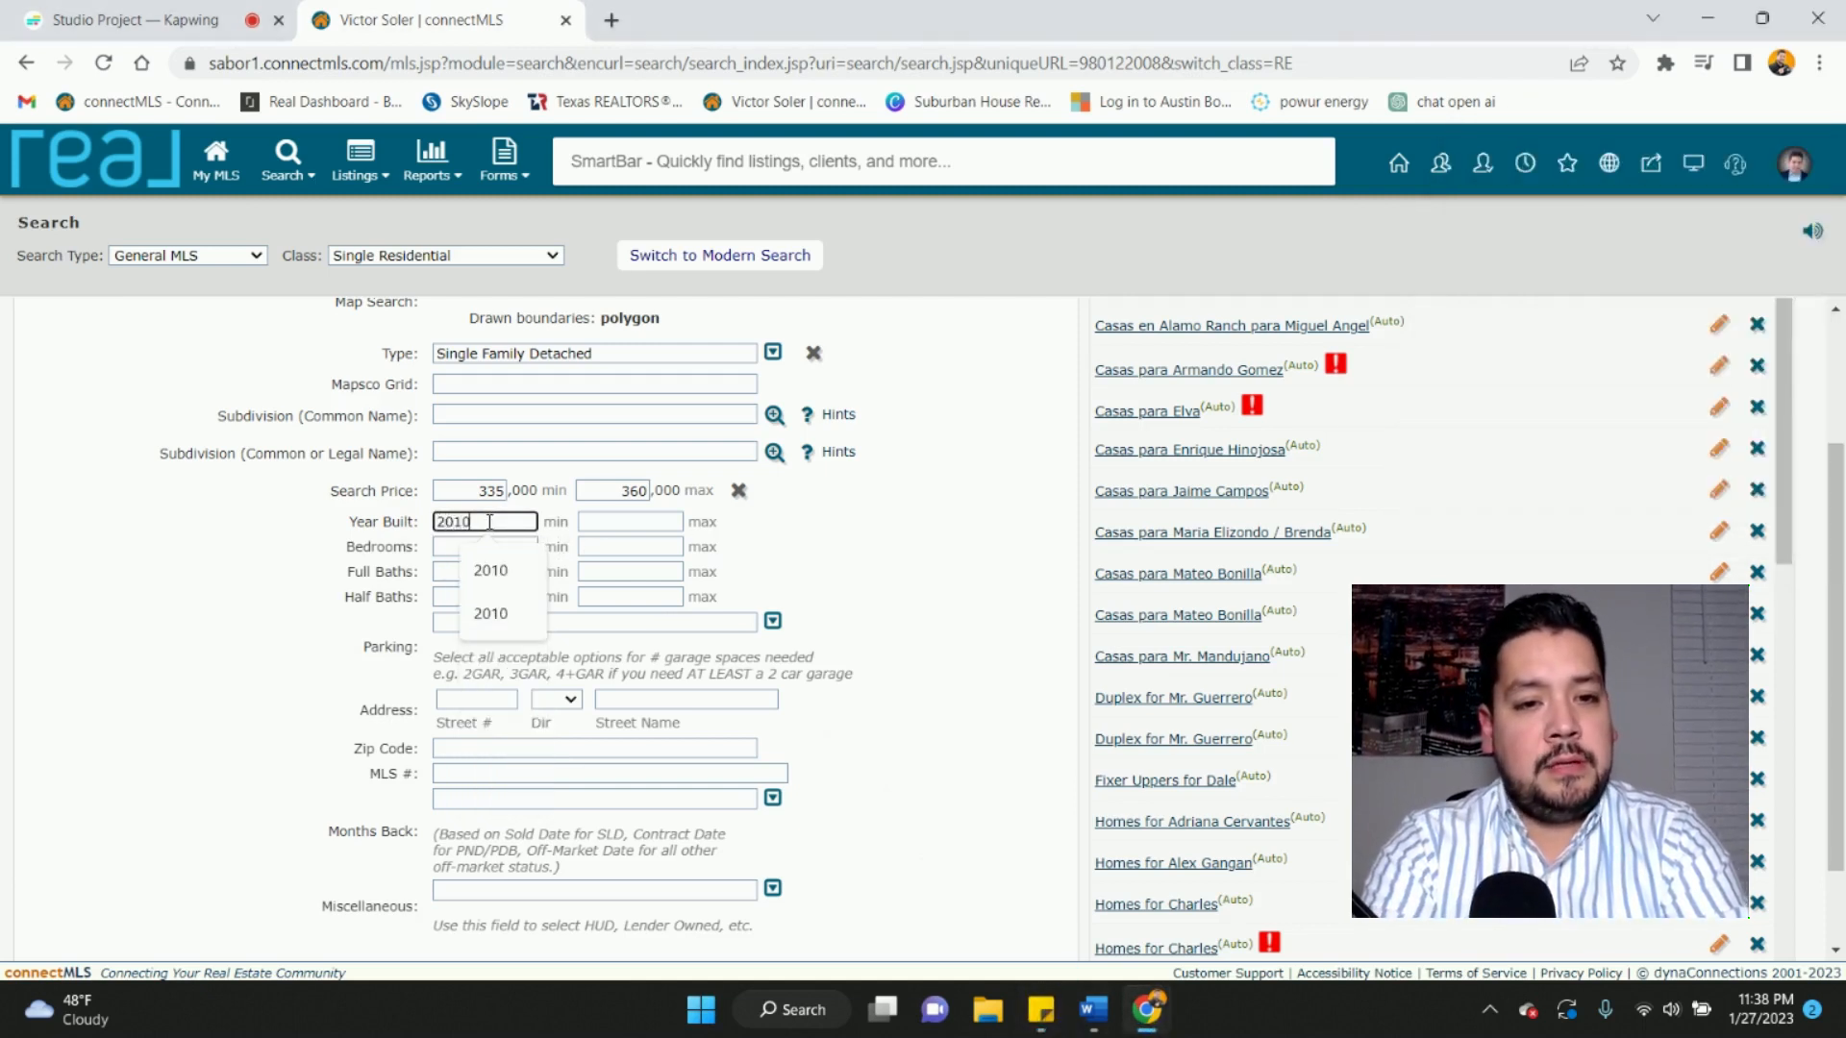
key("Tab")
key("Tab")
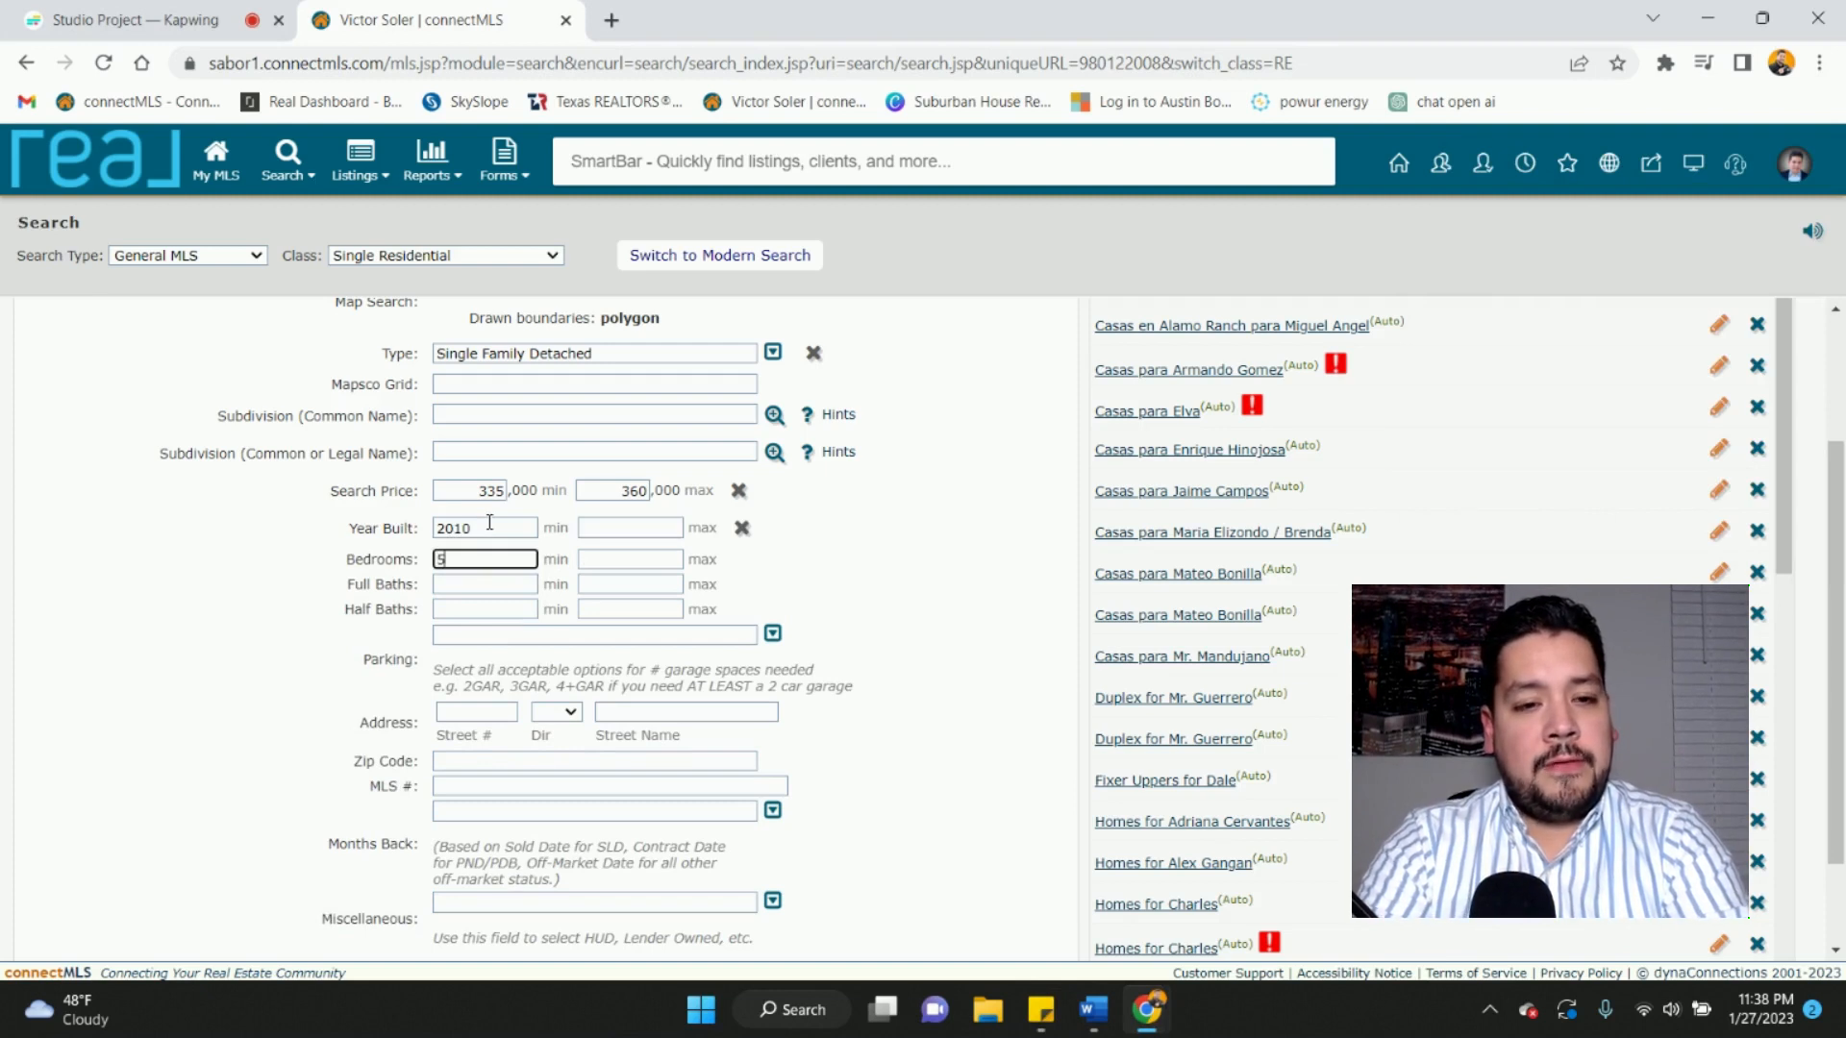
key("Tab")
key("Tab")
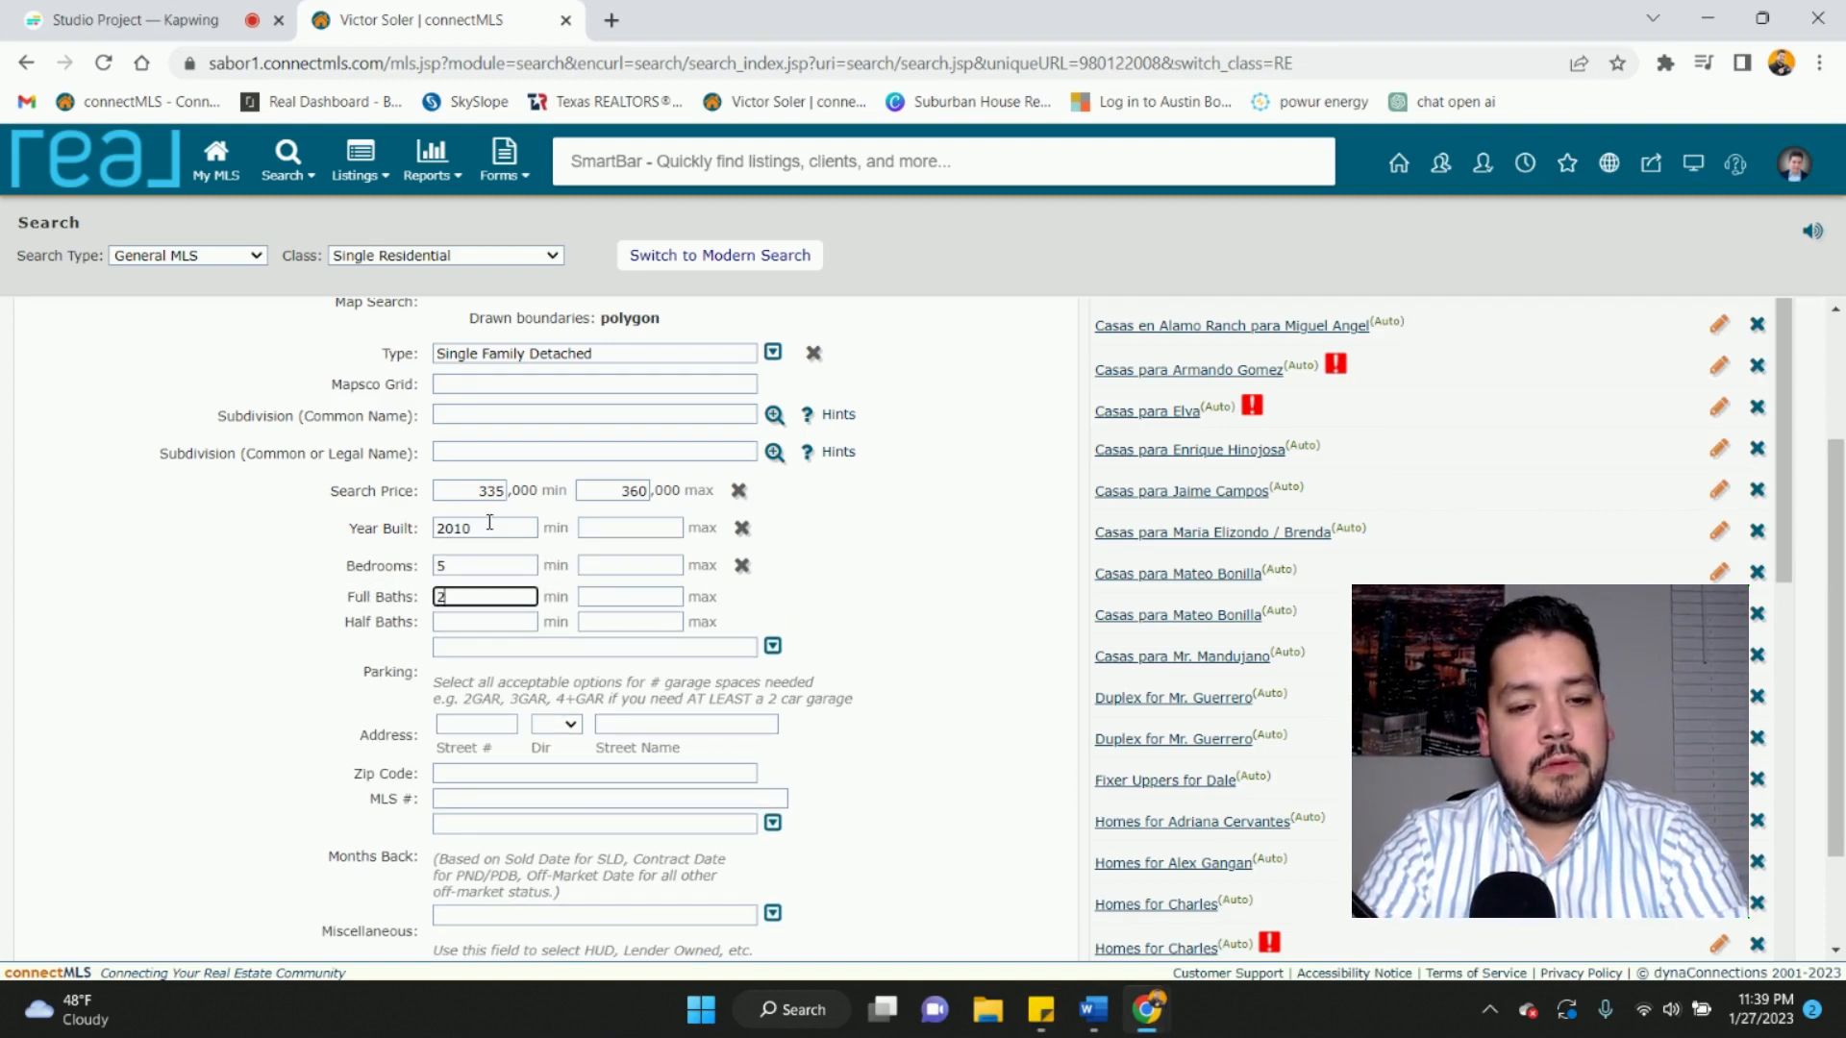
key("Tab")
key("Tab")
key("Tab")
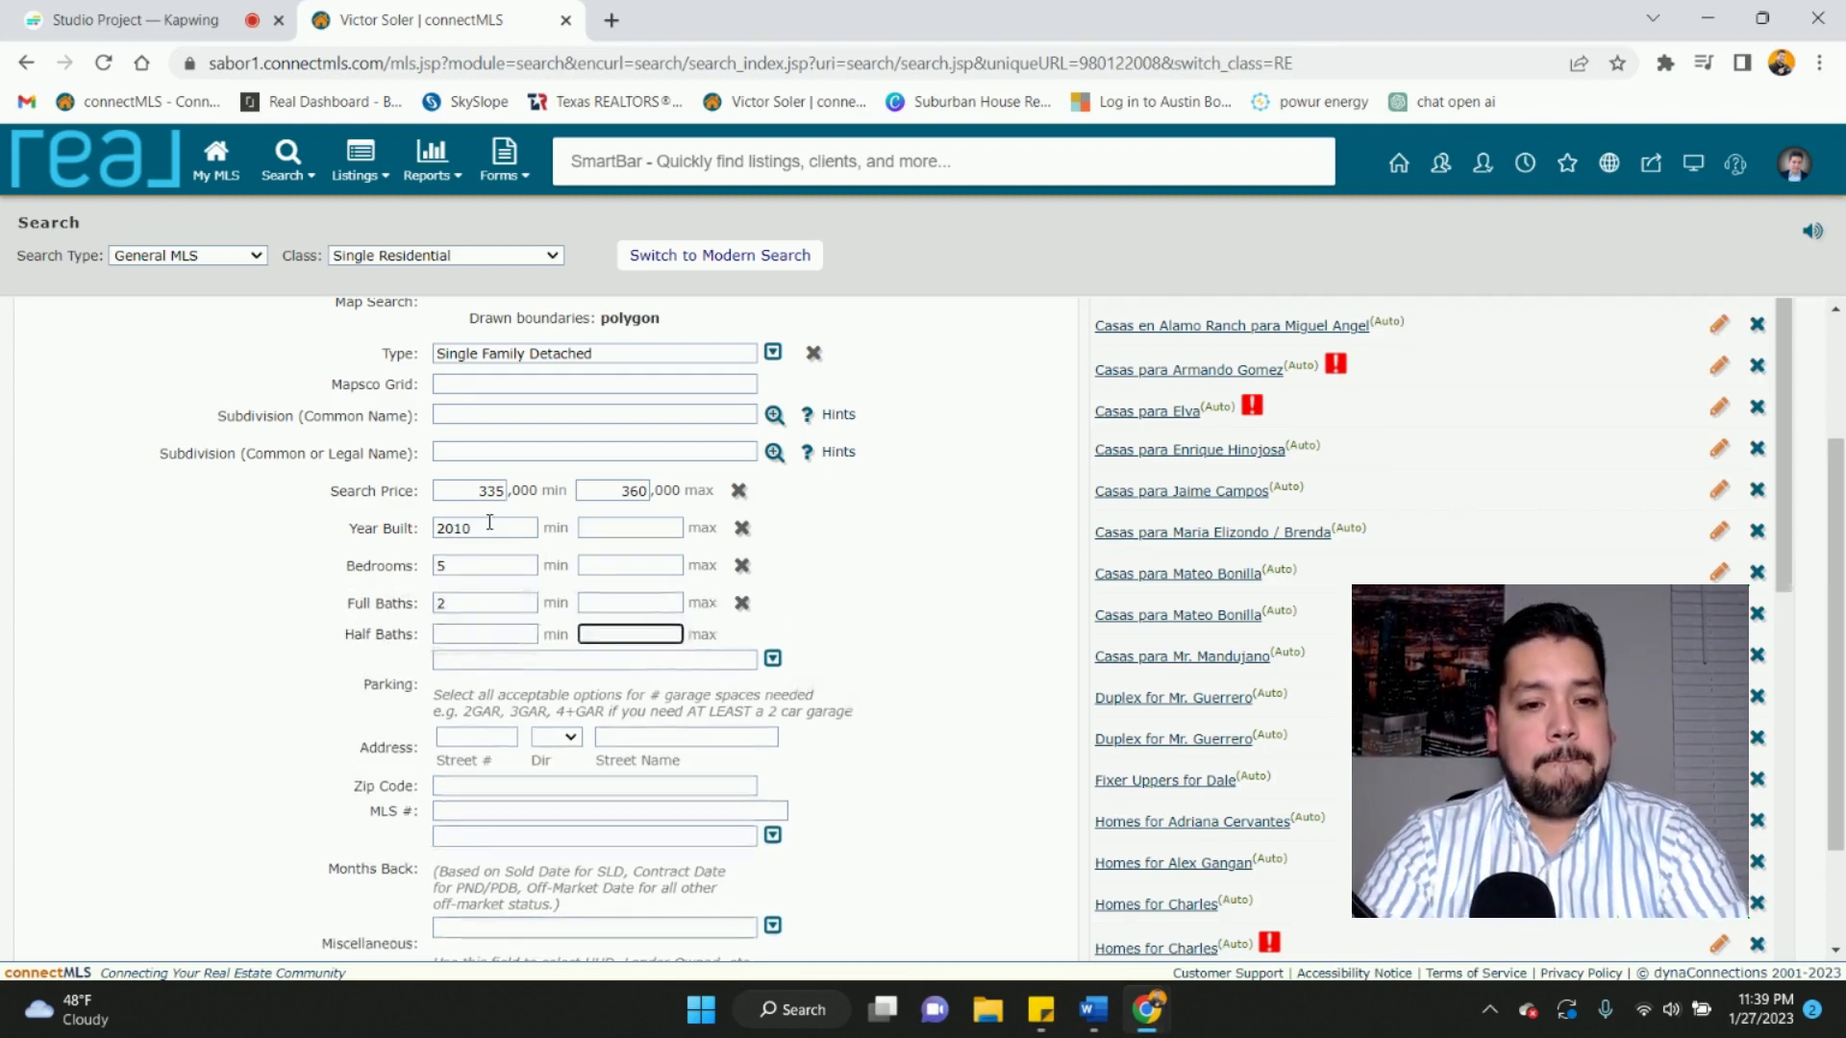
scroll(608, 874, "down", 2)
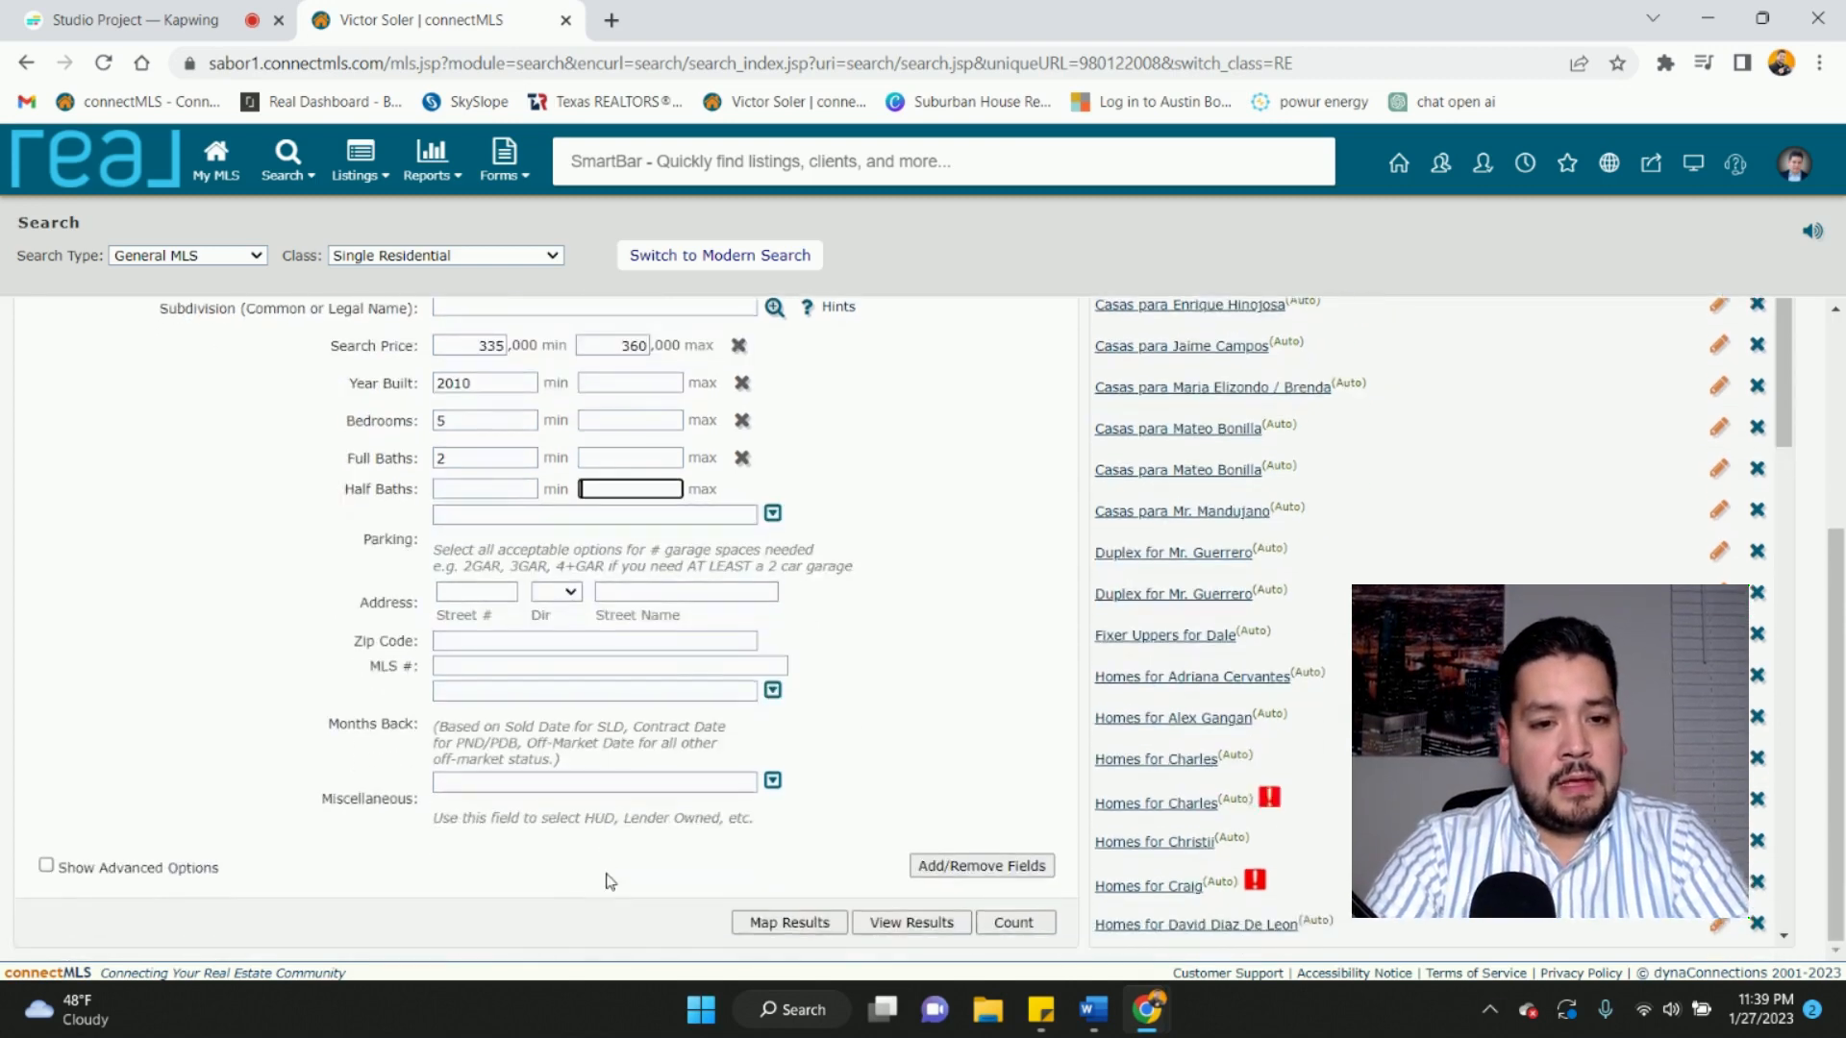
scroll(607, 881, "up", 1)
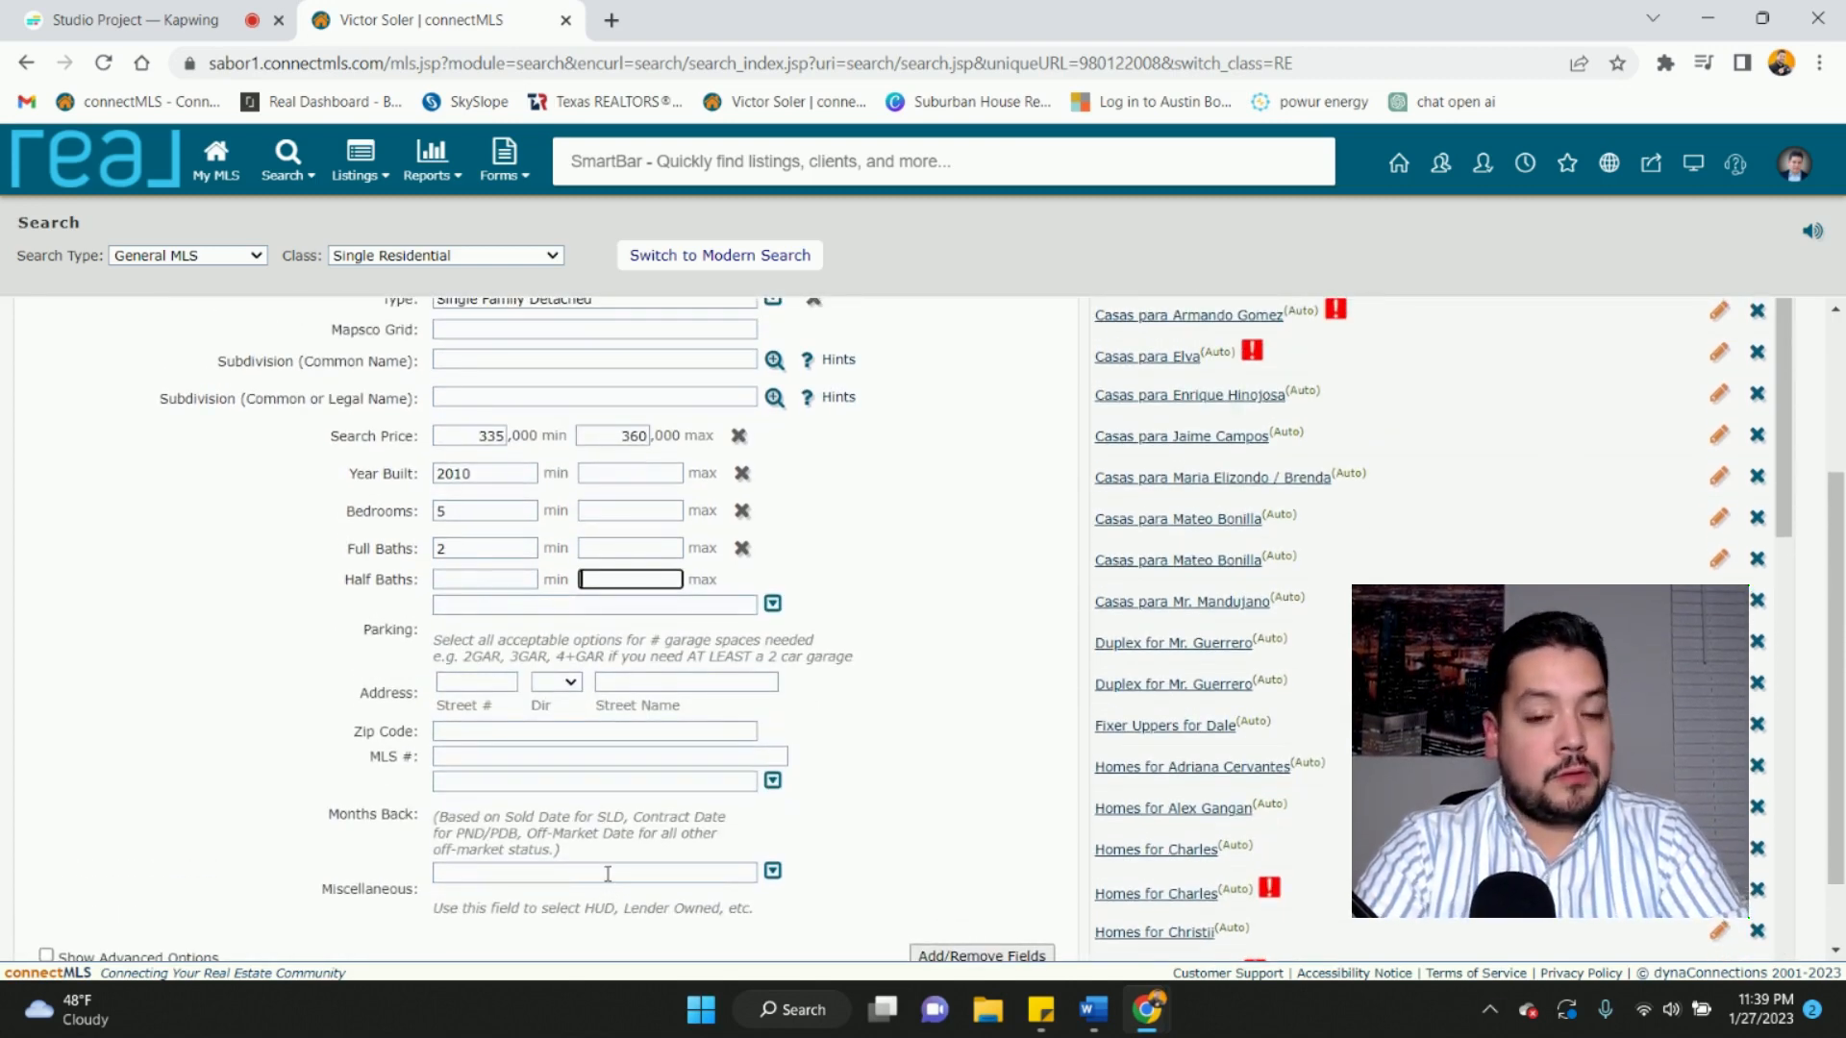
scroll(607, 873, "down", 1)
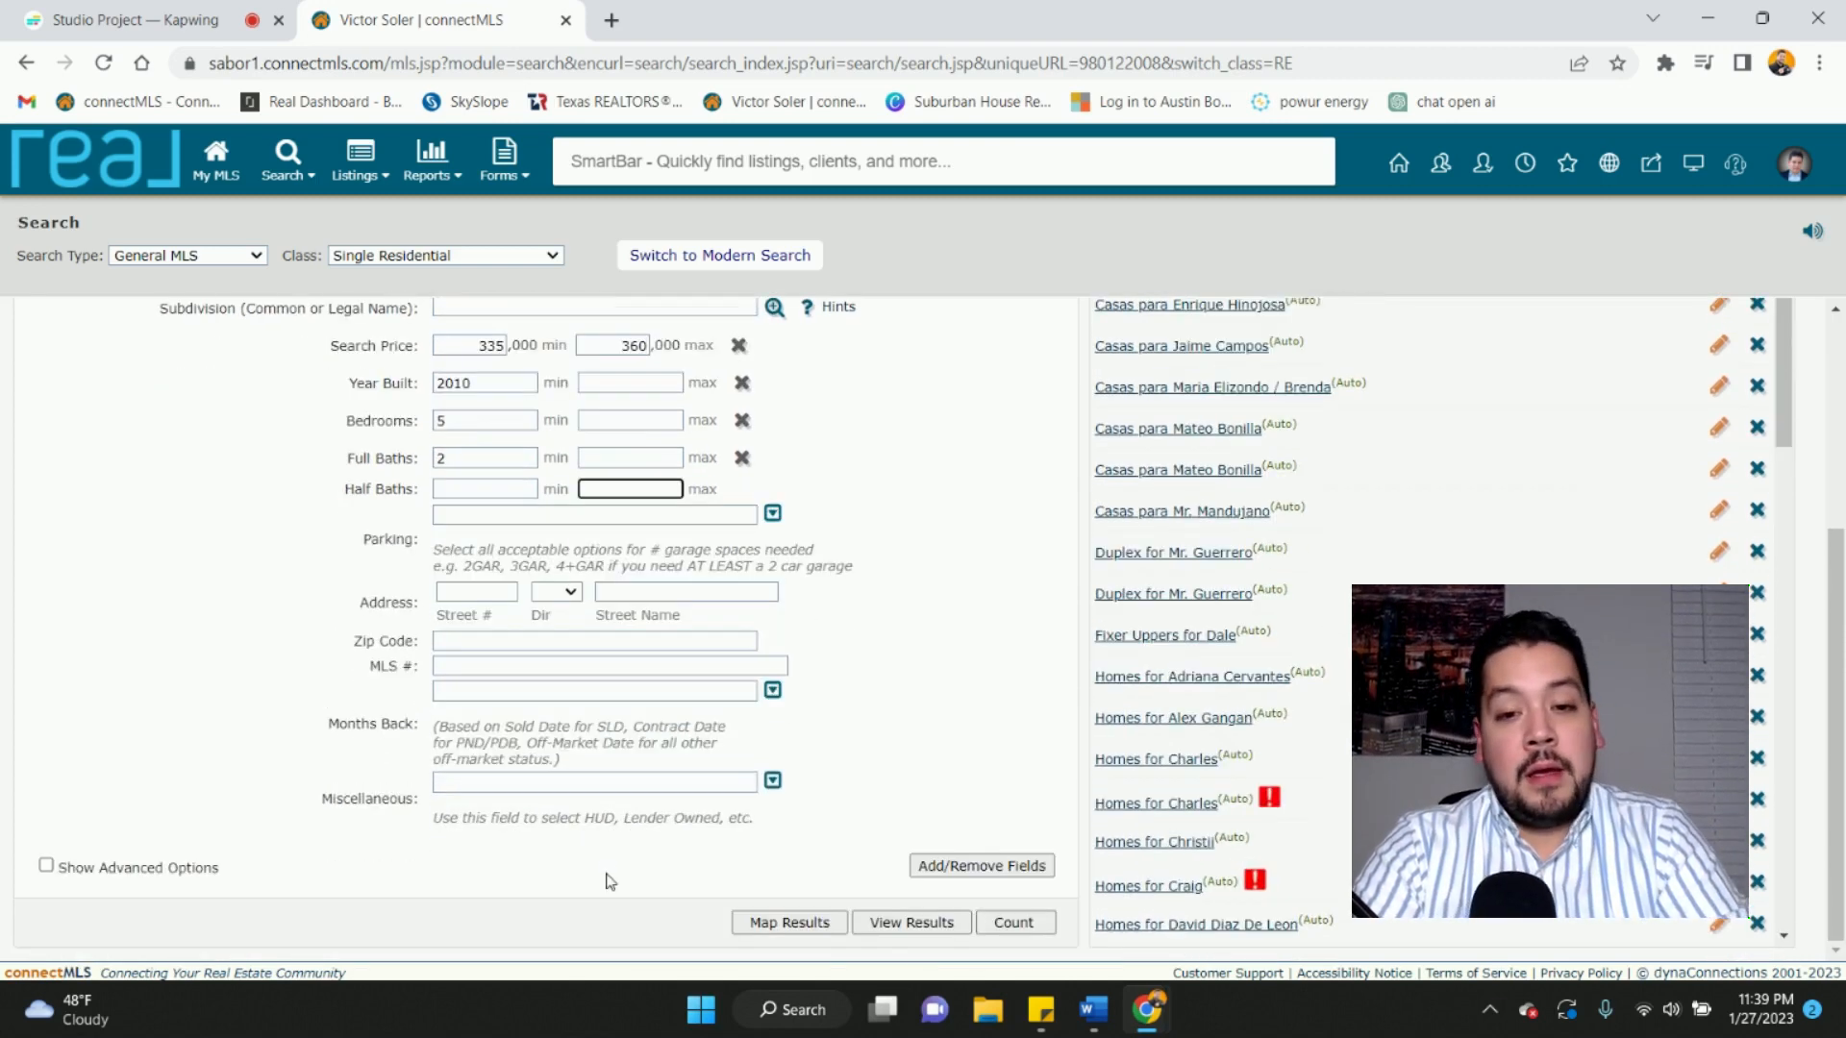
- Add a Square Feet field to the search form via Add/Remove Fields
left_click(958, 868)
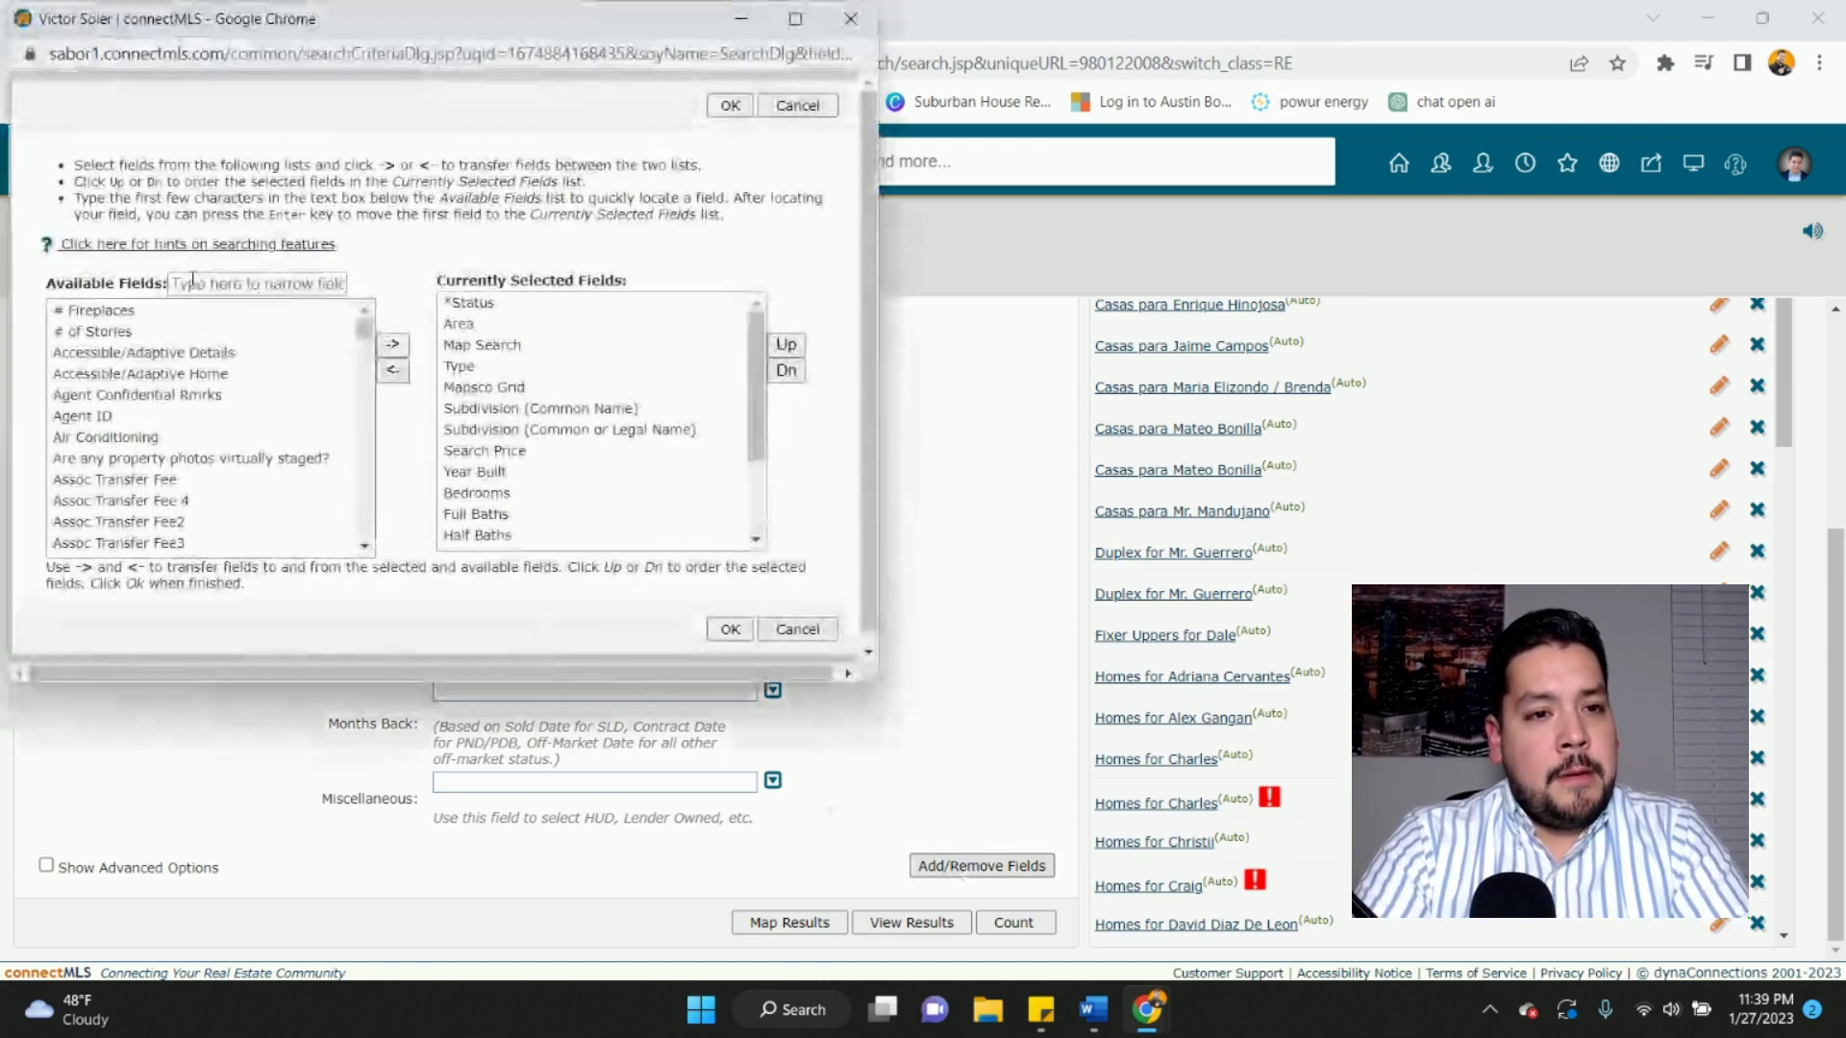
left_click(192, 284)
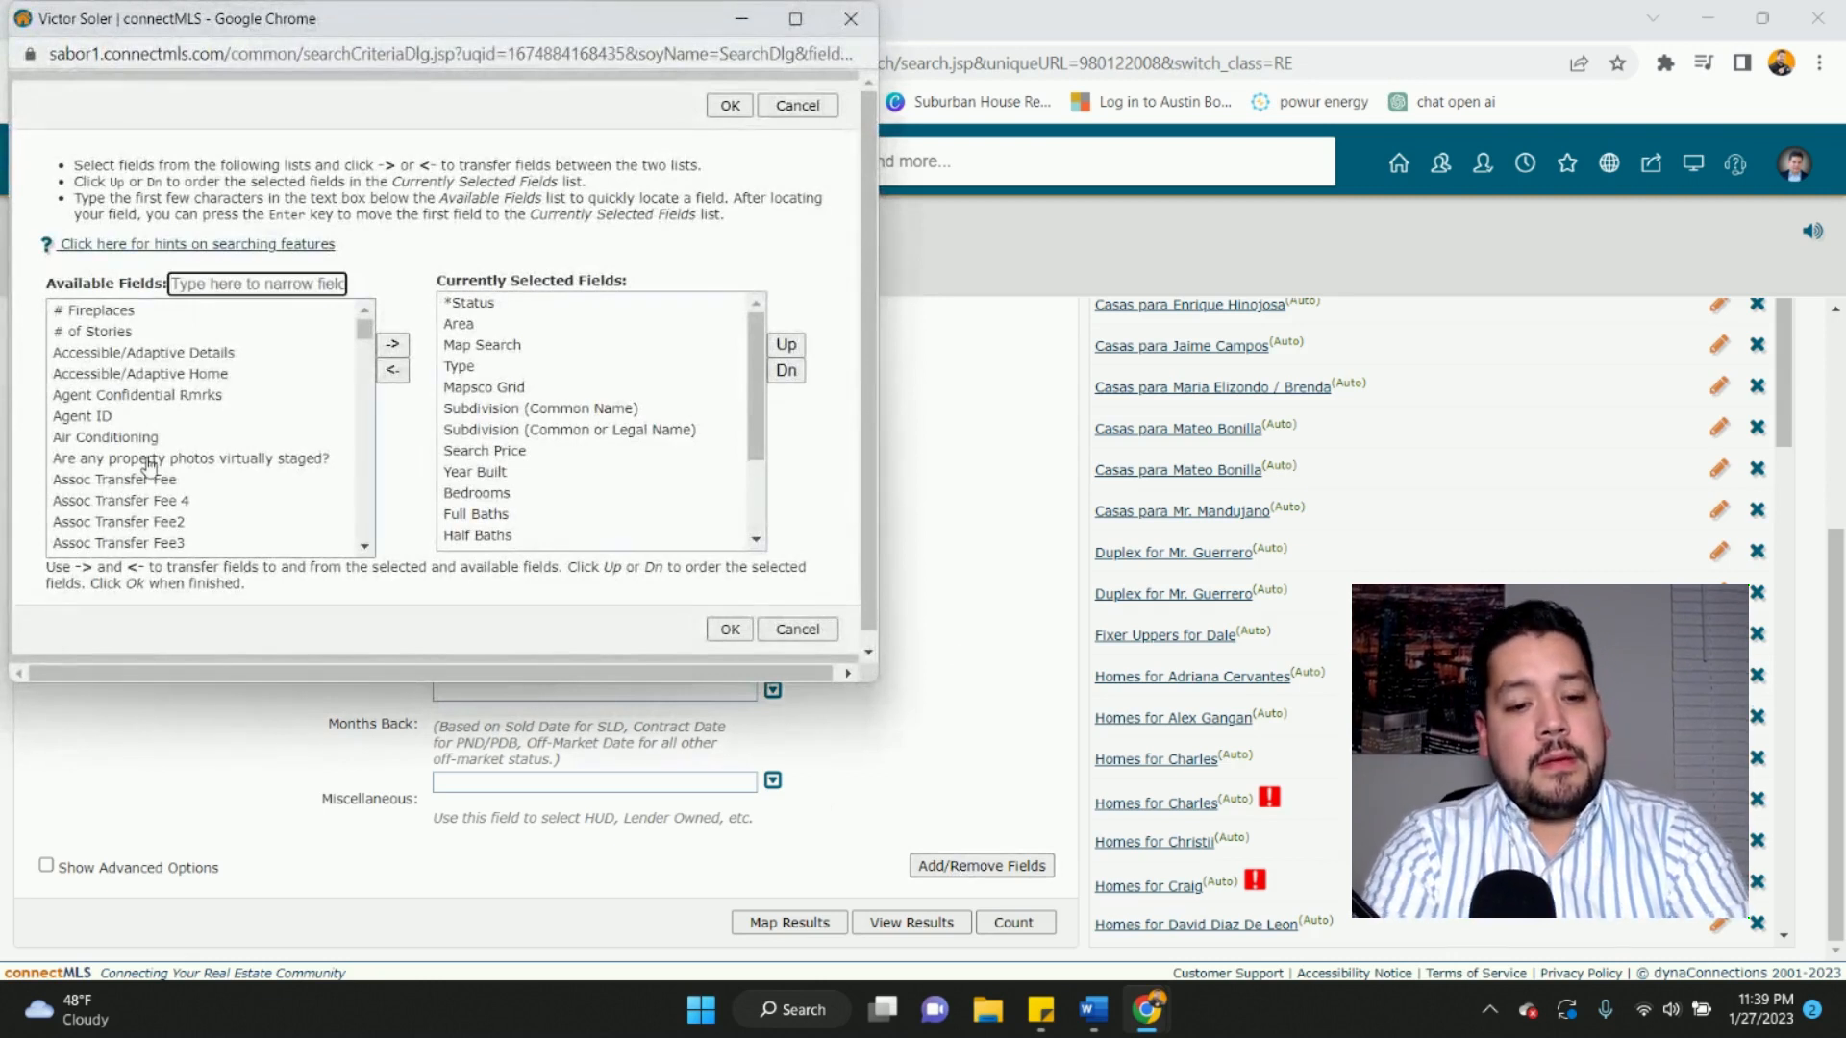
type("square")
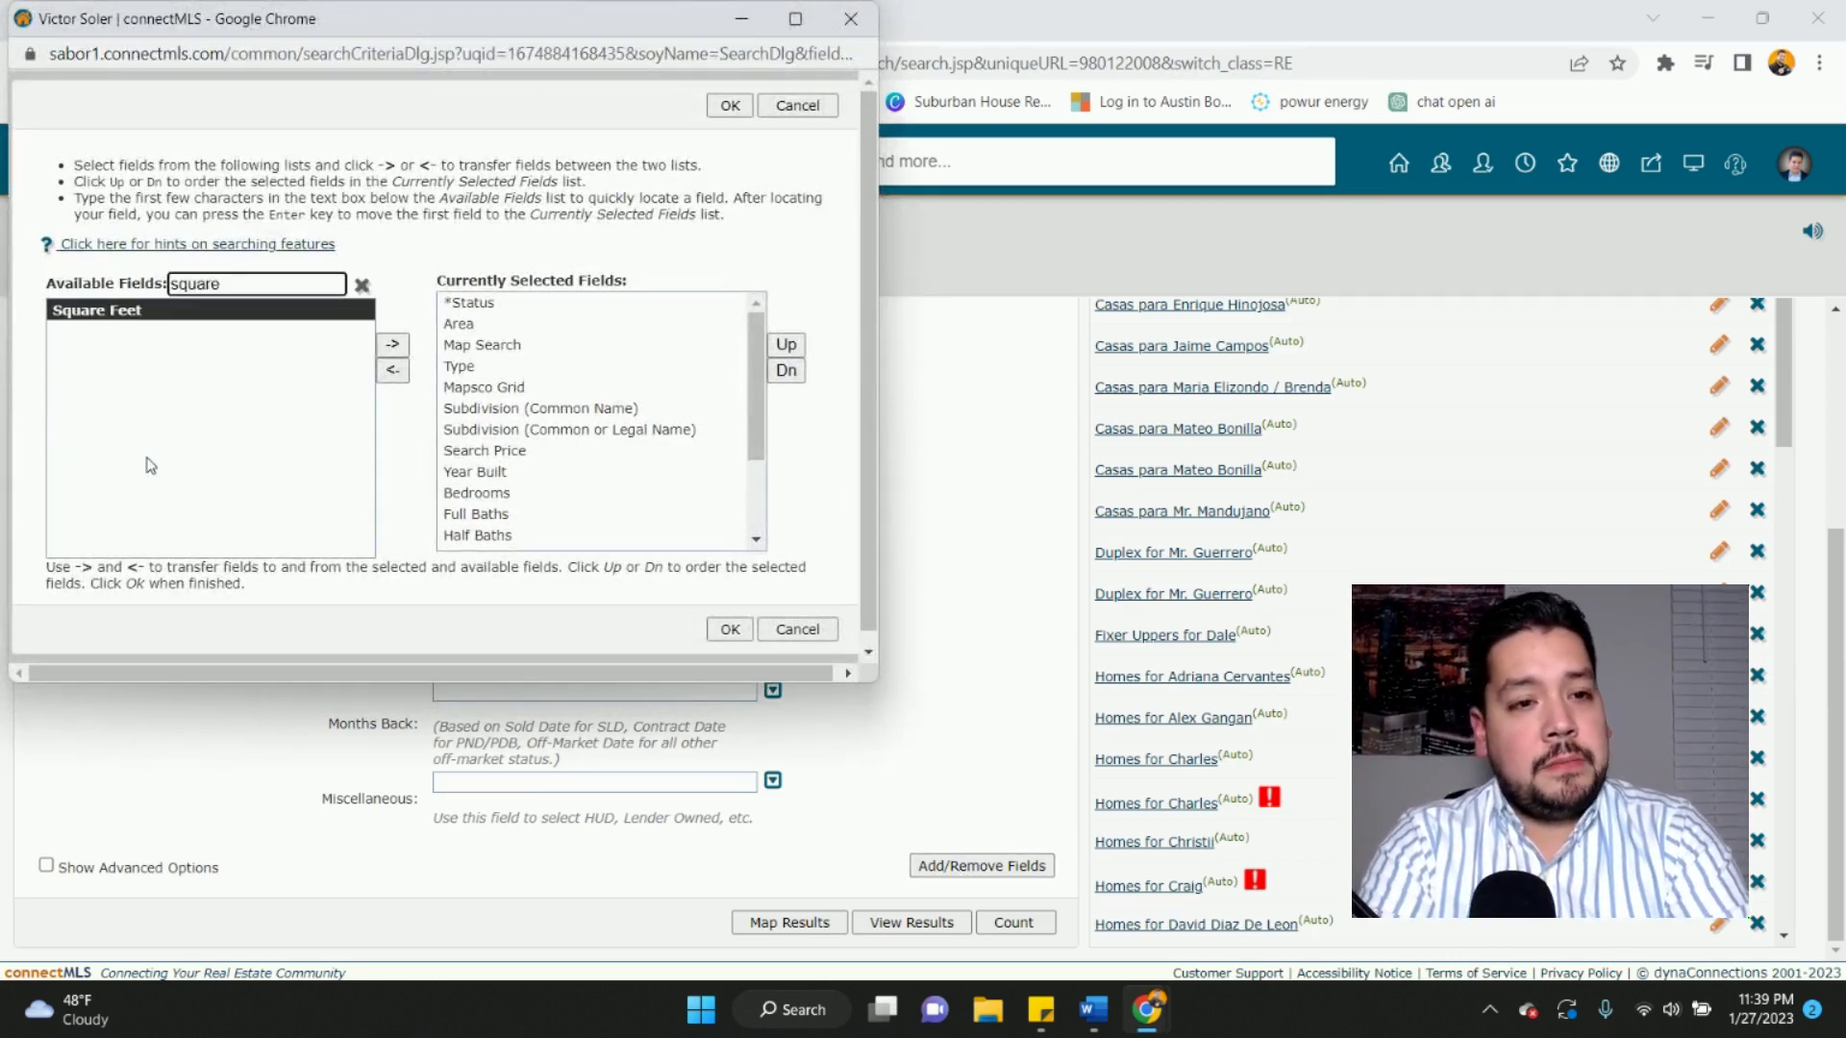
left_click(185, 322)
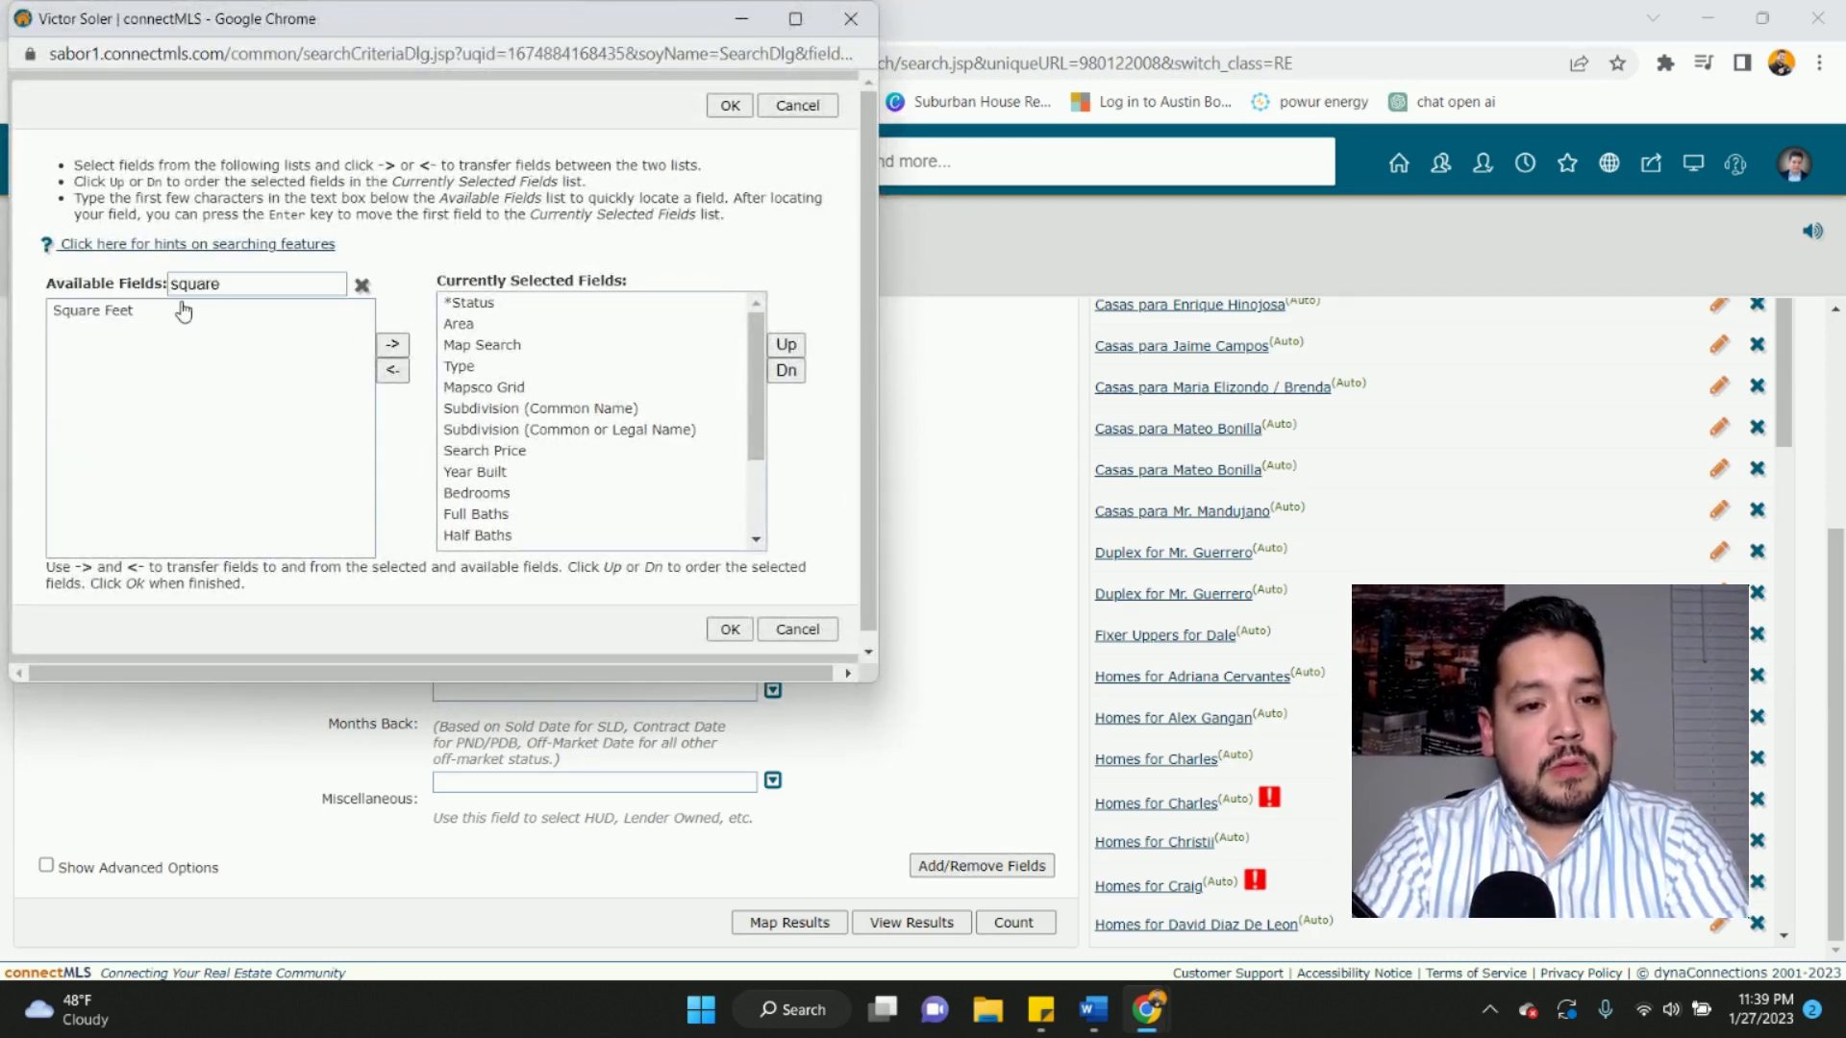
left_click(179, 310)
left_click(391, 348)
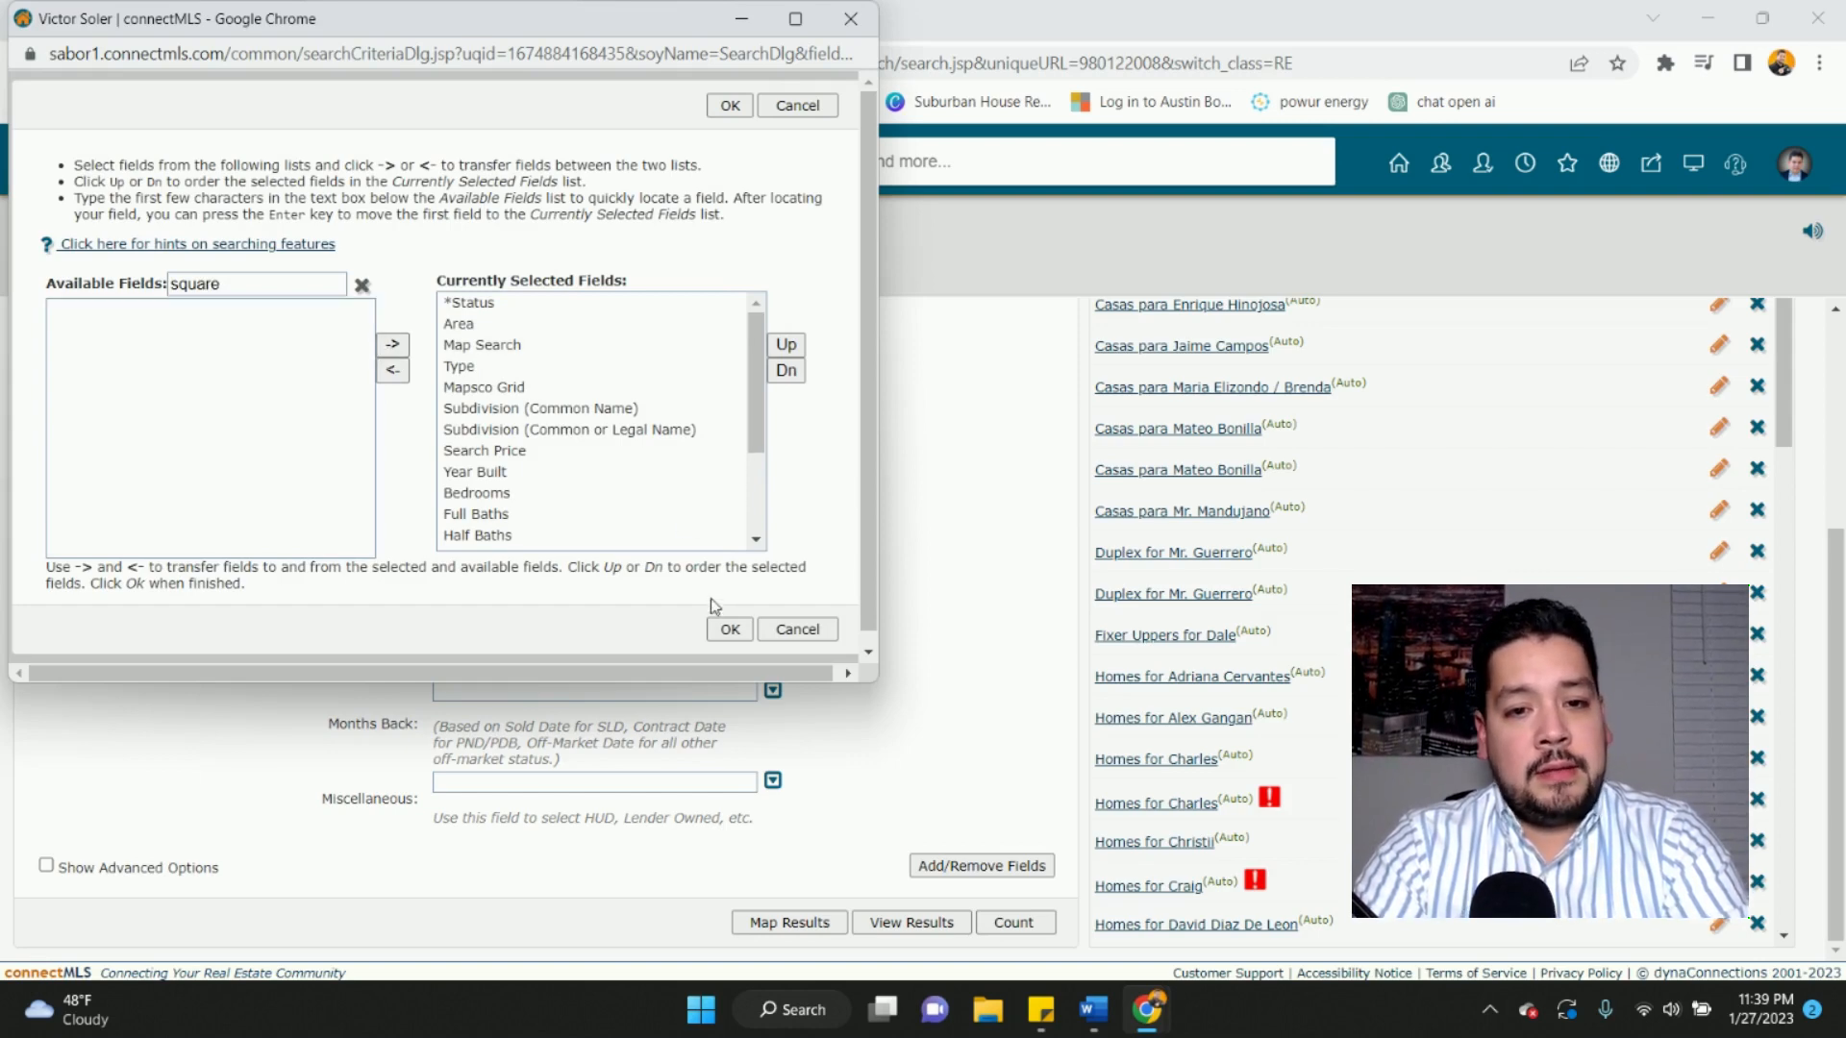
left_click(729, 629)
- Enter 2000 as the minimum Square Feet and bring up the buyer's requirements note
scroll(760, 794, "down", 2)
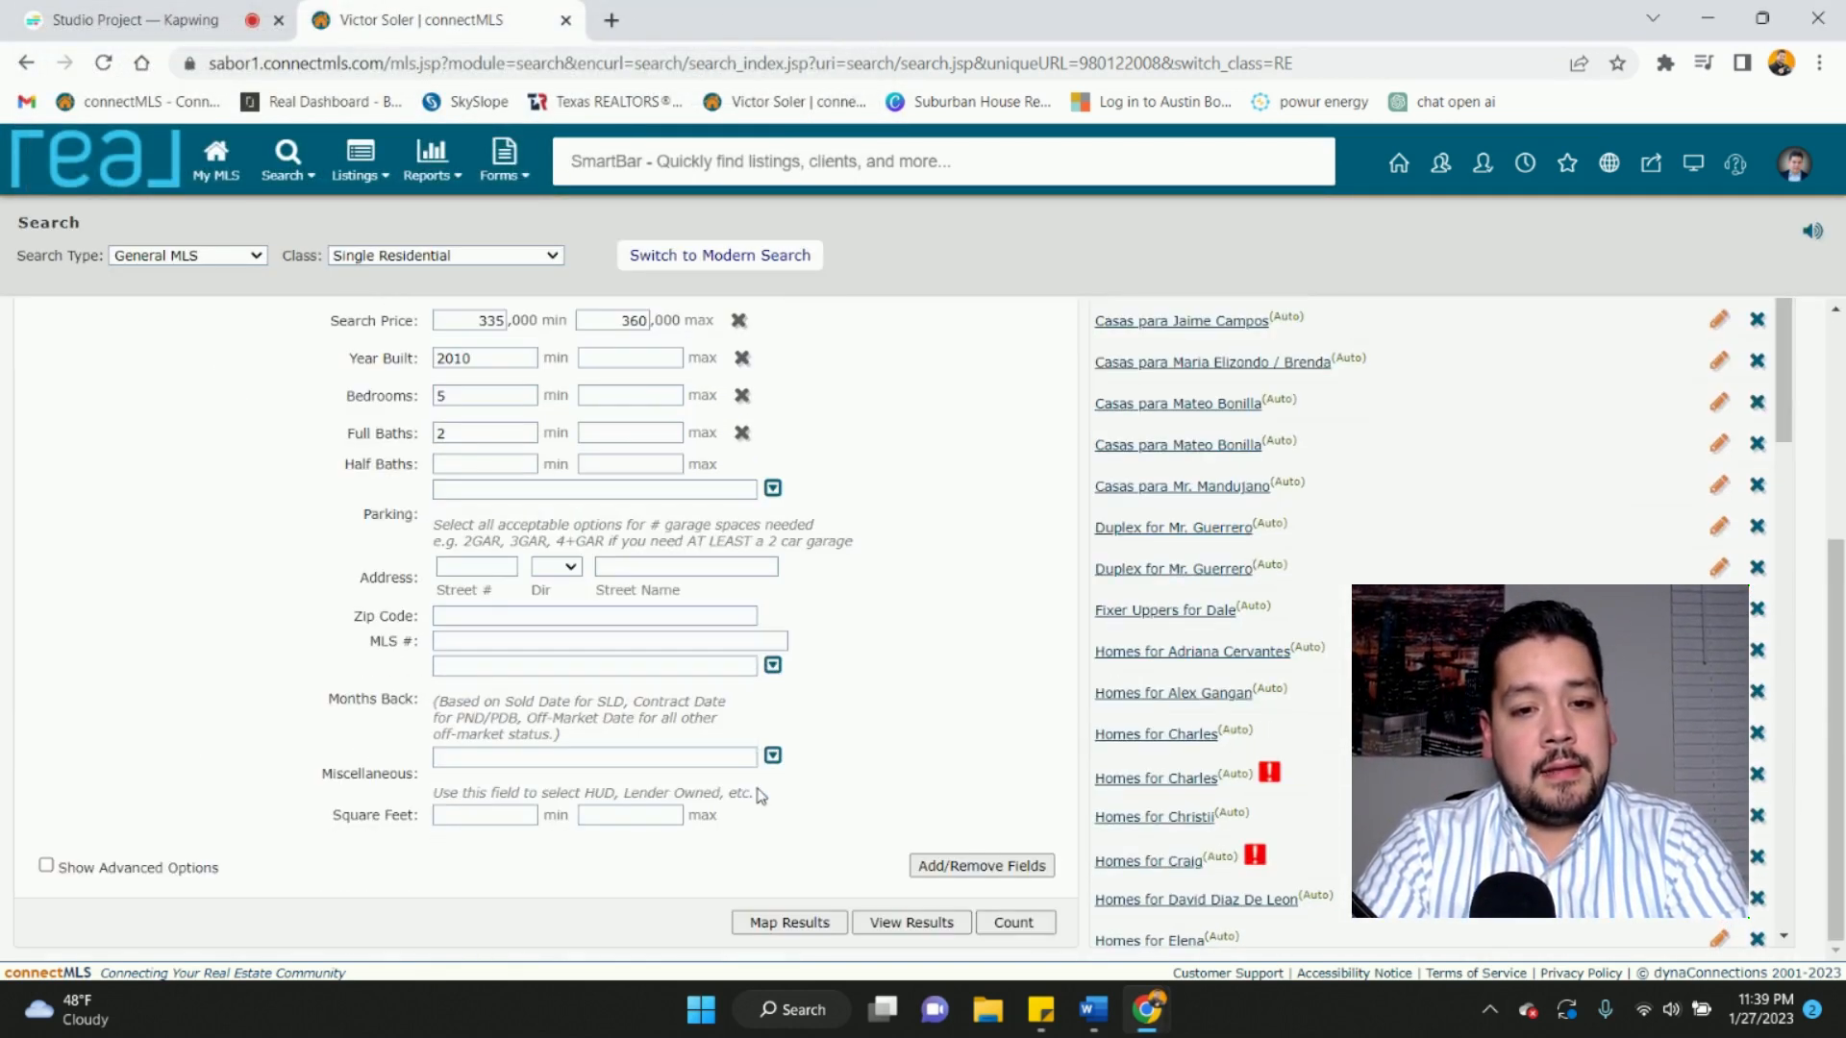
left_click(482, 816)
type("2")
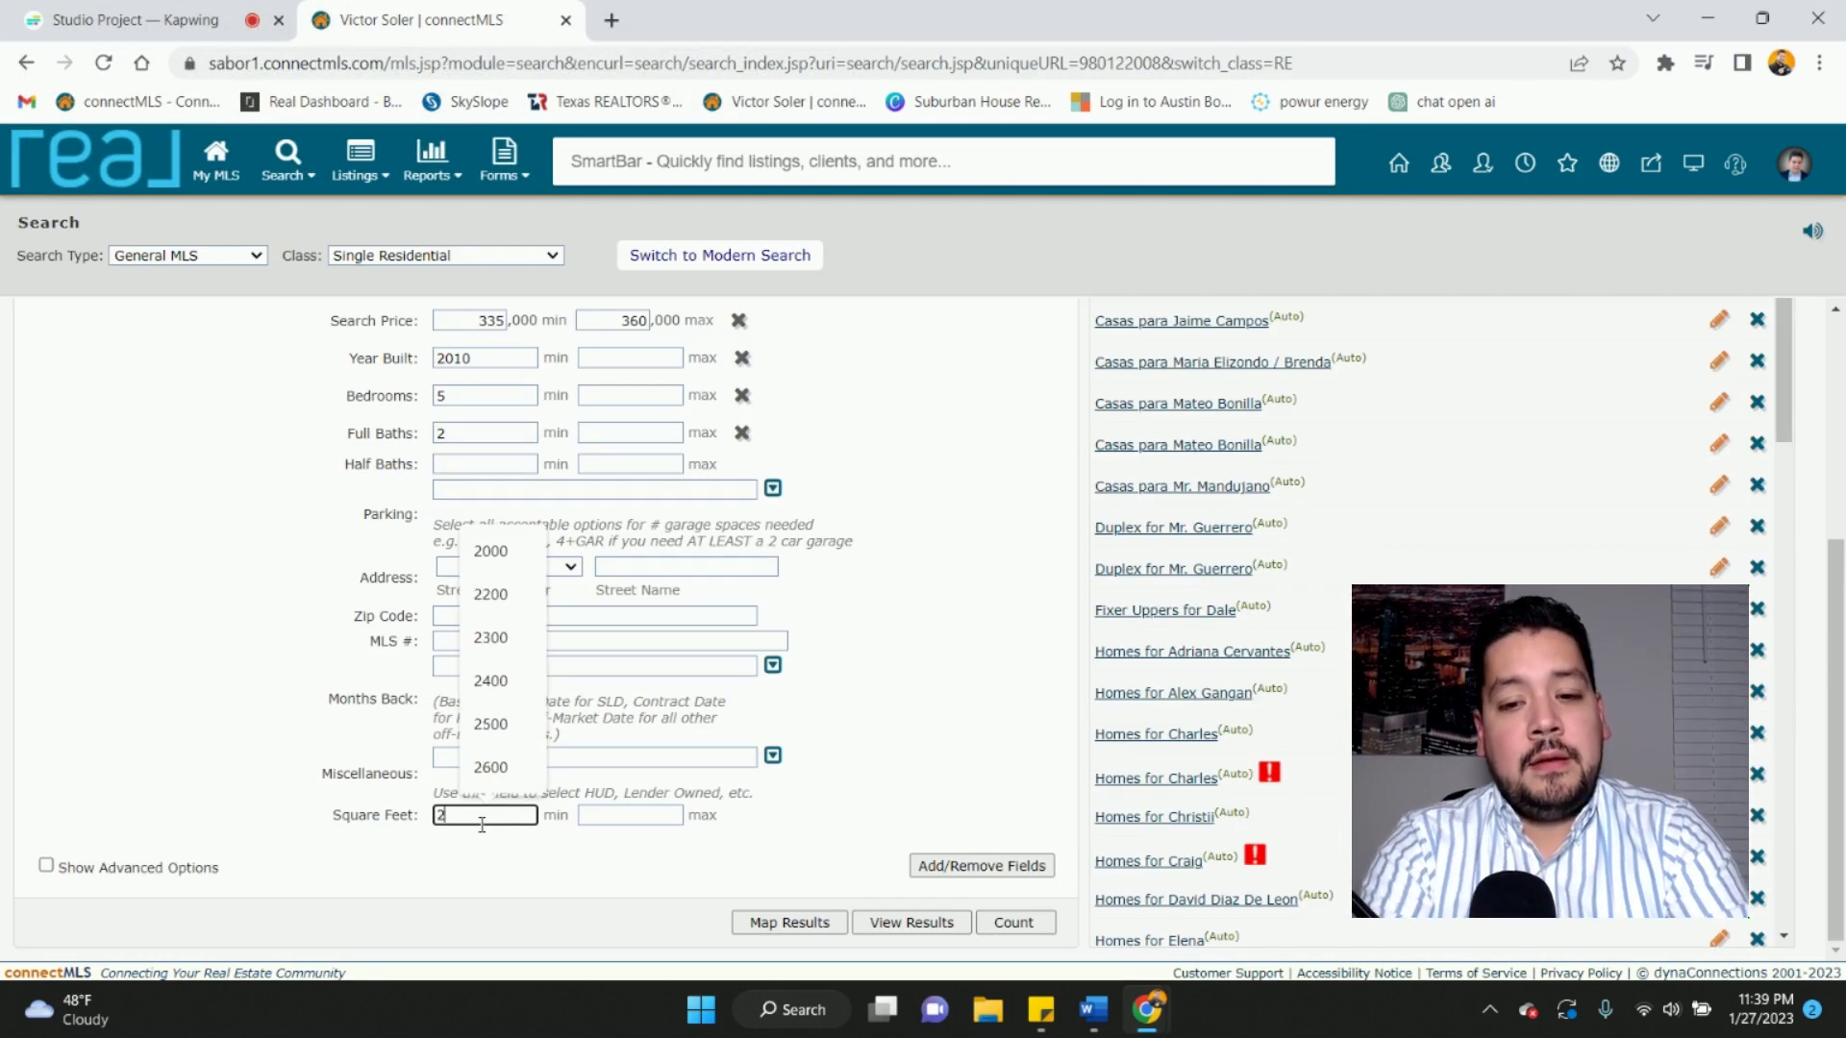
type("000")
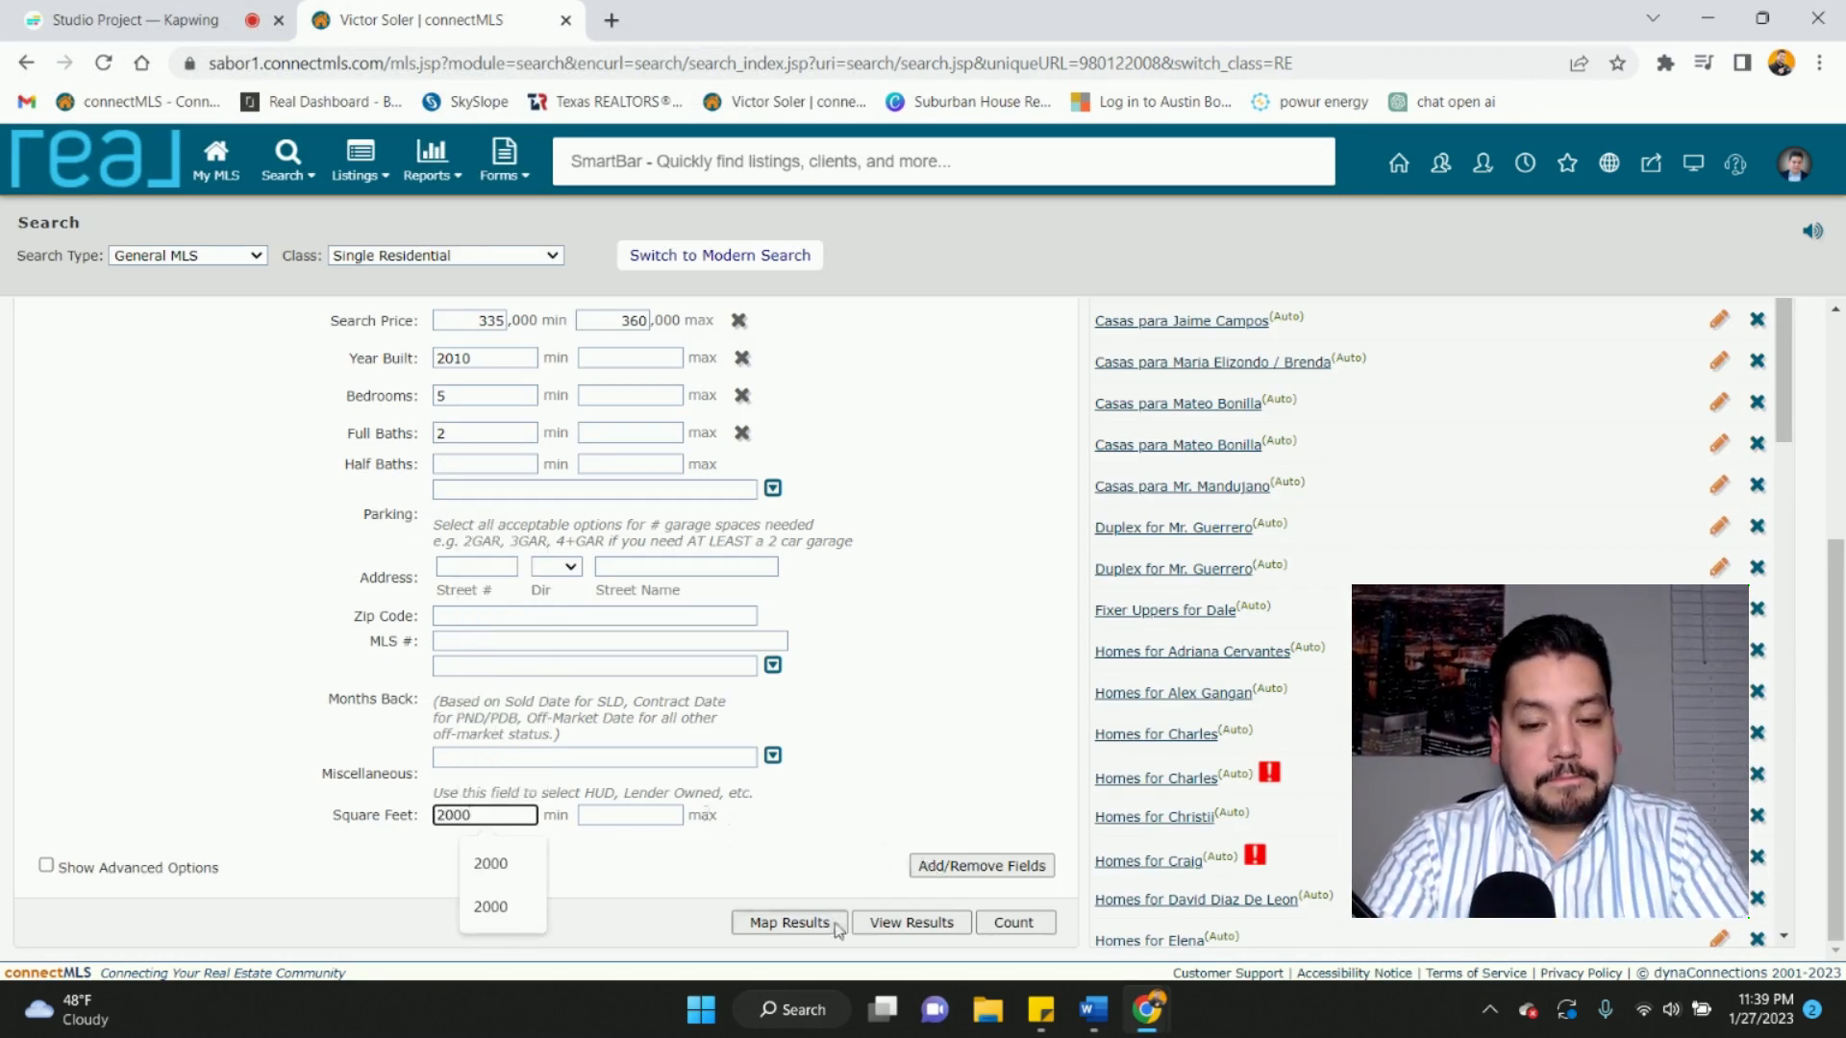
left_click(1040, 1009)
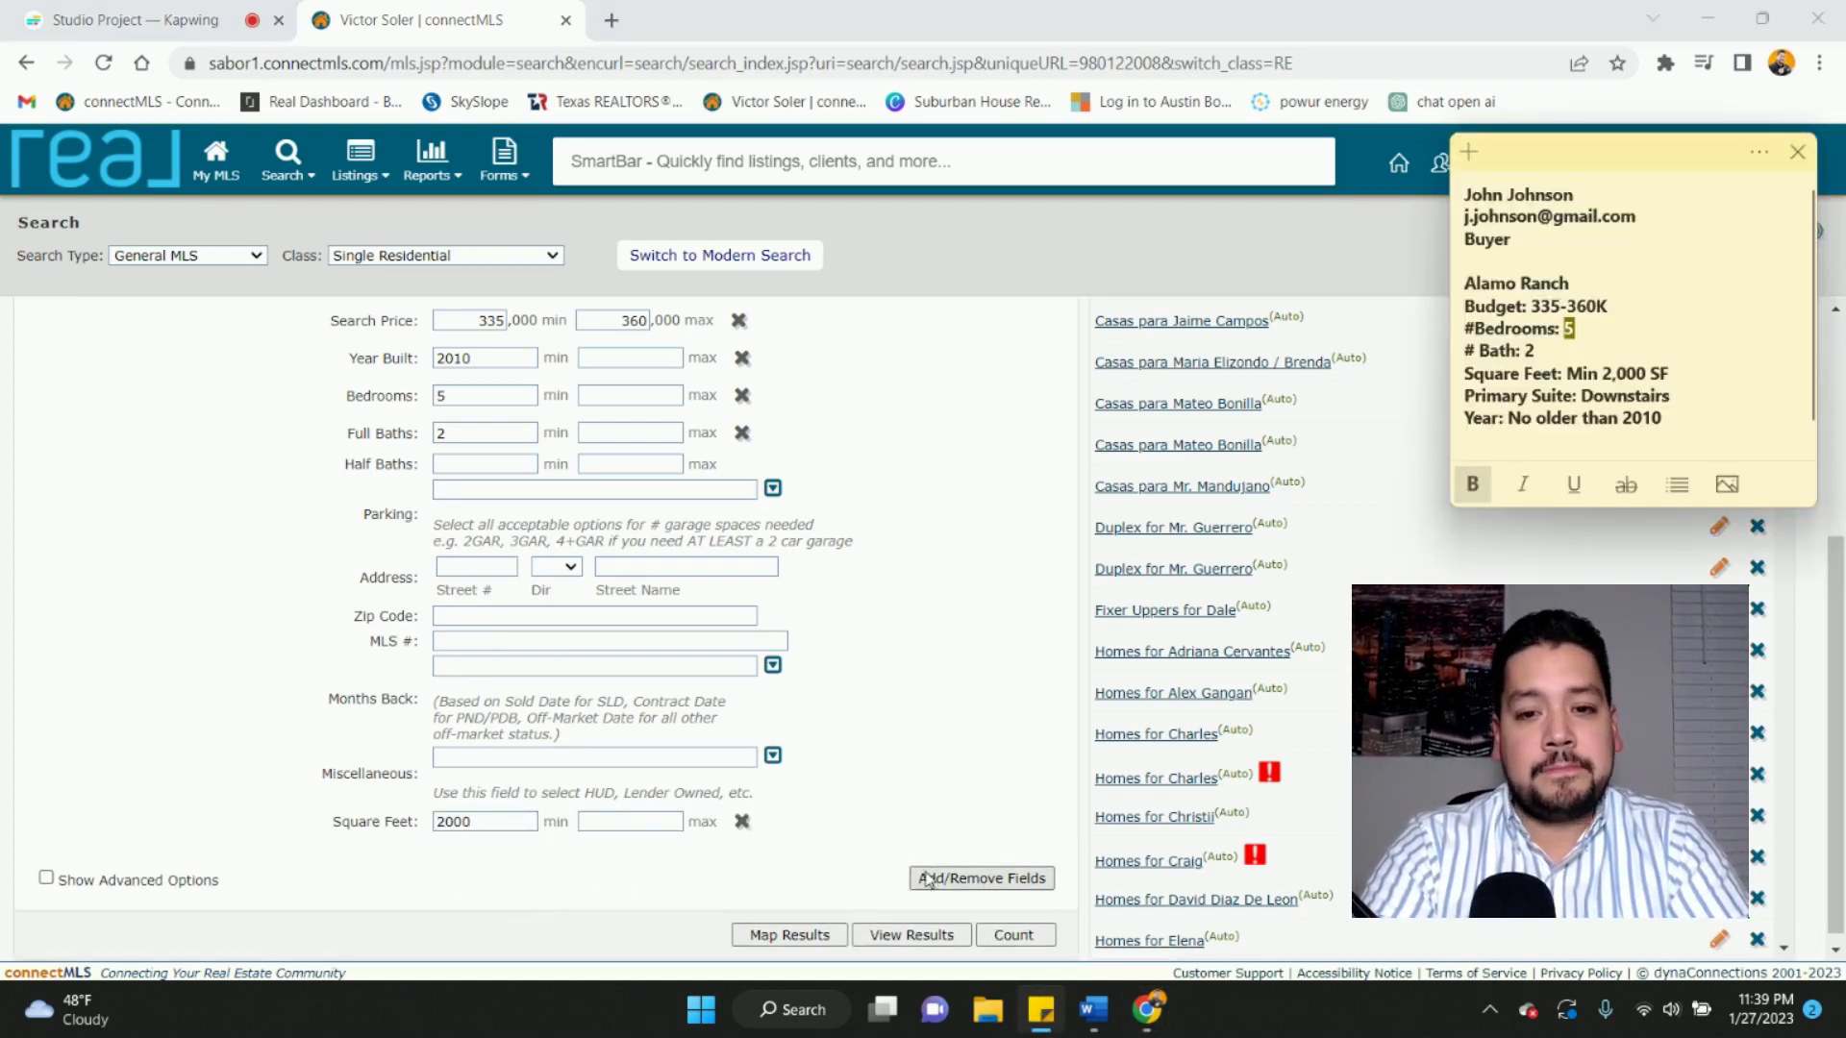
- Filter available fields for 'master' and add Master Bedroom to the search form
left_click(958, 881)
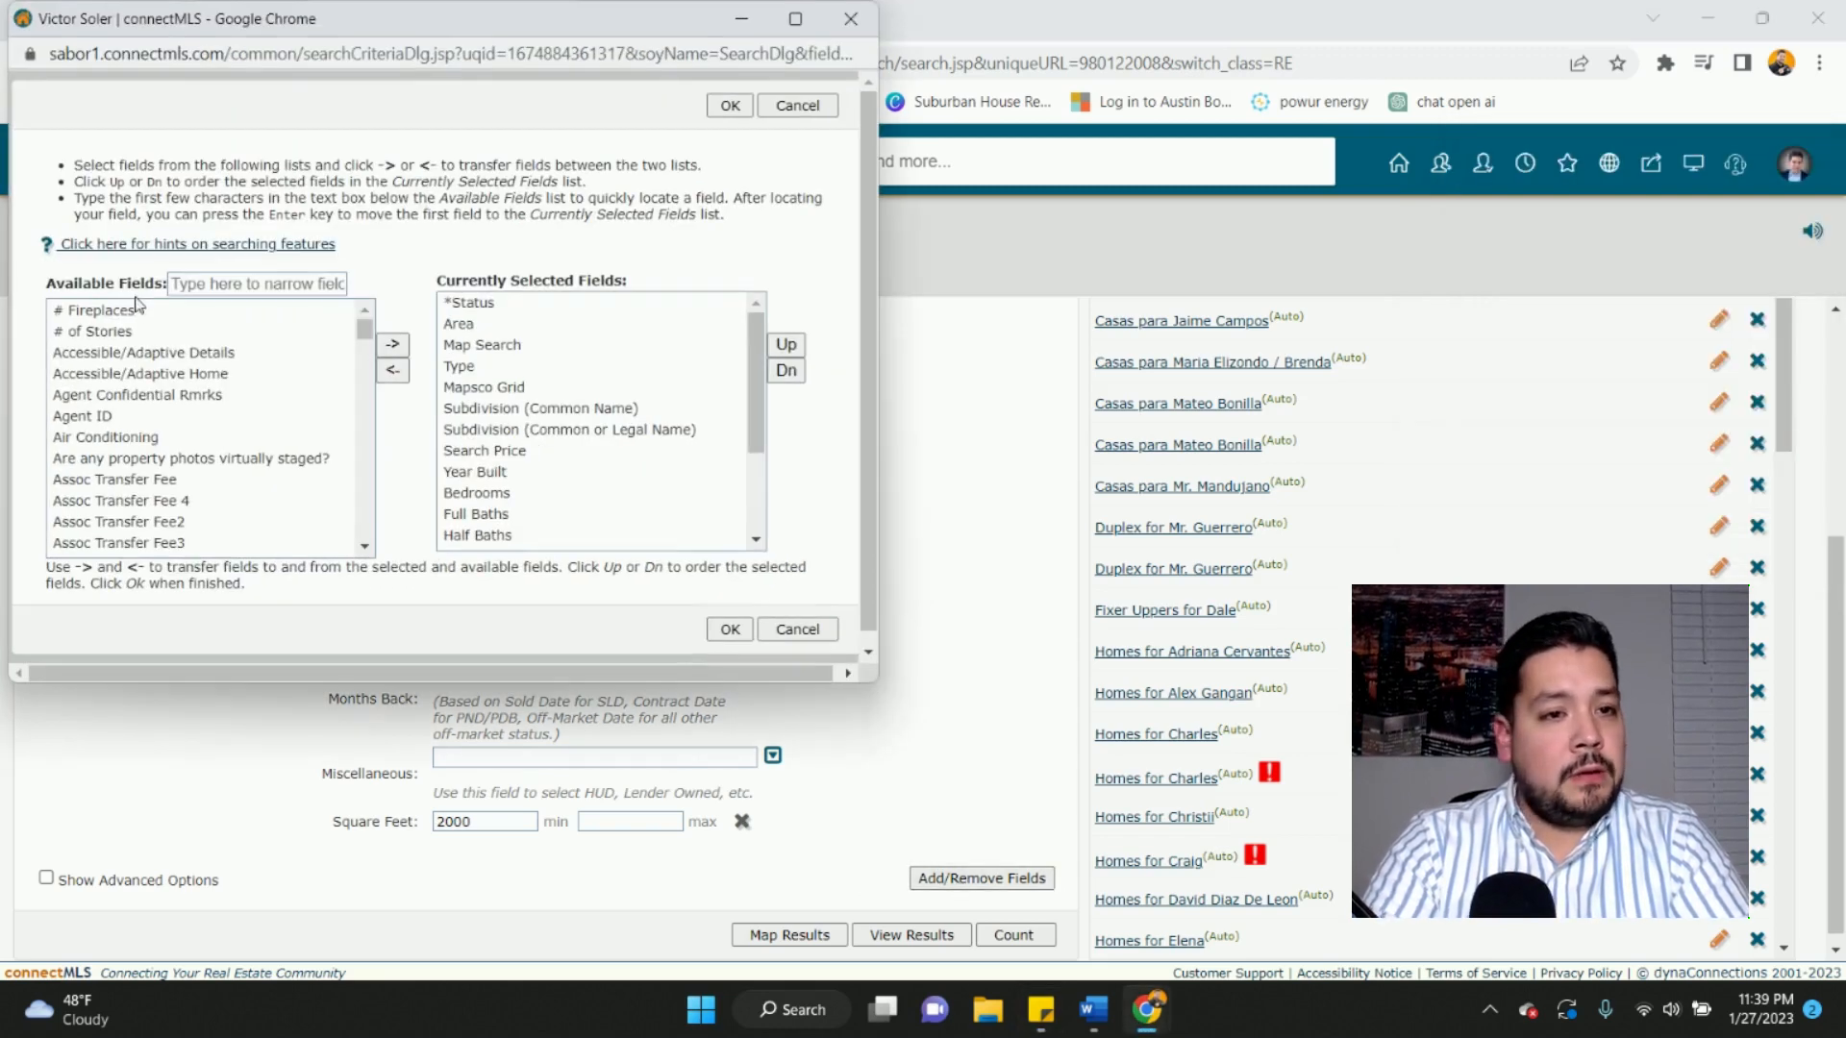
left_click(227, 281)
type("master")
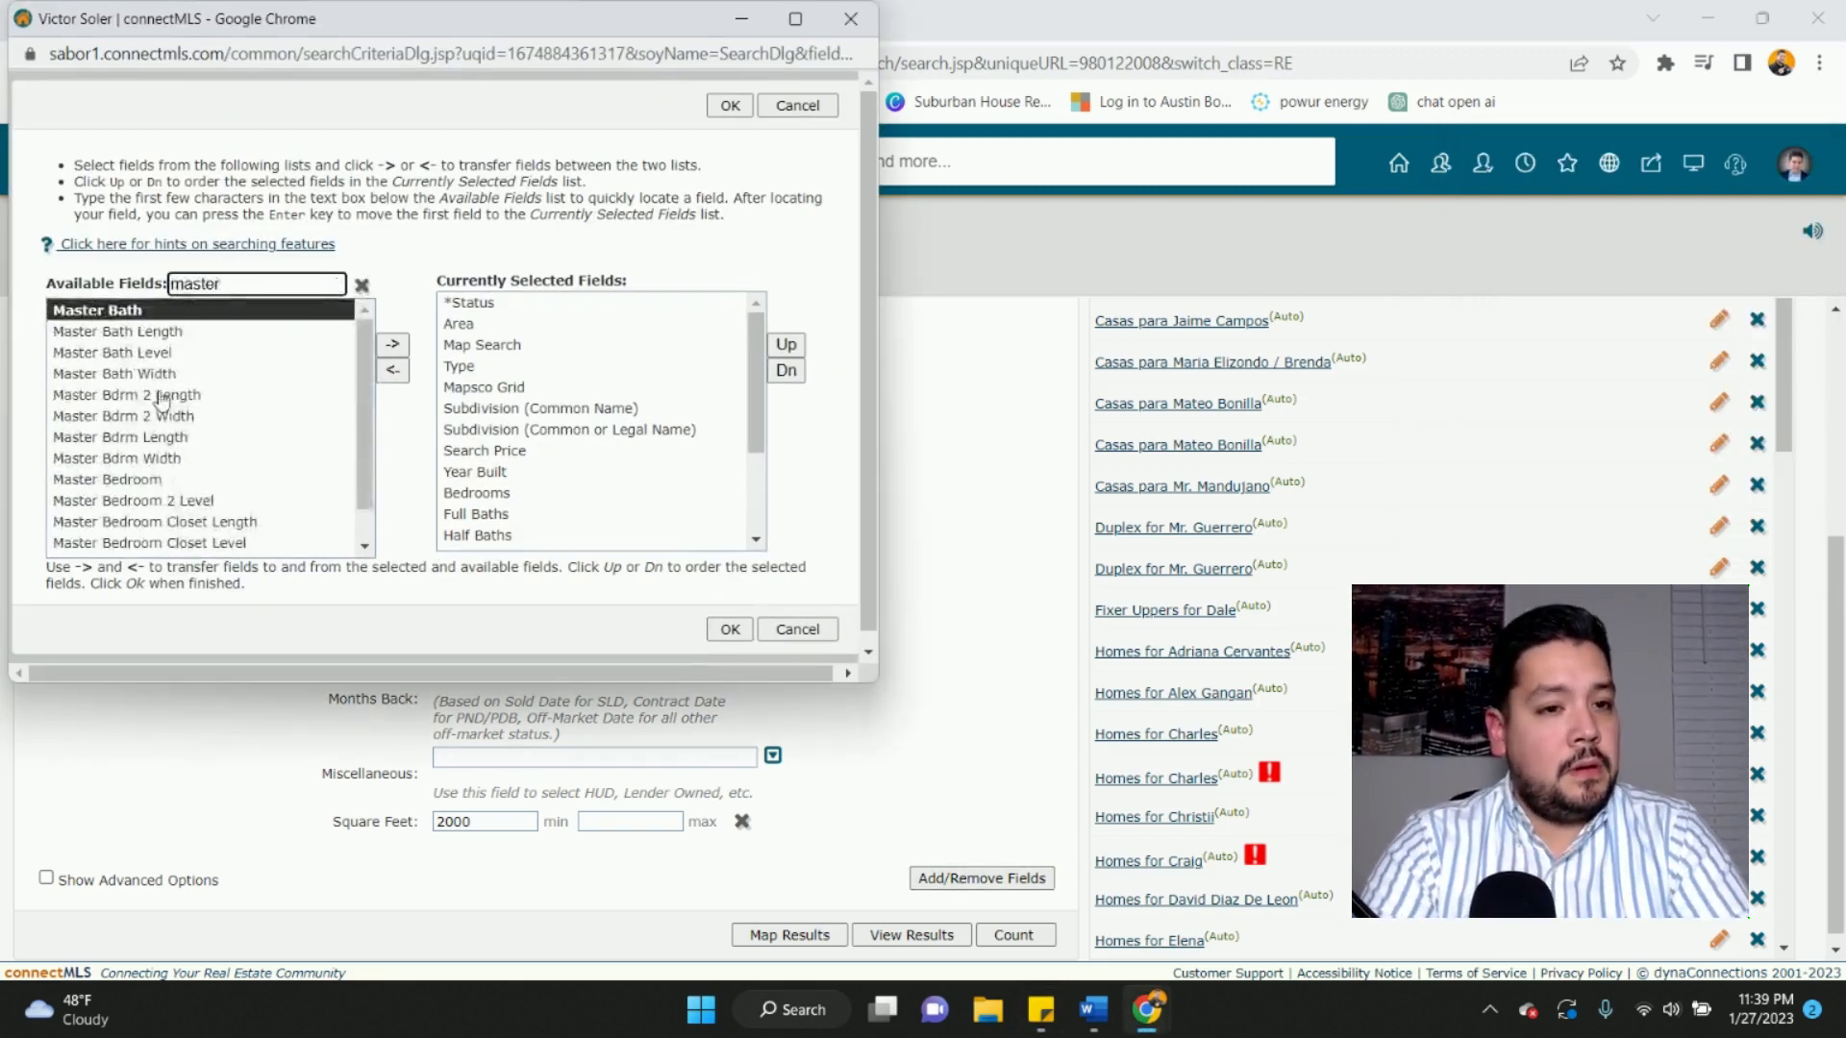
left_click(119, 480)
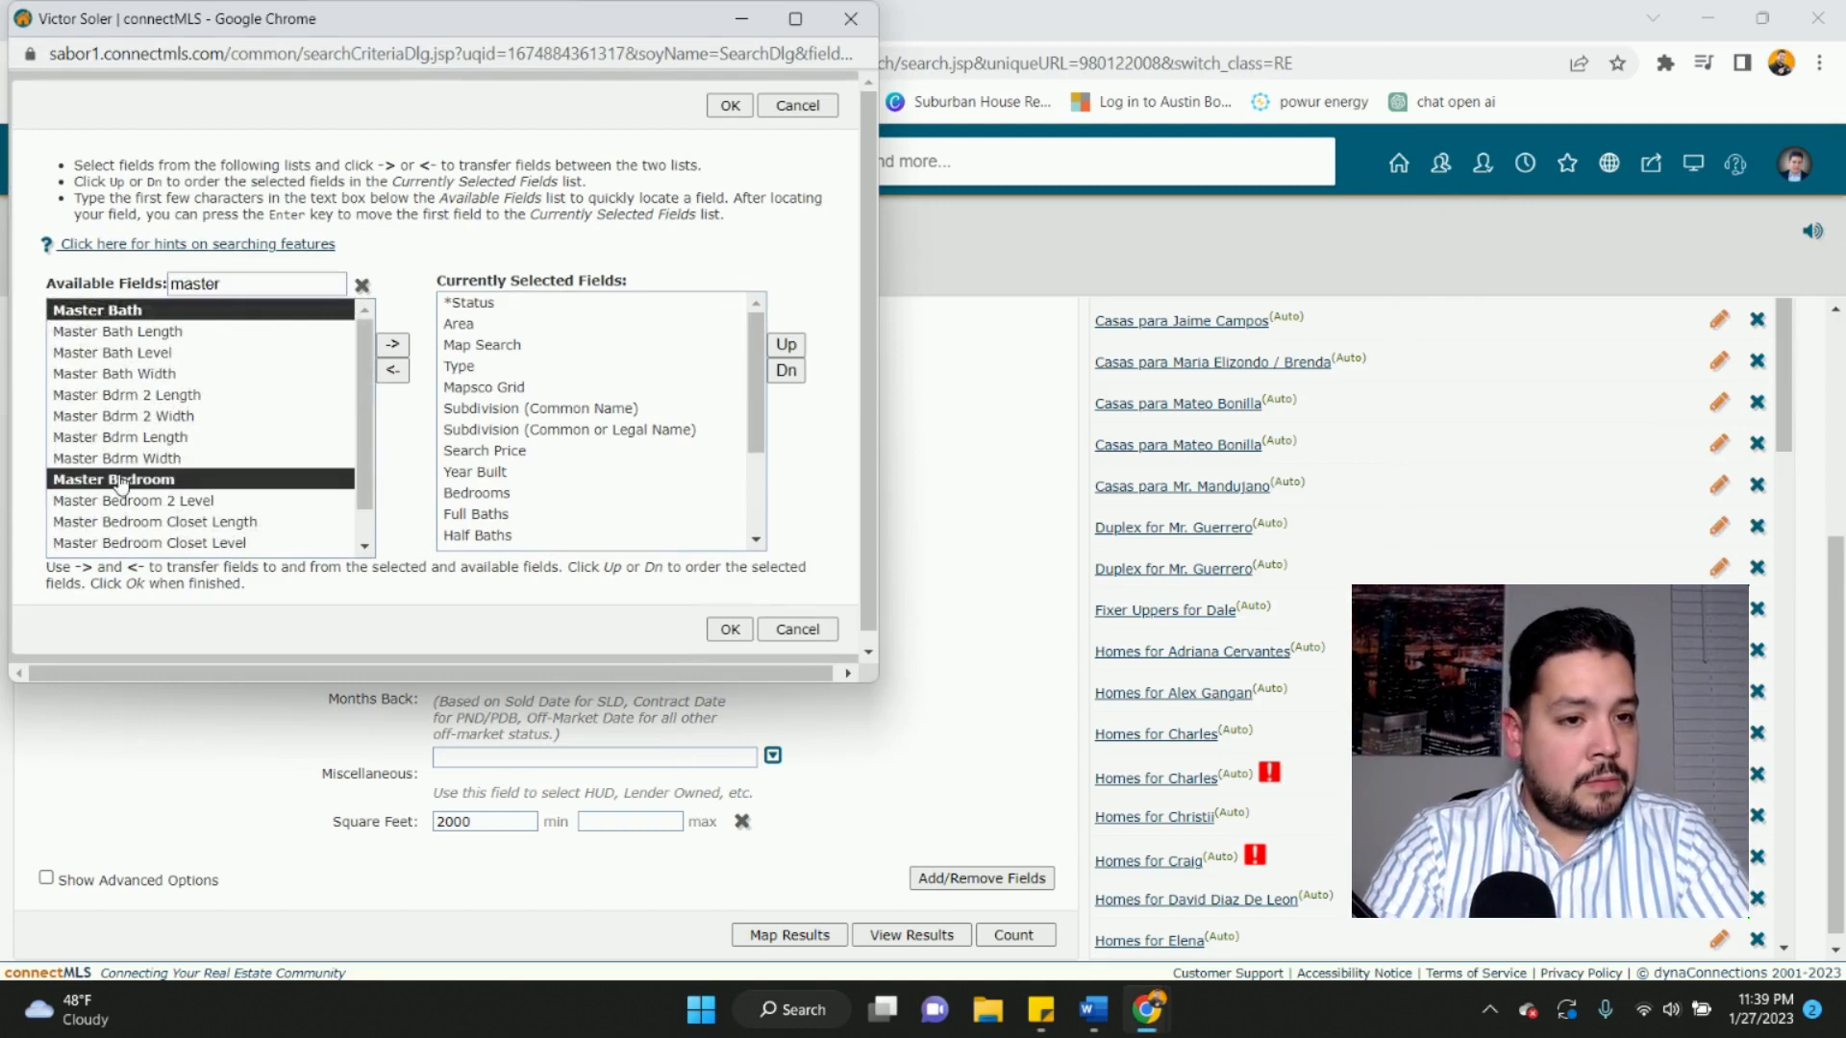
left_click(197, 317, "ctrl")
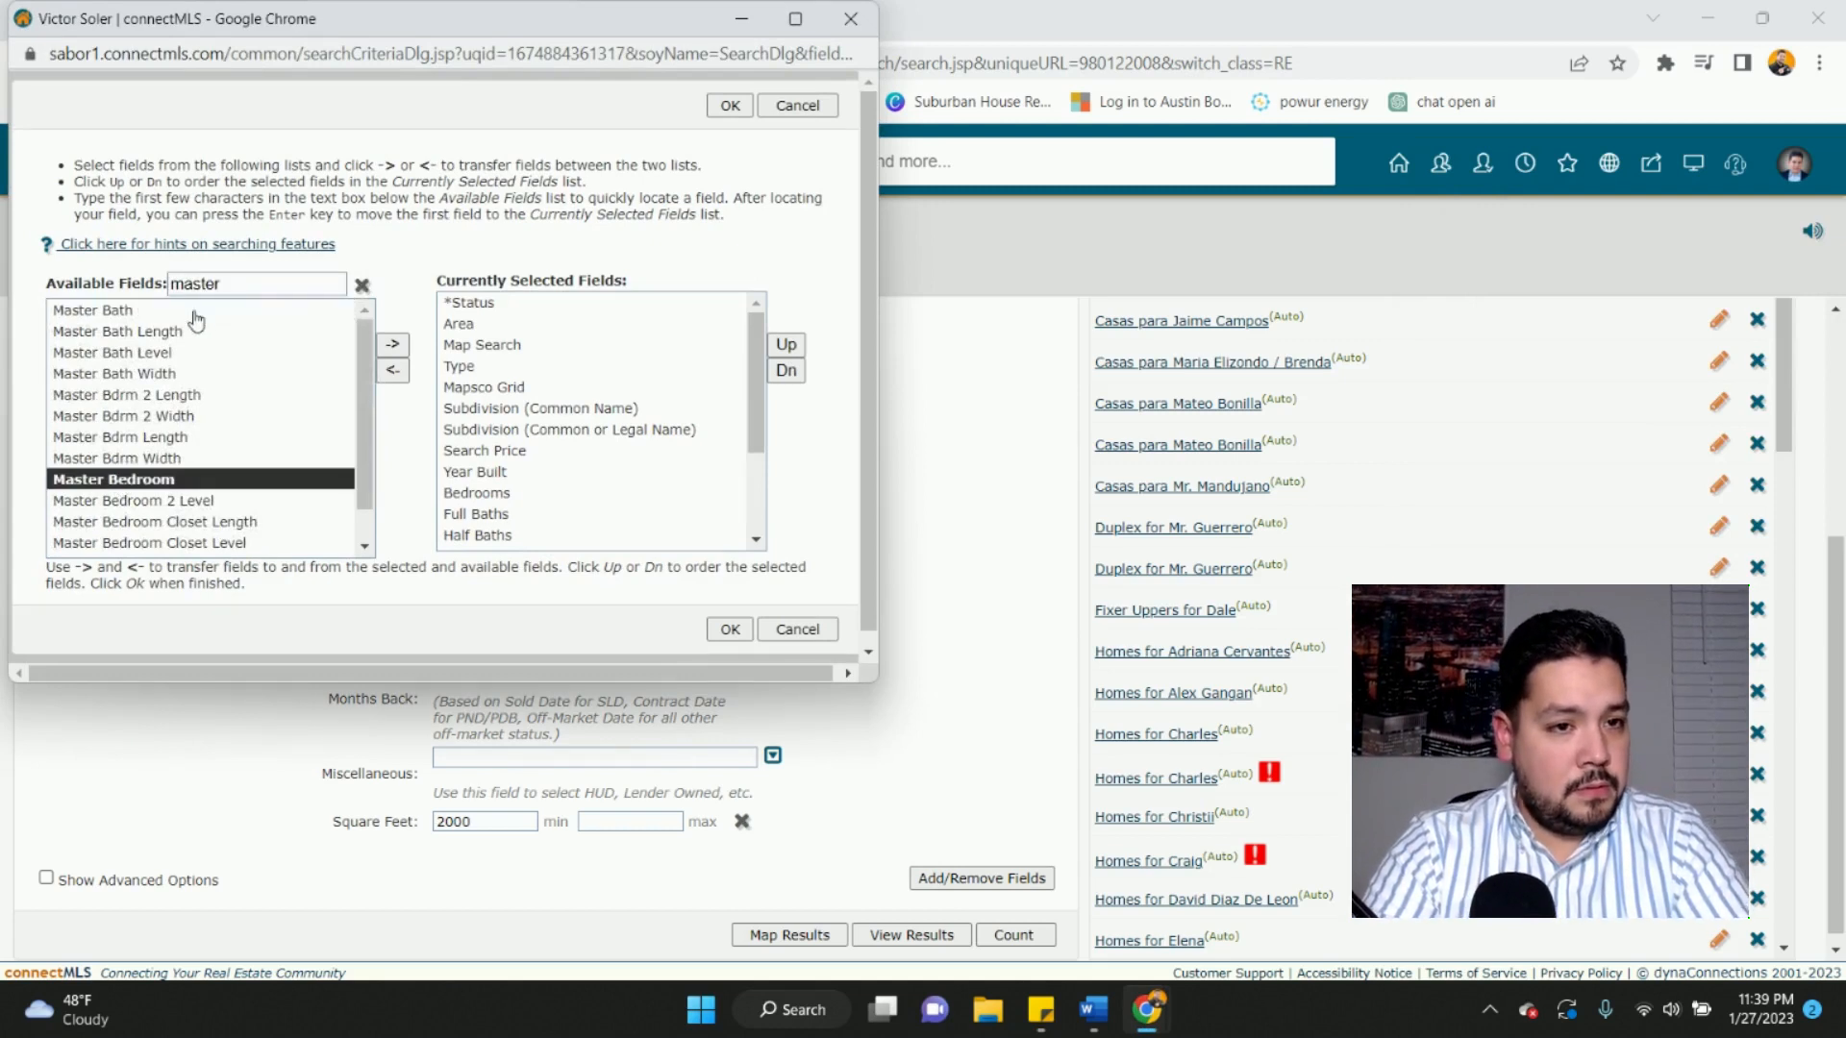
left_click(393, 348)
scroll(638, 453, "down", 3)
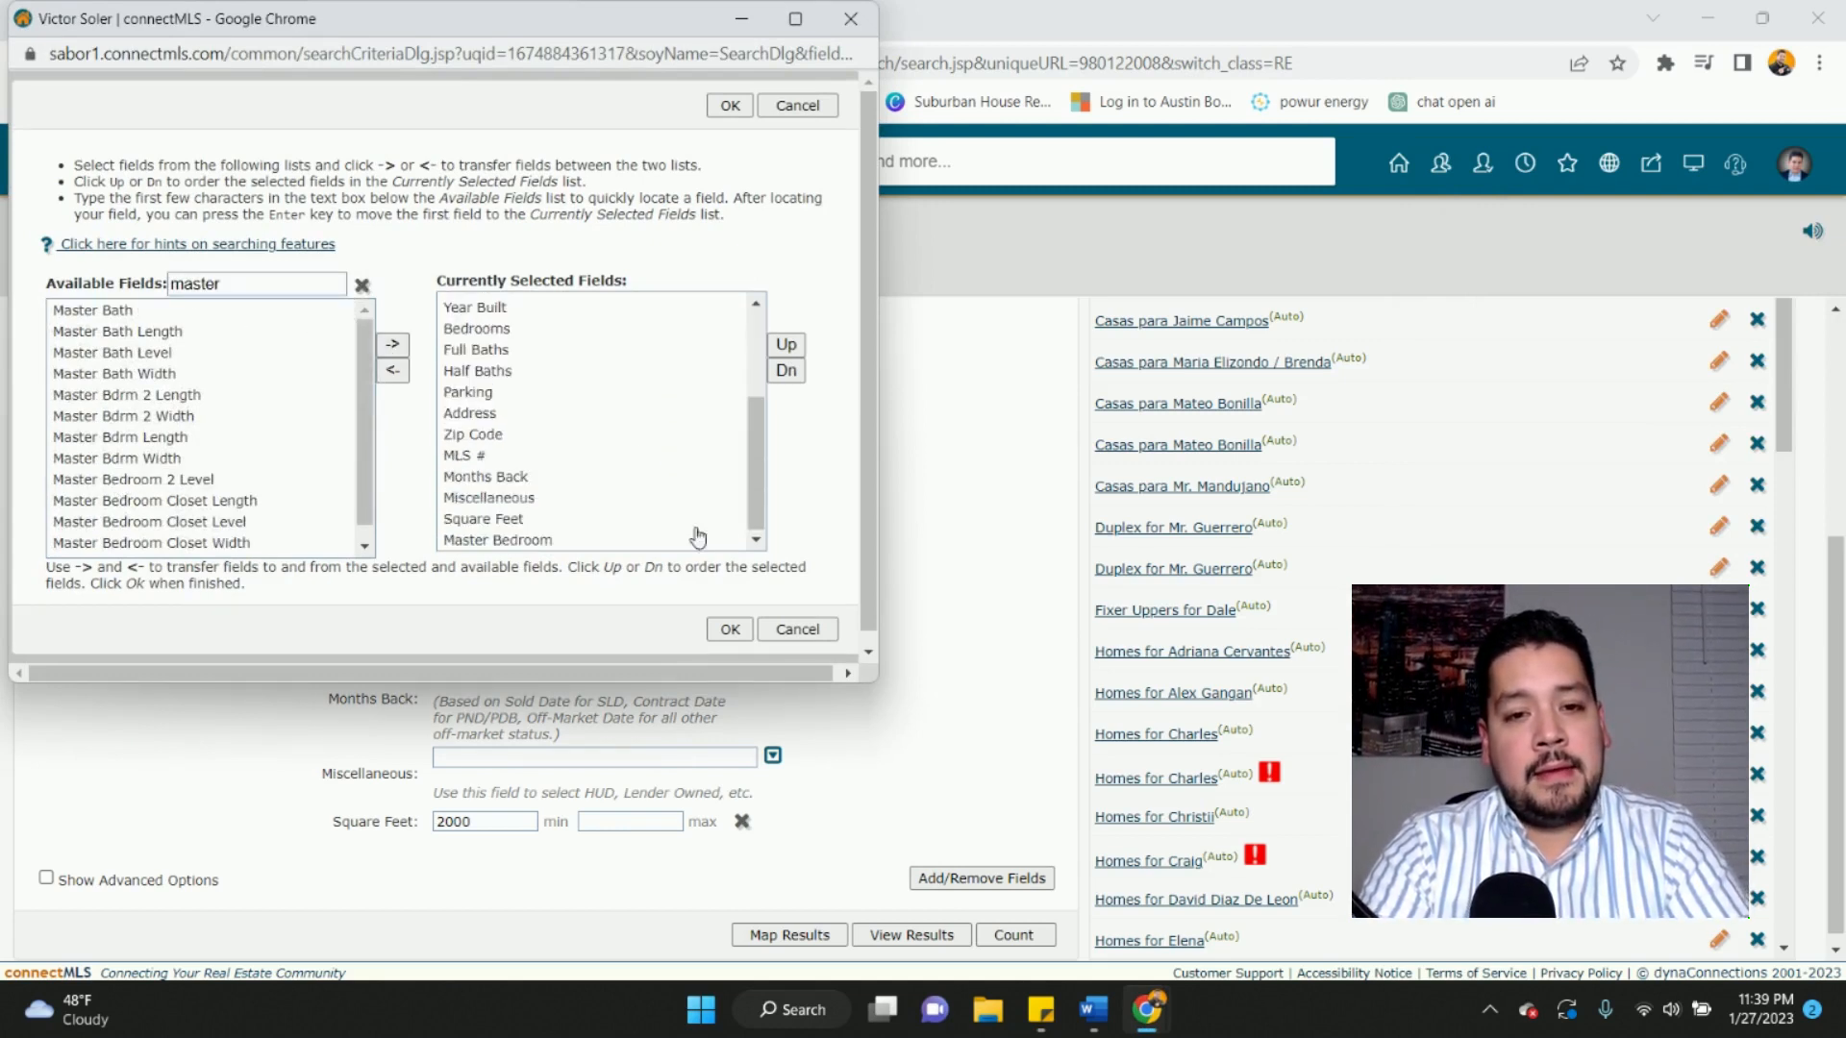
left_click(728, 628)
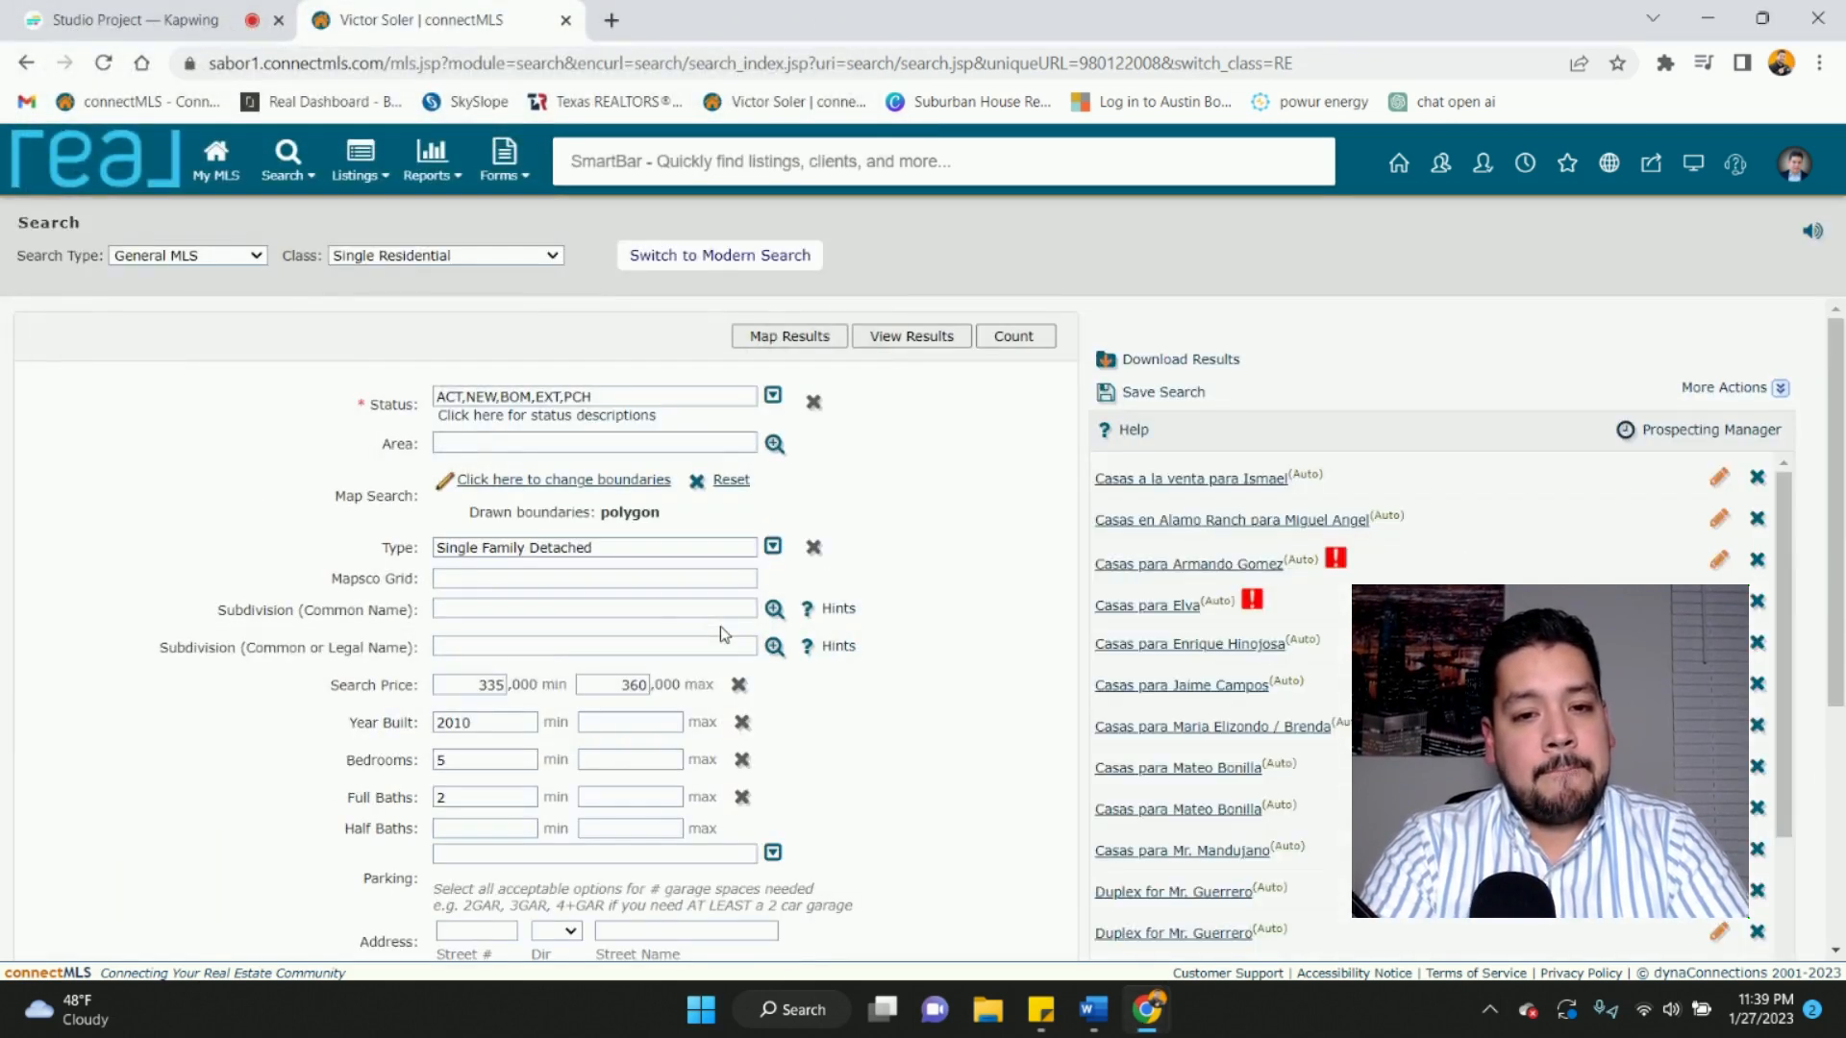
scroll(719, 626, "down", 3)
scroll(722, 627, "down", 1)
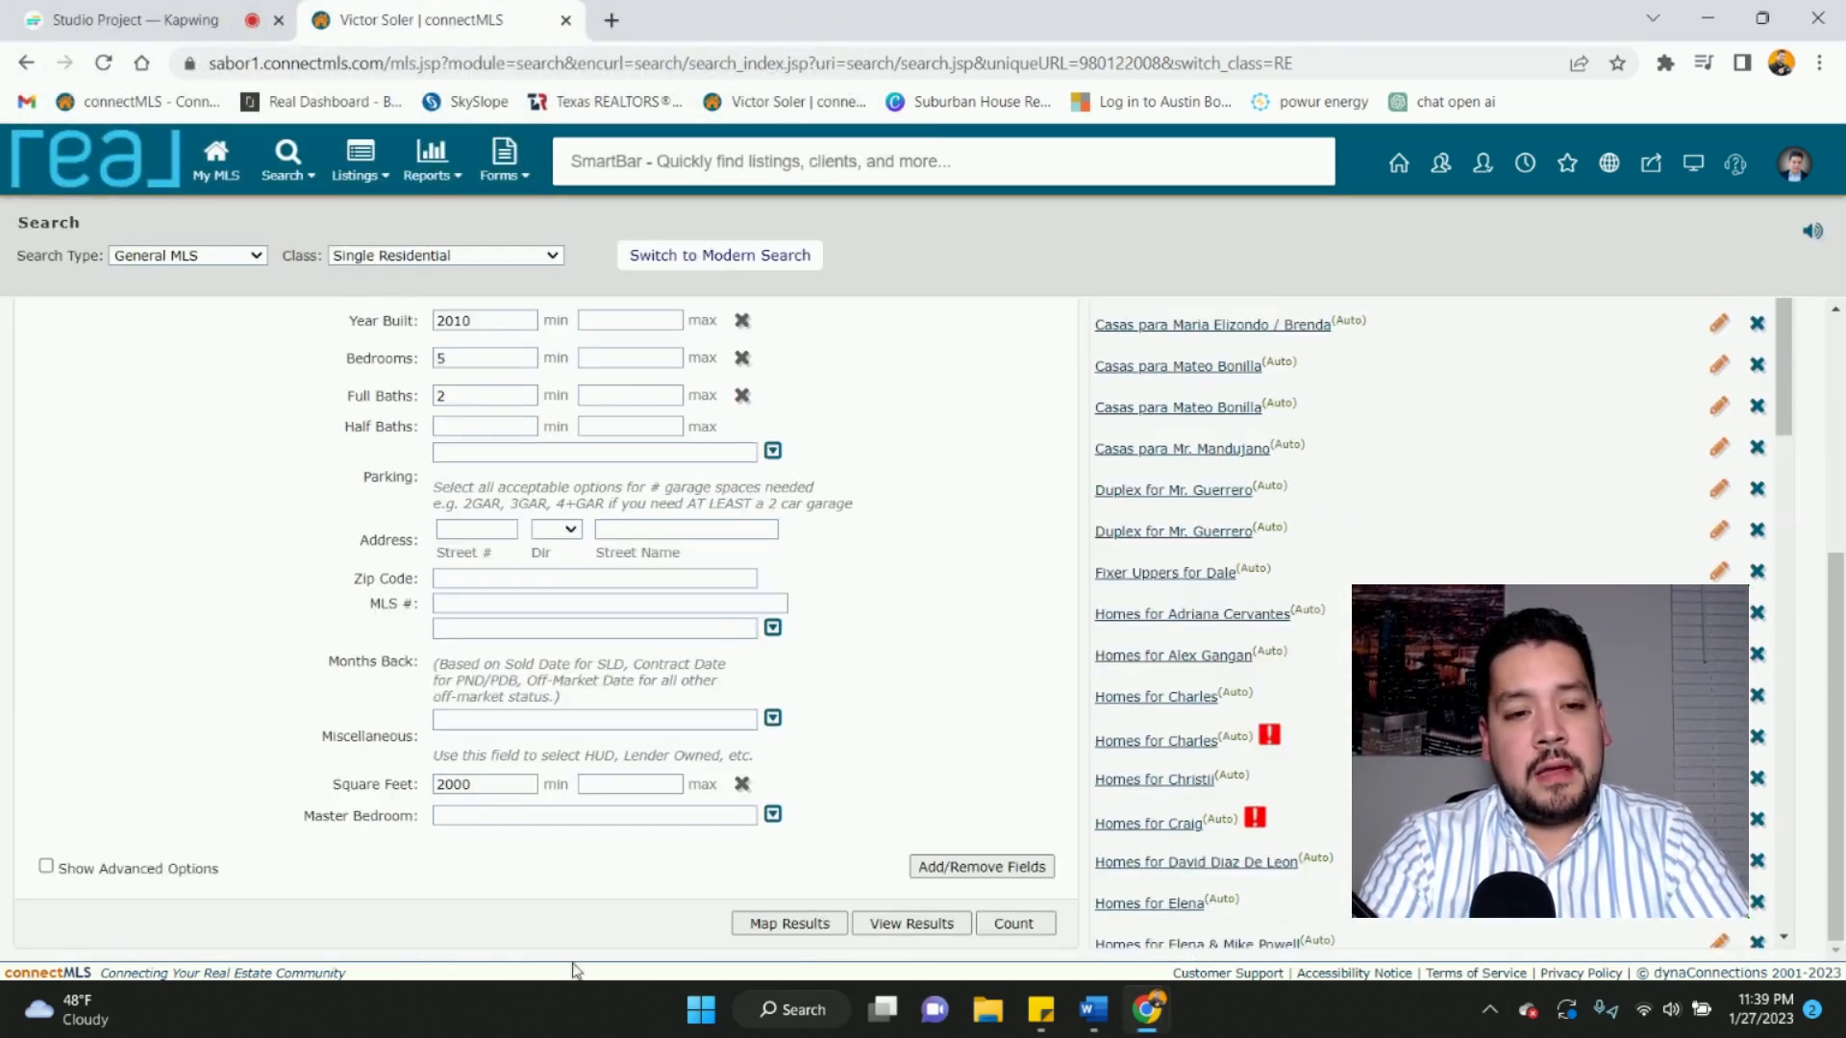
- Set Master Bedroom to DownStairs, Walk-In Closet, Ceiling Fan and Full Bath
left_click(773, 816)
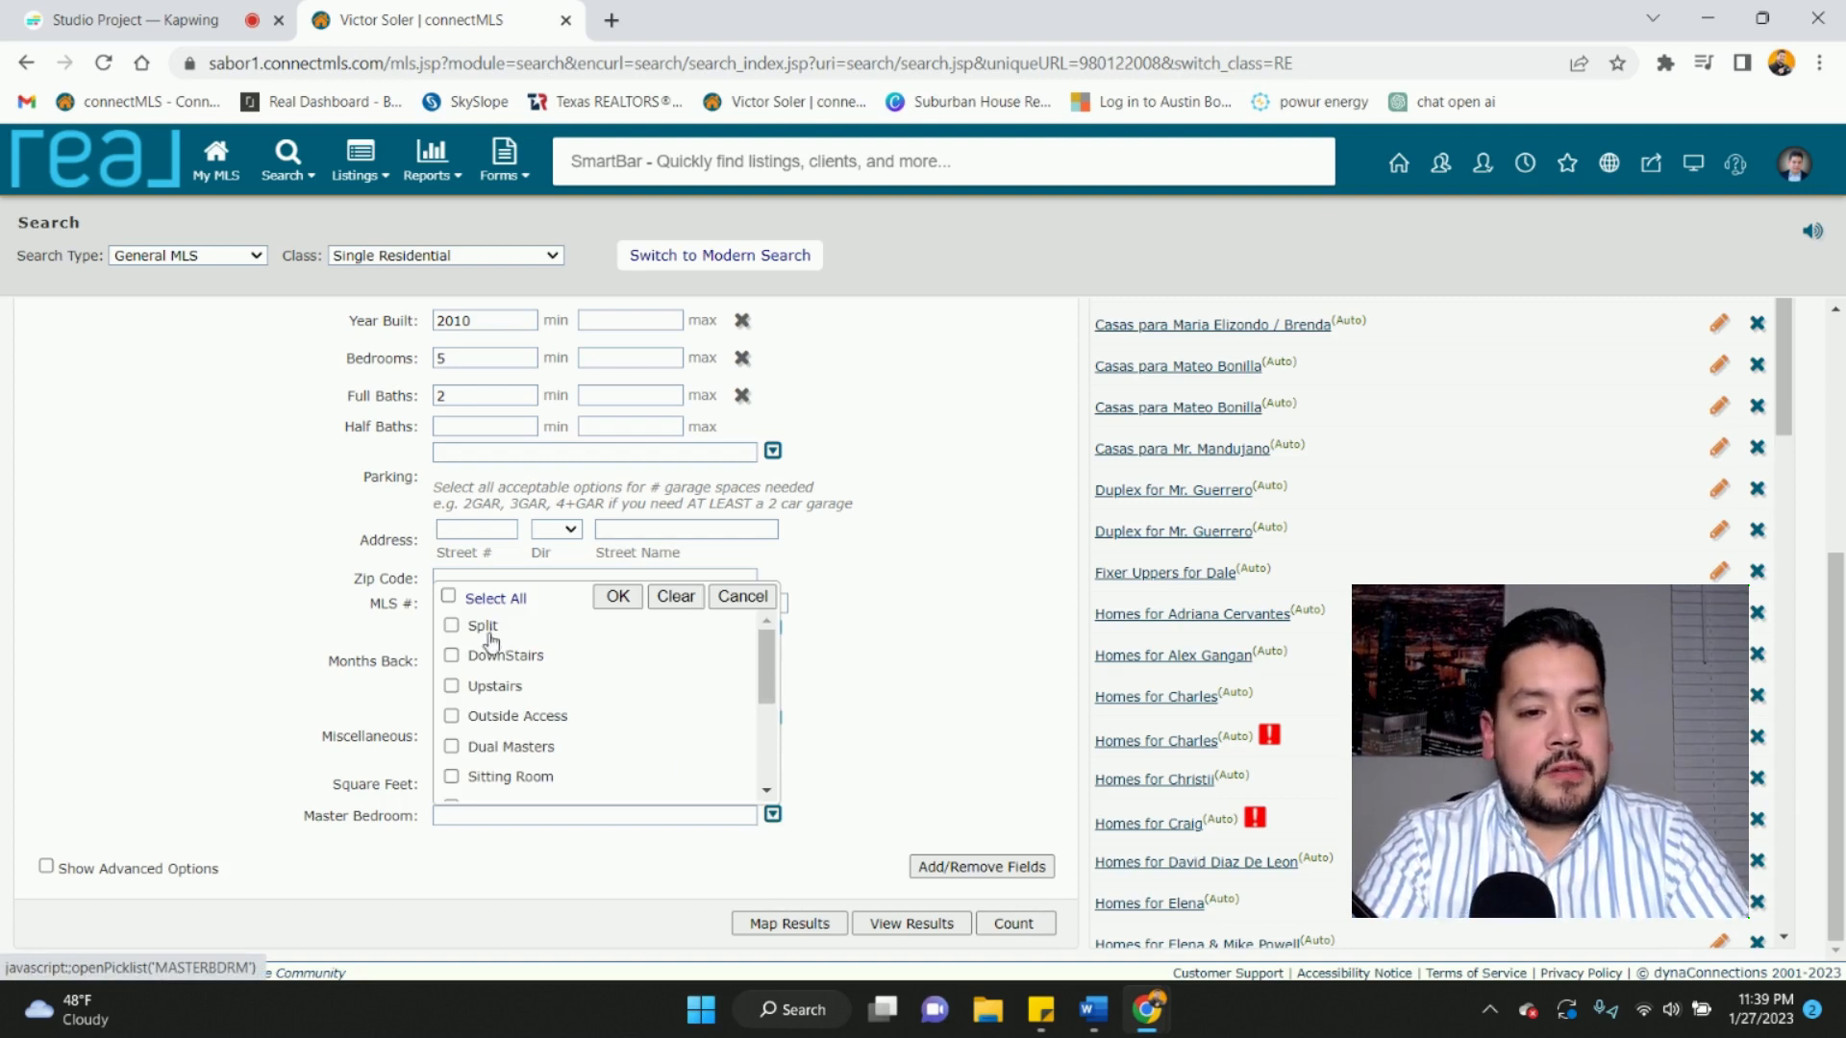
scroll(491, 713, "down", 3)
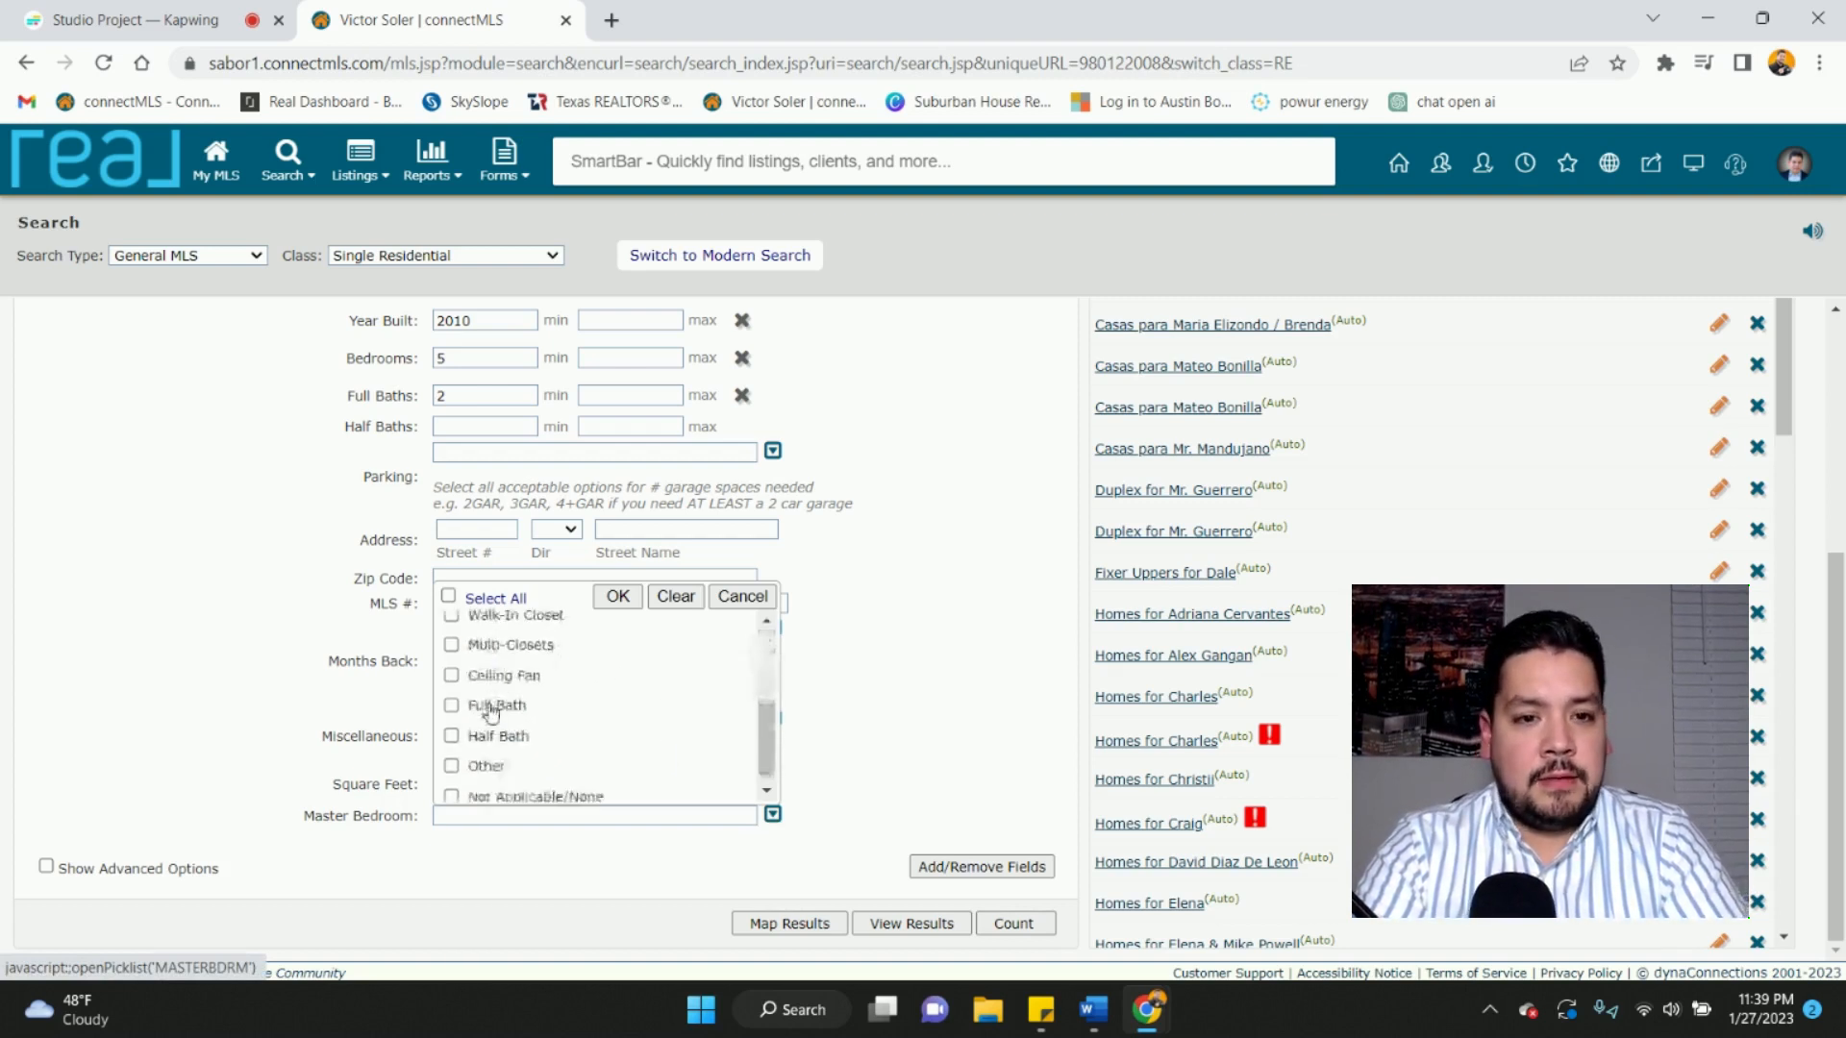
scroll(491, 713, "up", 3)
scroll(491, 713, "up", 1)
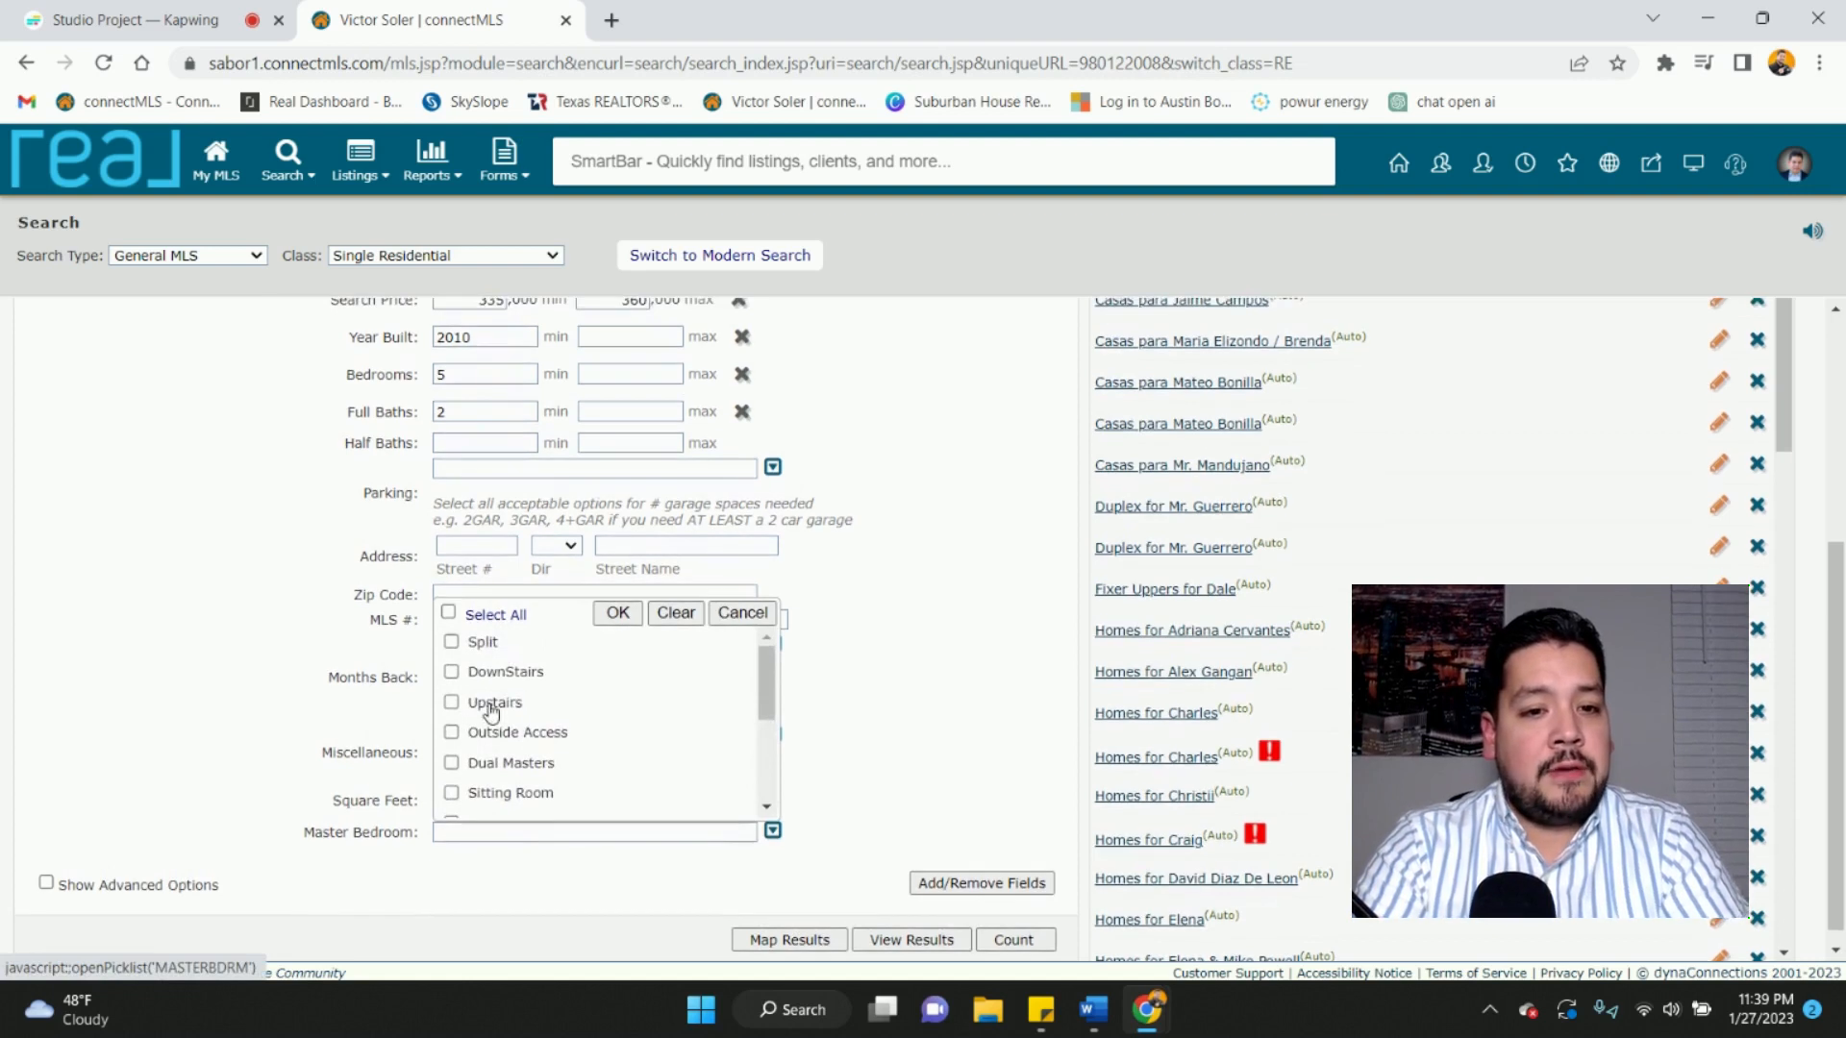
scroll(452, 676, "down", 3)
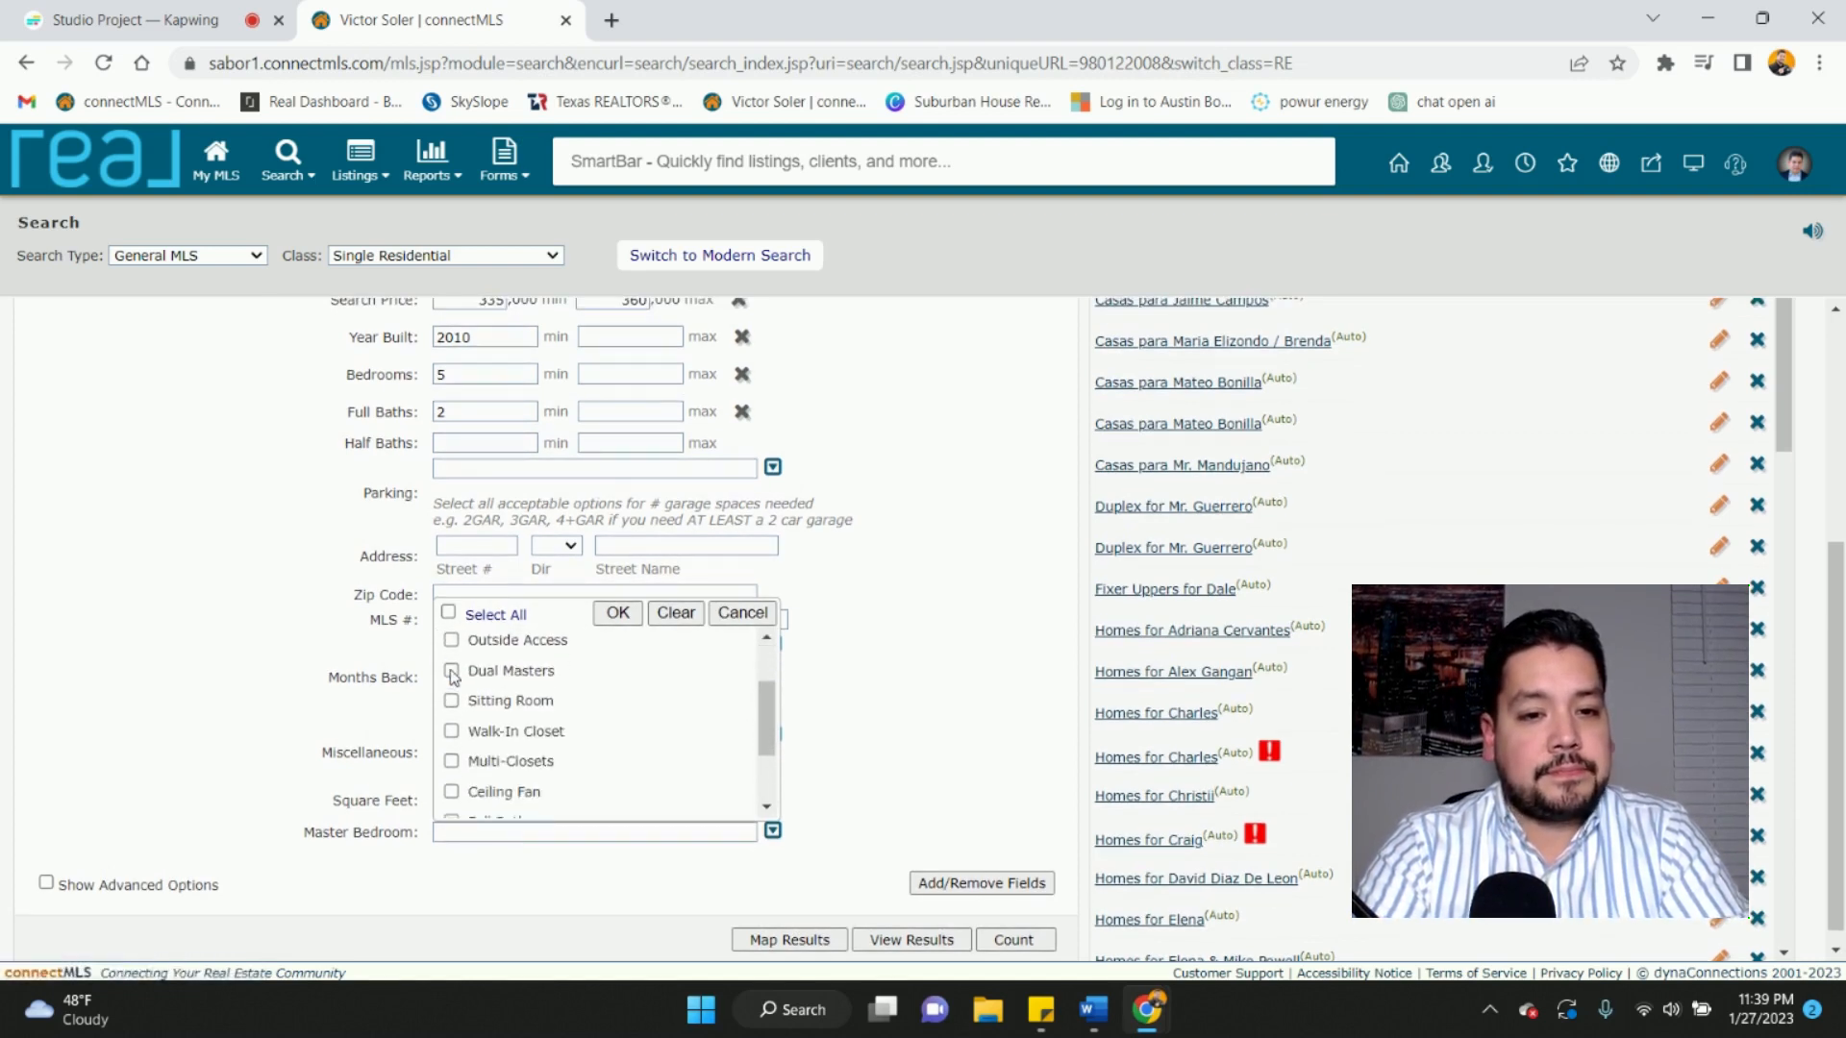
left_click(452, 686)
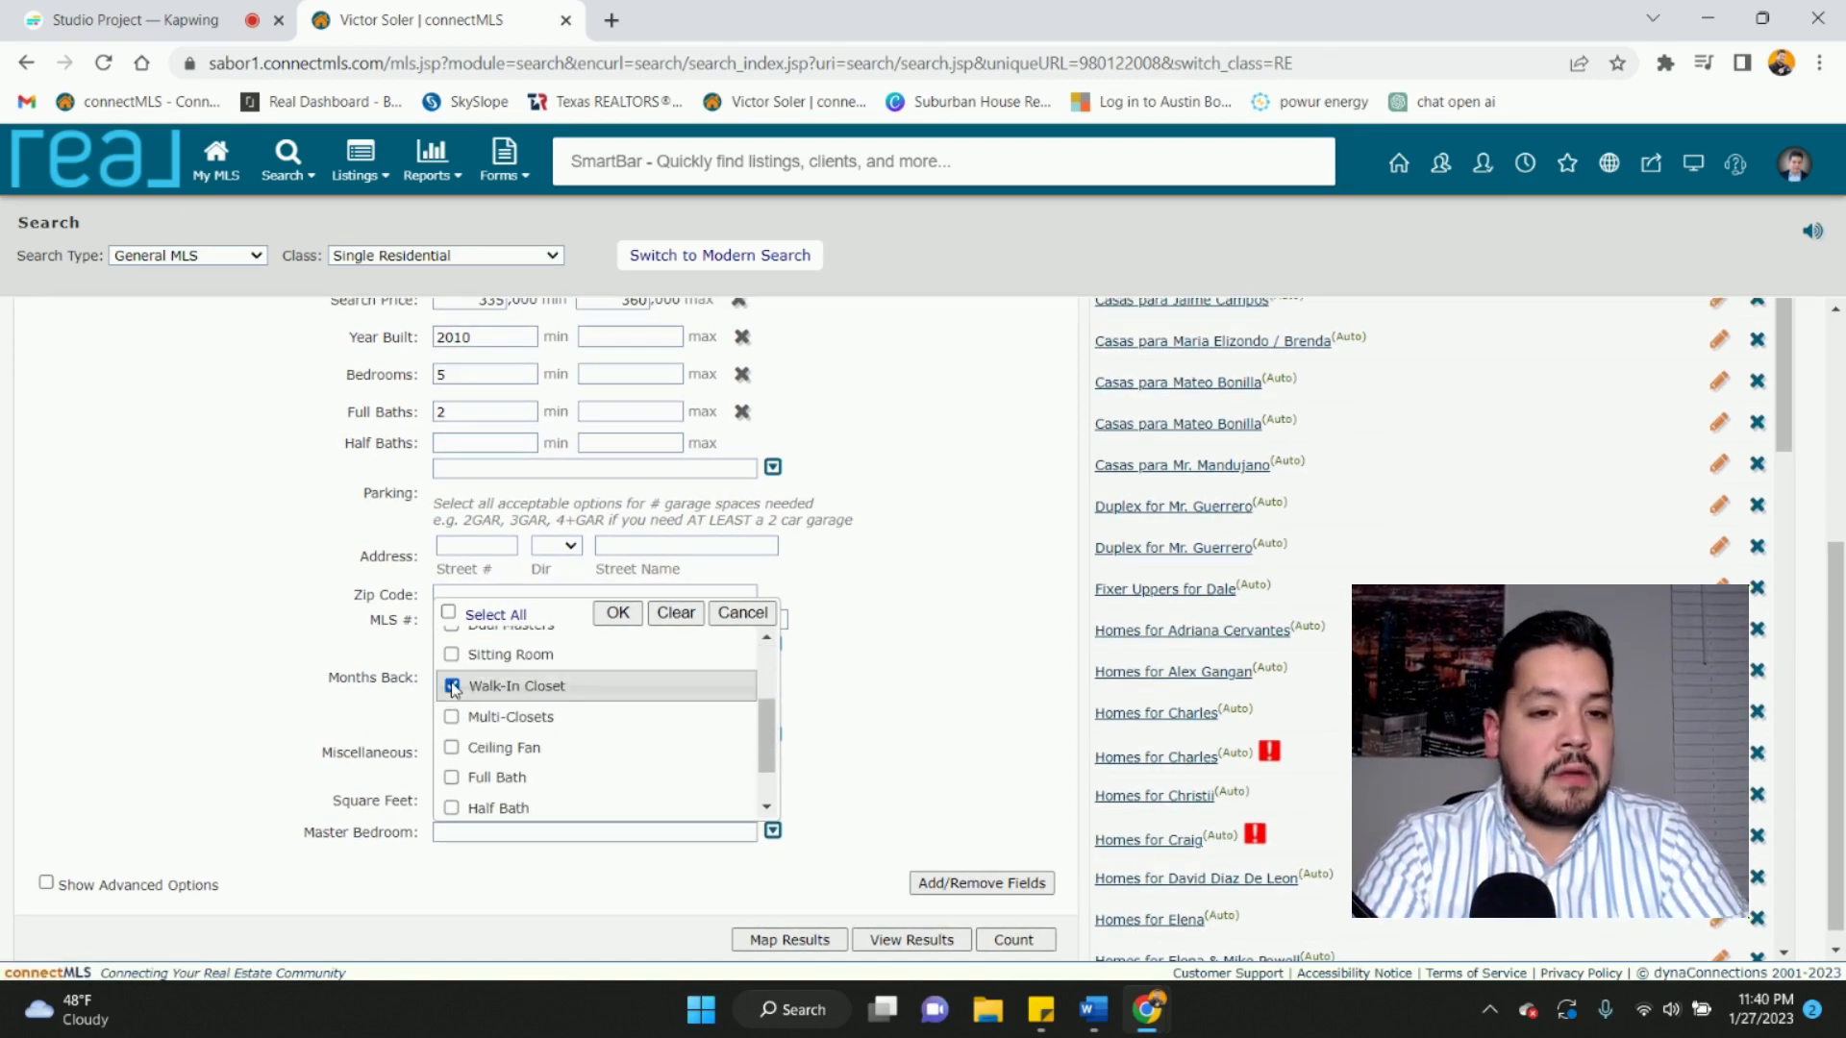
left_click(452, 749)
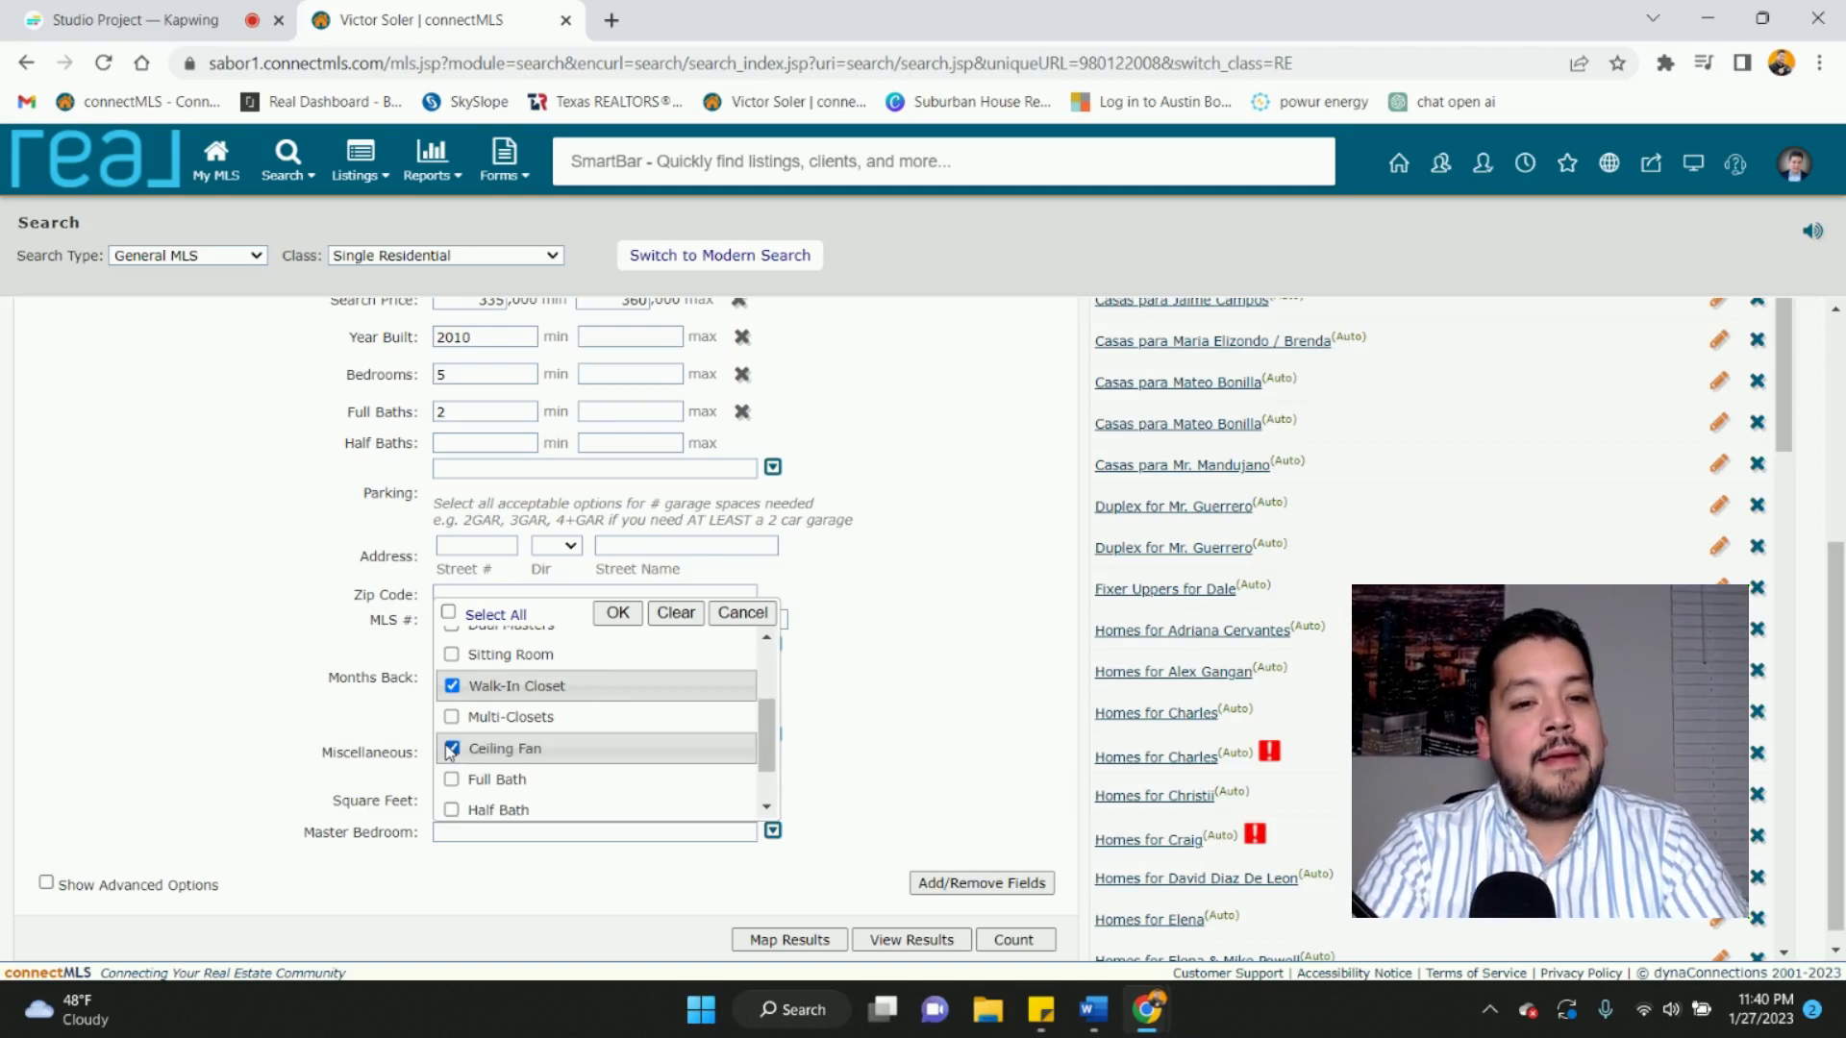
scroll(451, 752, "down", 1)
left_click(450, 739)
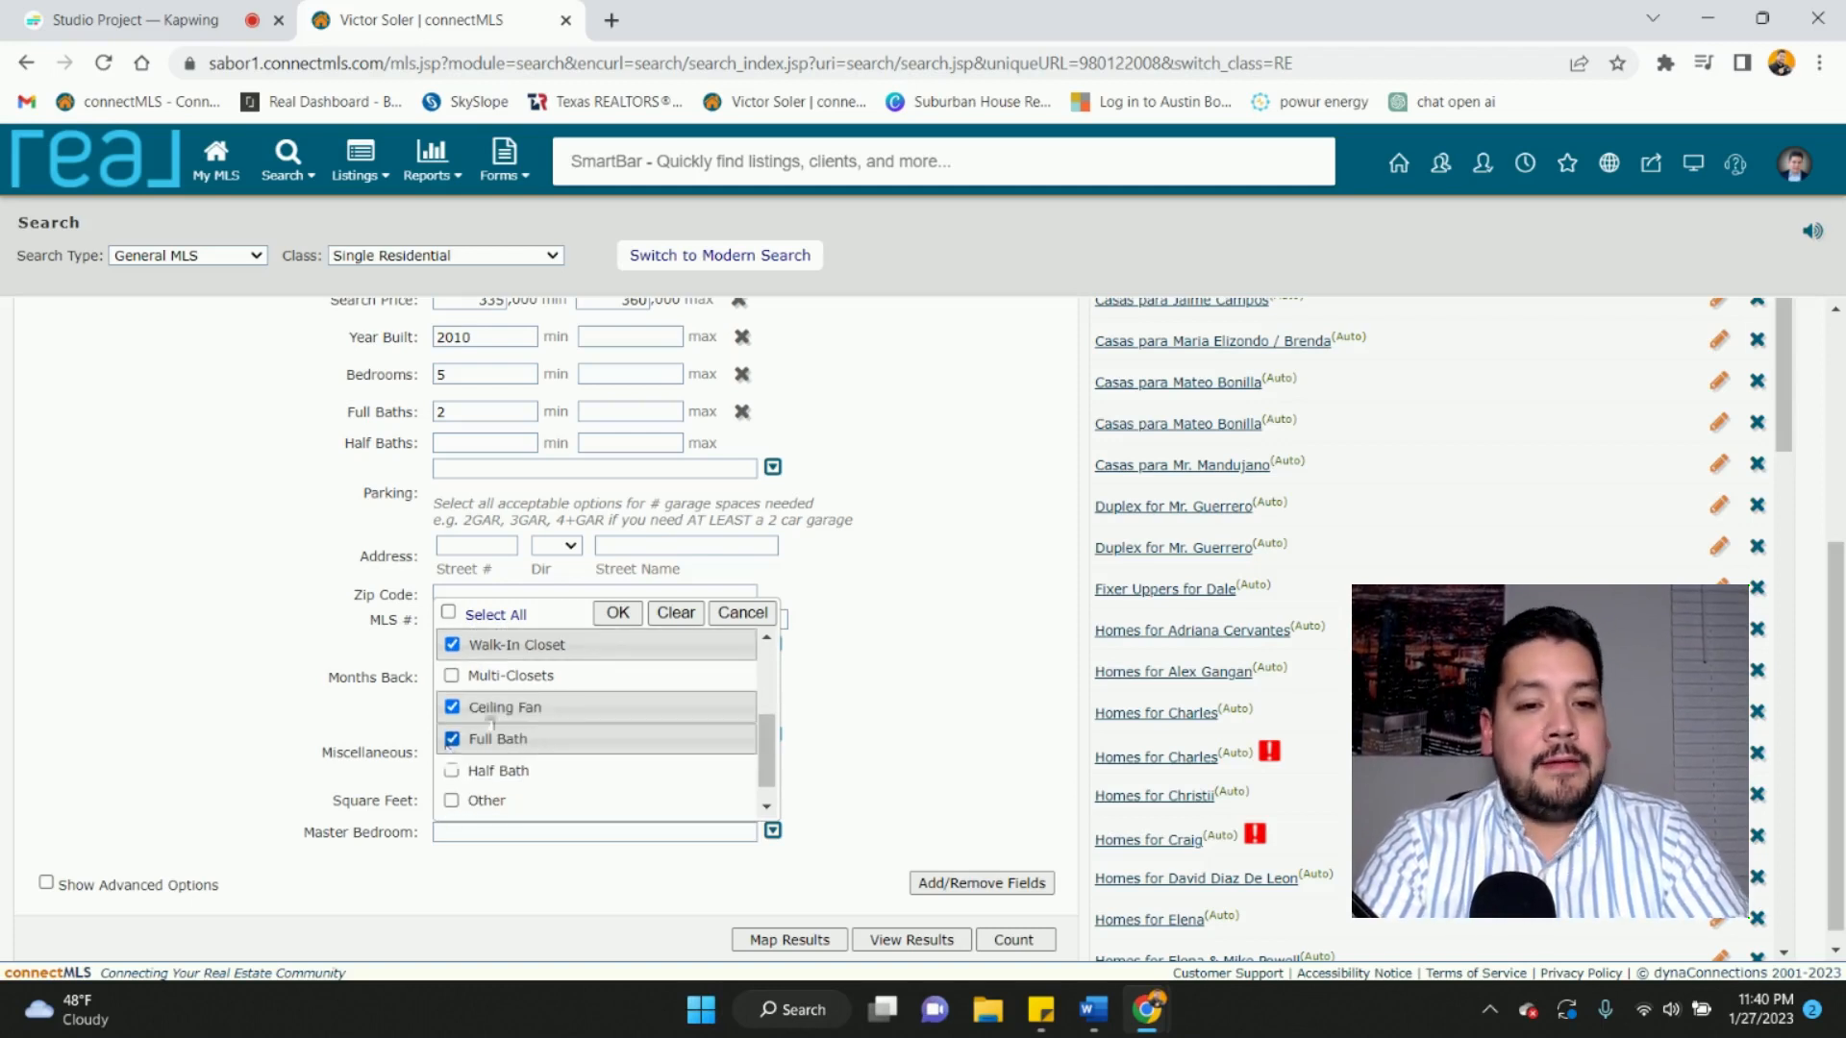
left_click(617, 613)
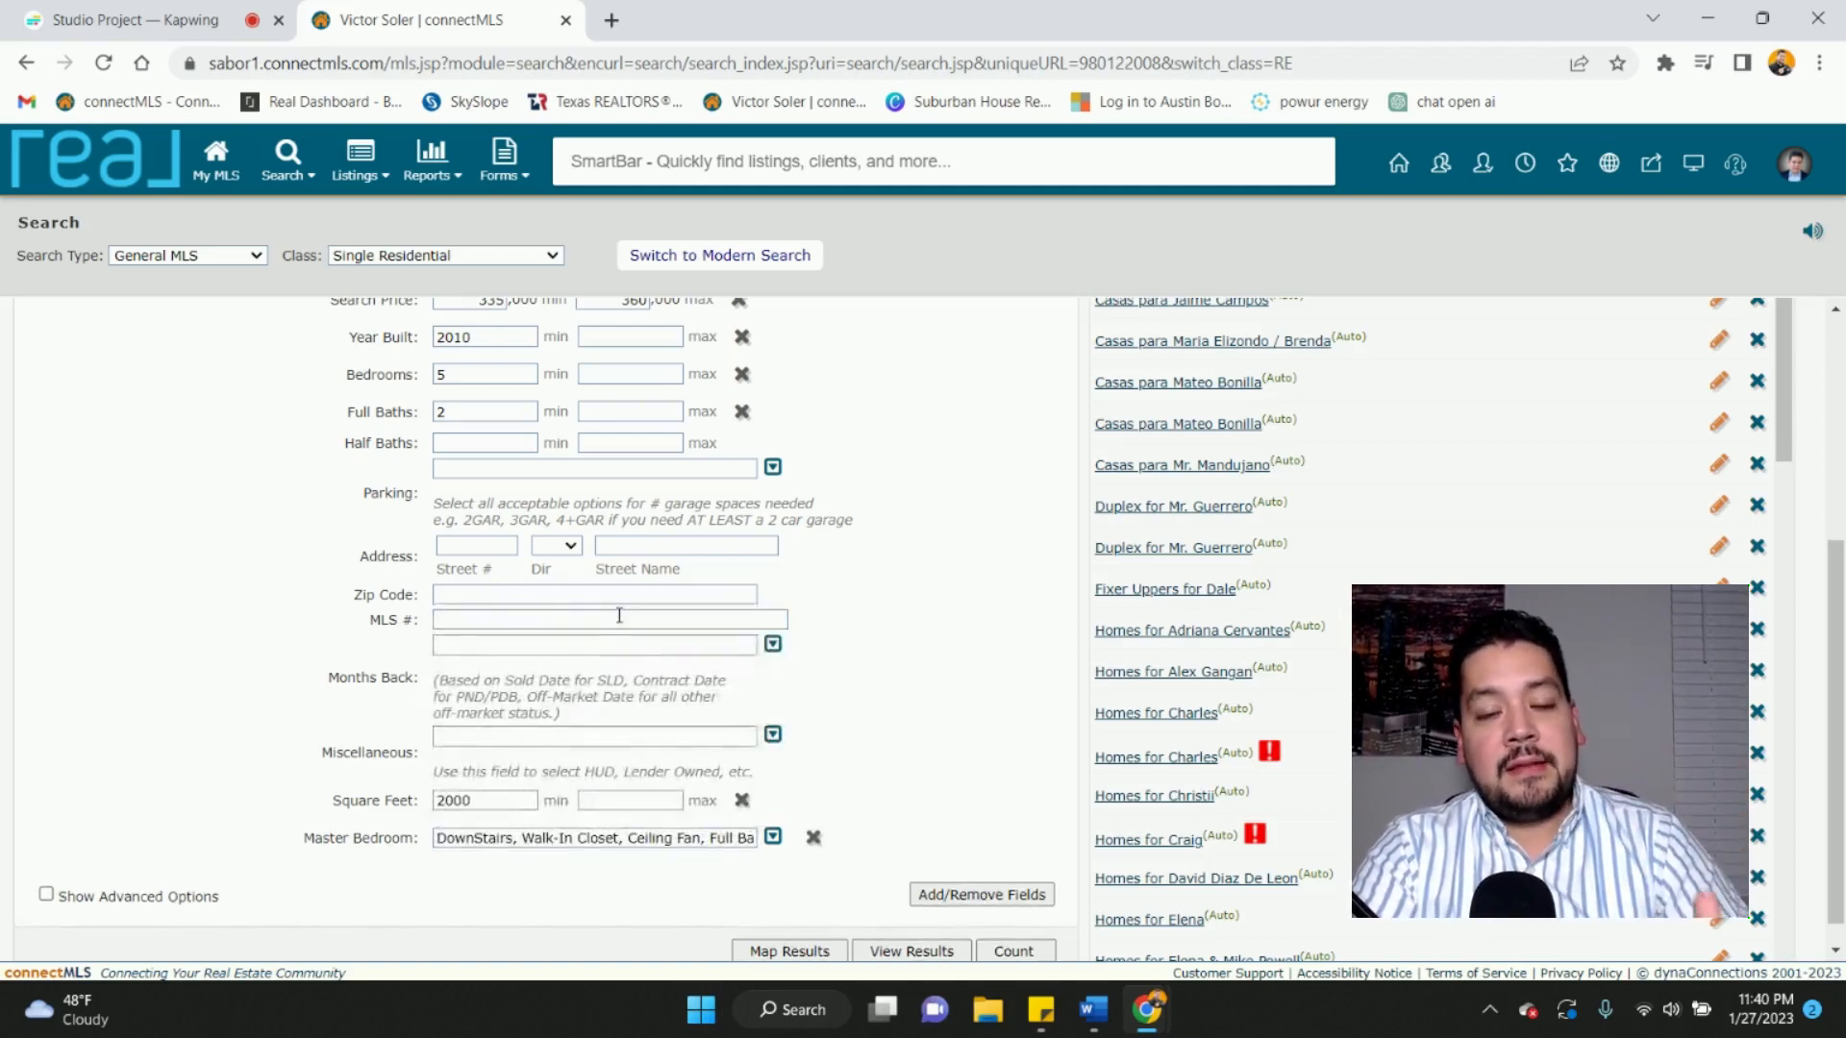
left_click(950, 897)
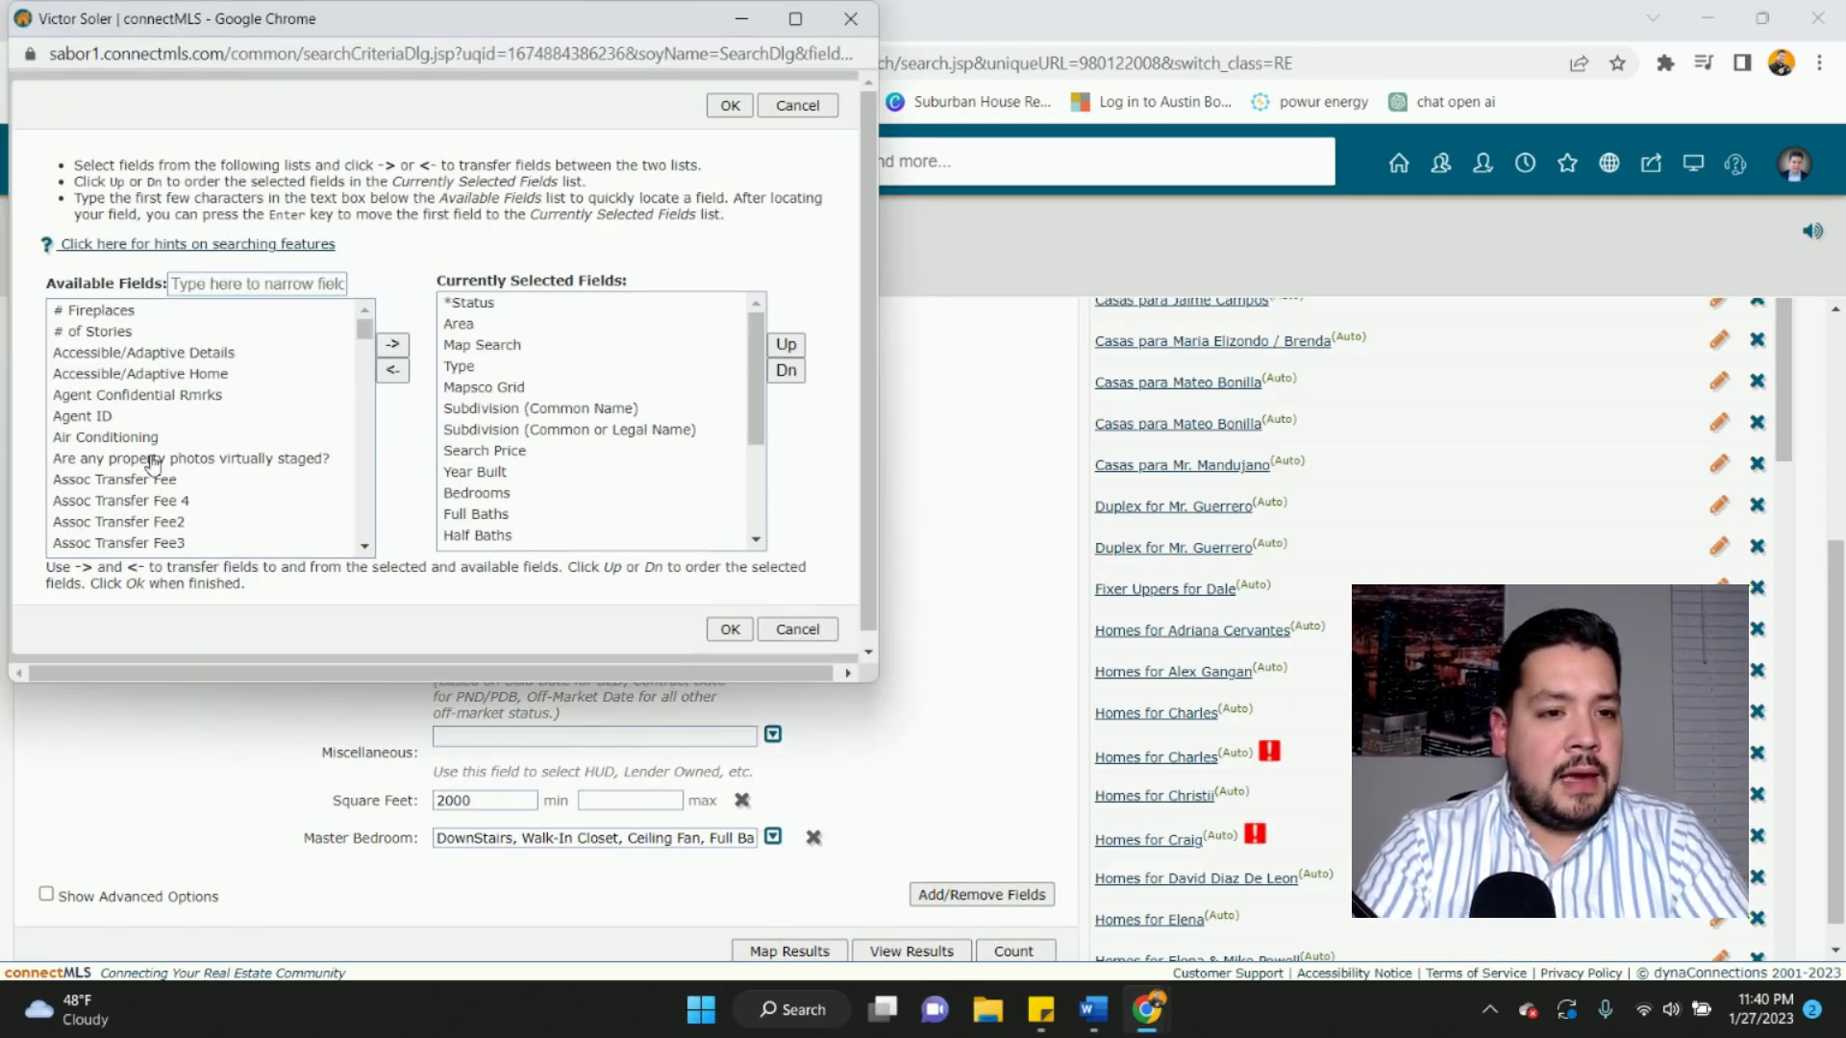
- Add the Elementary School field (filtered by 'school') to the search form, leaving it empty
scroll(147, 466, "down", 10)
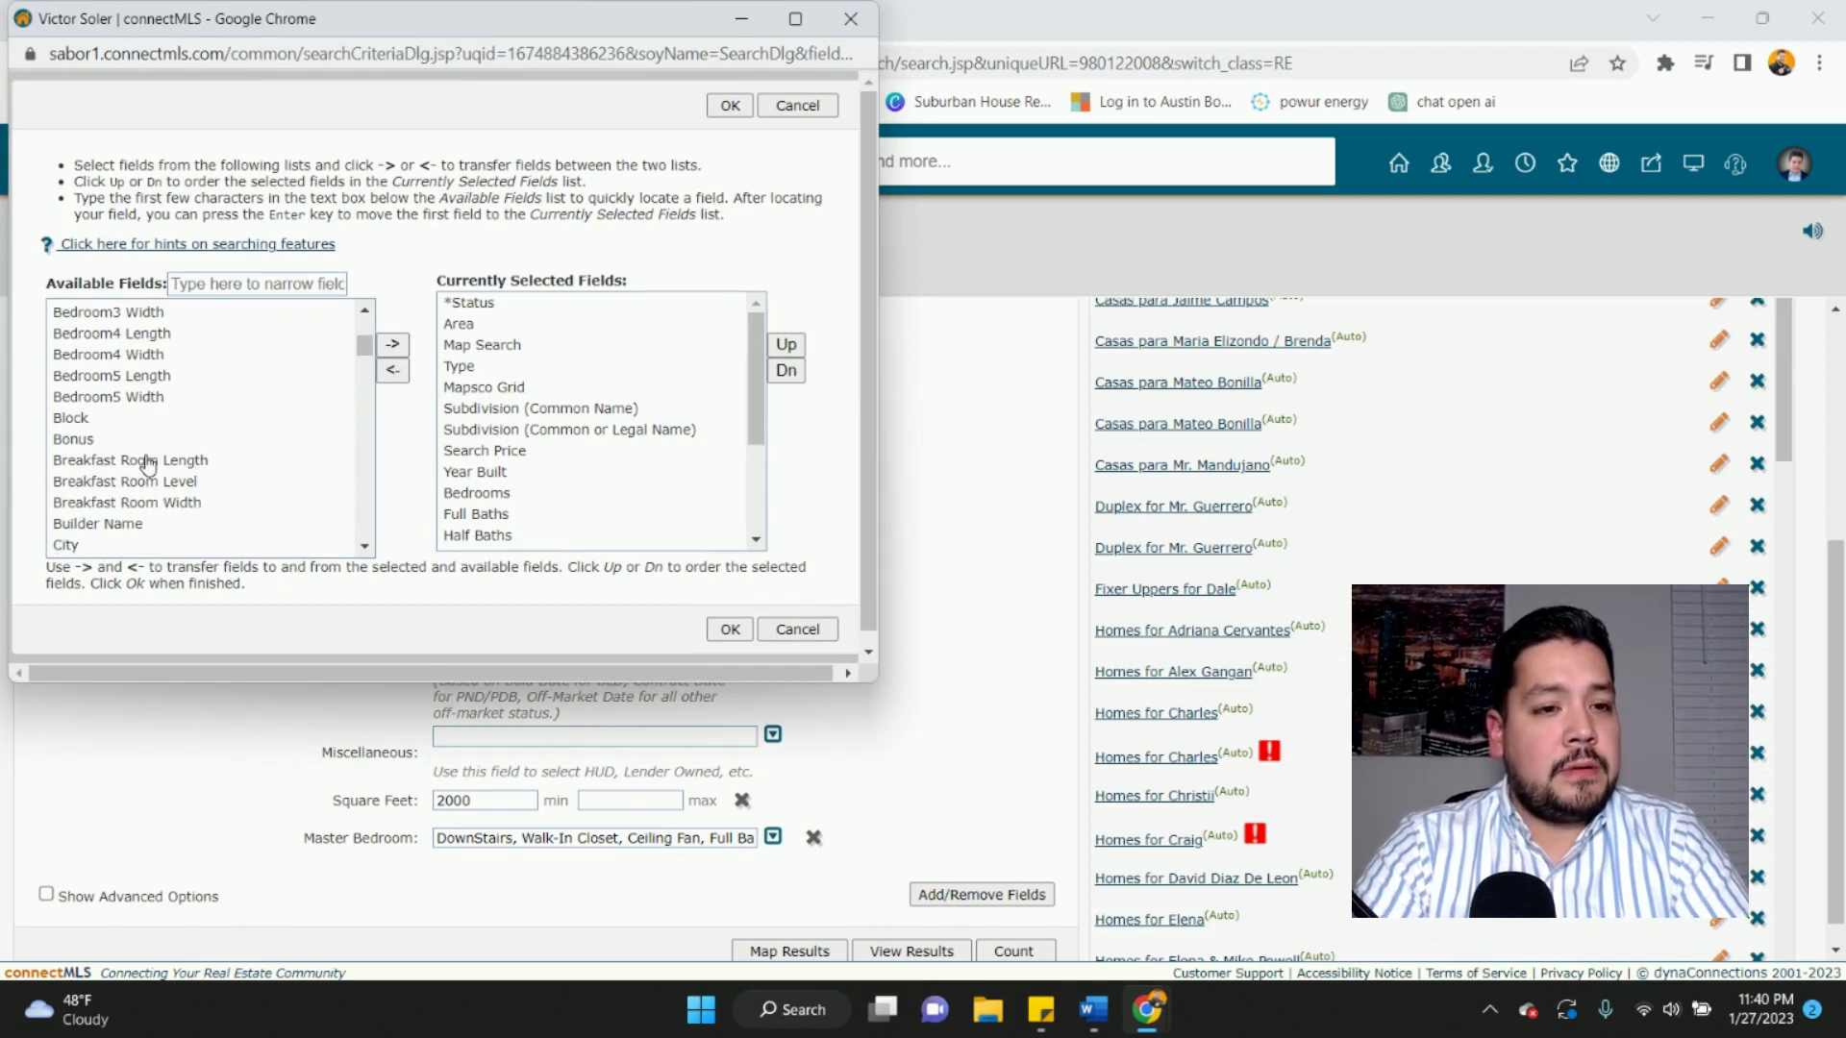
scroll(147, 466, "down", 1)
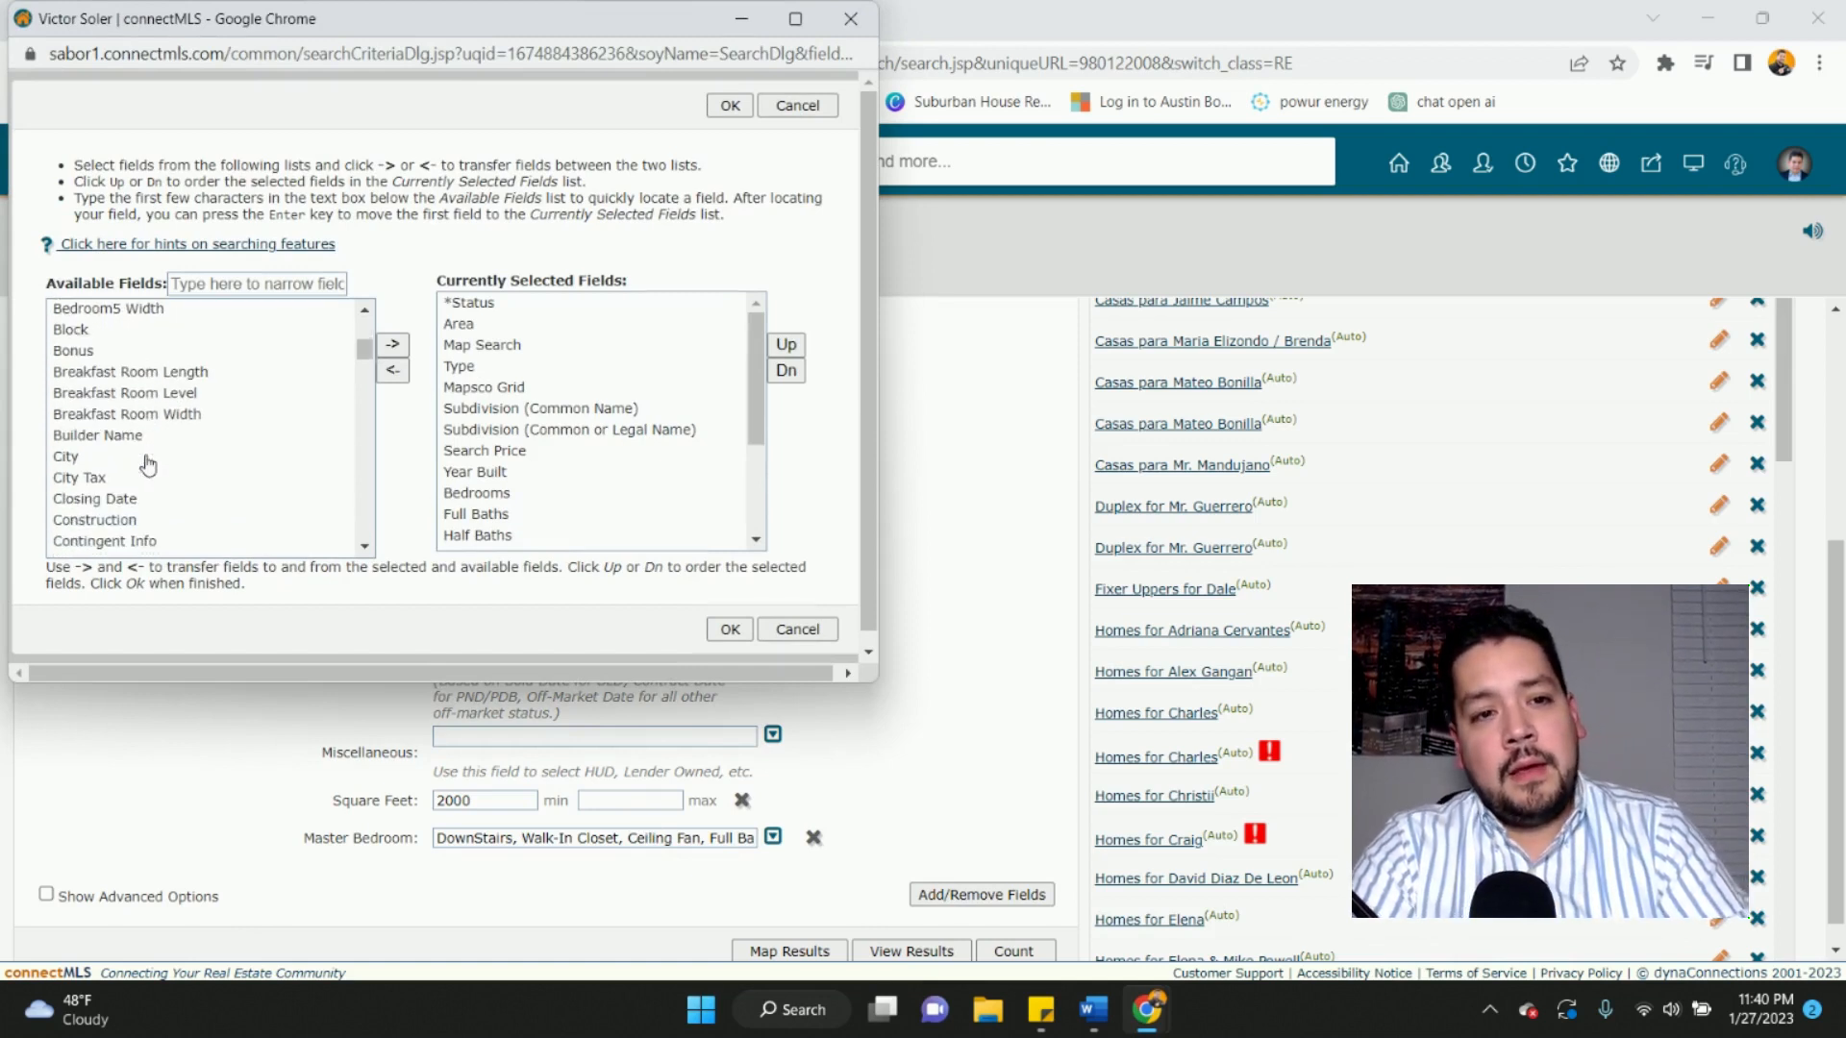
scroll(148, 466, "down", 15)
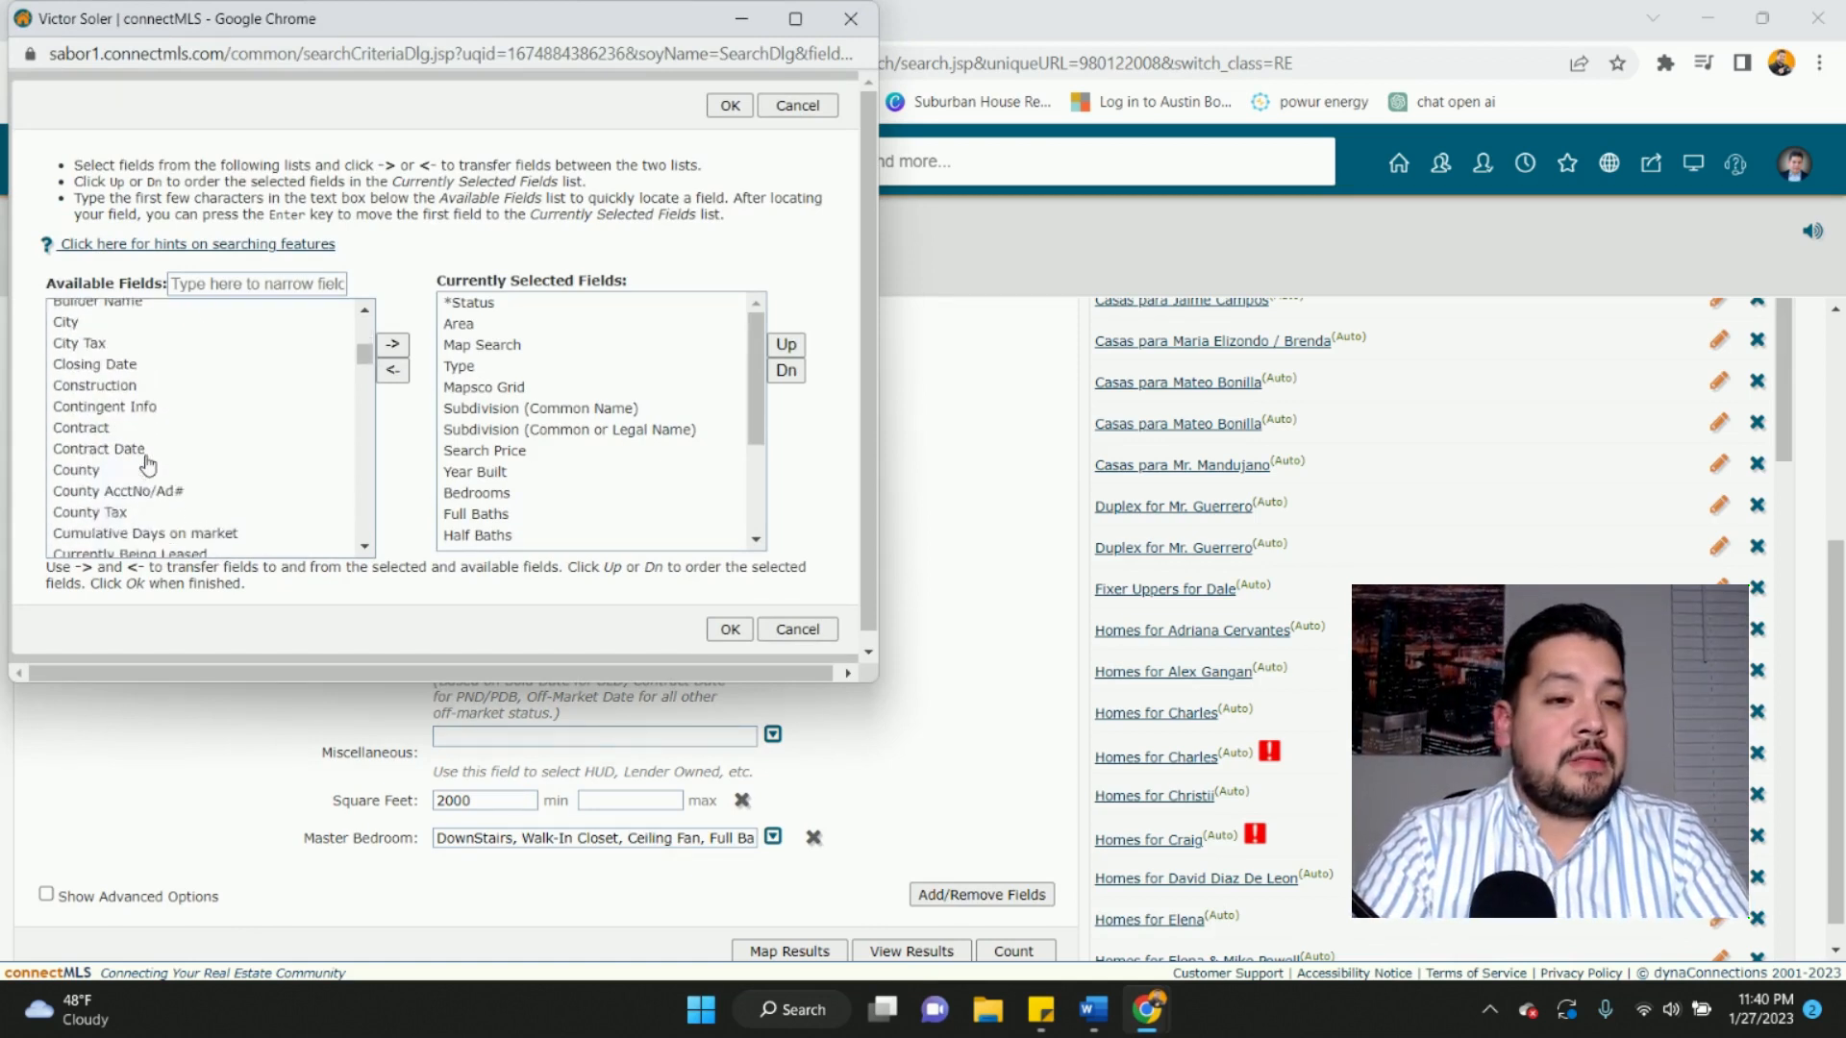
left_click(247, 287)
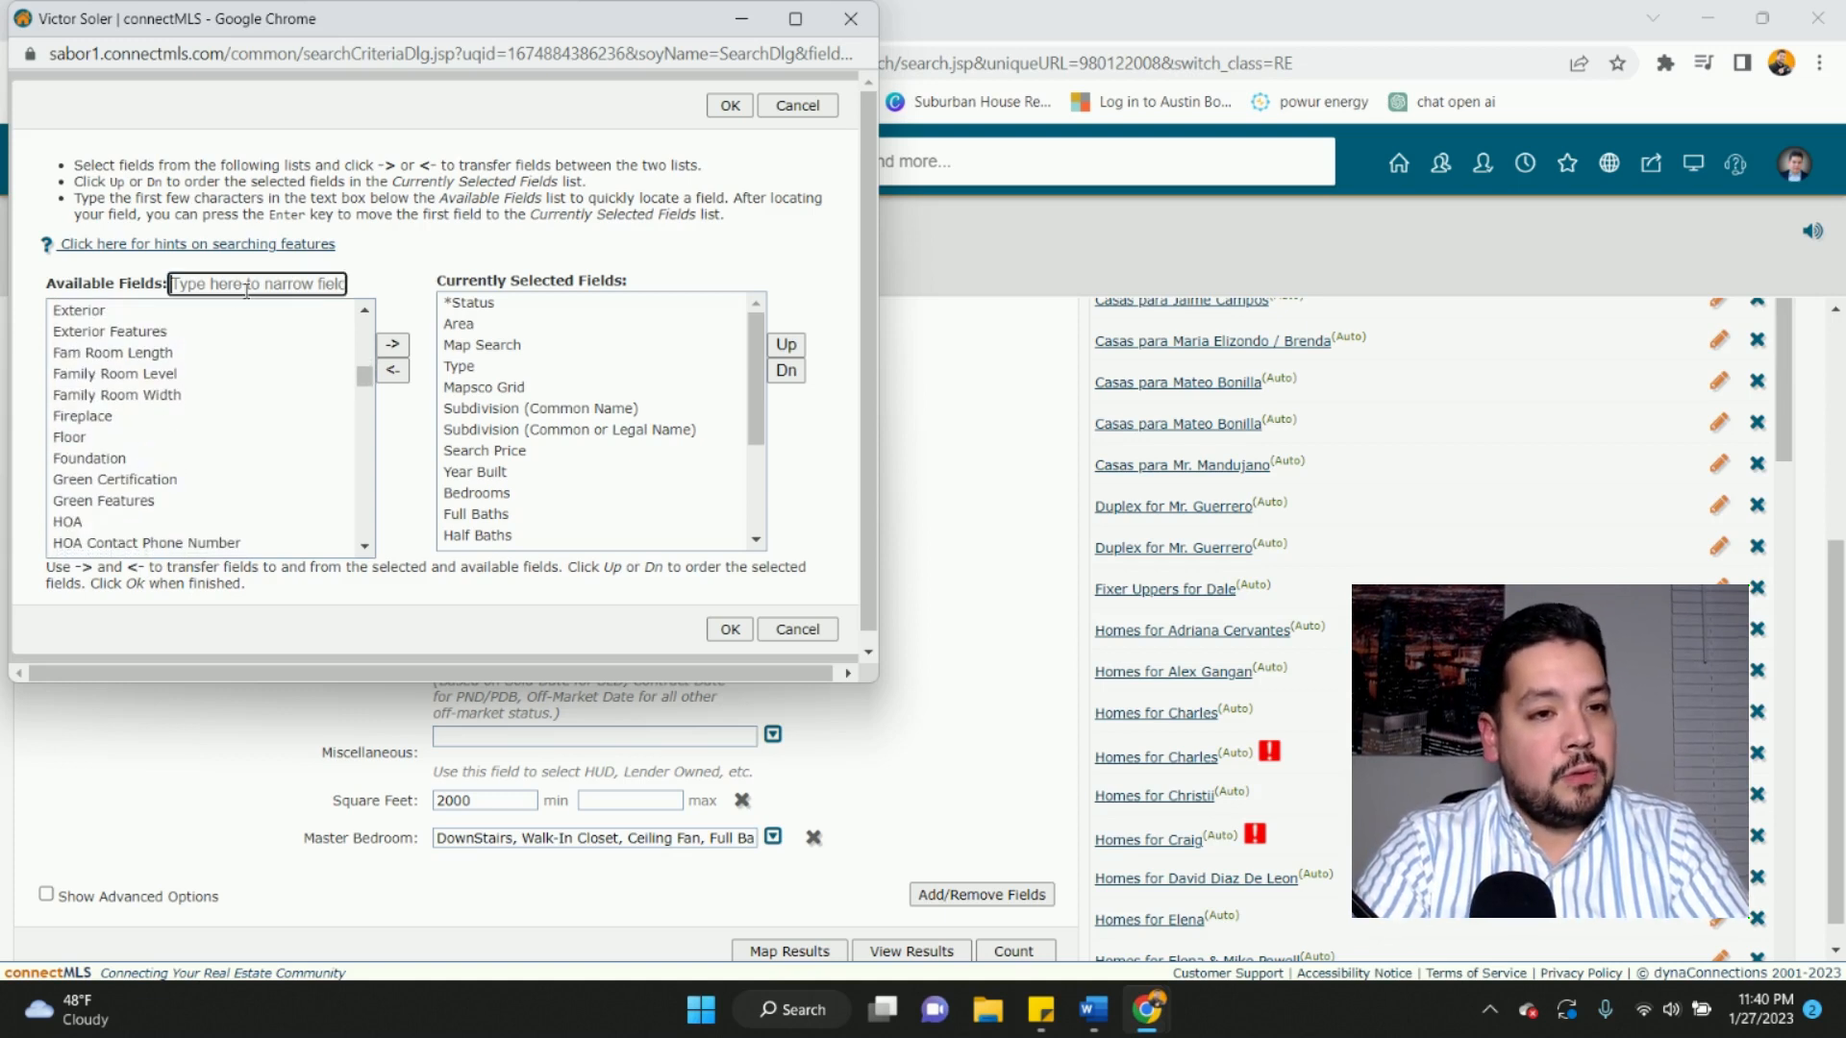
type("school")
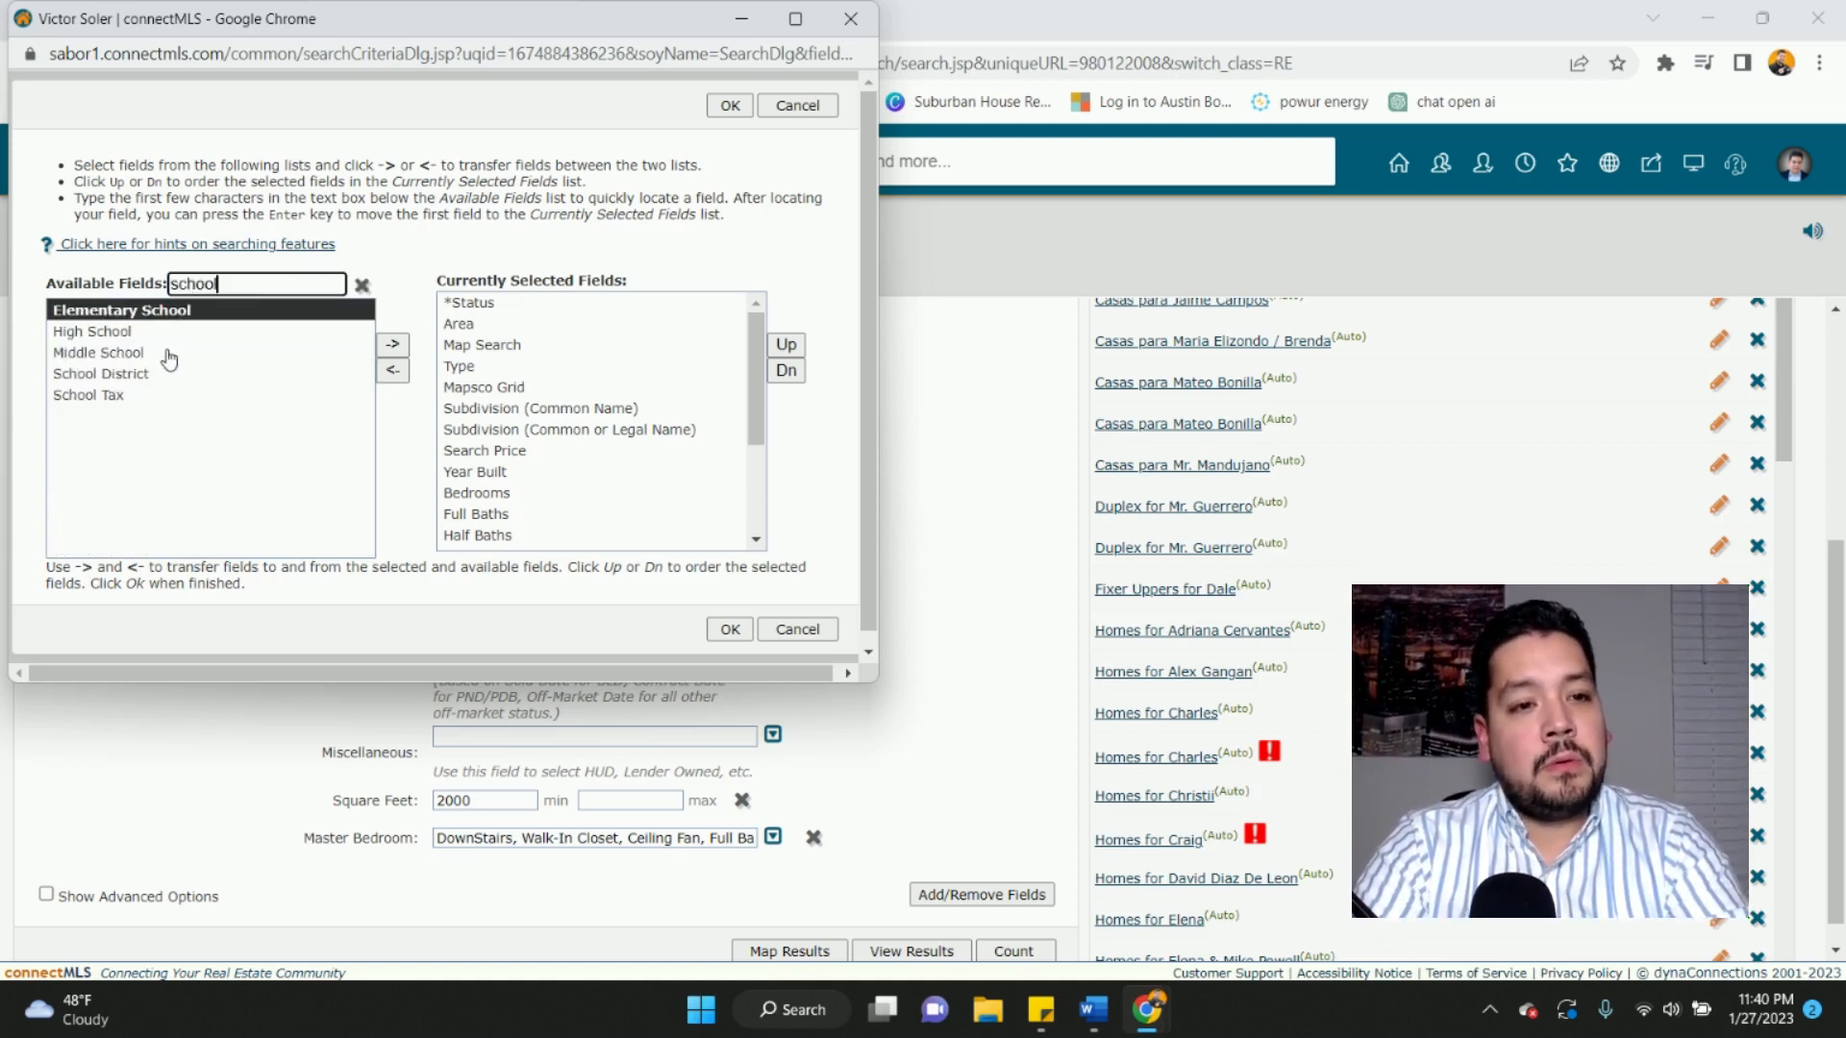
left_click(285, 317)
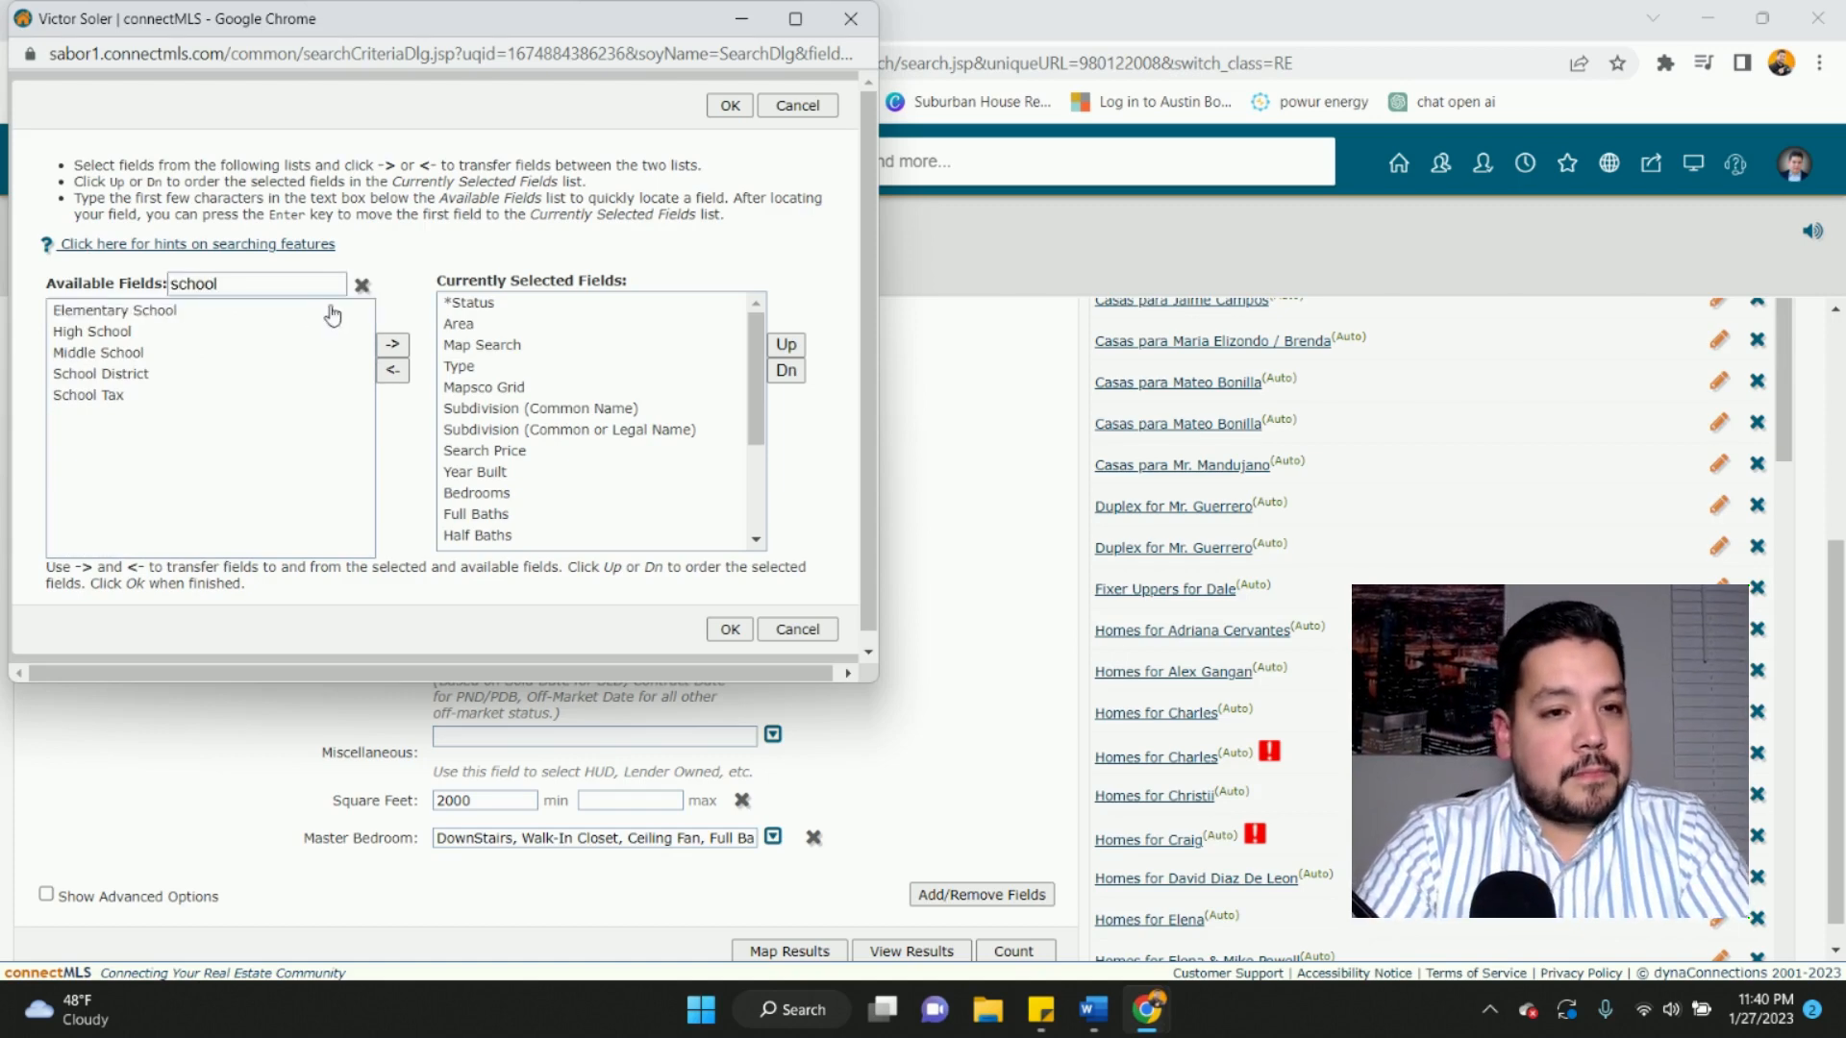
left_click(263, 317)
left_click(391, 345)
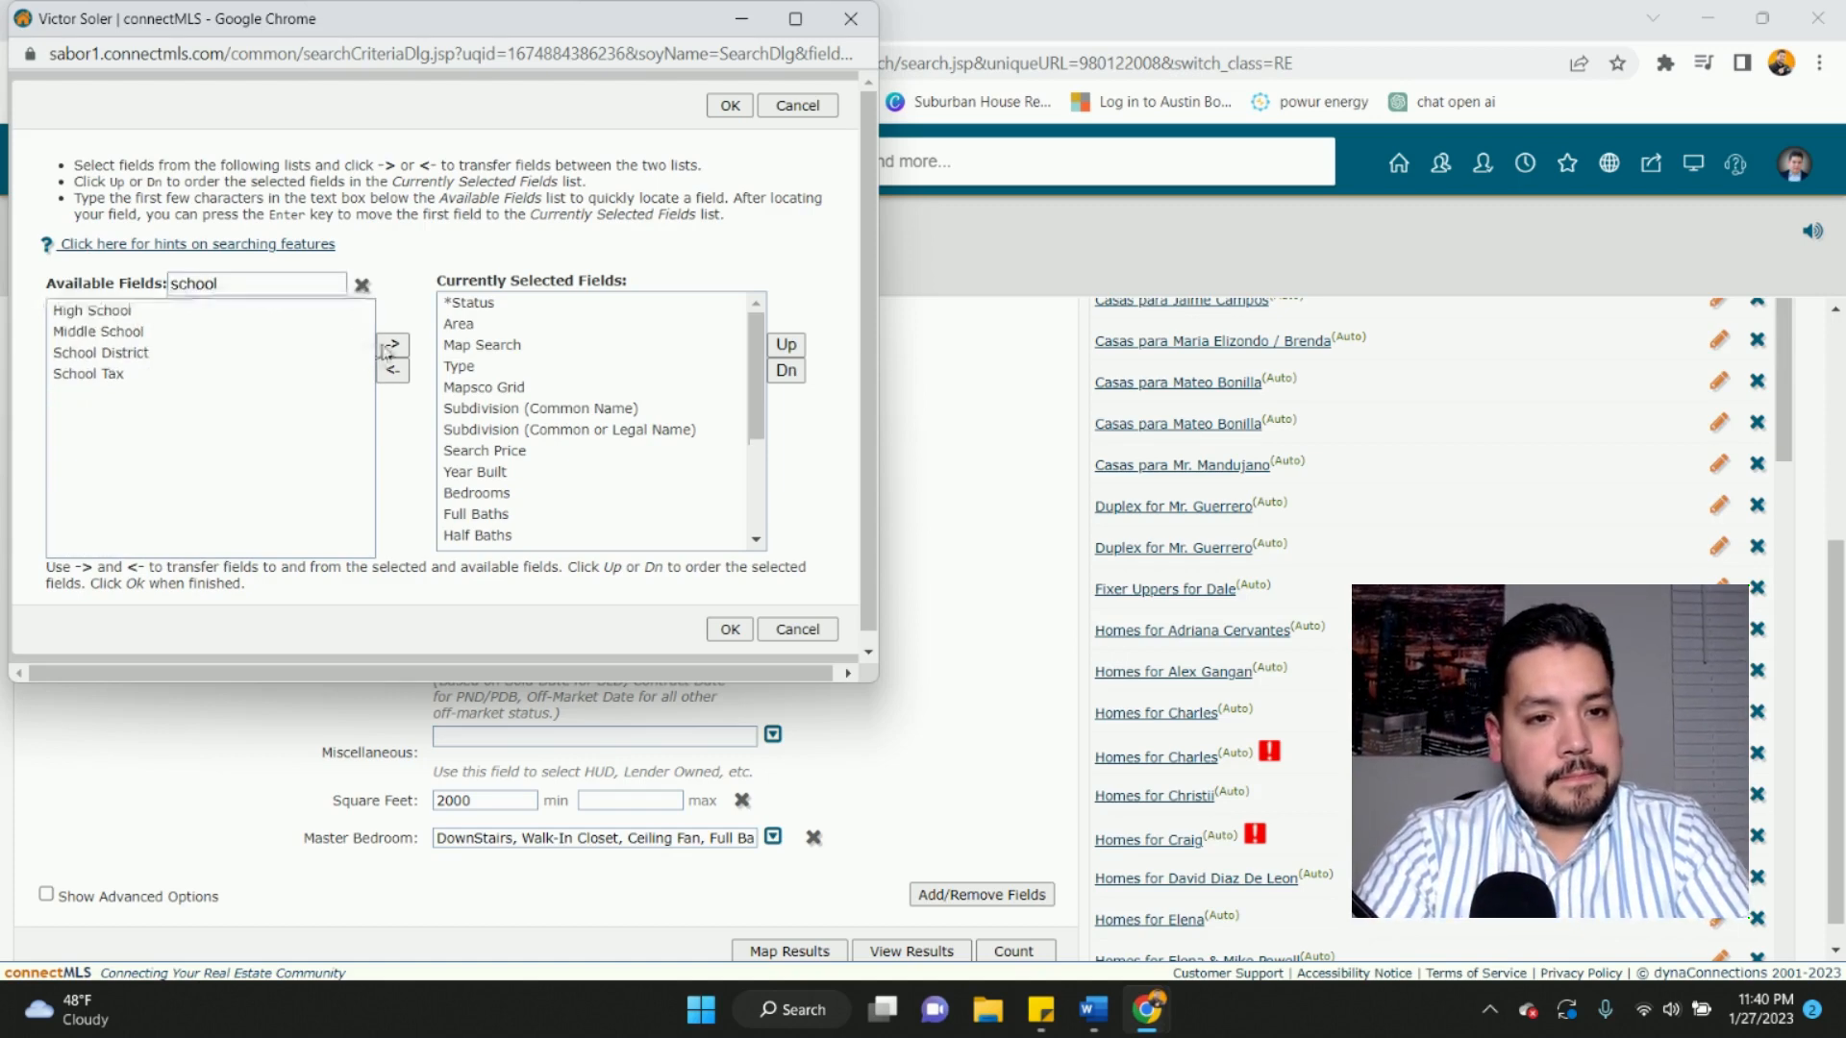
left_click(745, 625)
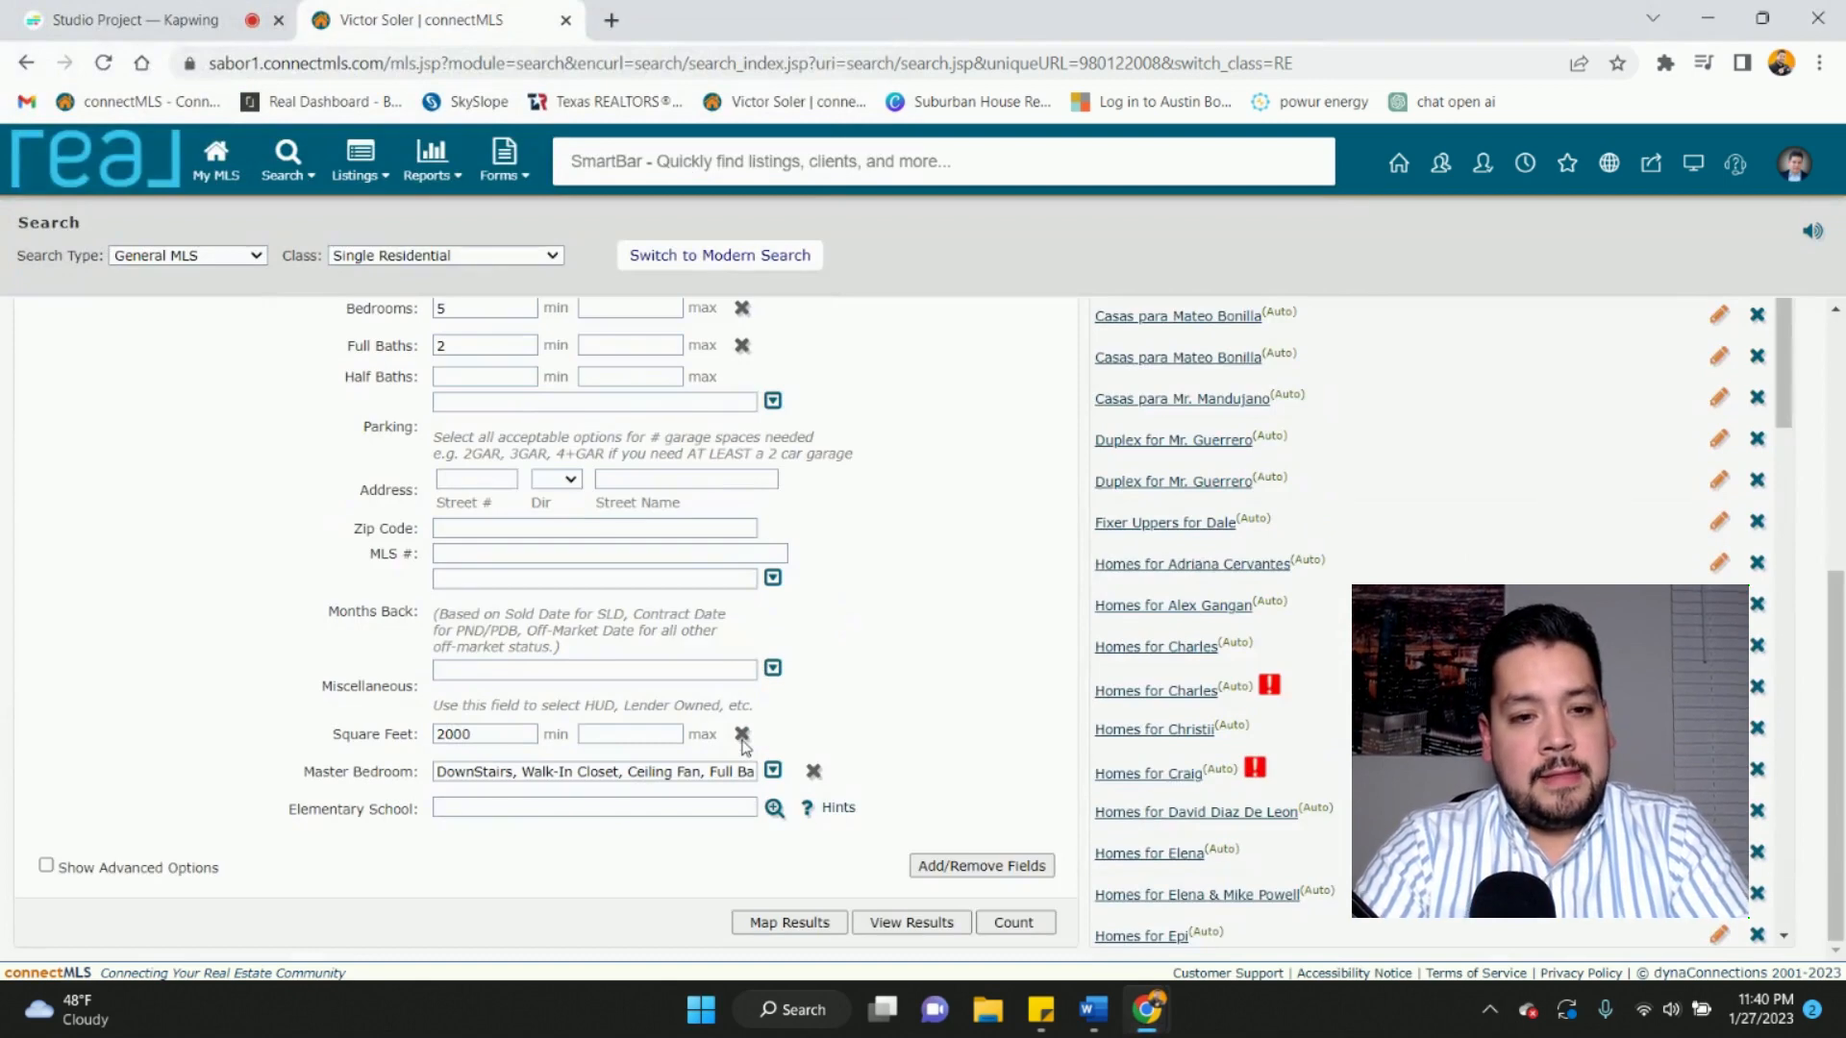
left_click(774, 809)
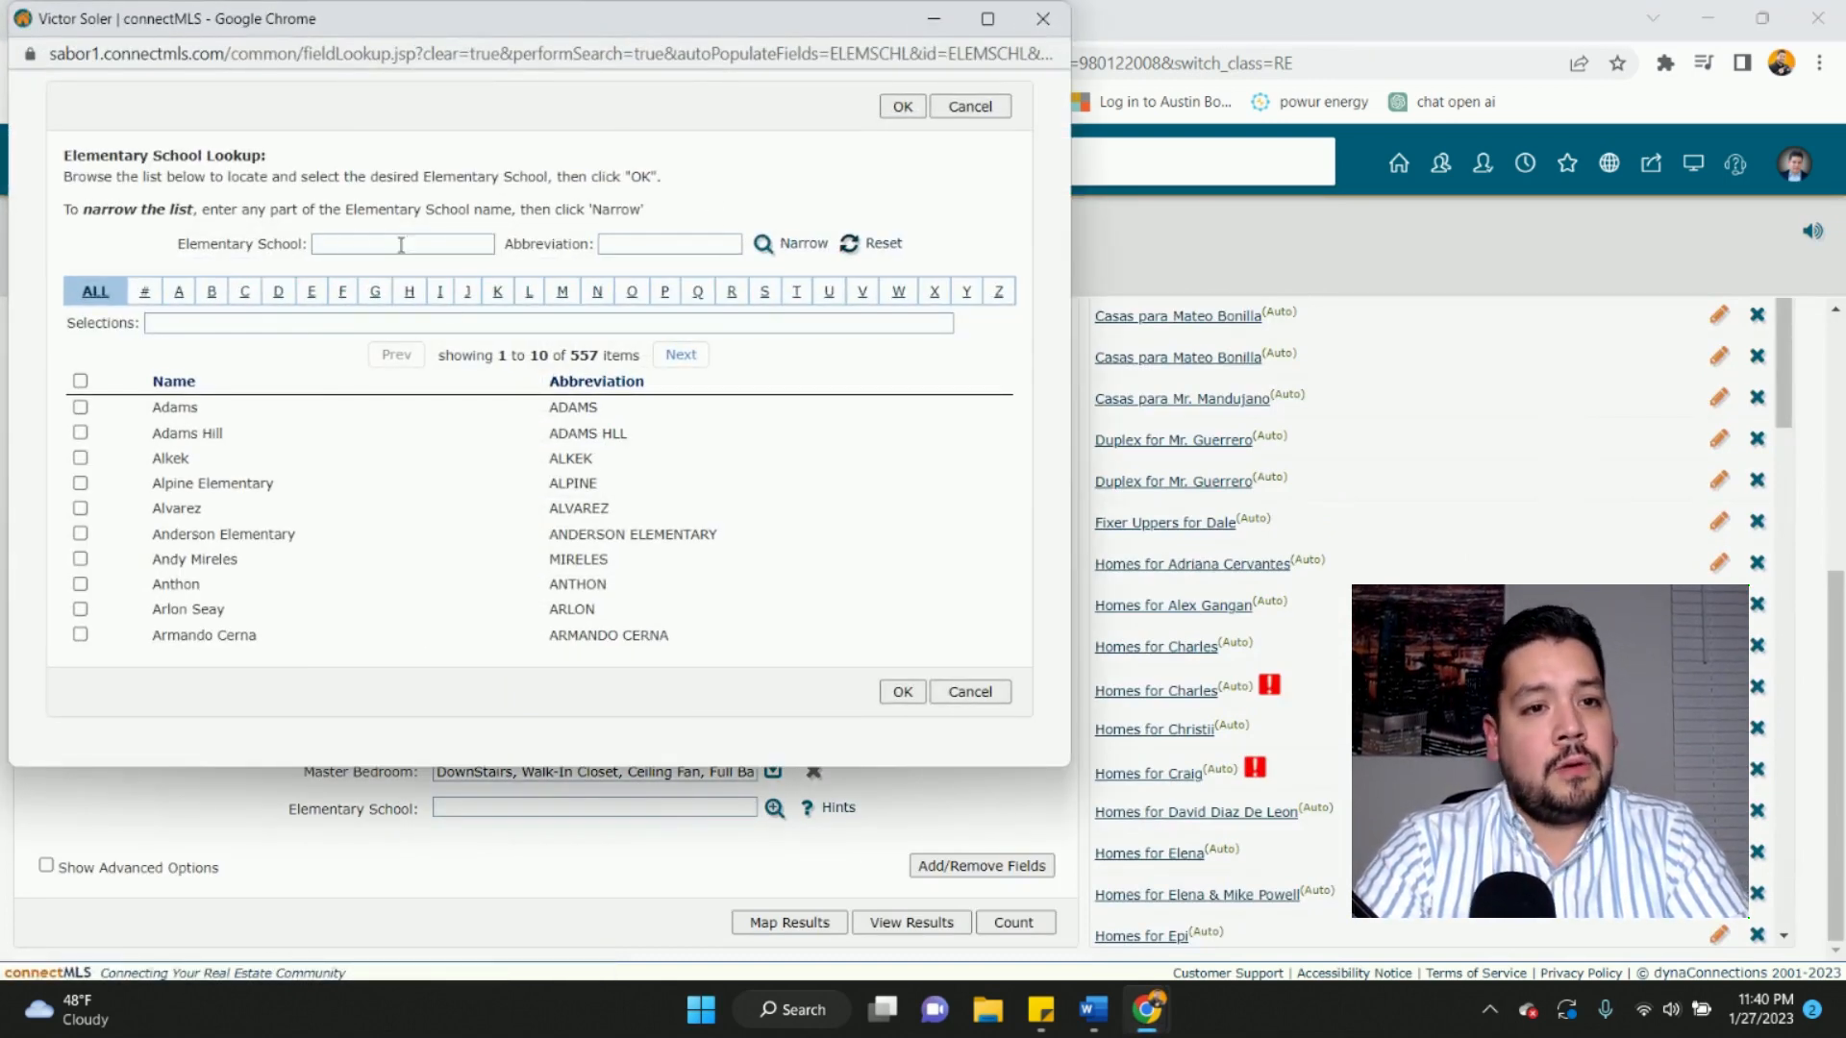
left_click(1058, 20)
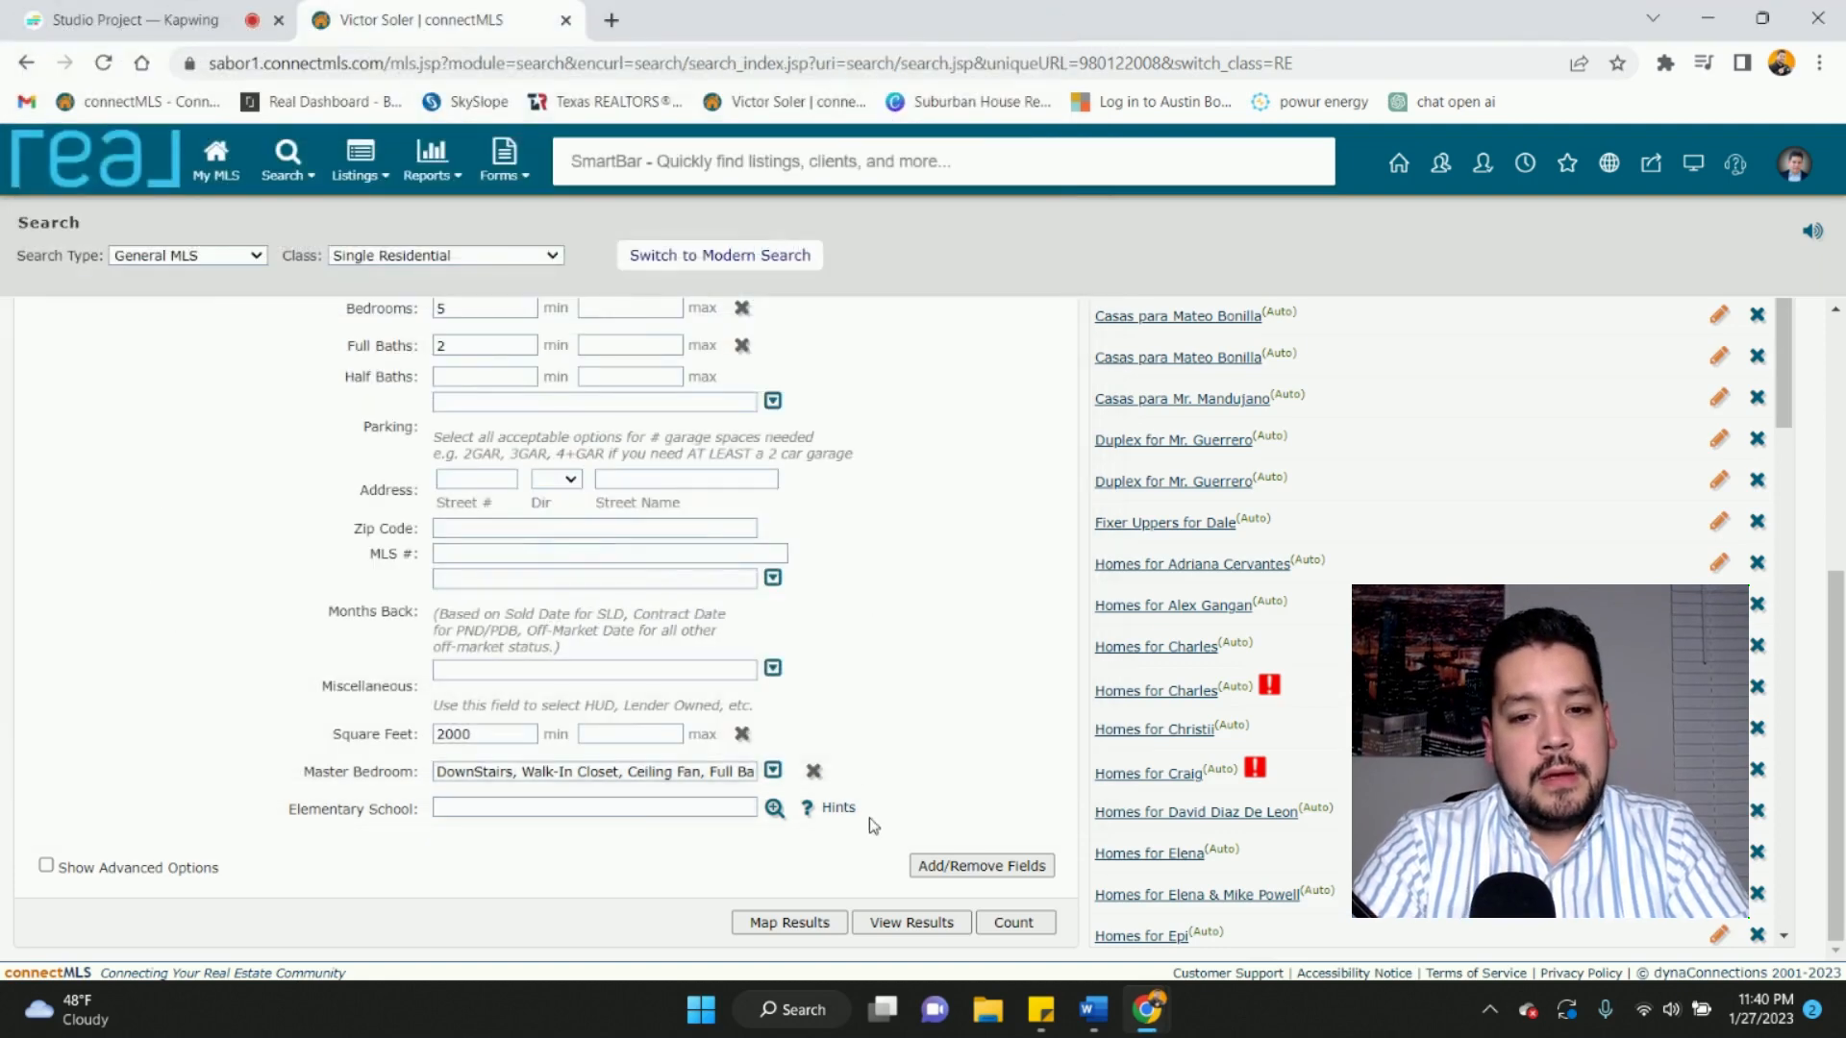
mouse_move(1046, 1017)
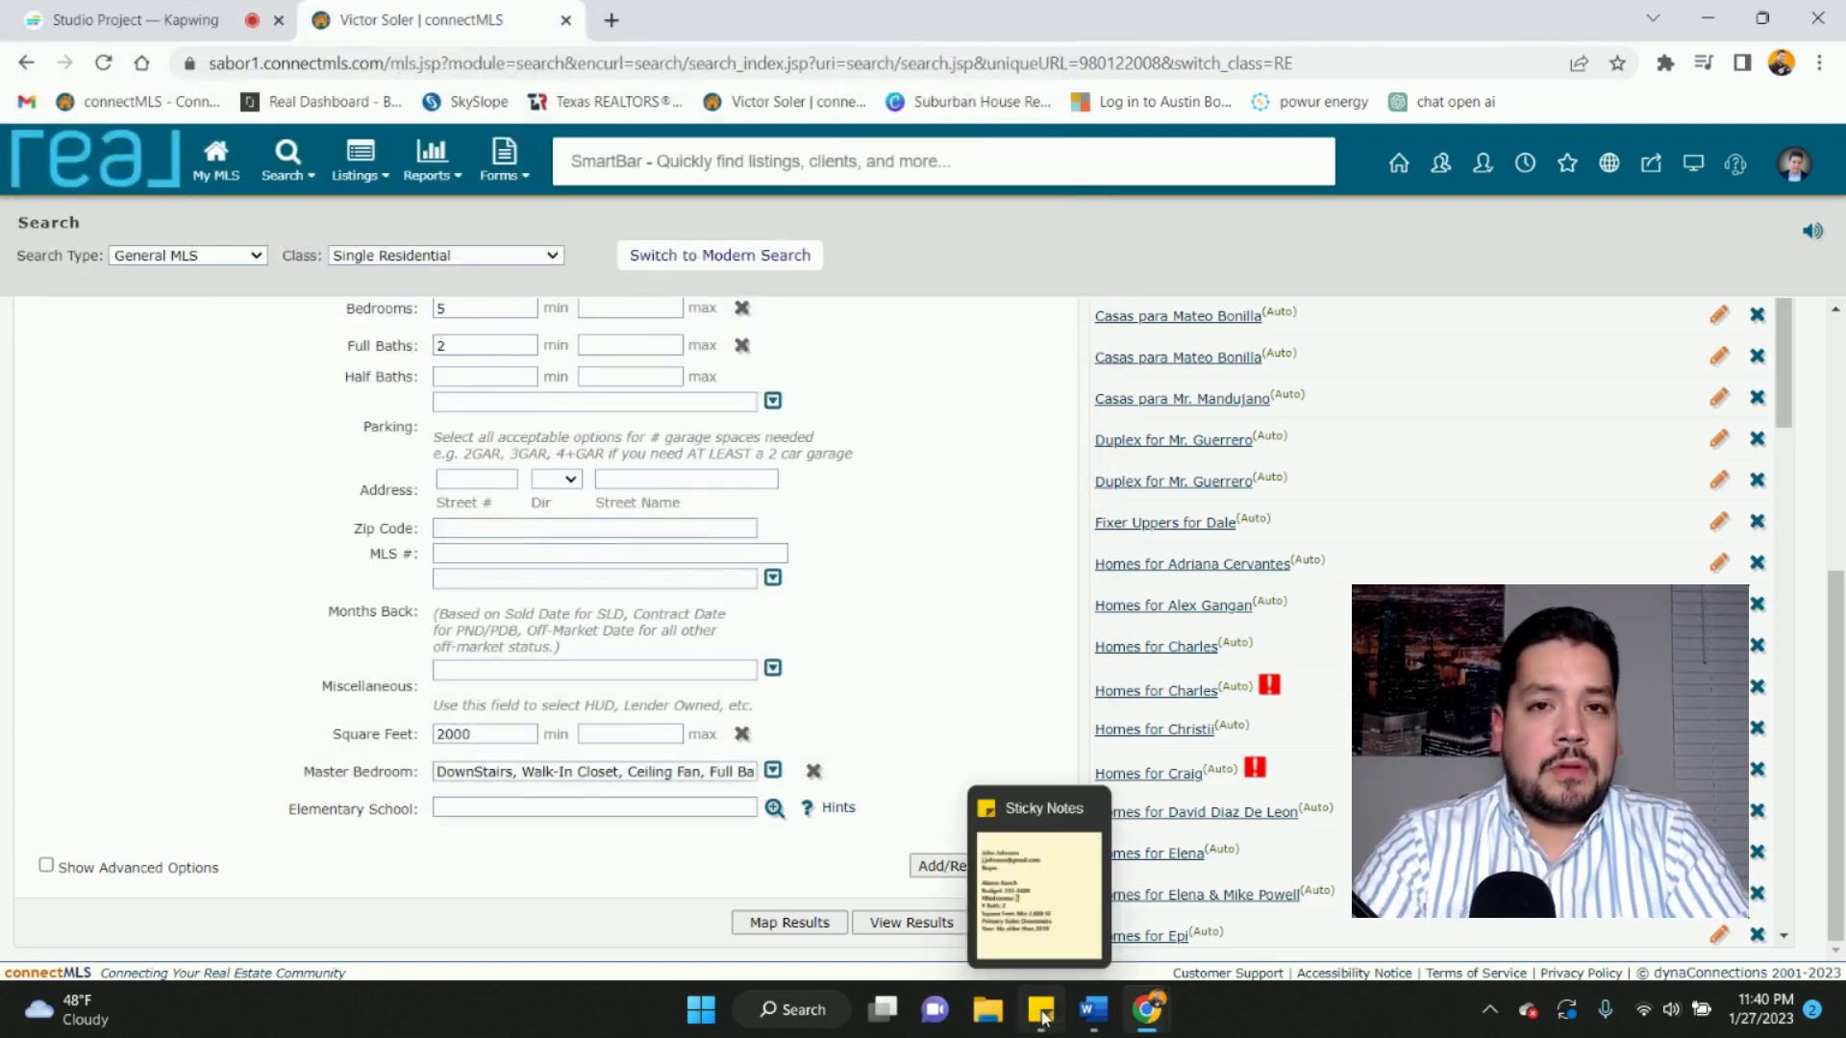
- Add the HOA field (filtered by 'hoa') to the search form without picking any option
left_click(982, 865)
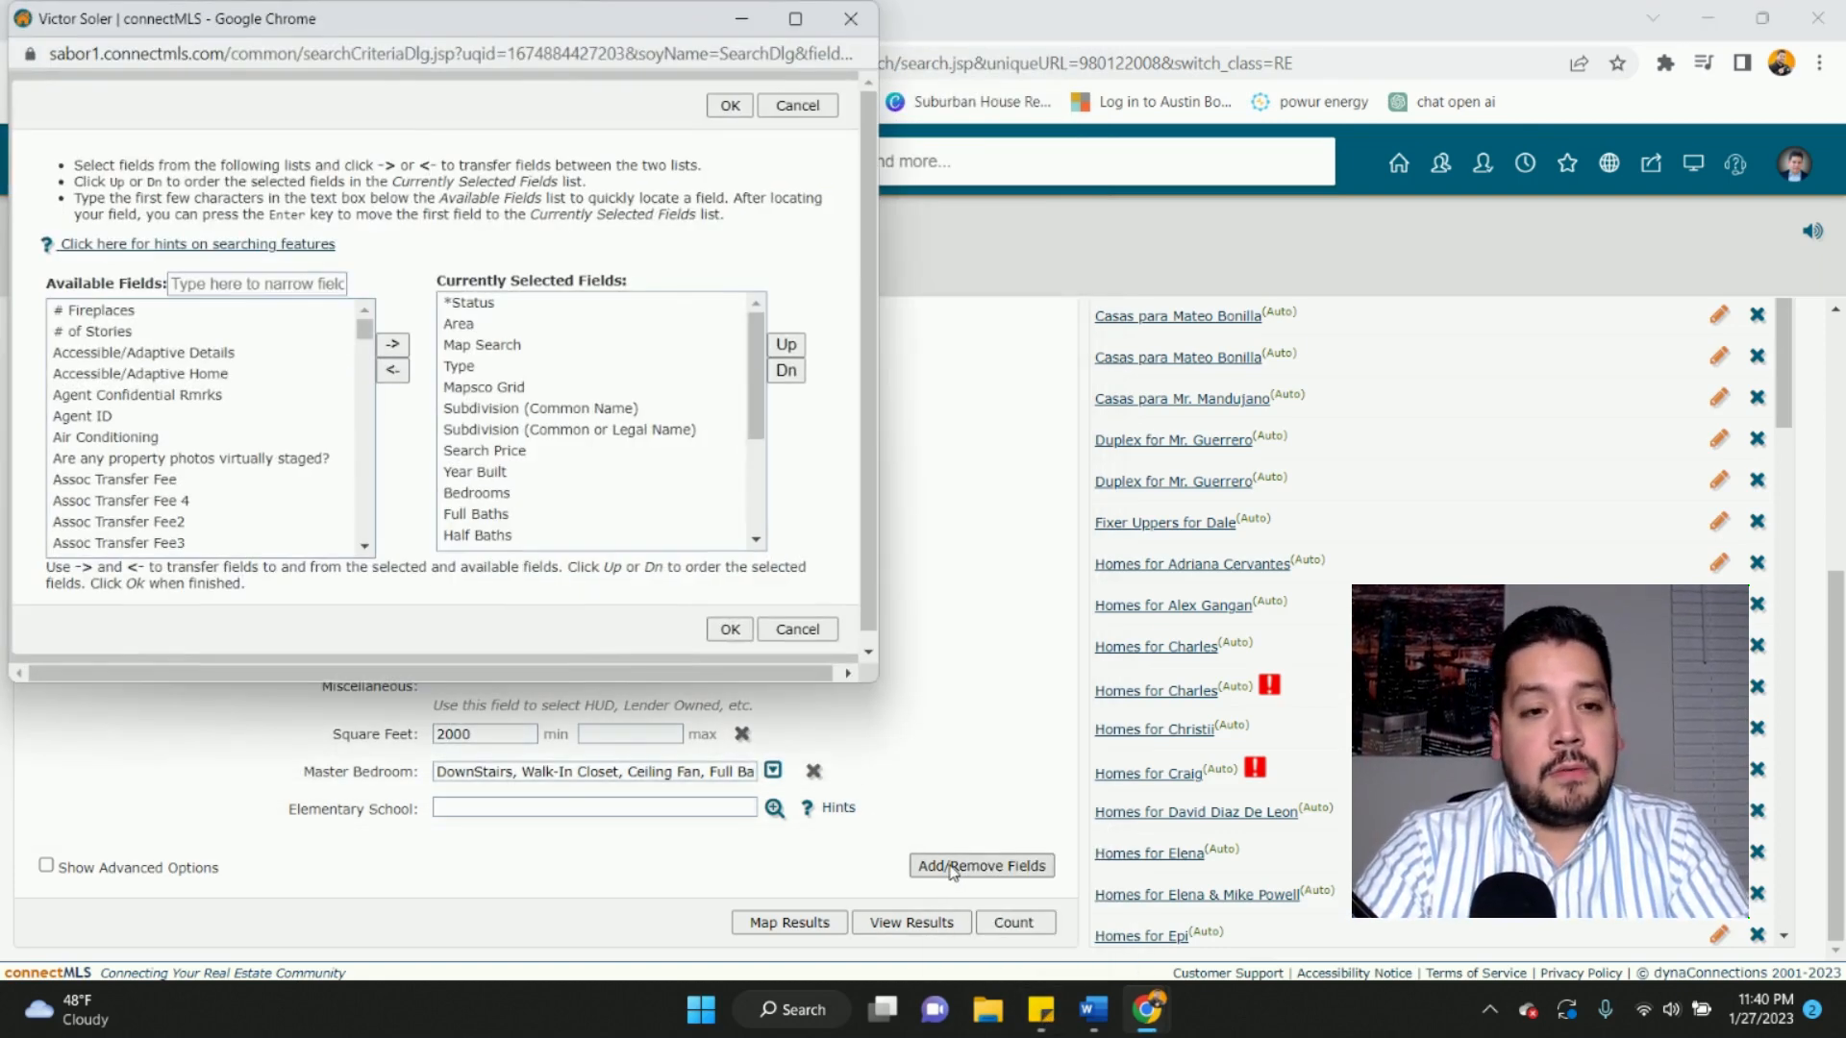
left_click(243, 285)
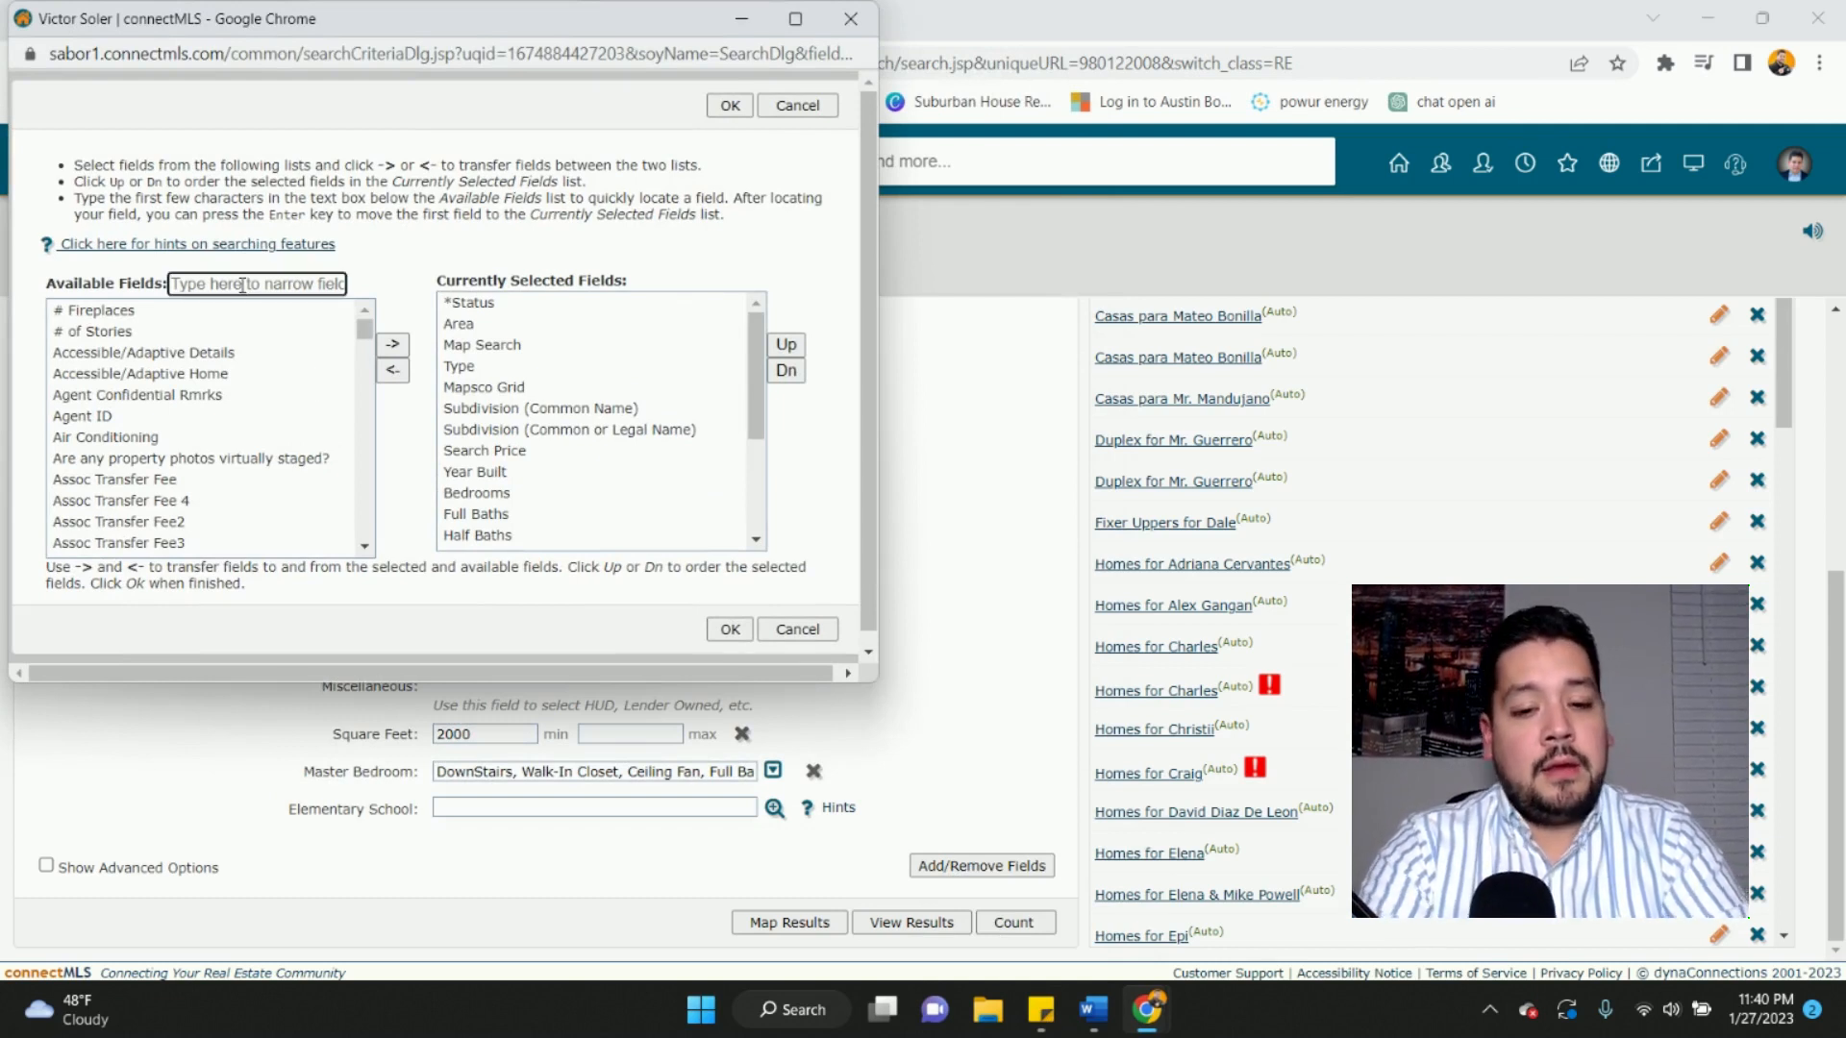
type("hoa")
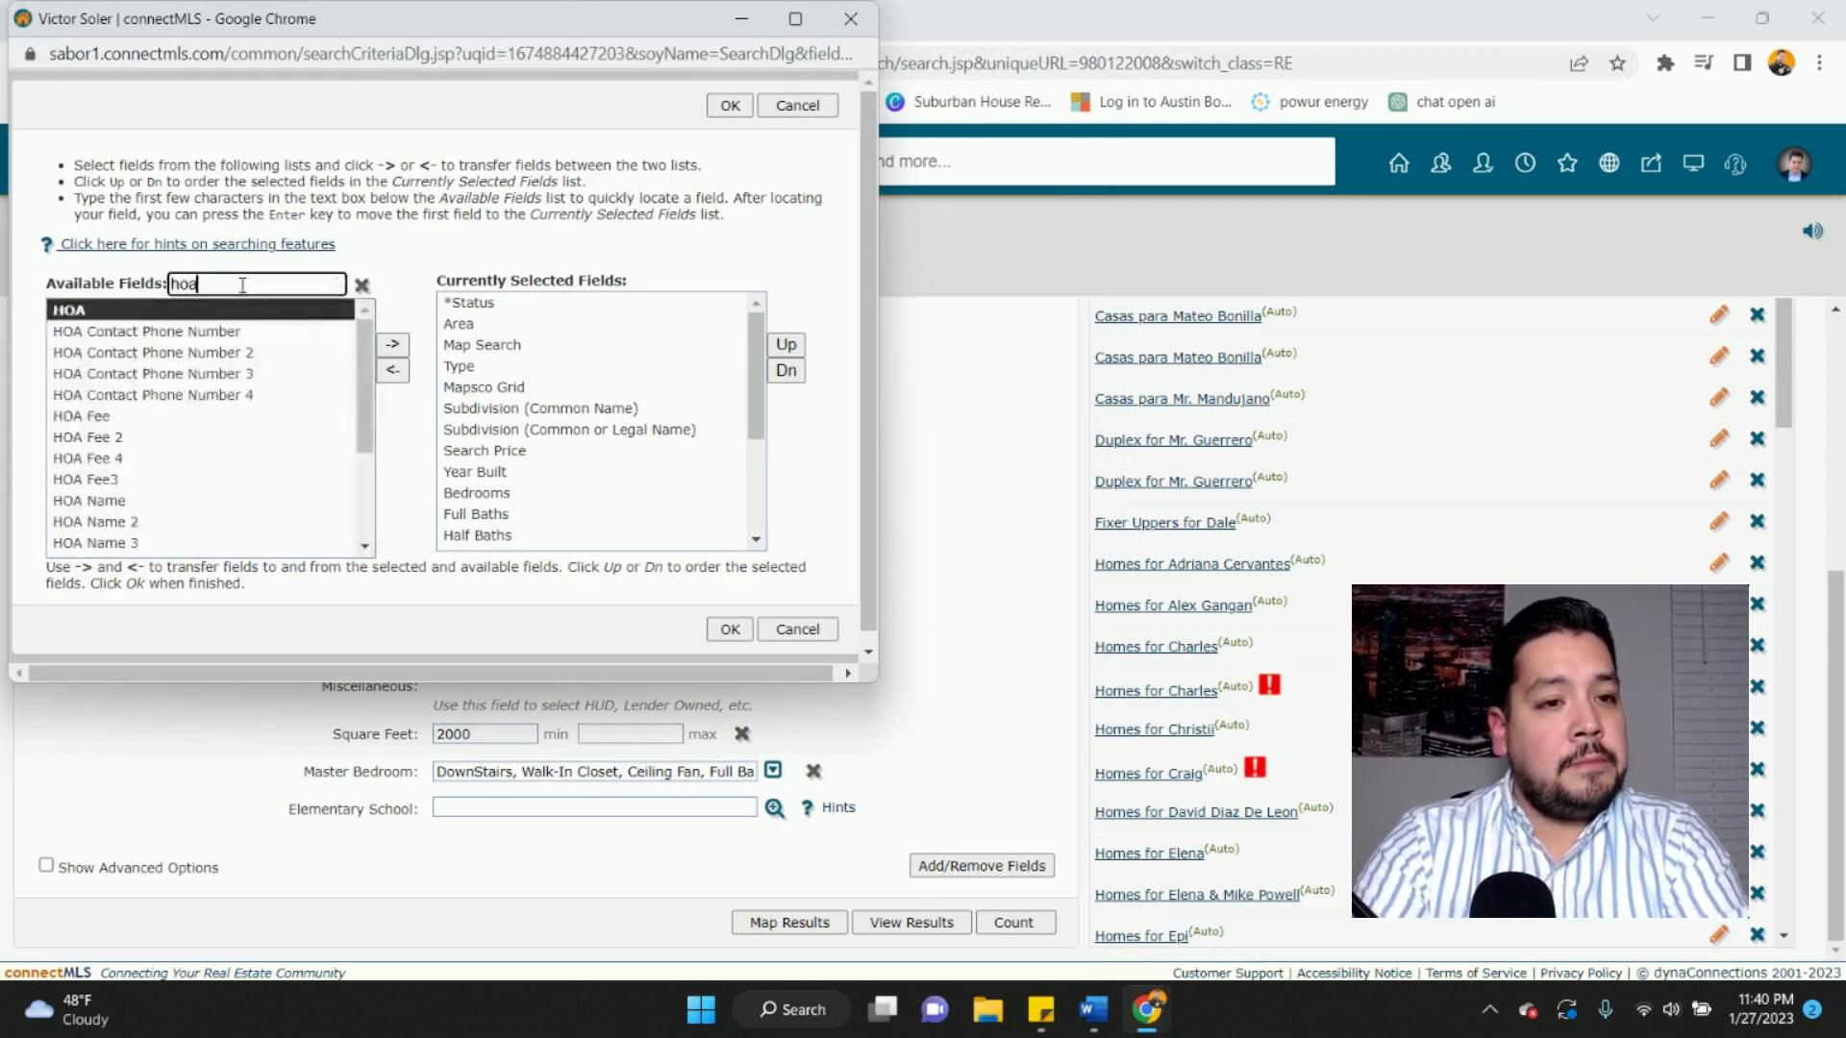
left_click(198, 313)
left_click(228, 318)
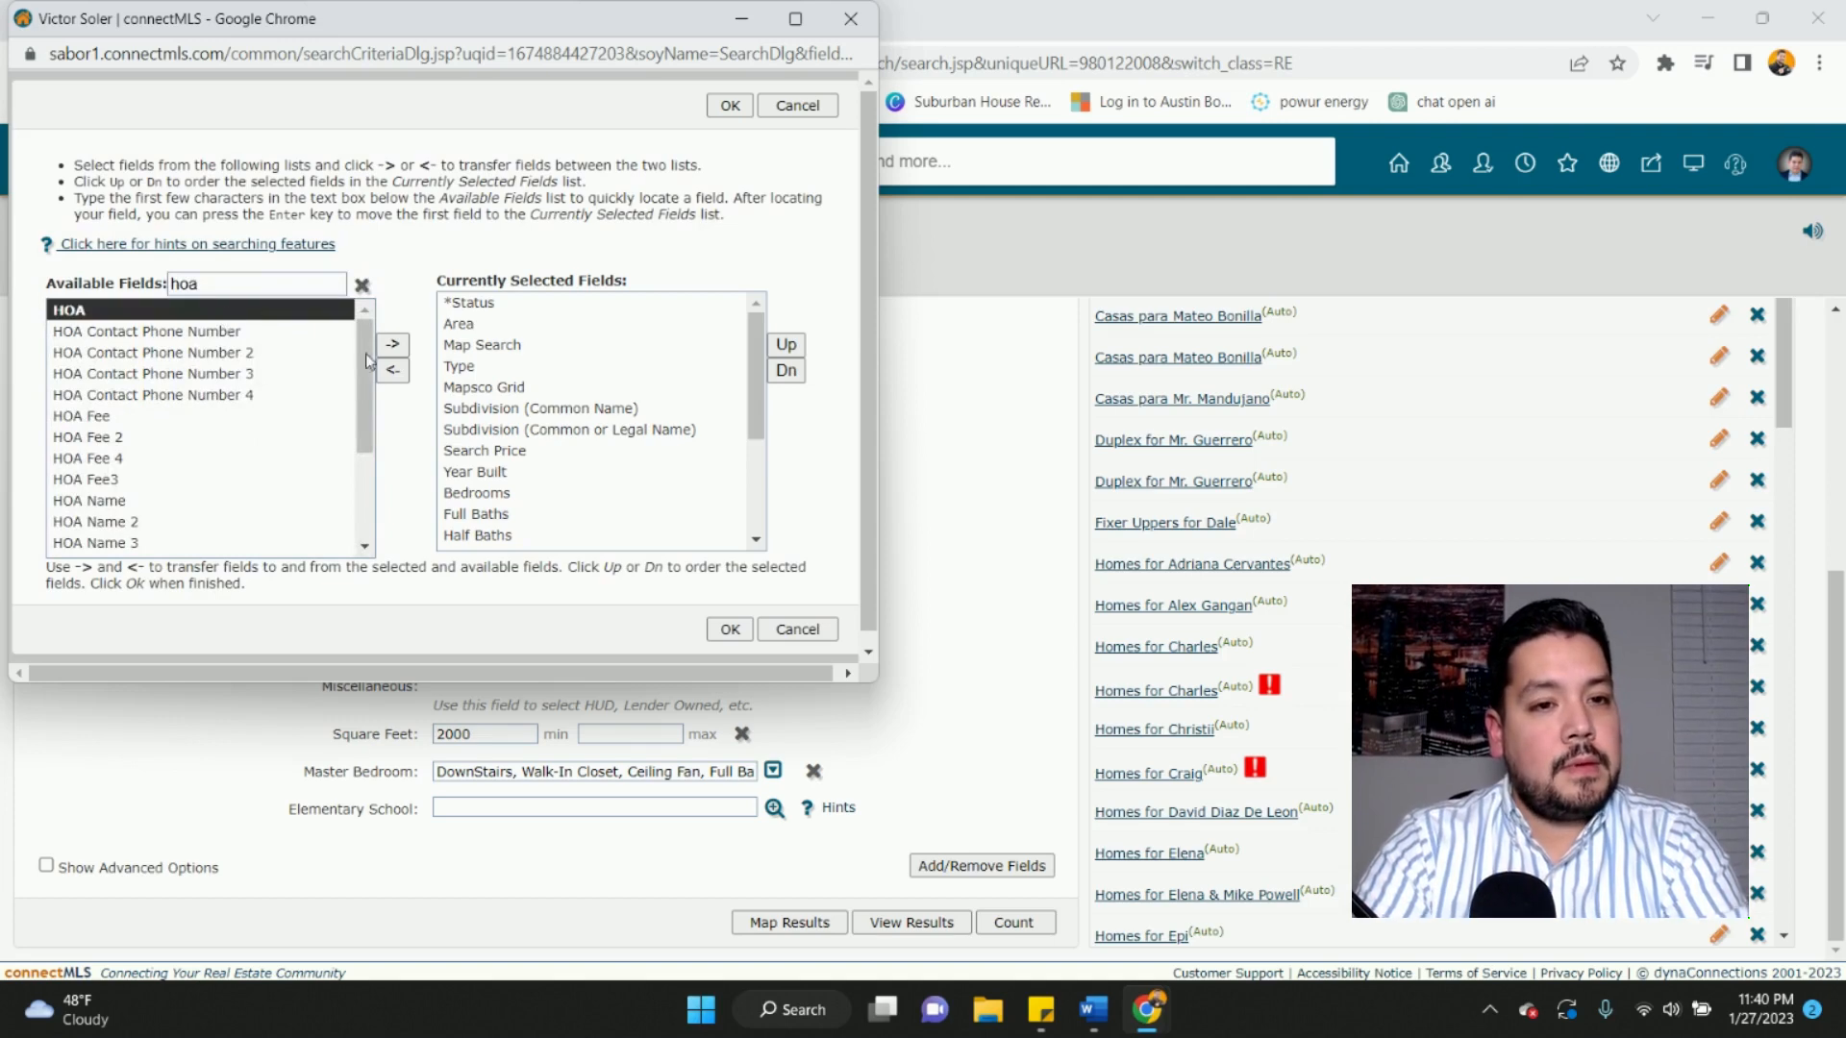
left_click(392, 345)
left_click(727, 628)
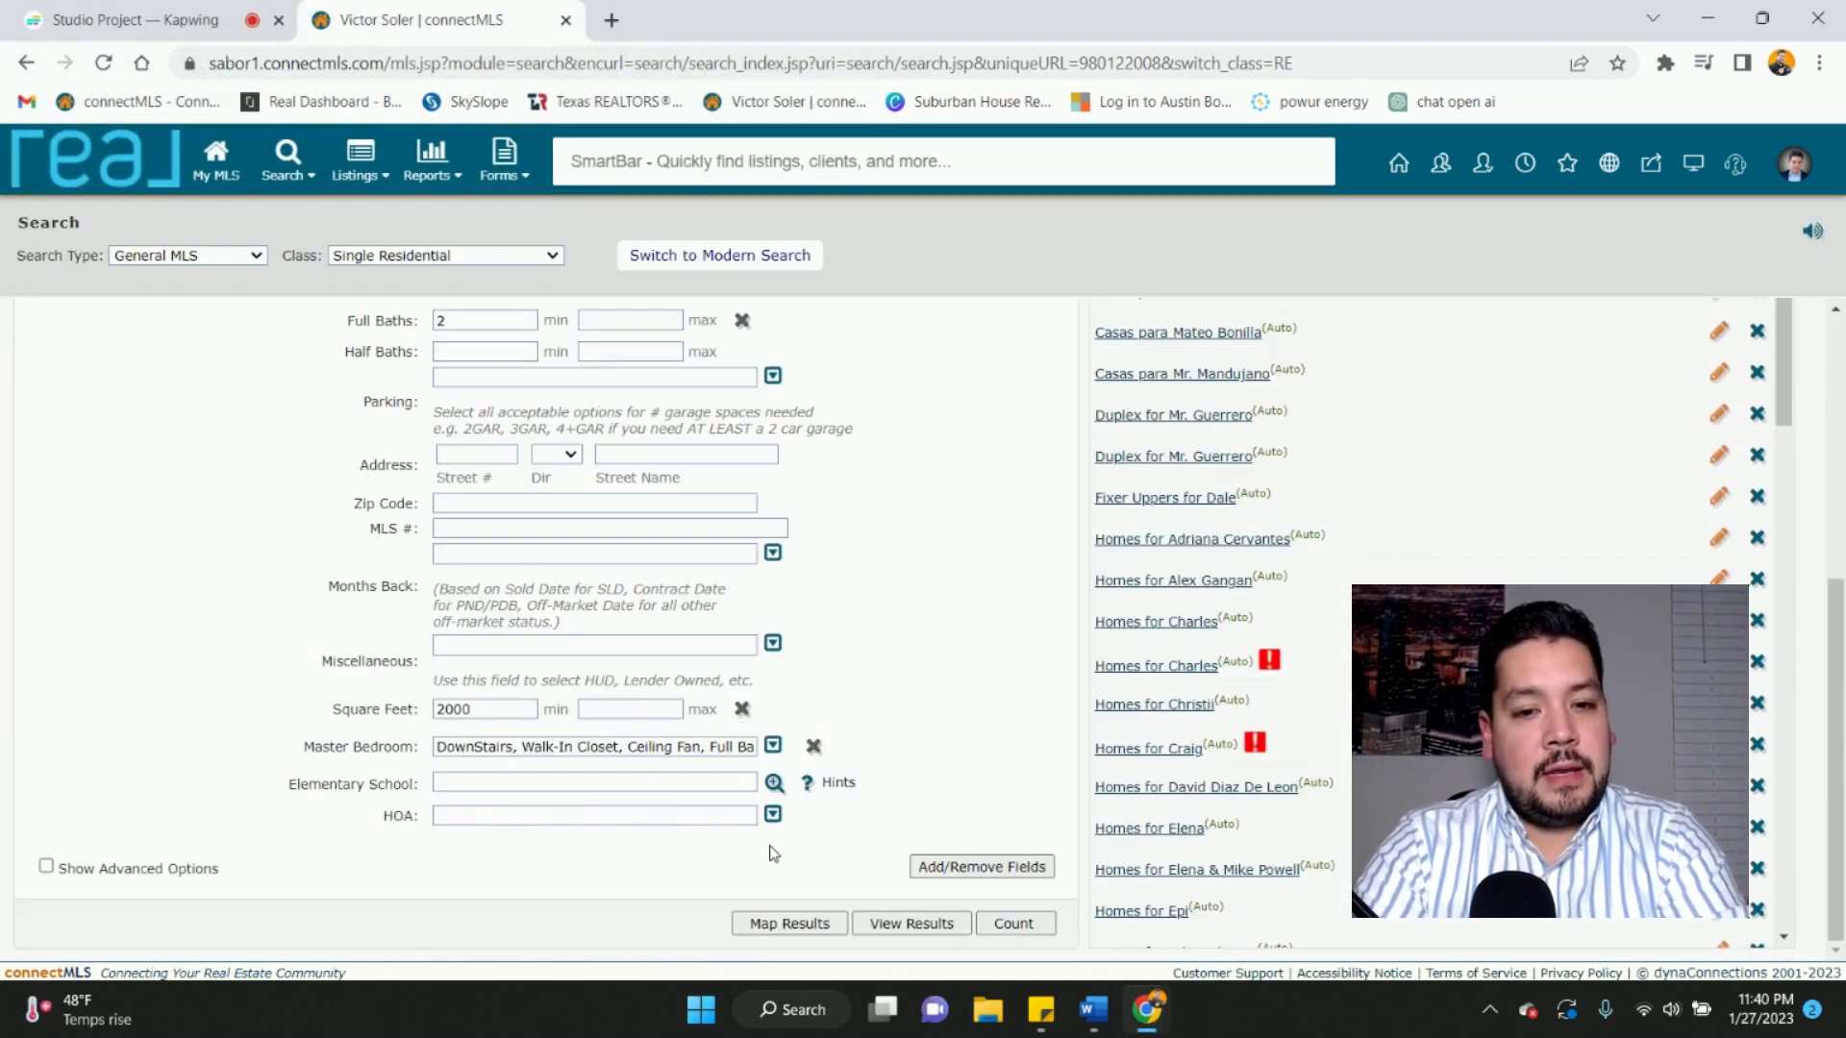
left_click(773, 814)
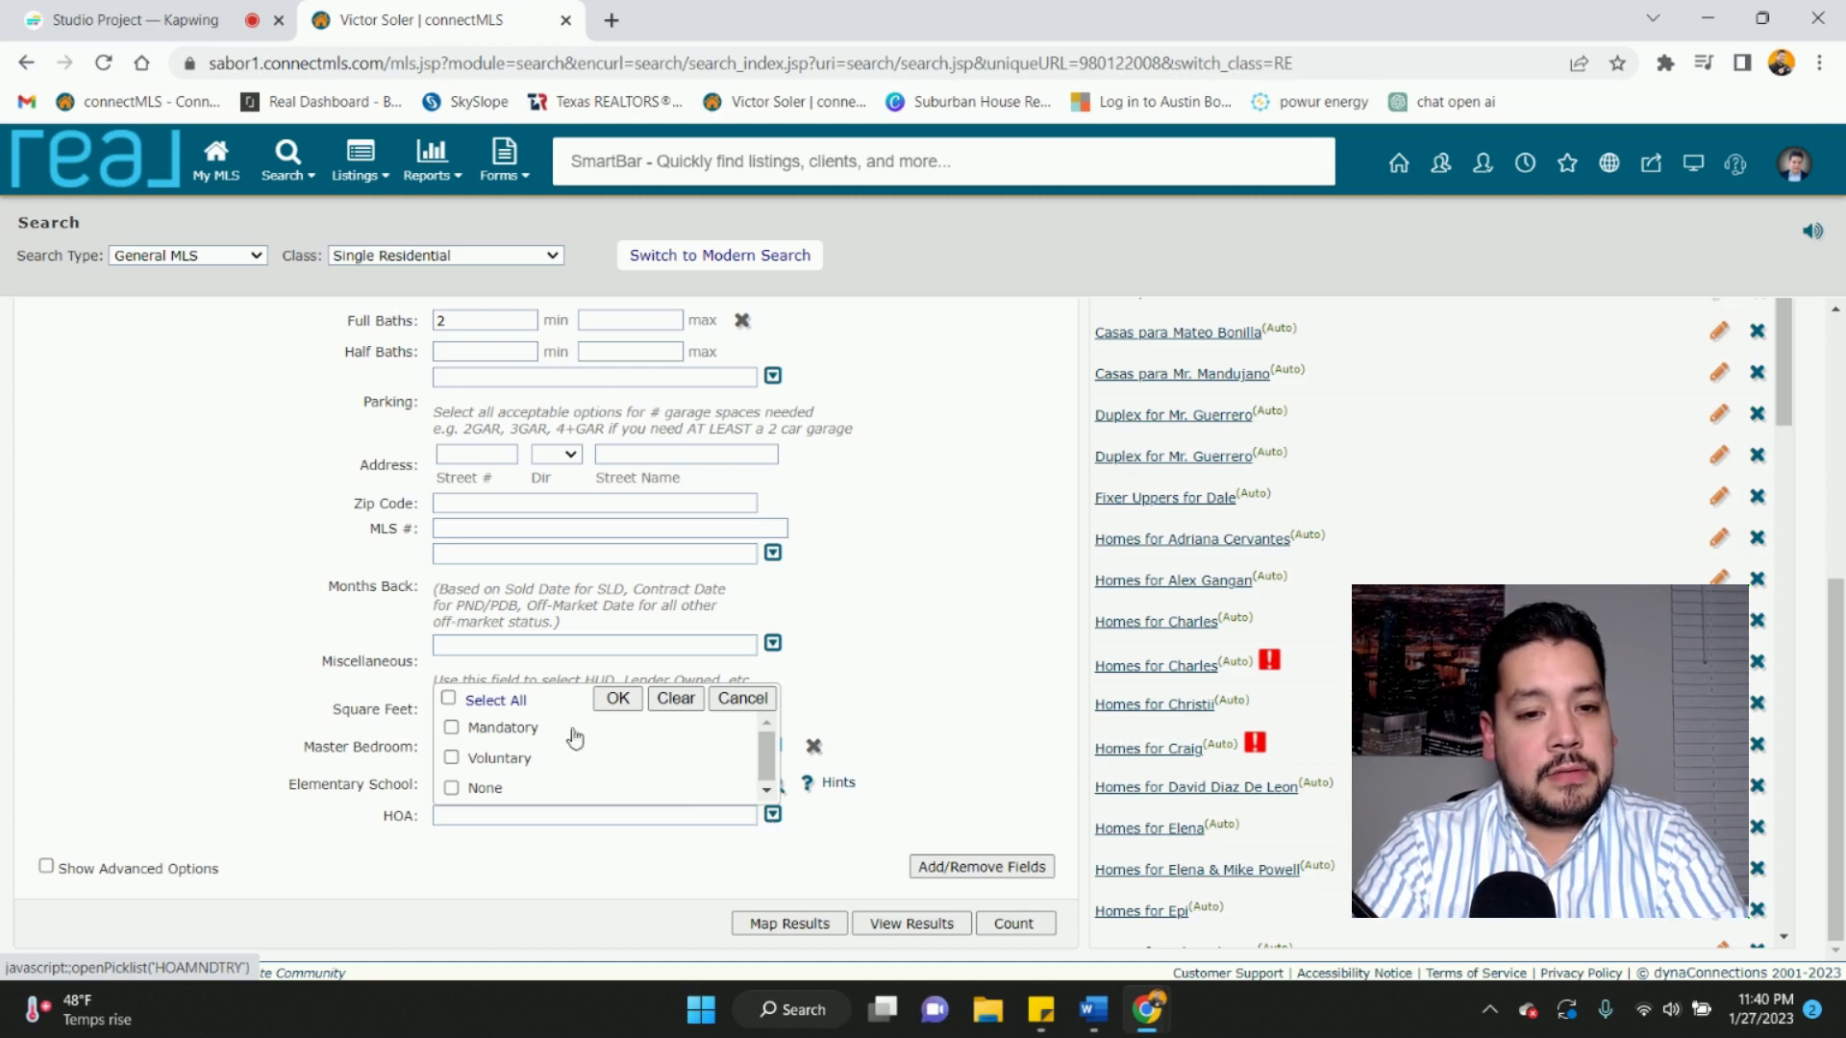
left_click(743, 699)
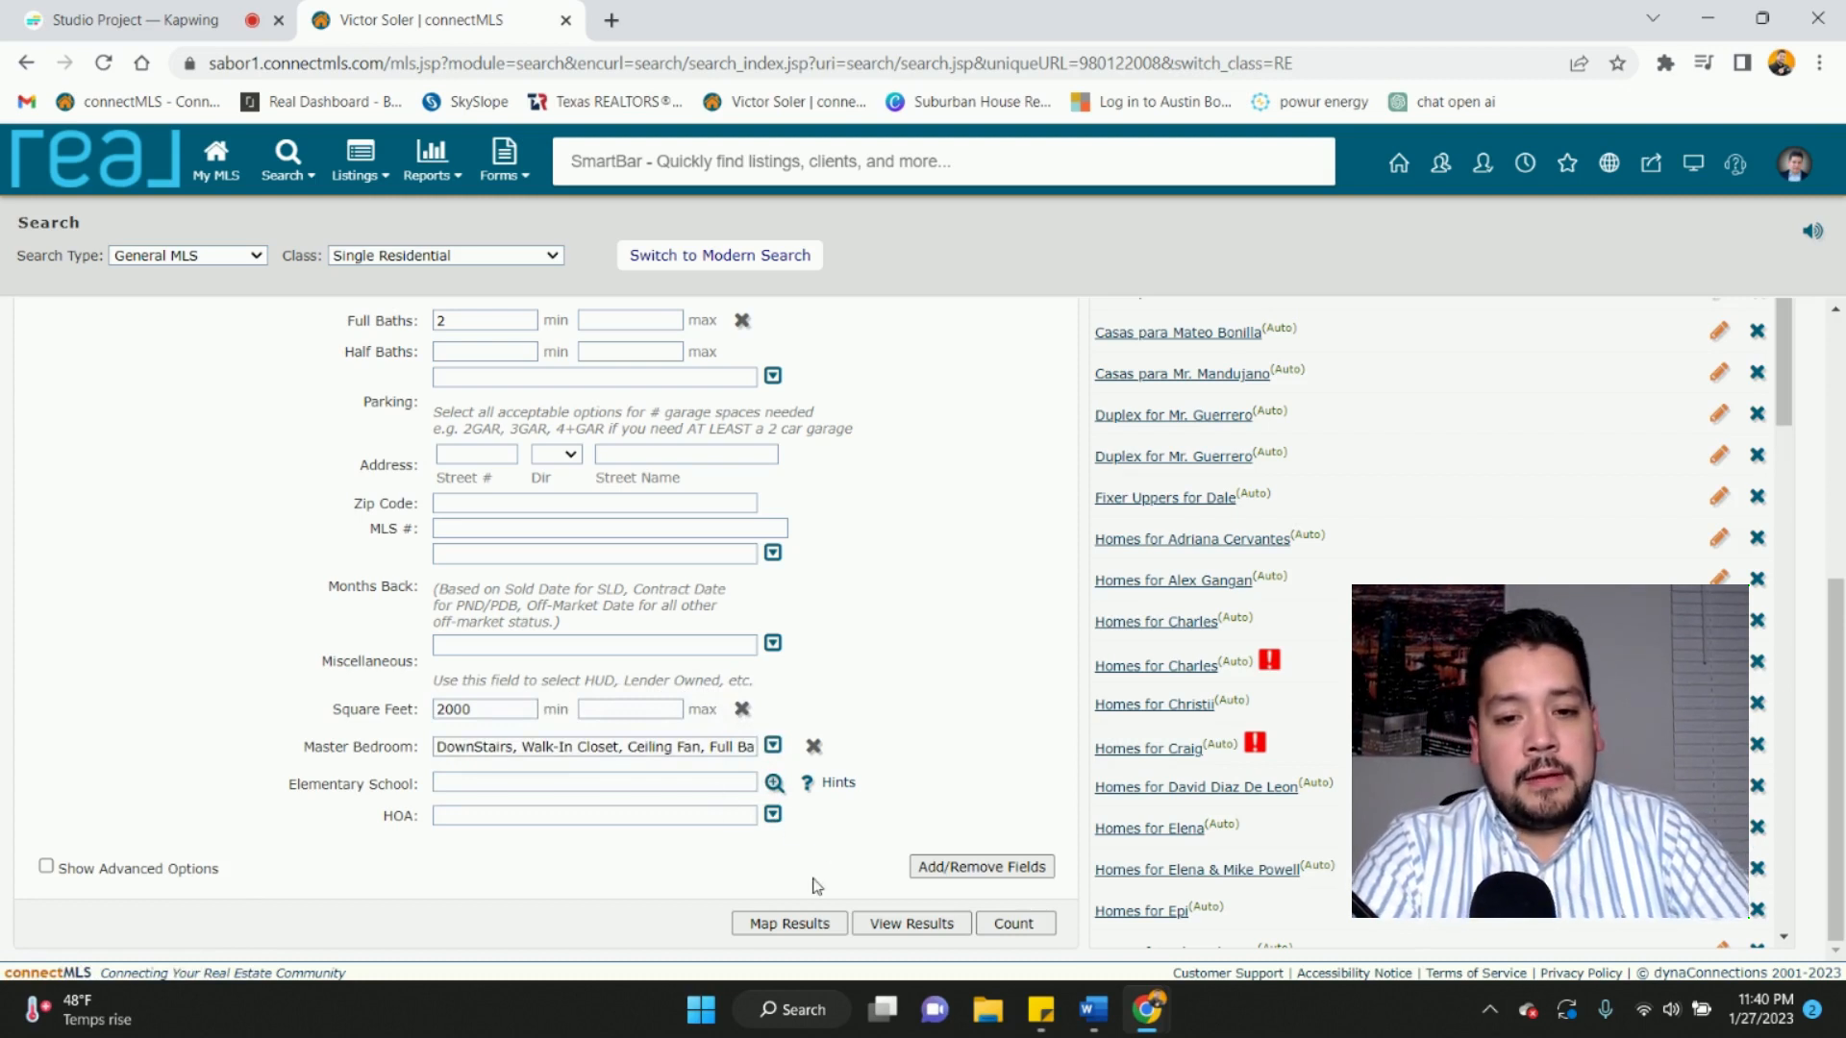
- Map the search results, showing one matching listing
scroll(962, 904, "up", 1)
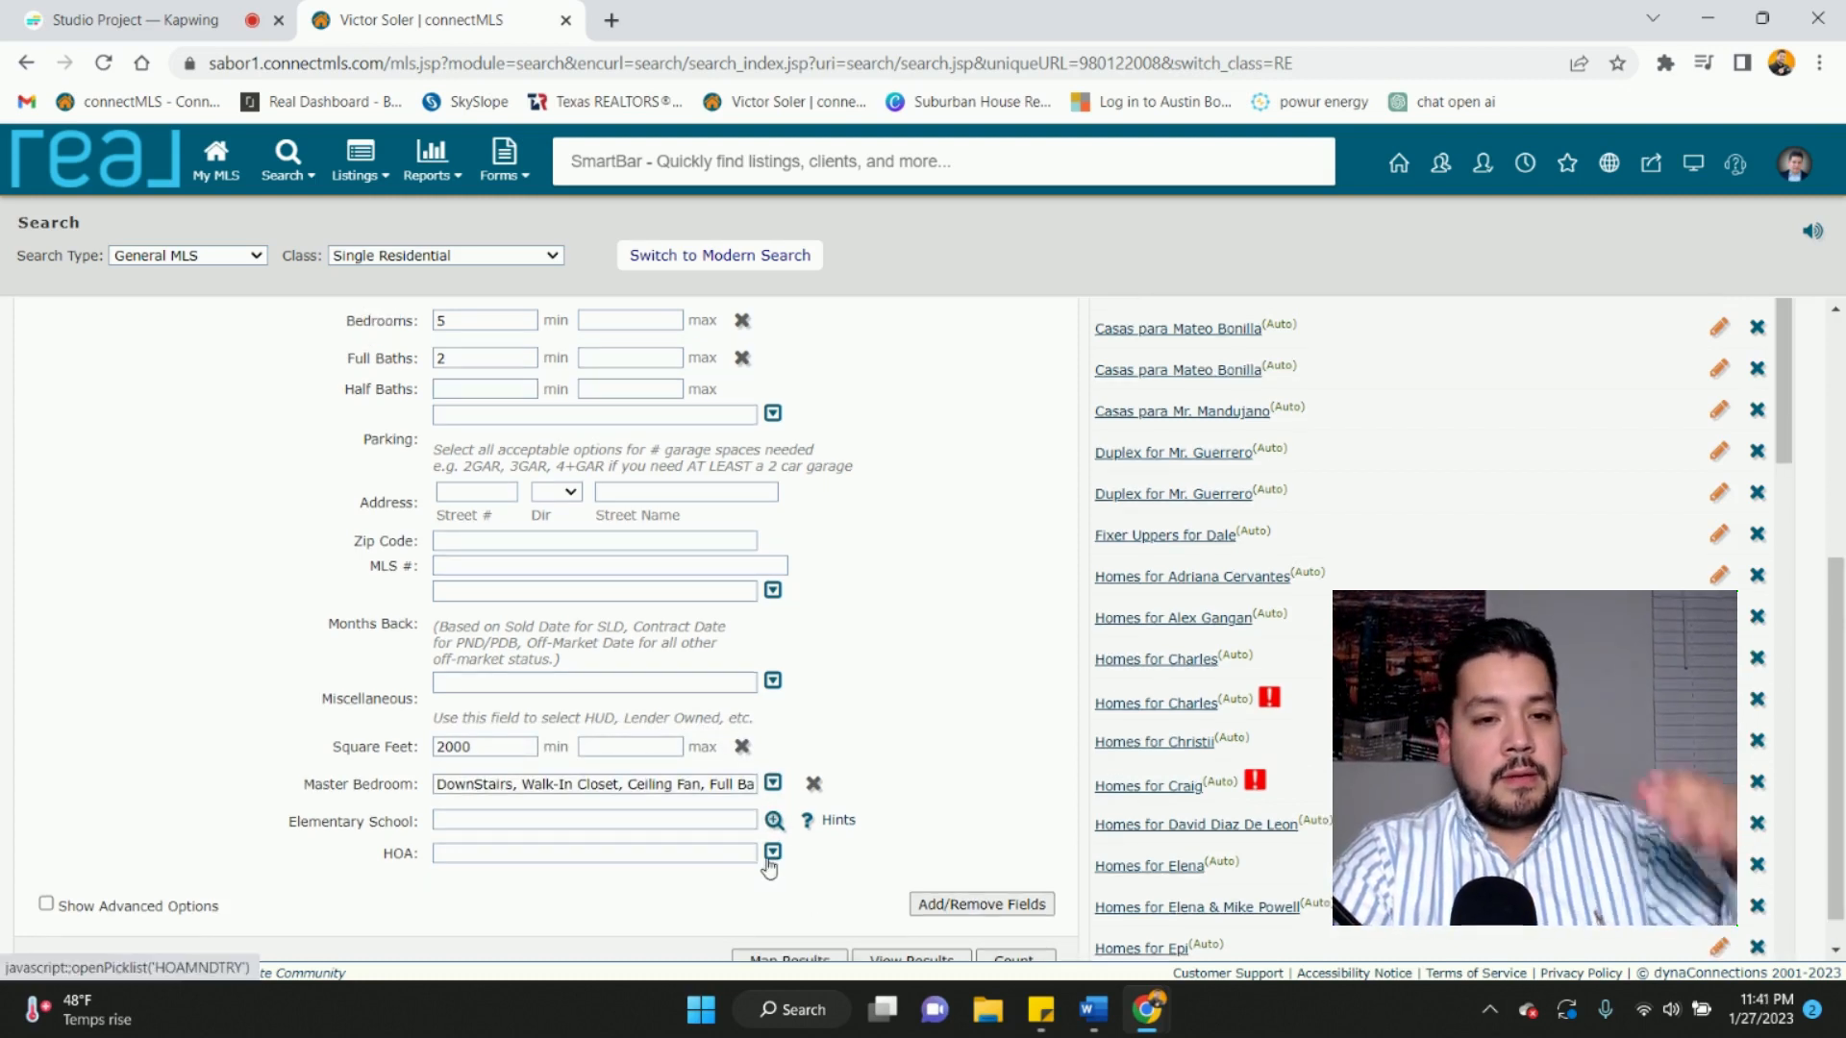
scroll(769, 868, "down", 1)
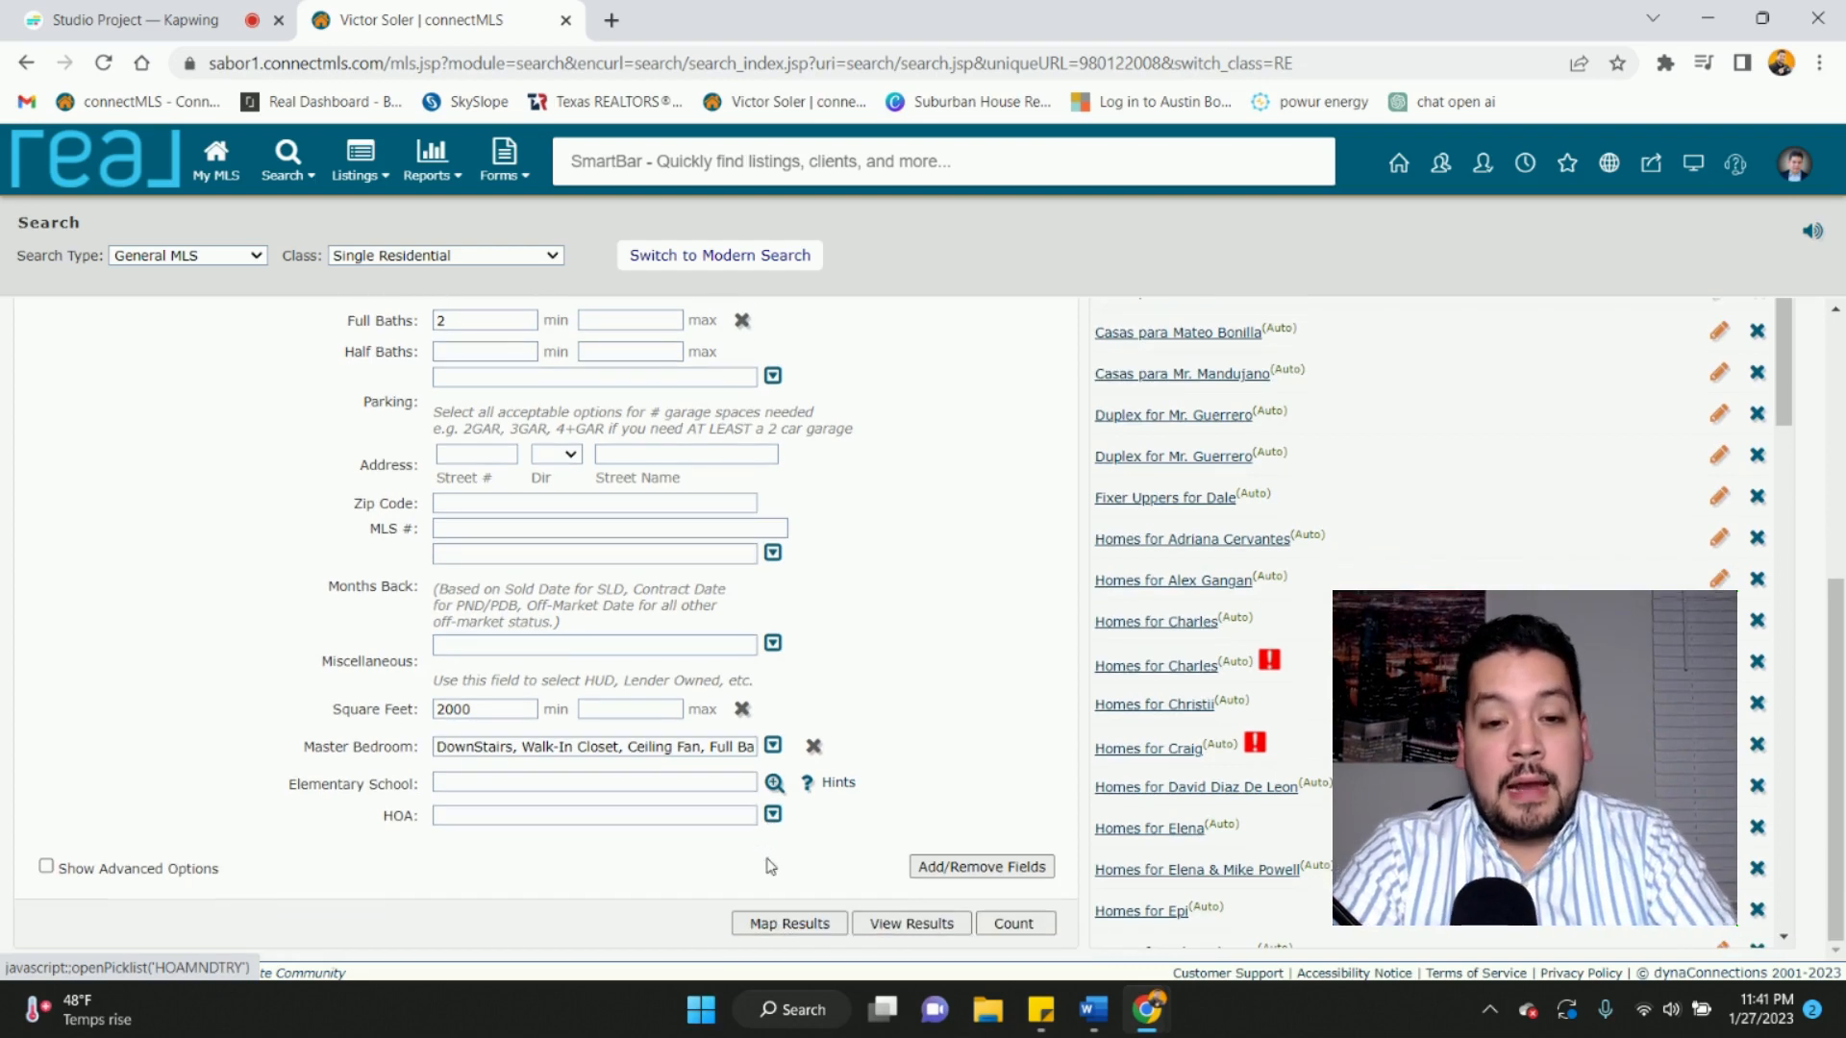
left_click(789, 938)
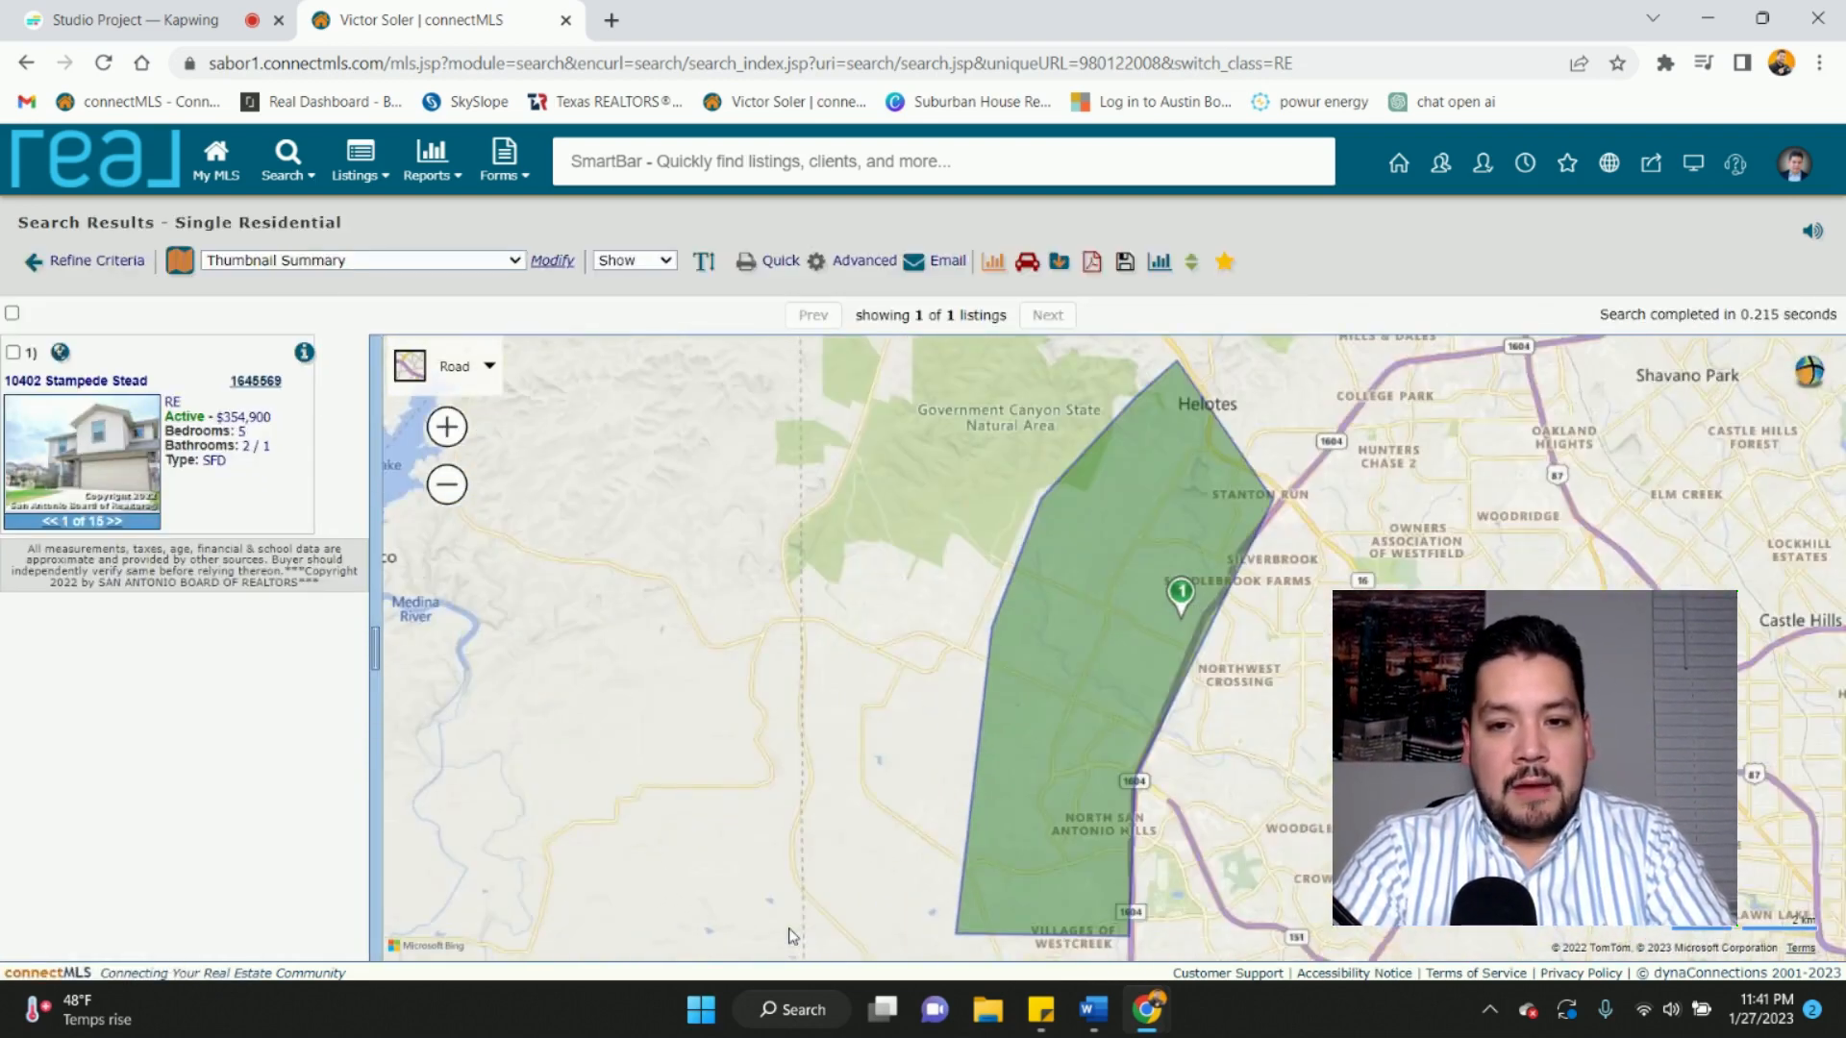
- Change the minimum bedrooms from 5 to 4 and map the updated results
left_click(77, 266)
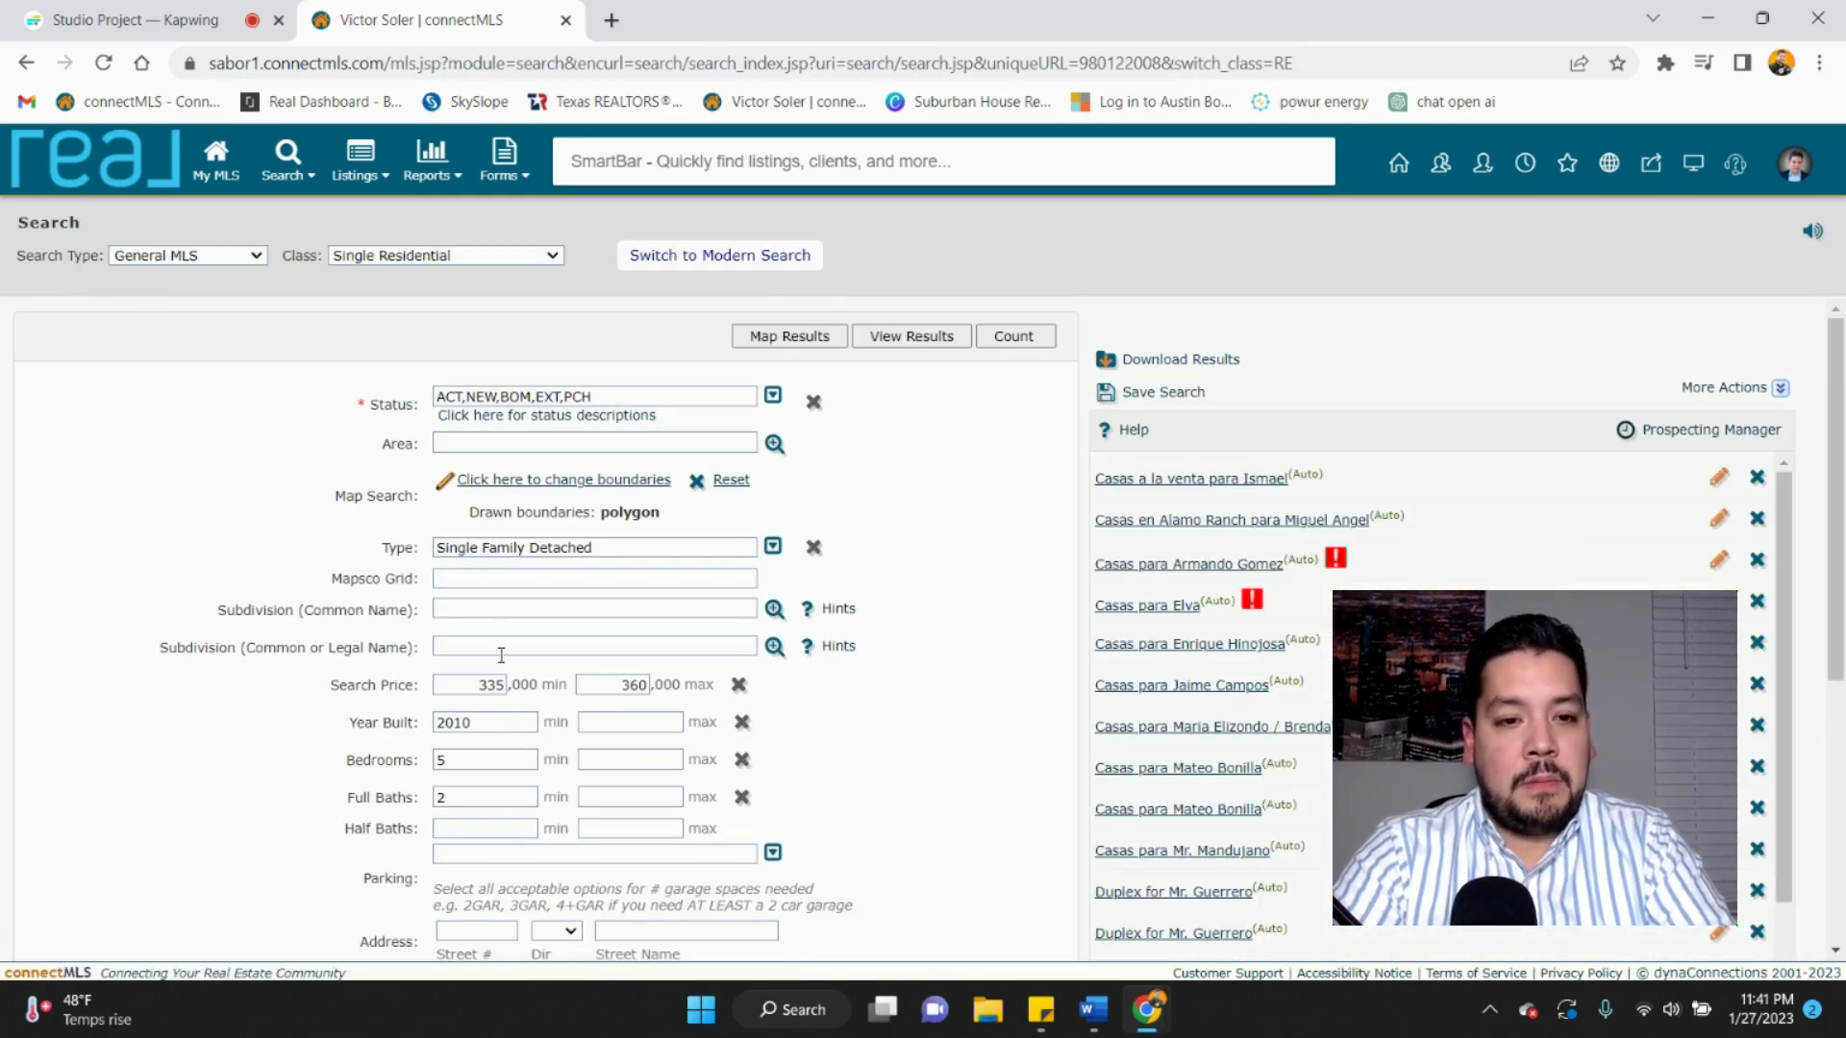
double_click(505, 757)
type("4")
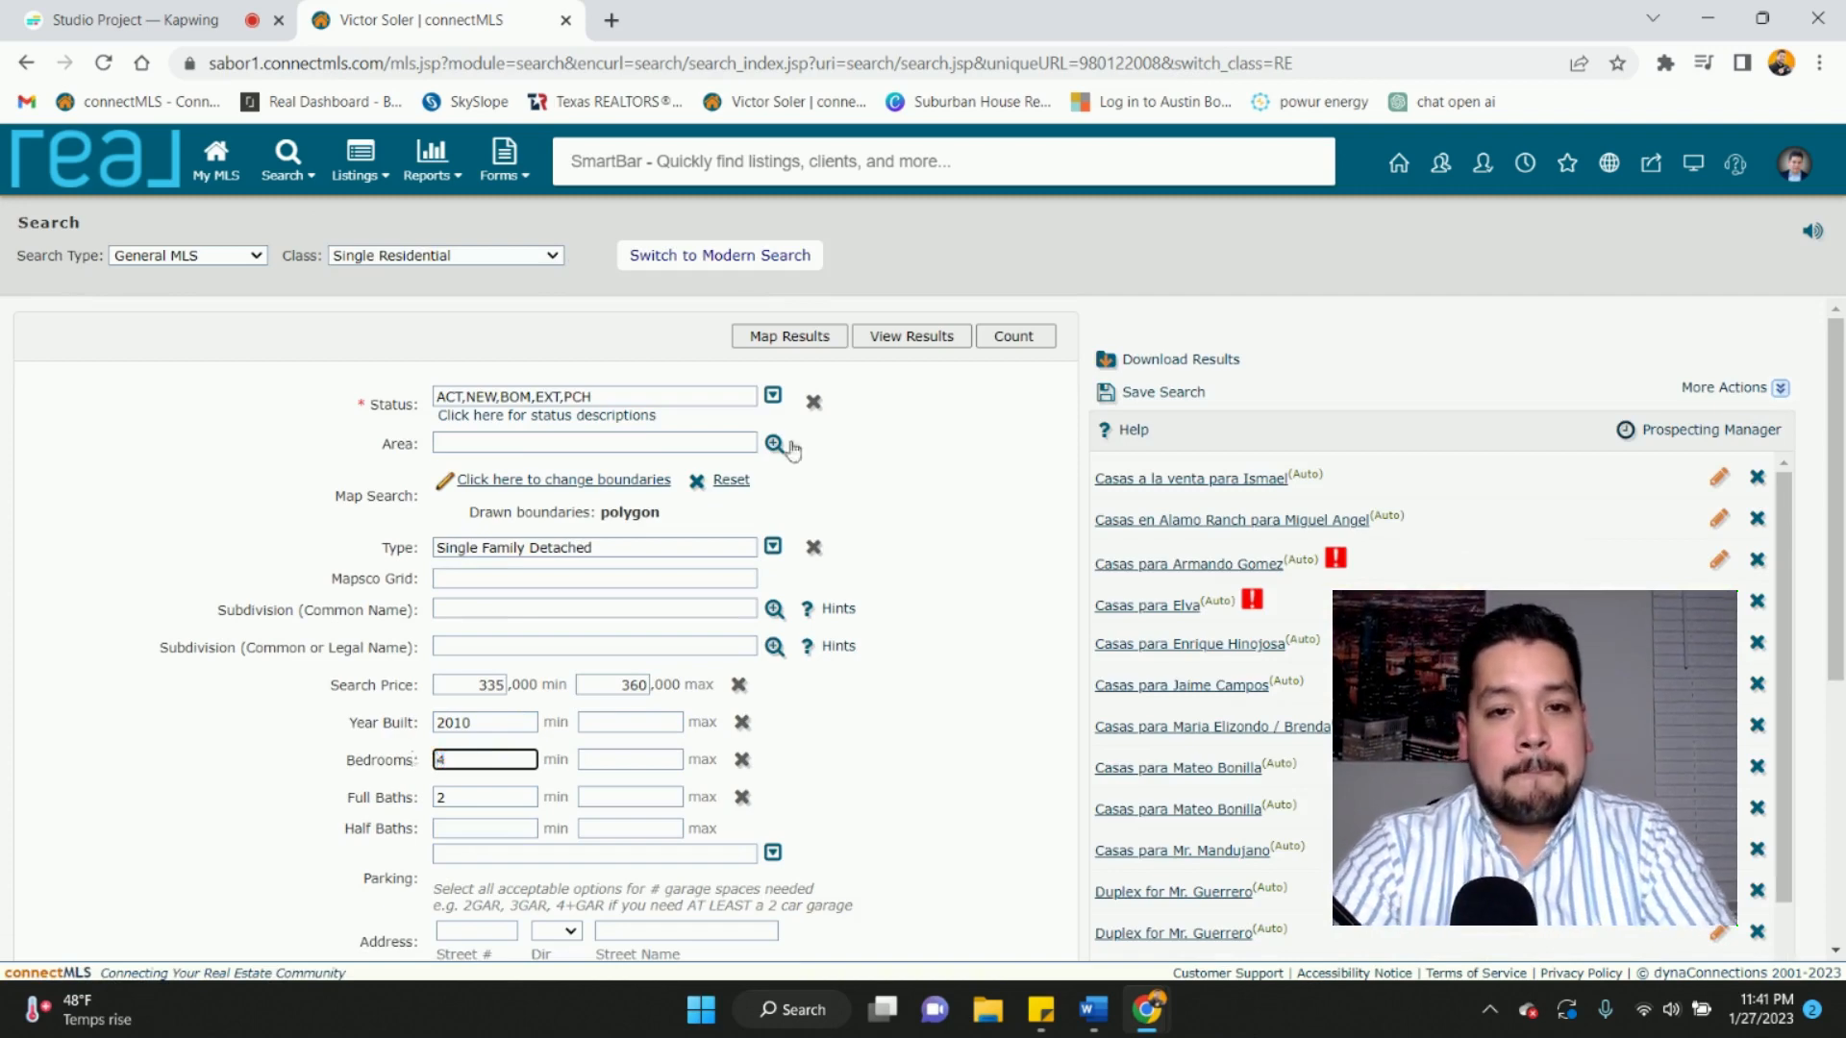
left_click(789, 336)
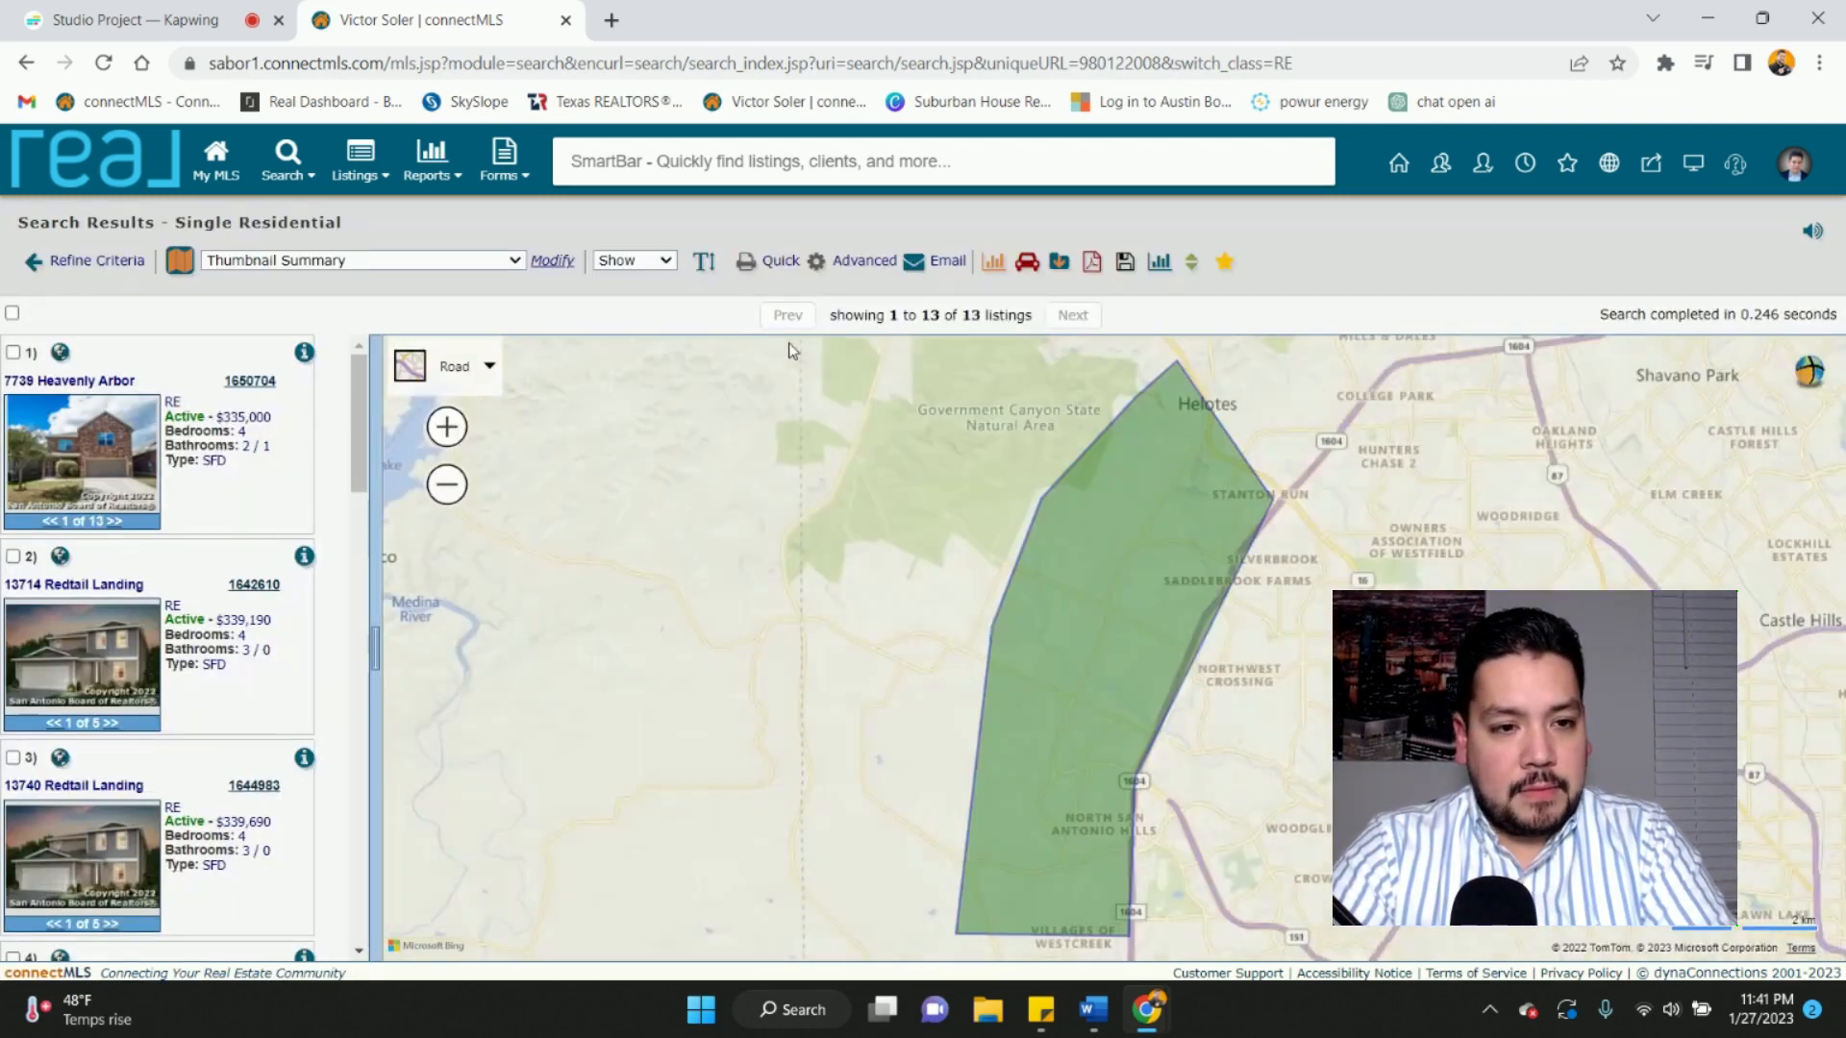
scroll(1096, 667, "down", 3)
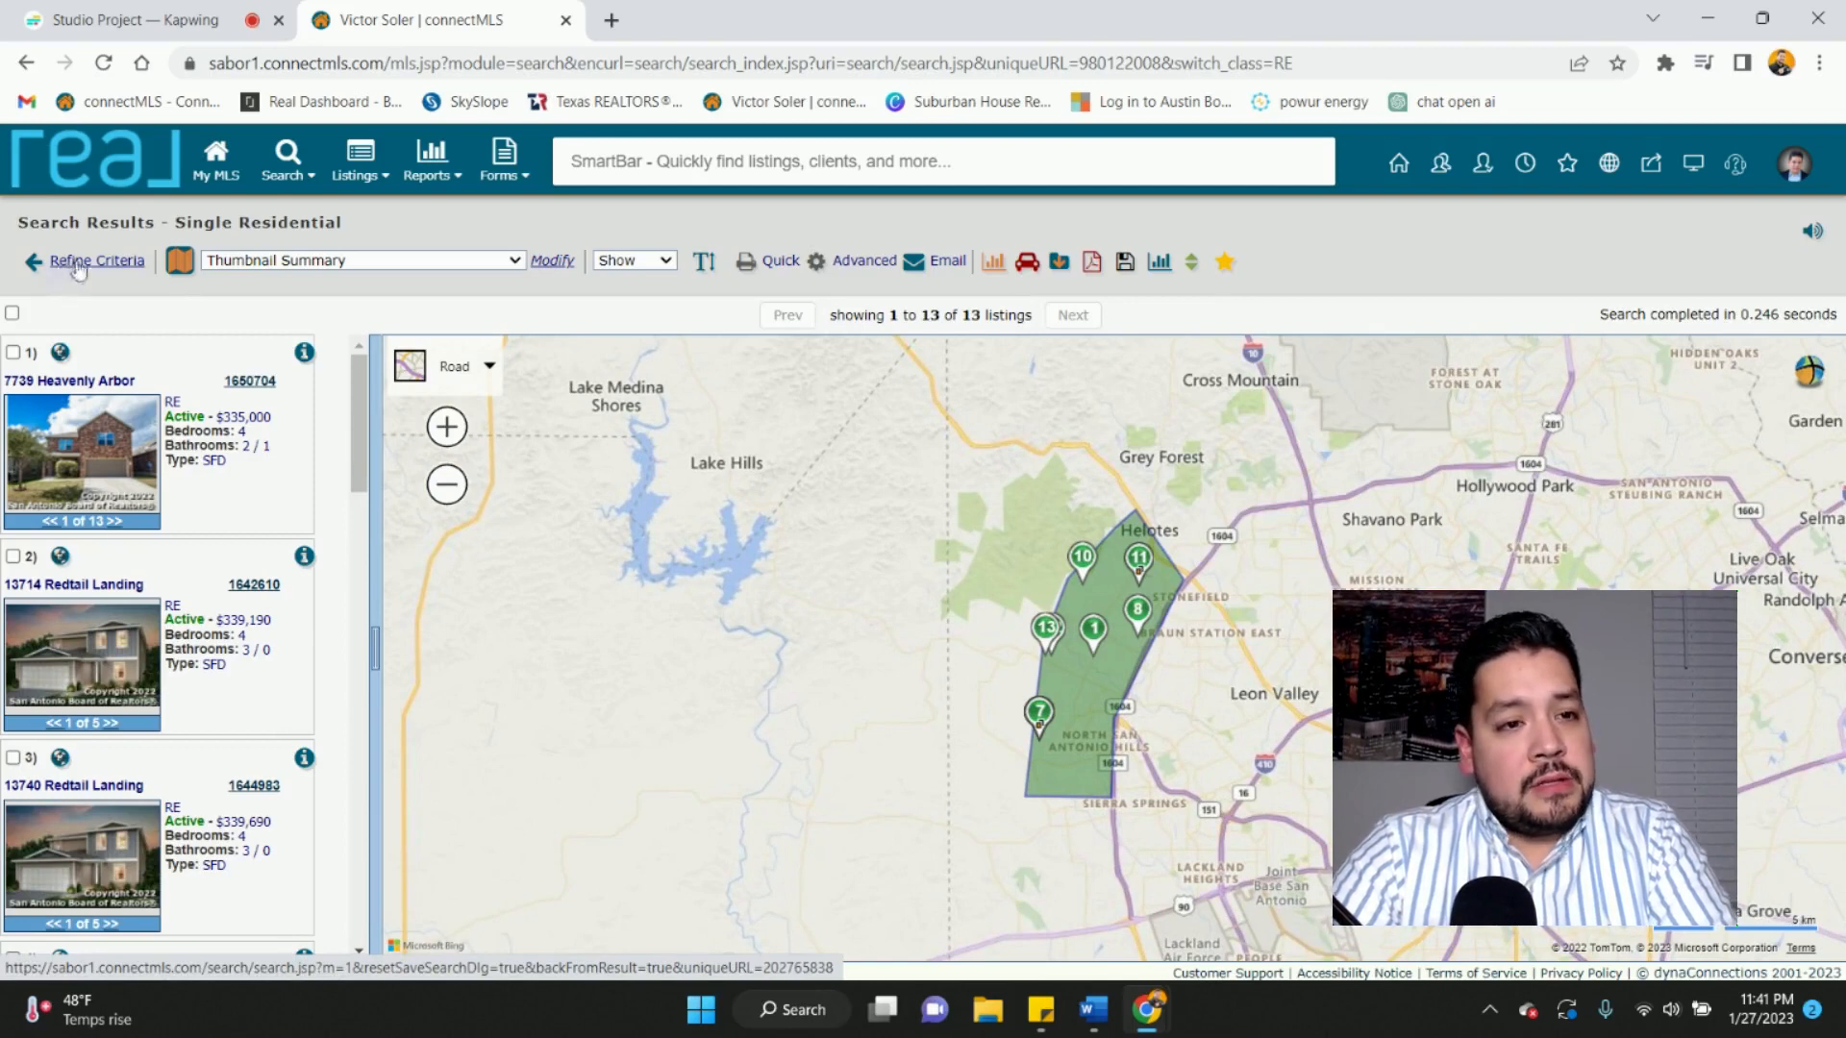
- Return to the search criteria and bring up the Save Search form
left_click(97, 262)
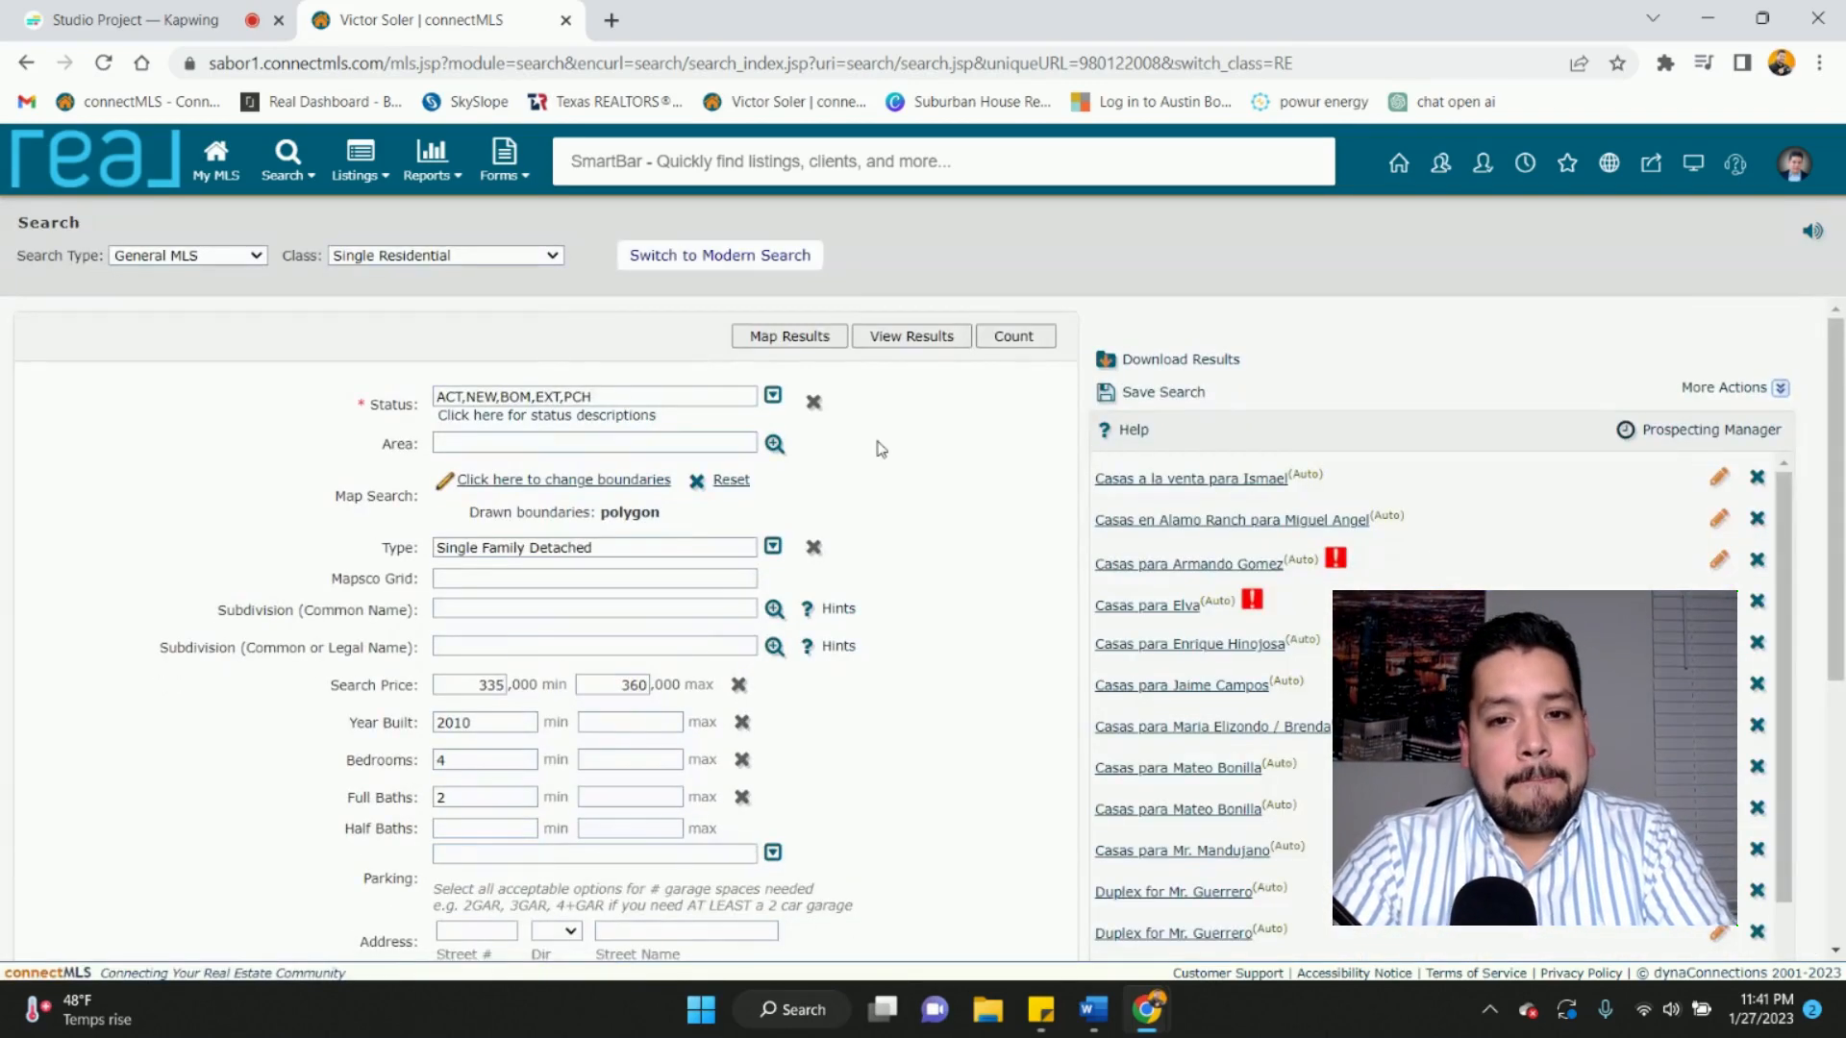
scroll(878, 445, "down", 4)
scroll(877, 445, "up", 4)
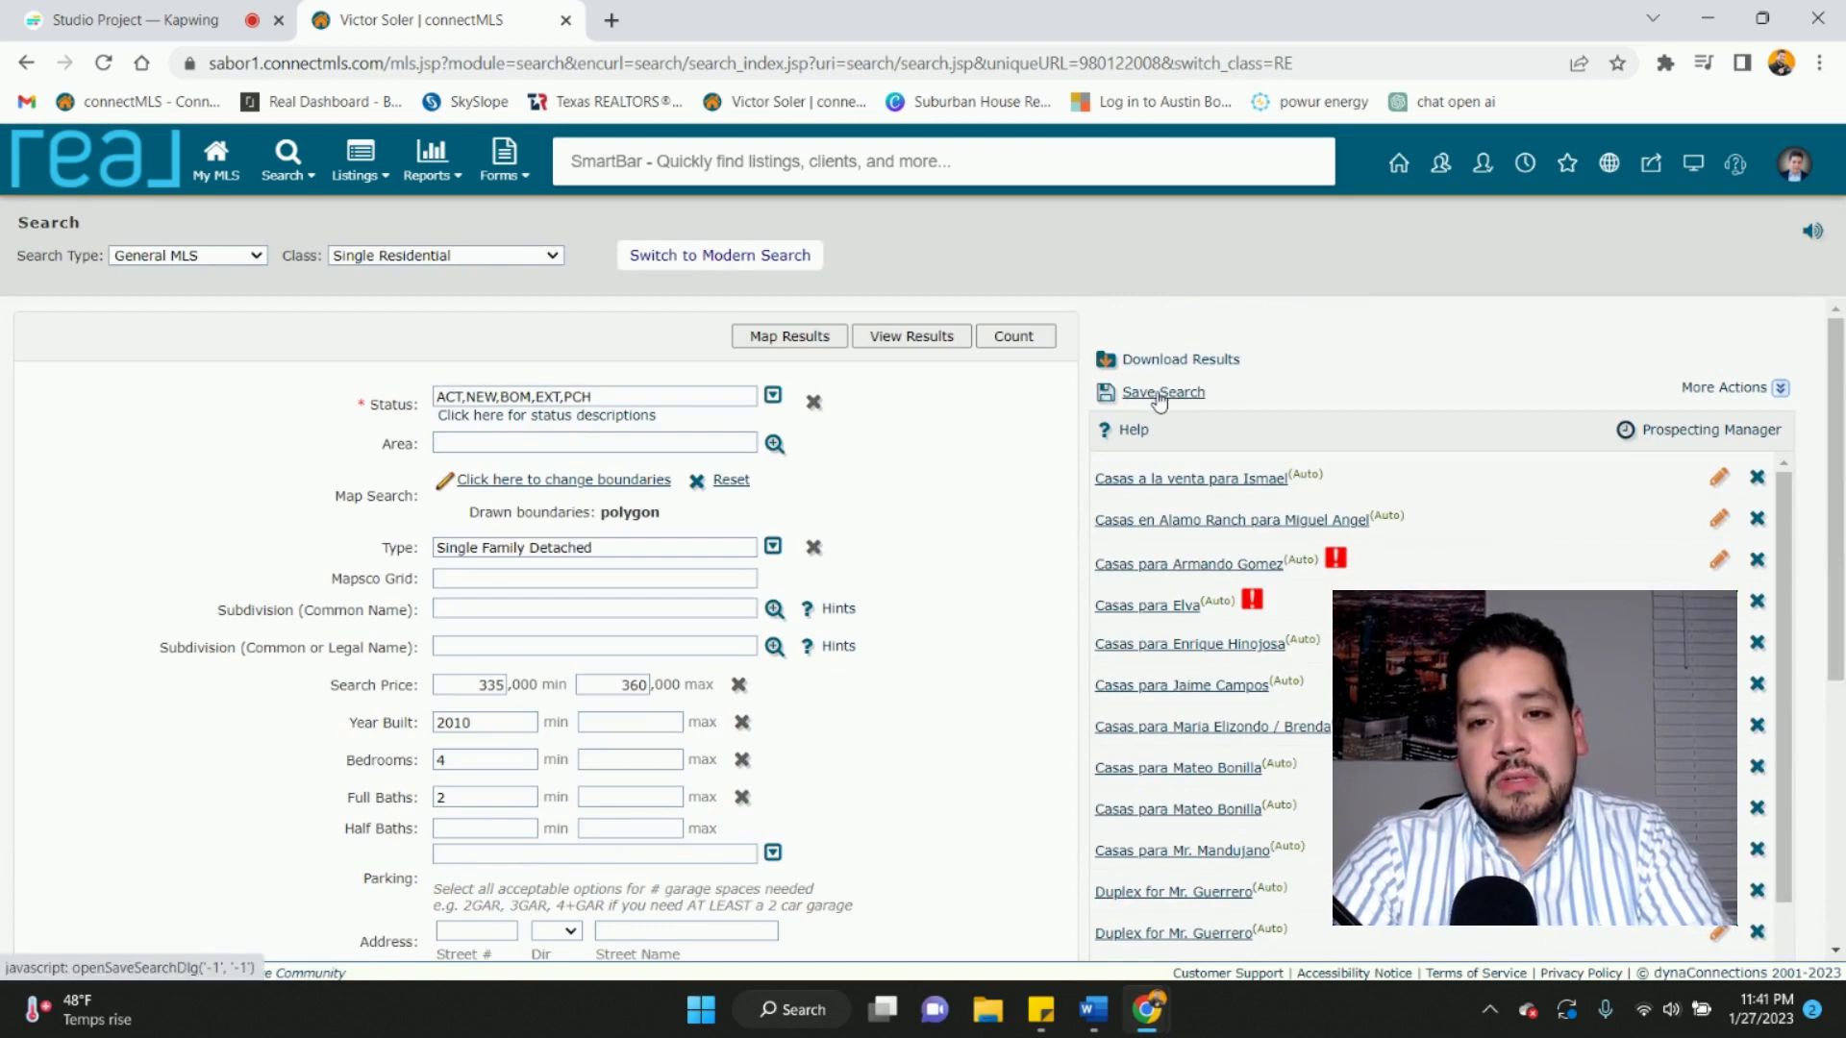
left_click(1162, 395)
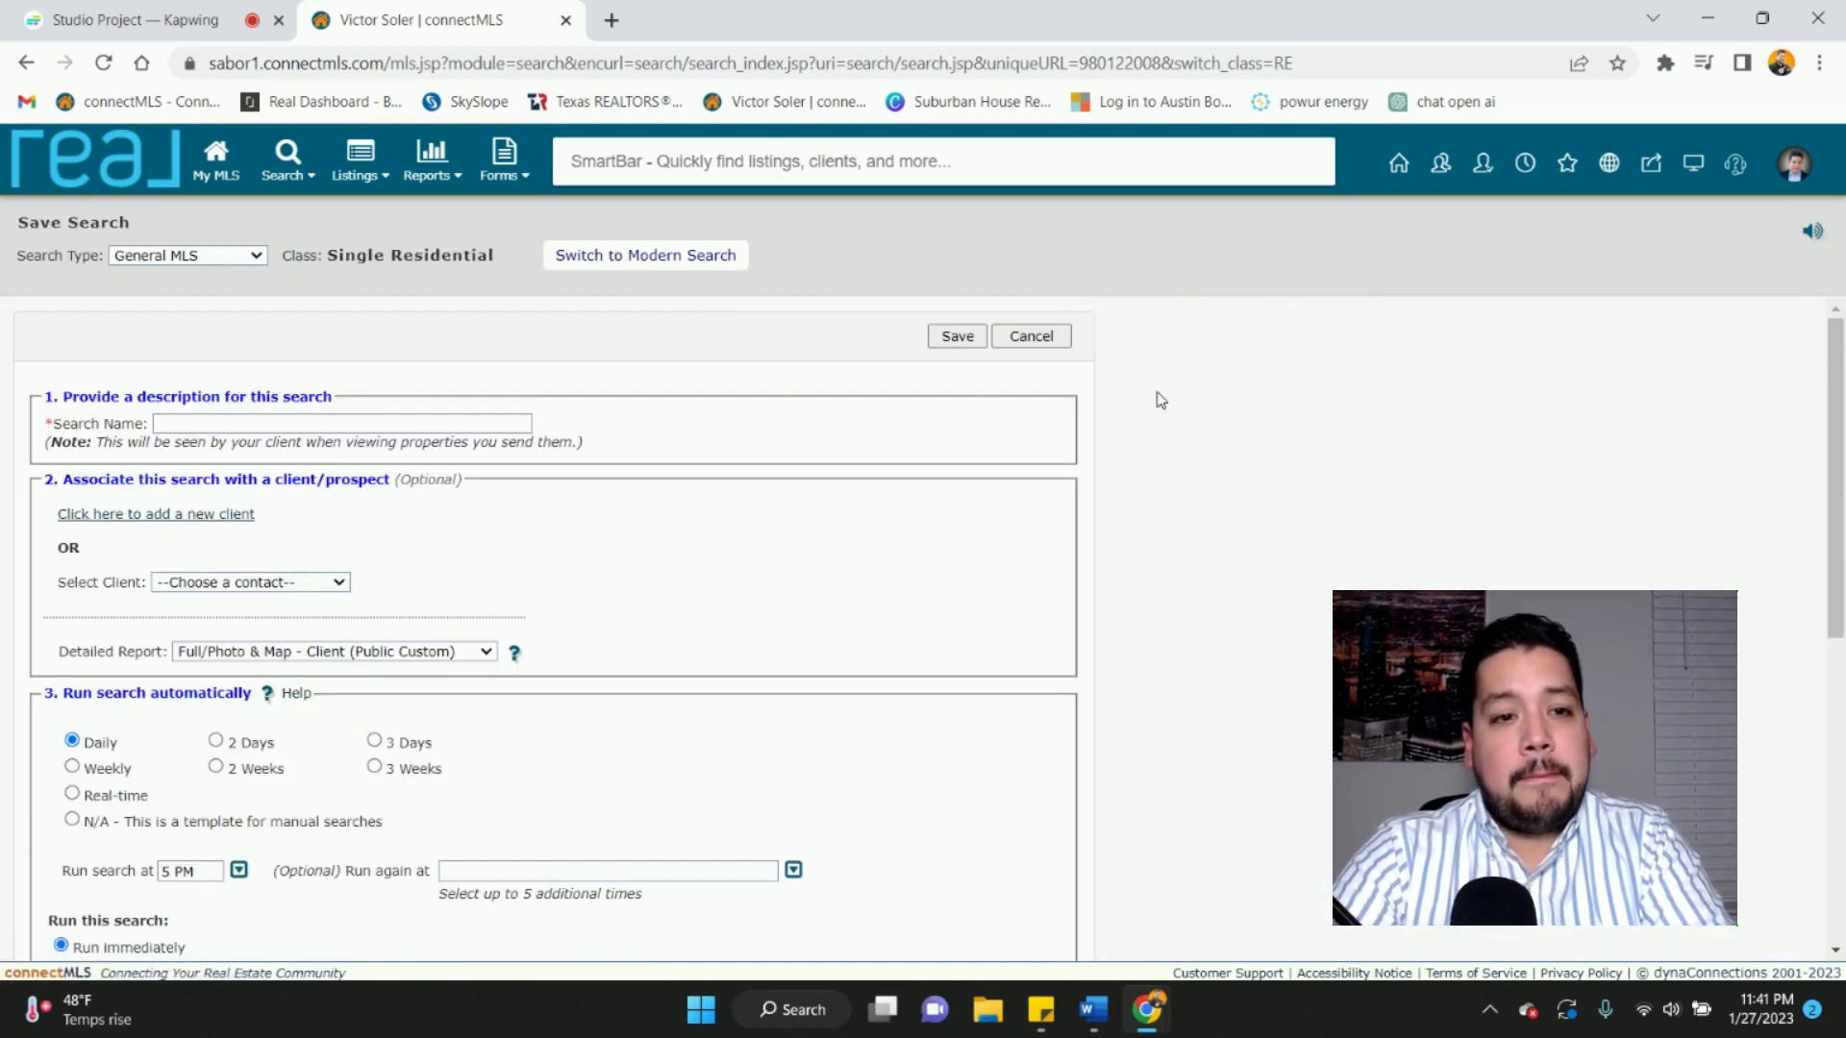
- Name the saved search 'Homes for' followed by the client's full name
left_click(202, 423)
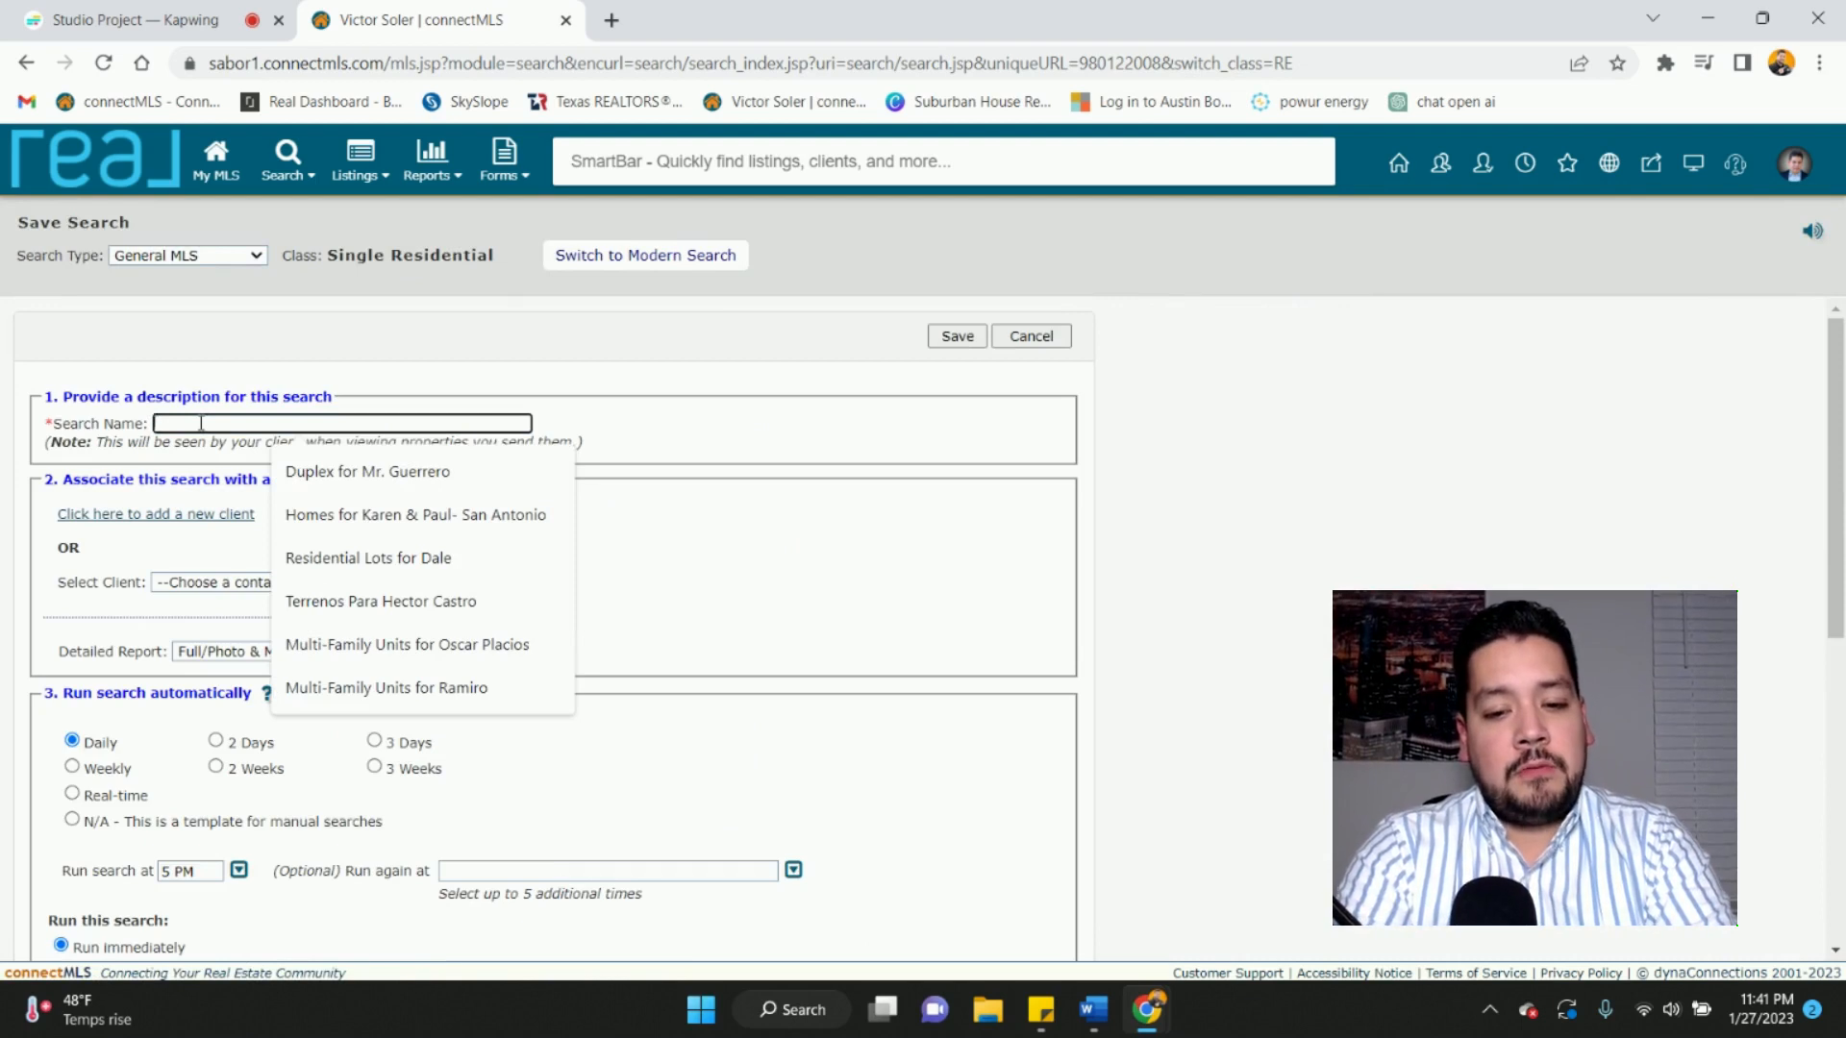
type("Homes")
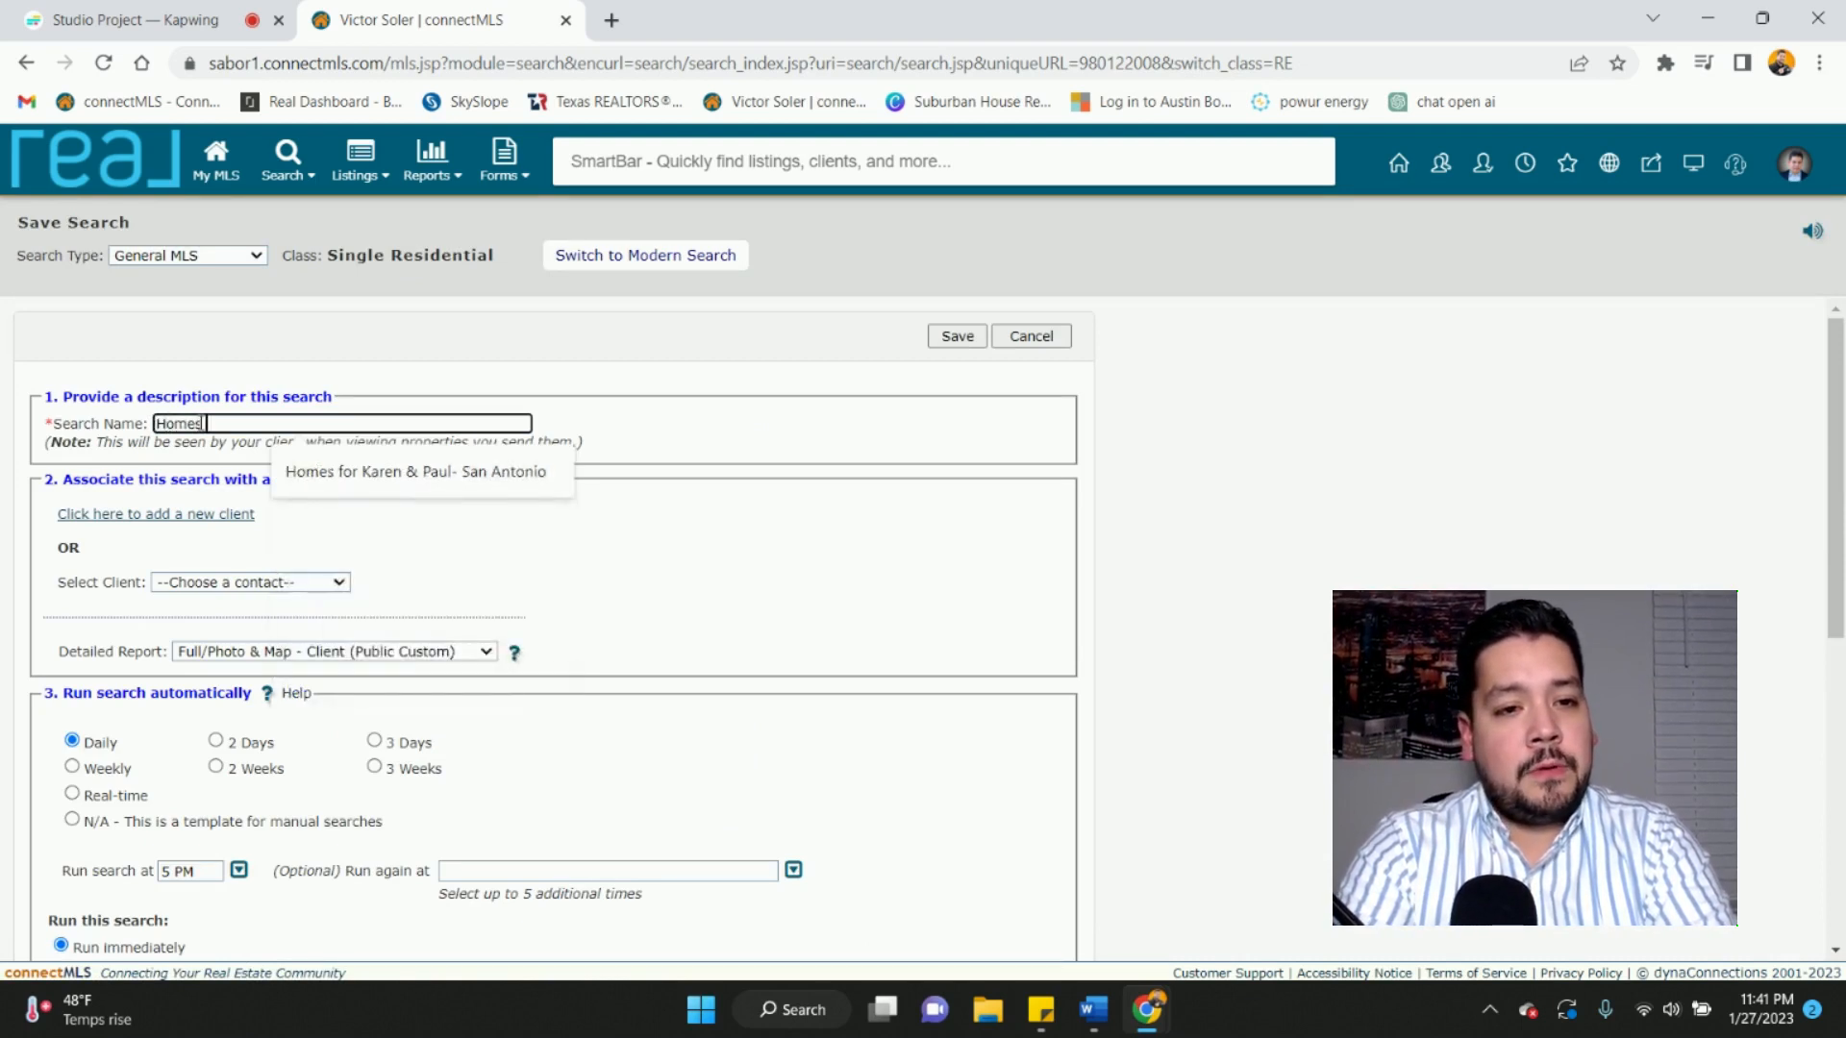
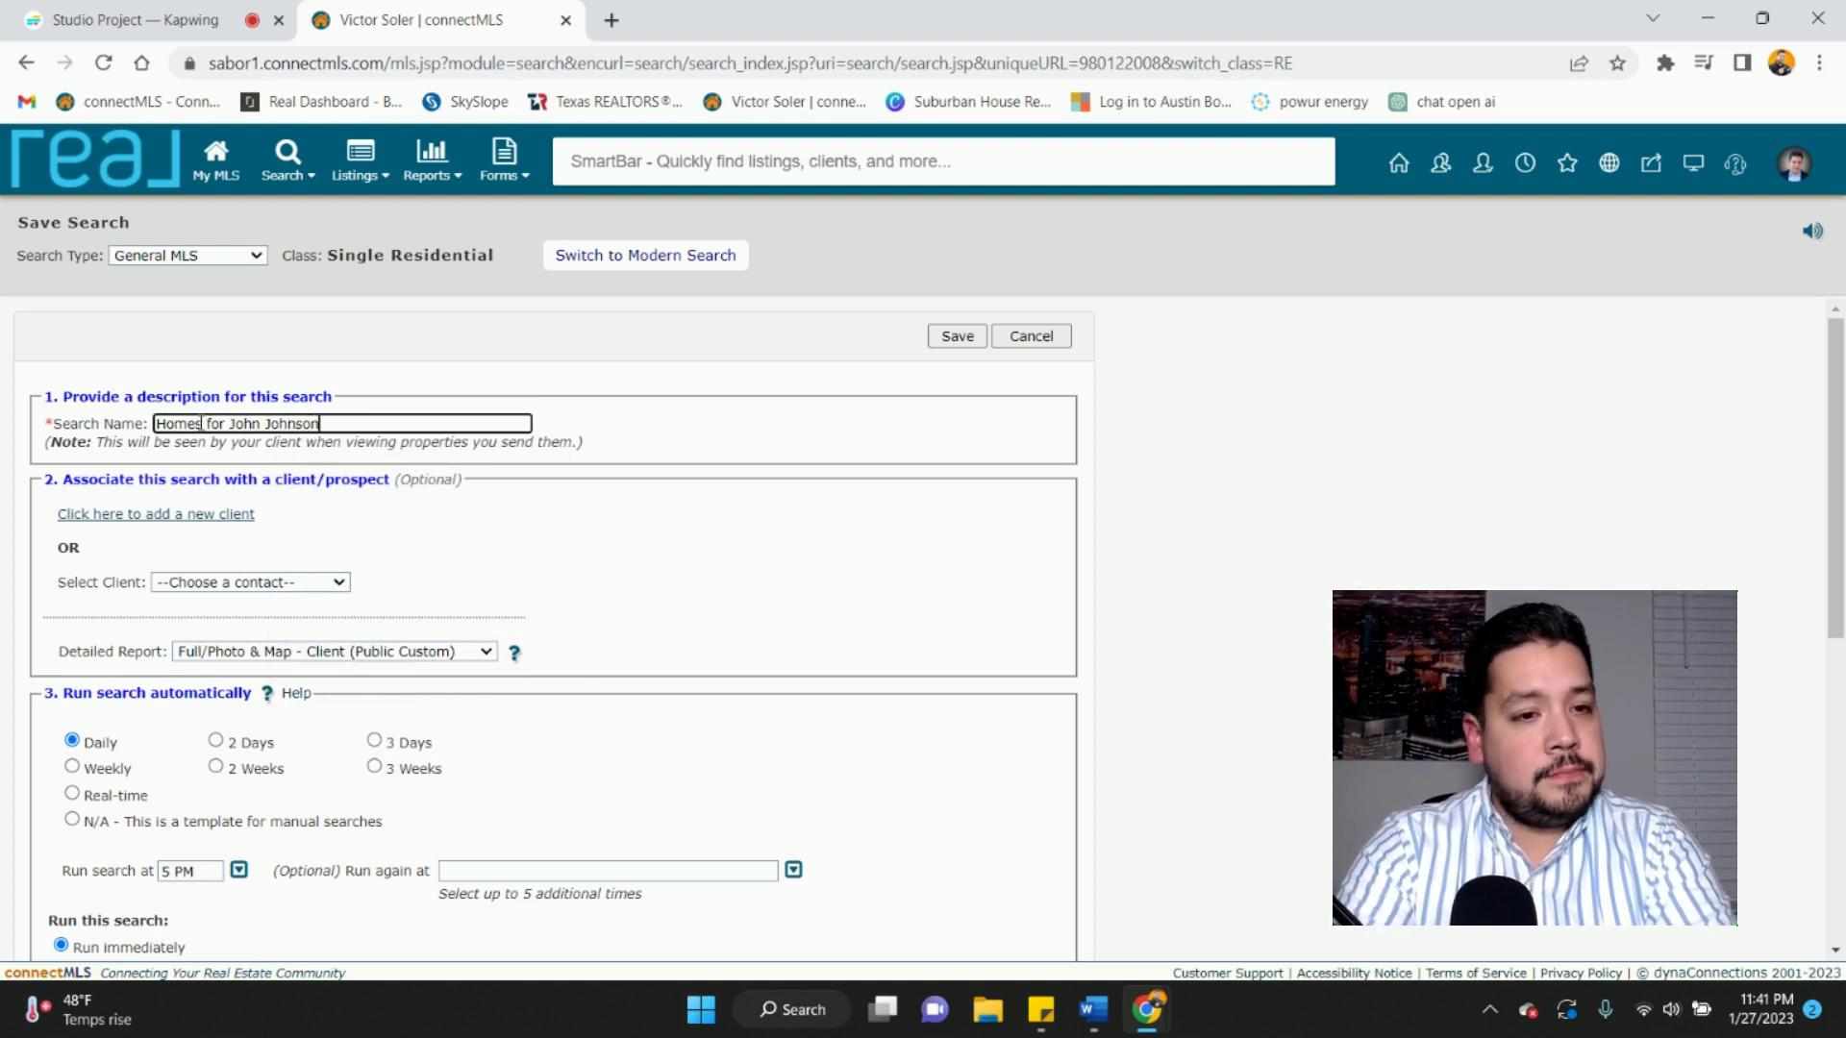
left_click(180, 515)
- Enter the new client's full name and e-mail address and set the client type to Buyer
left_click(291, 596)
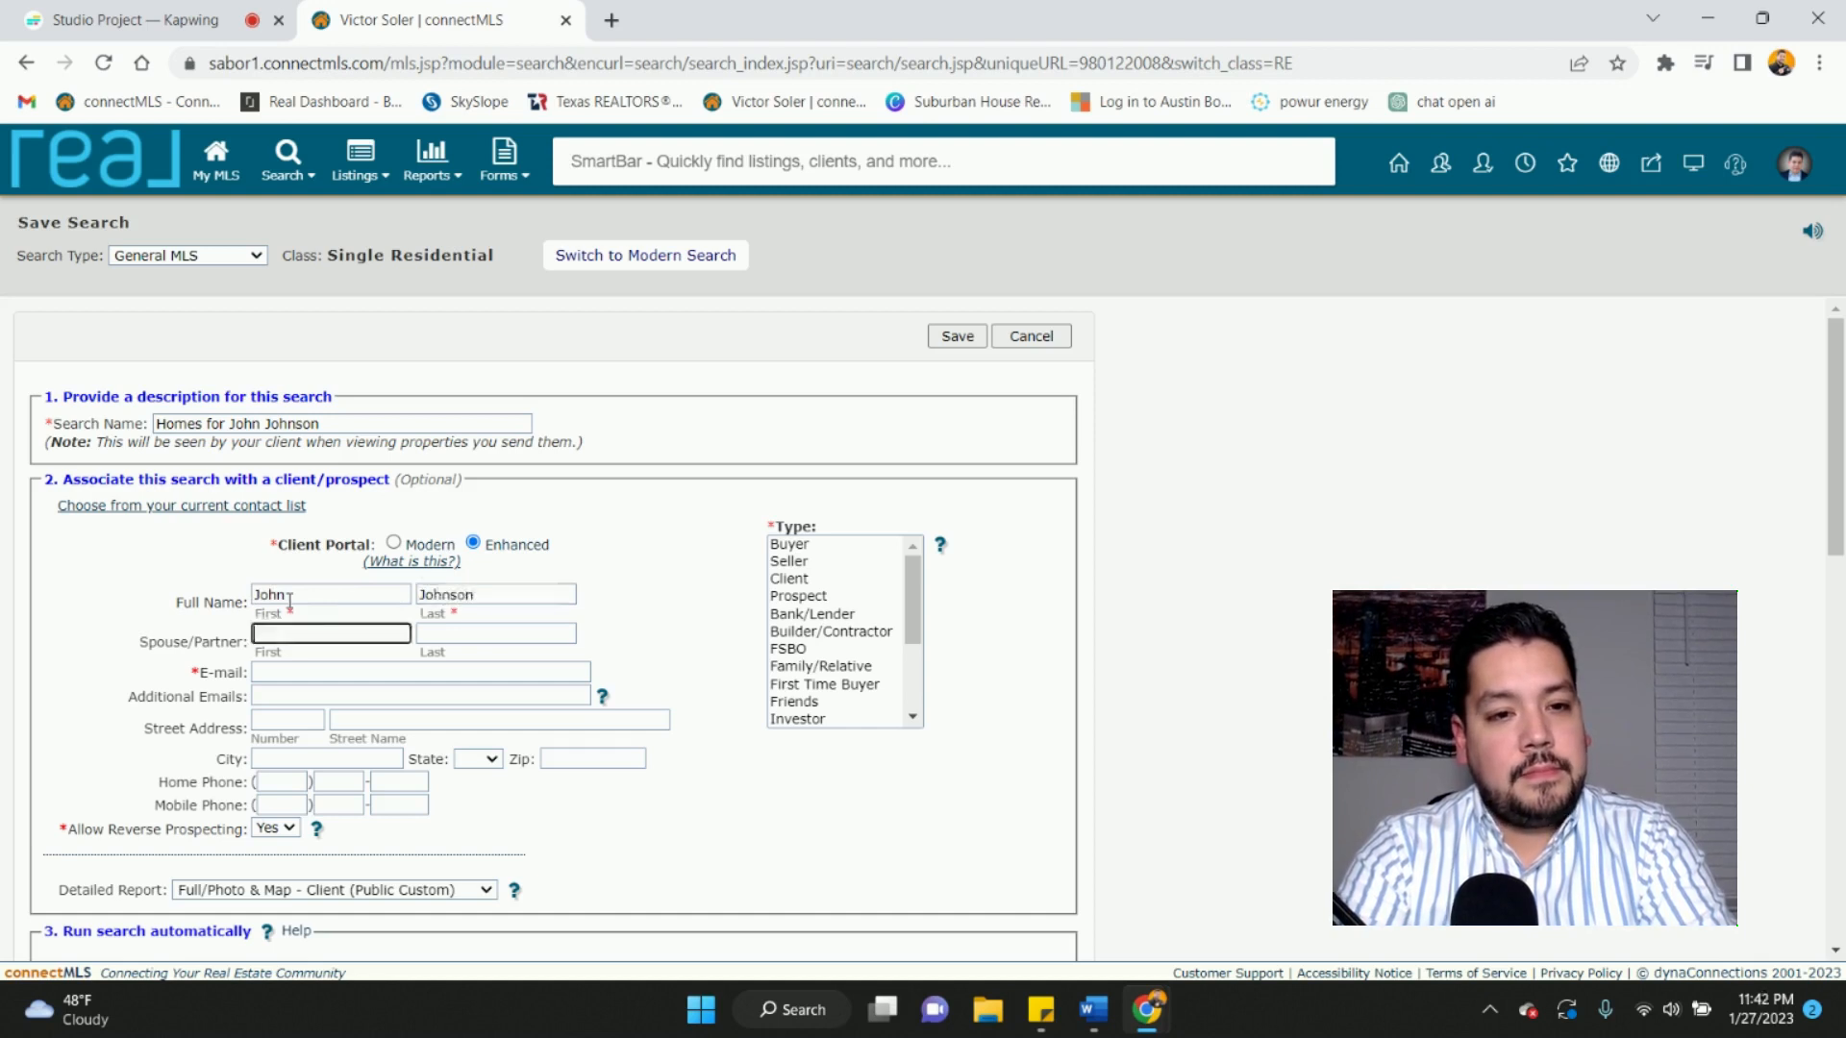
key("Tab")
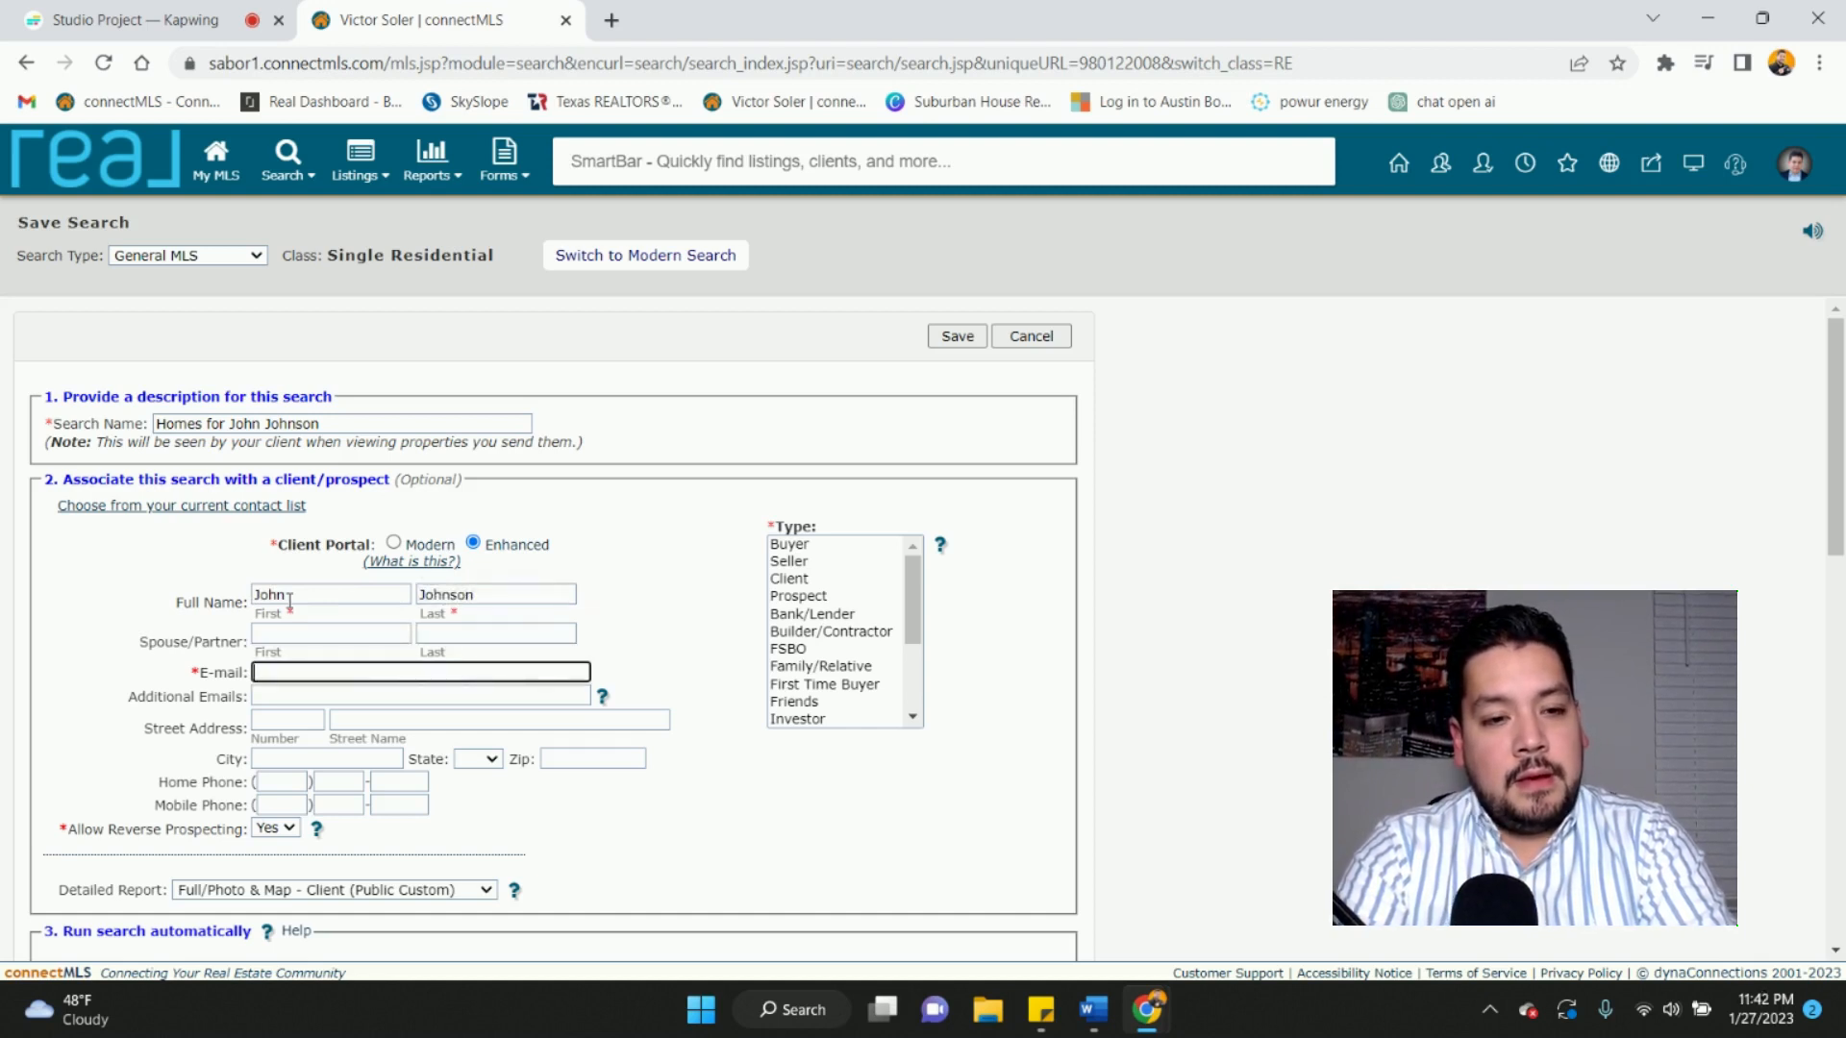
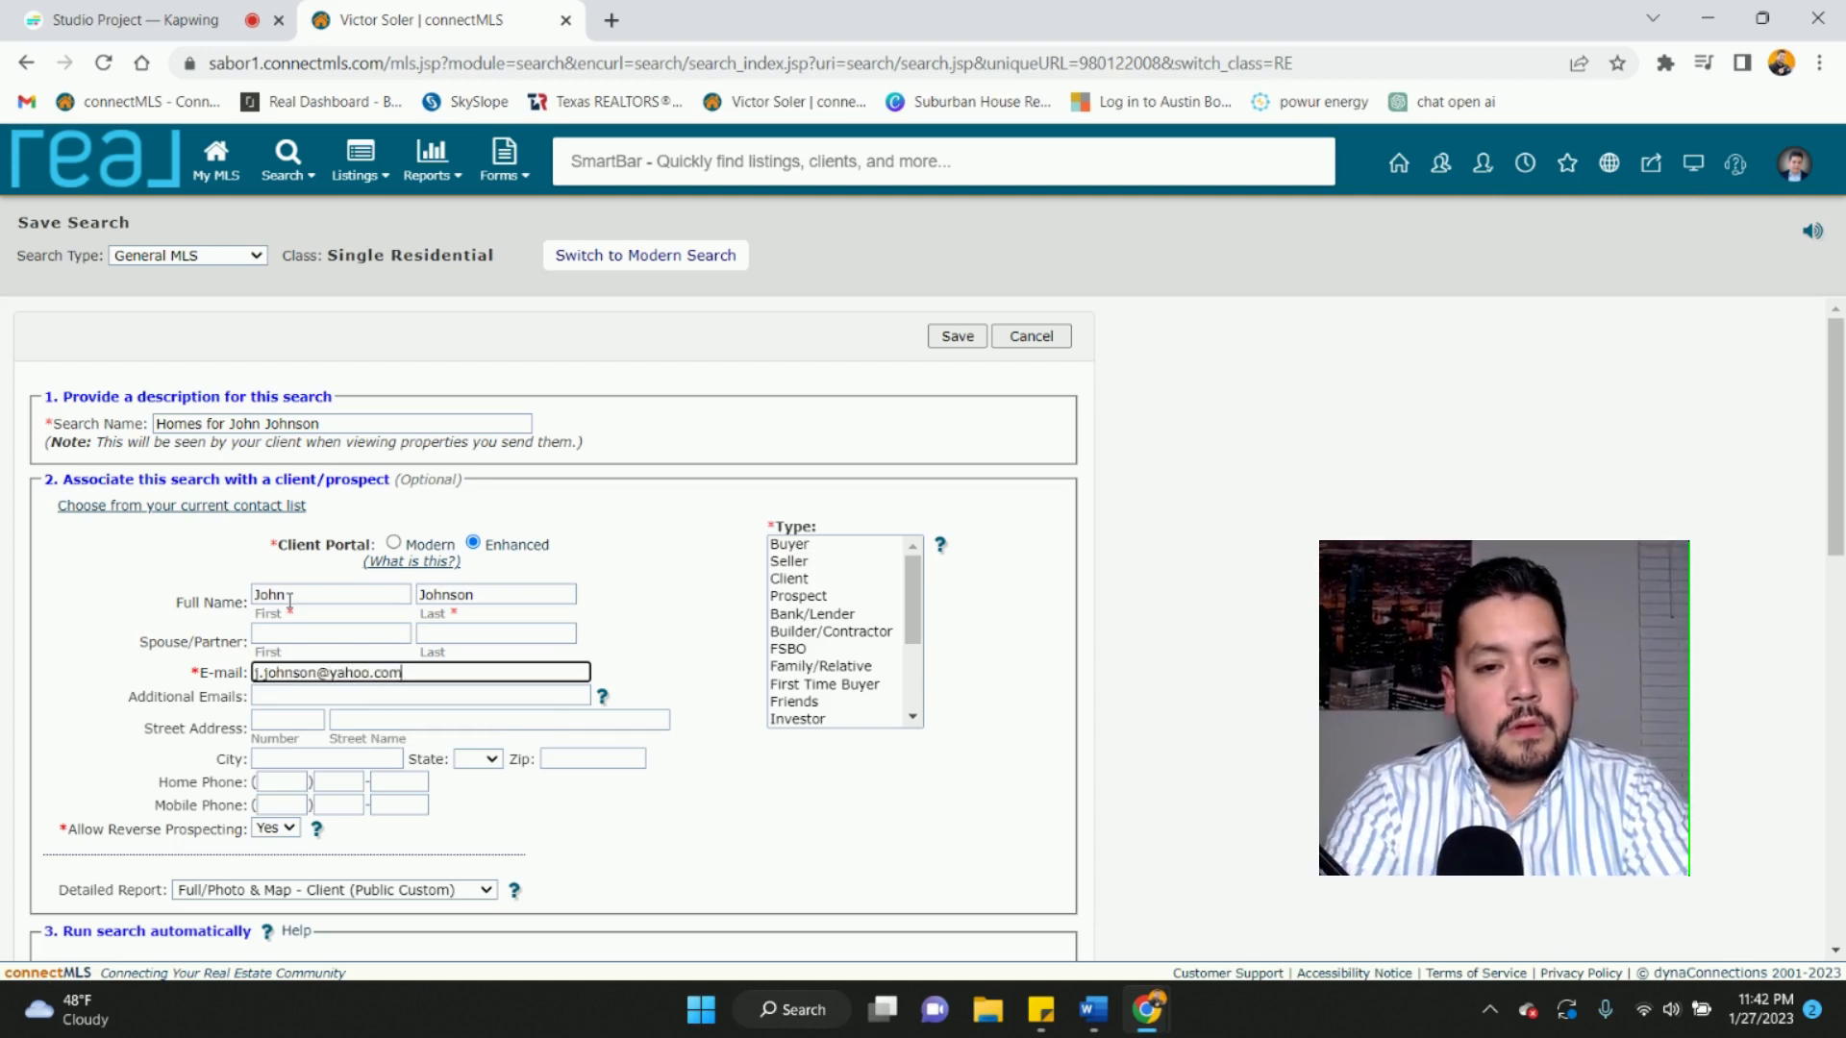
left_click(790, 552)
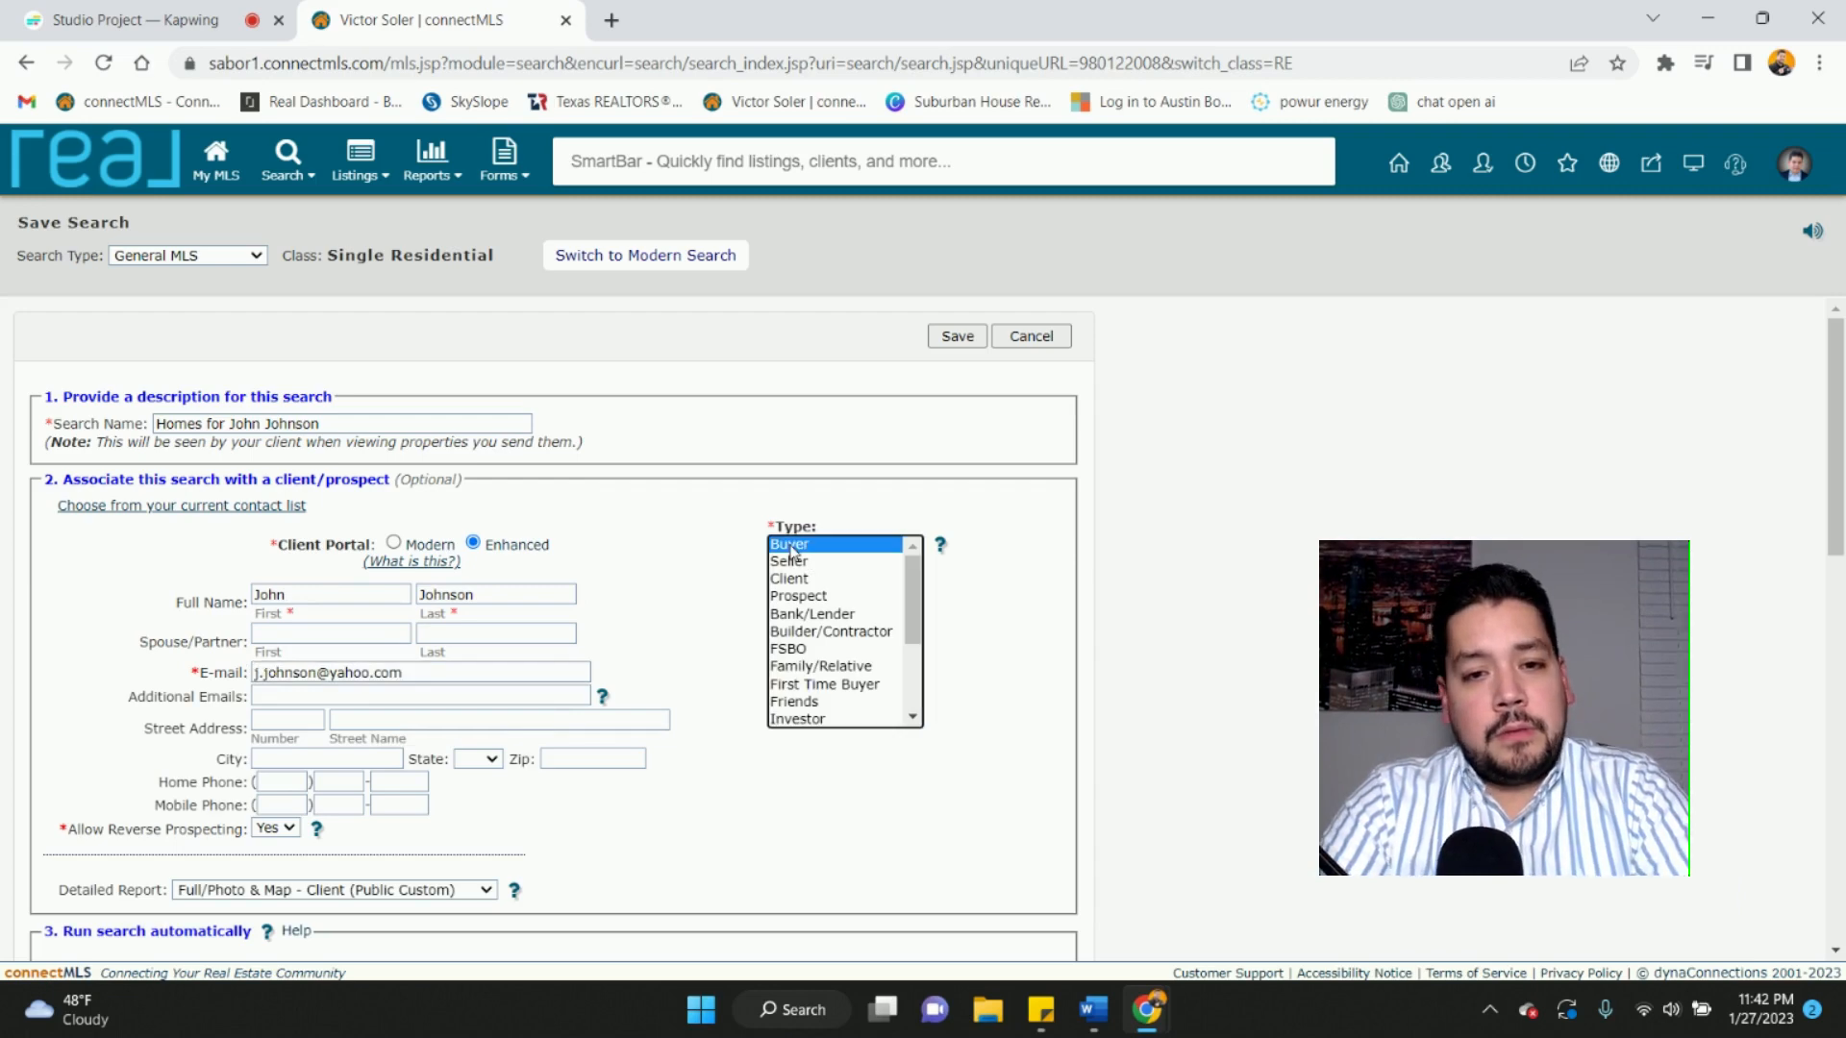
scroll(683, 652, "down", 3)
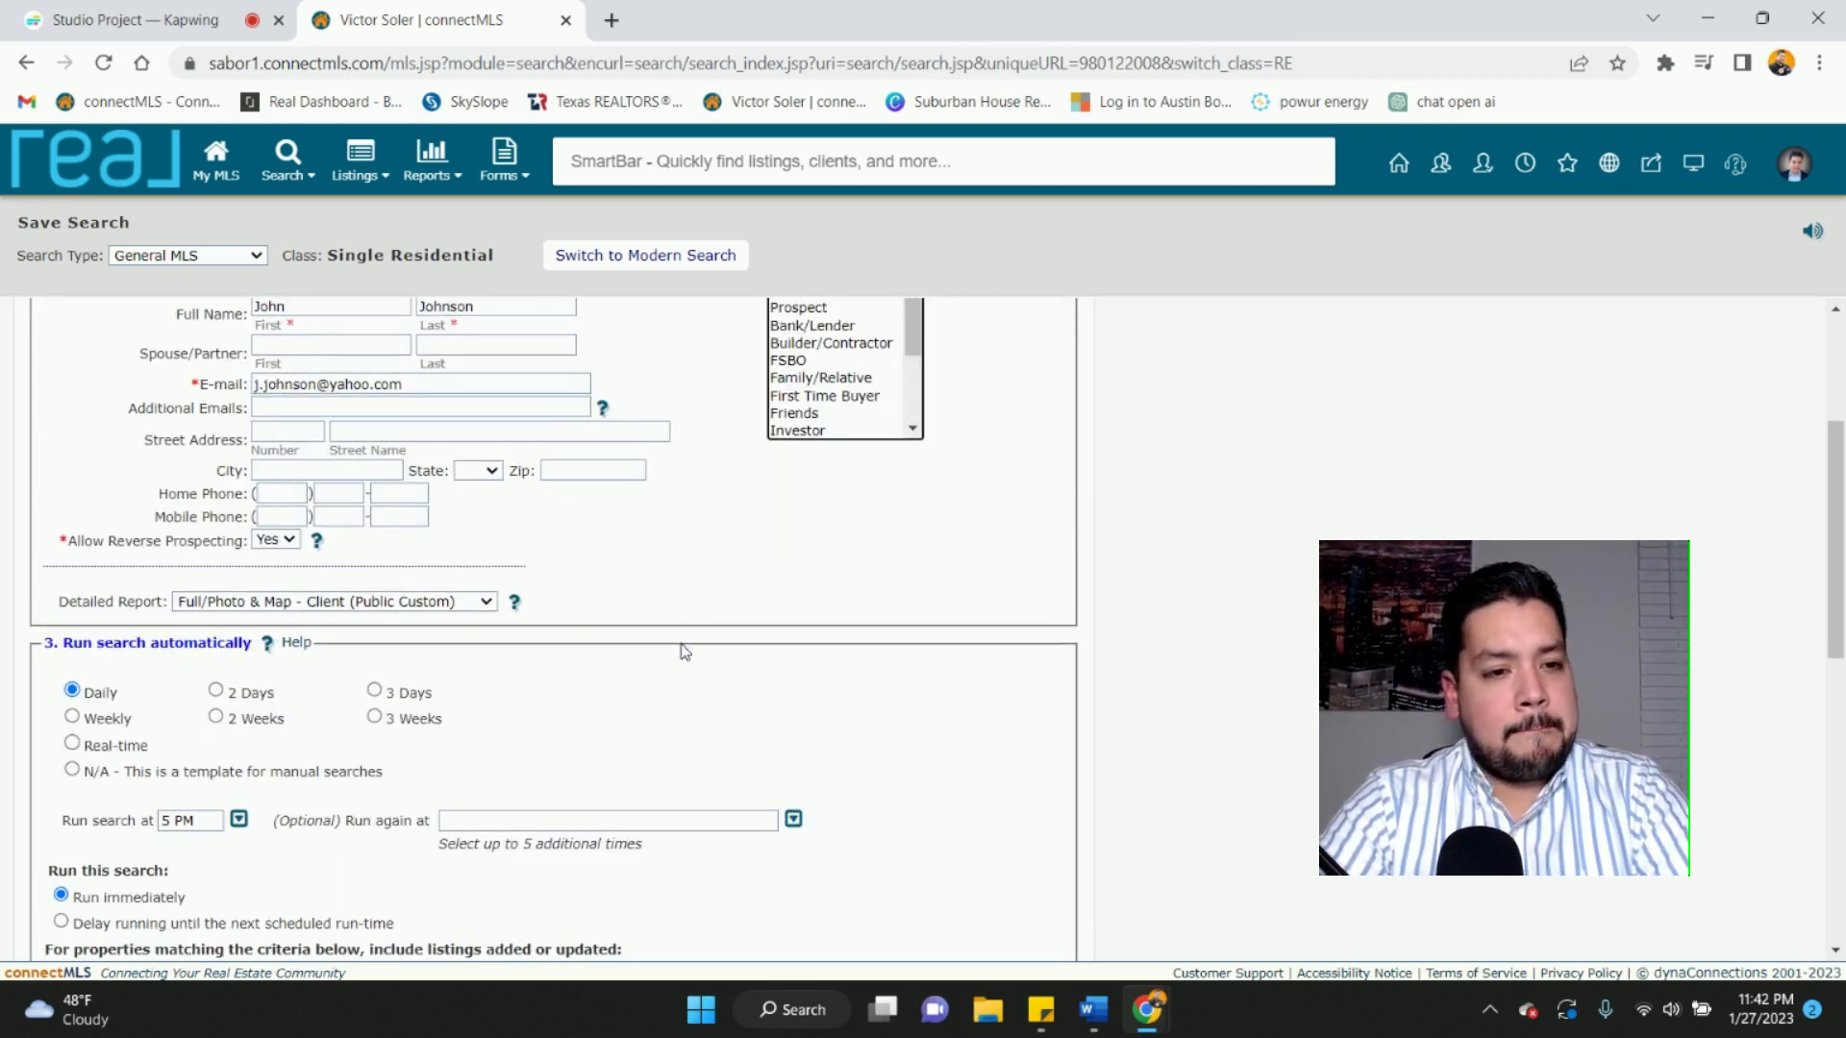
scroll(683, 651, "down", 1)
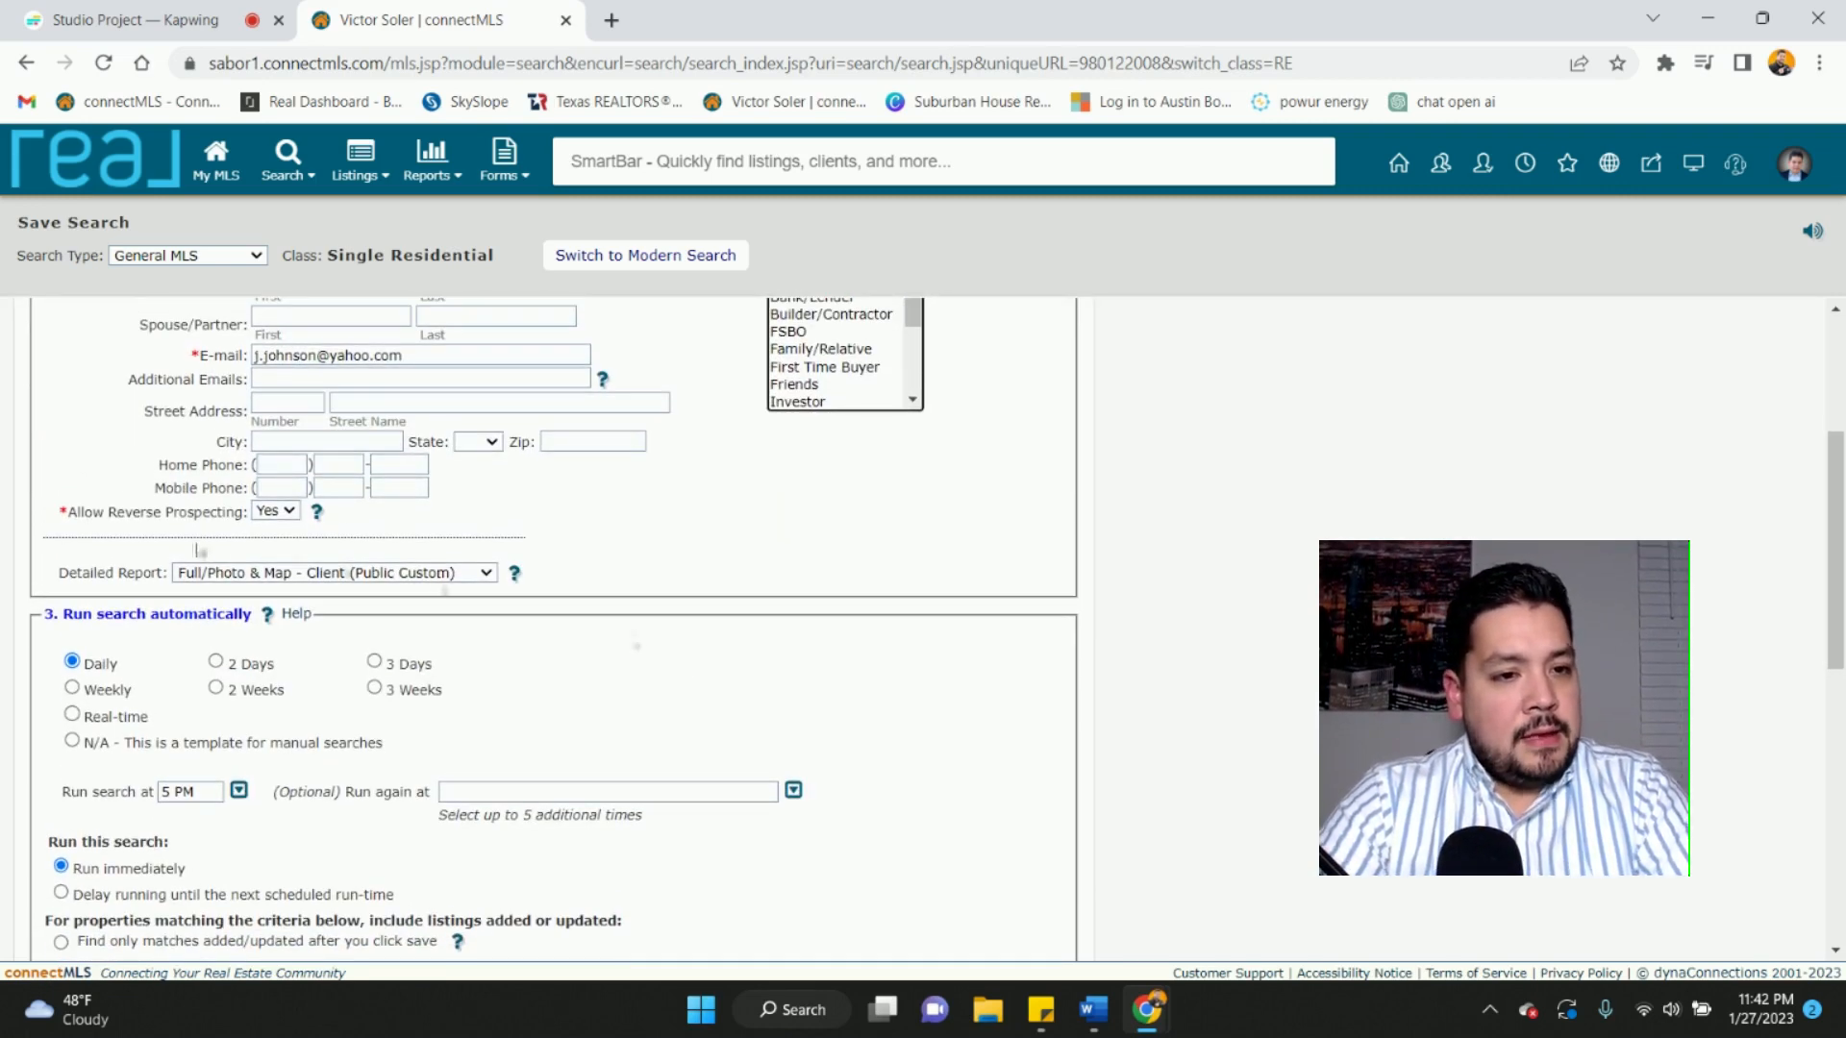
left_click(487, 574)
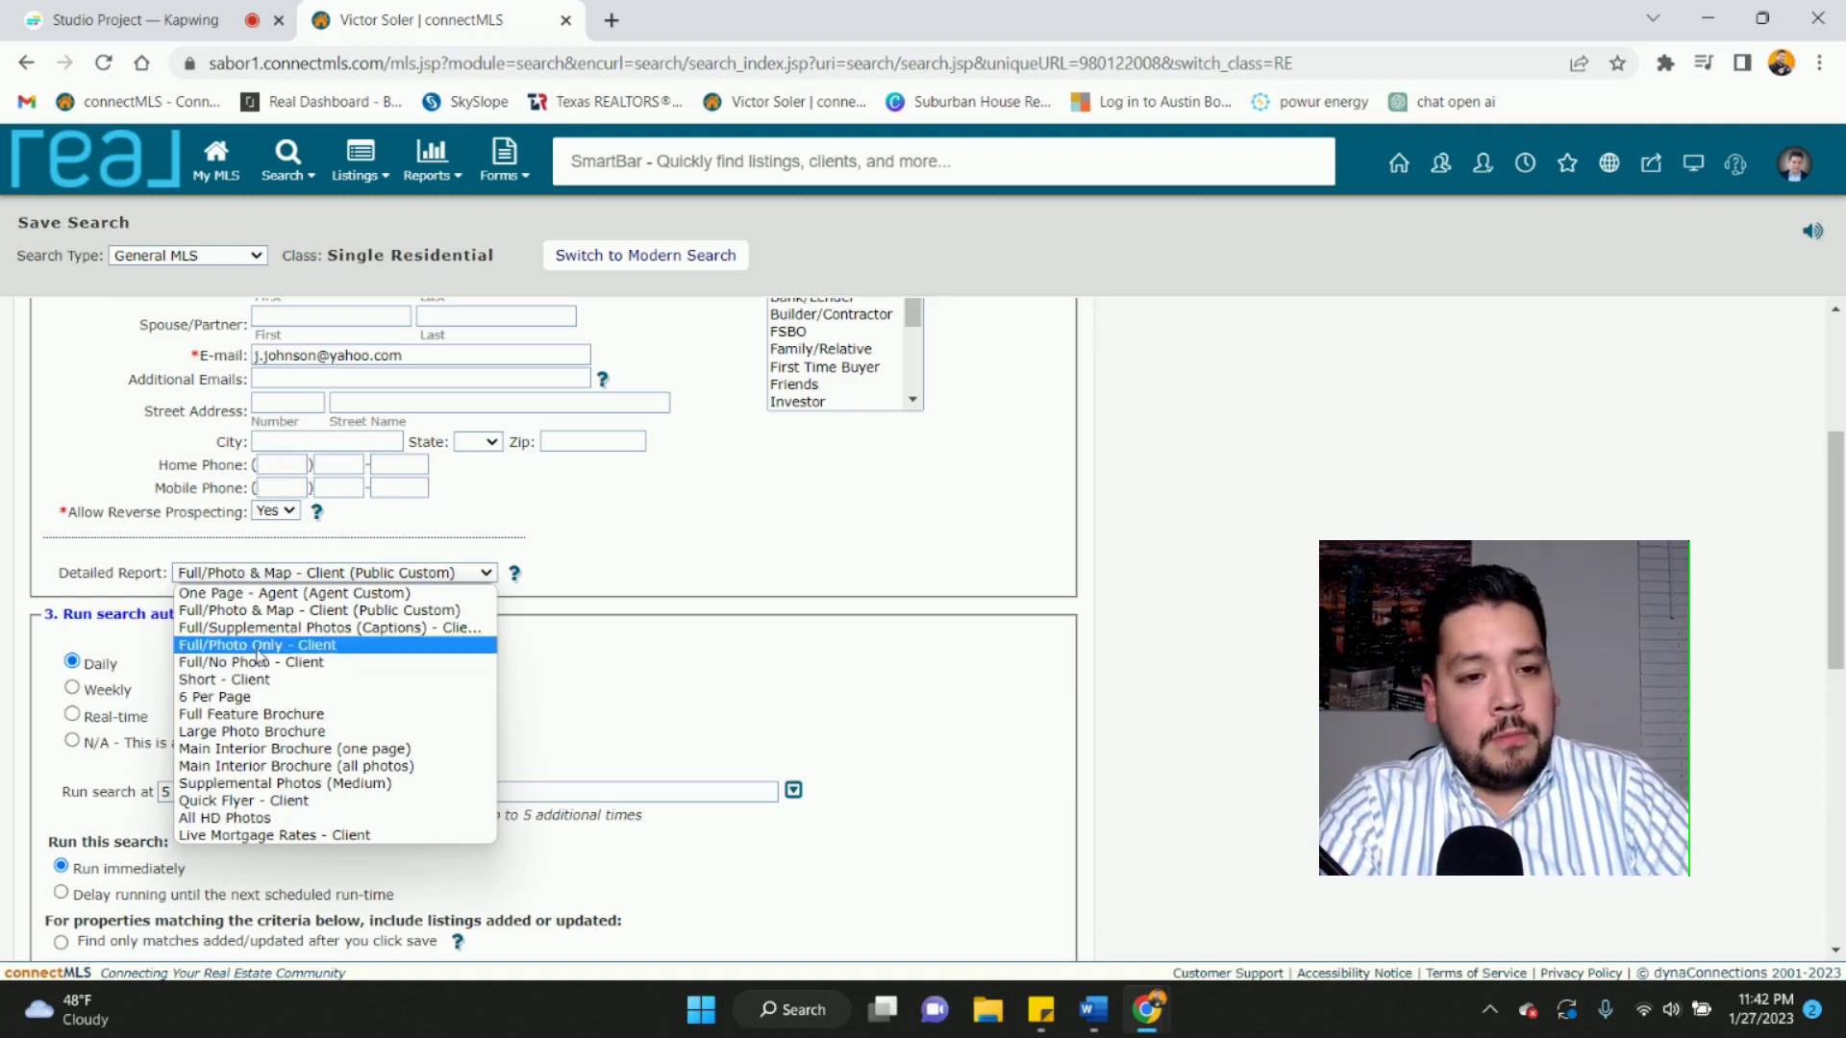
- Choose the All HD Photos detailed report and set the daily run time to 8 AM
left_click(231, 820)
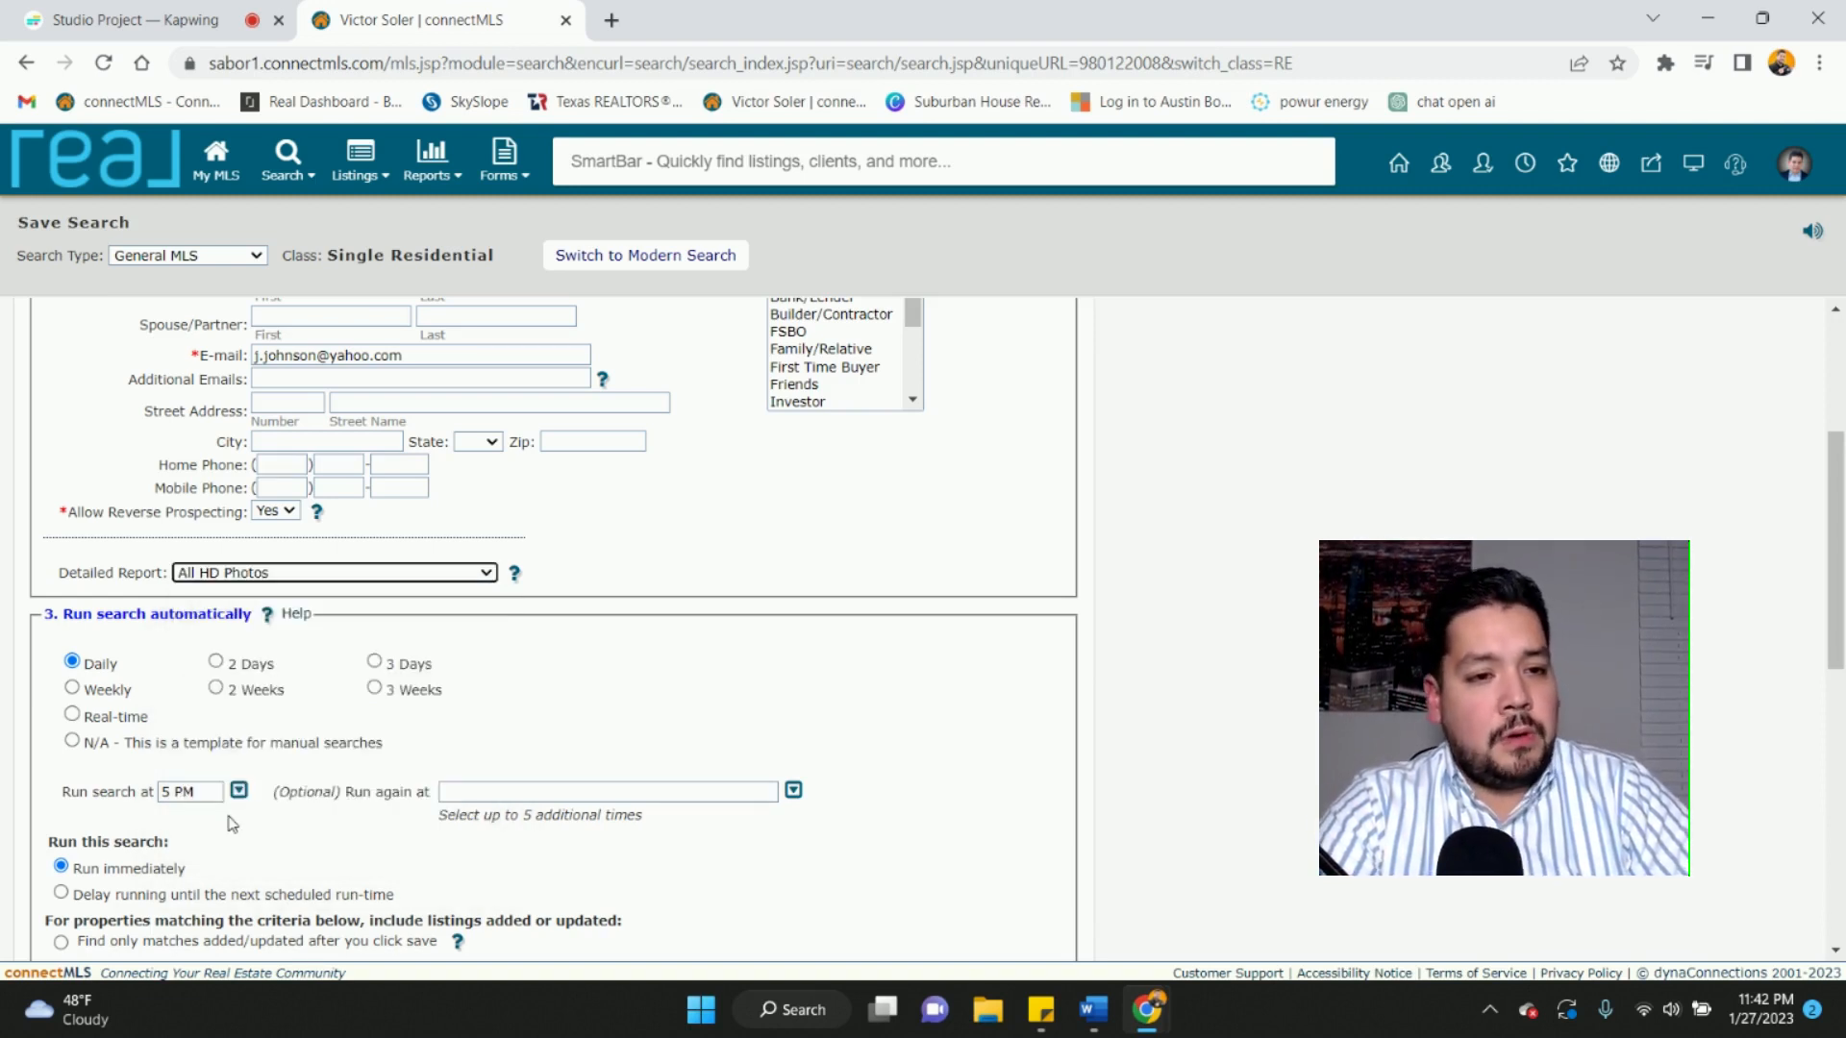
scroll(245, 731, "down", 1)
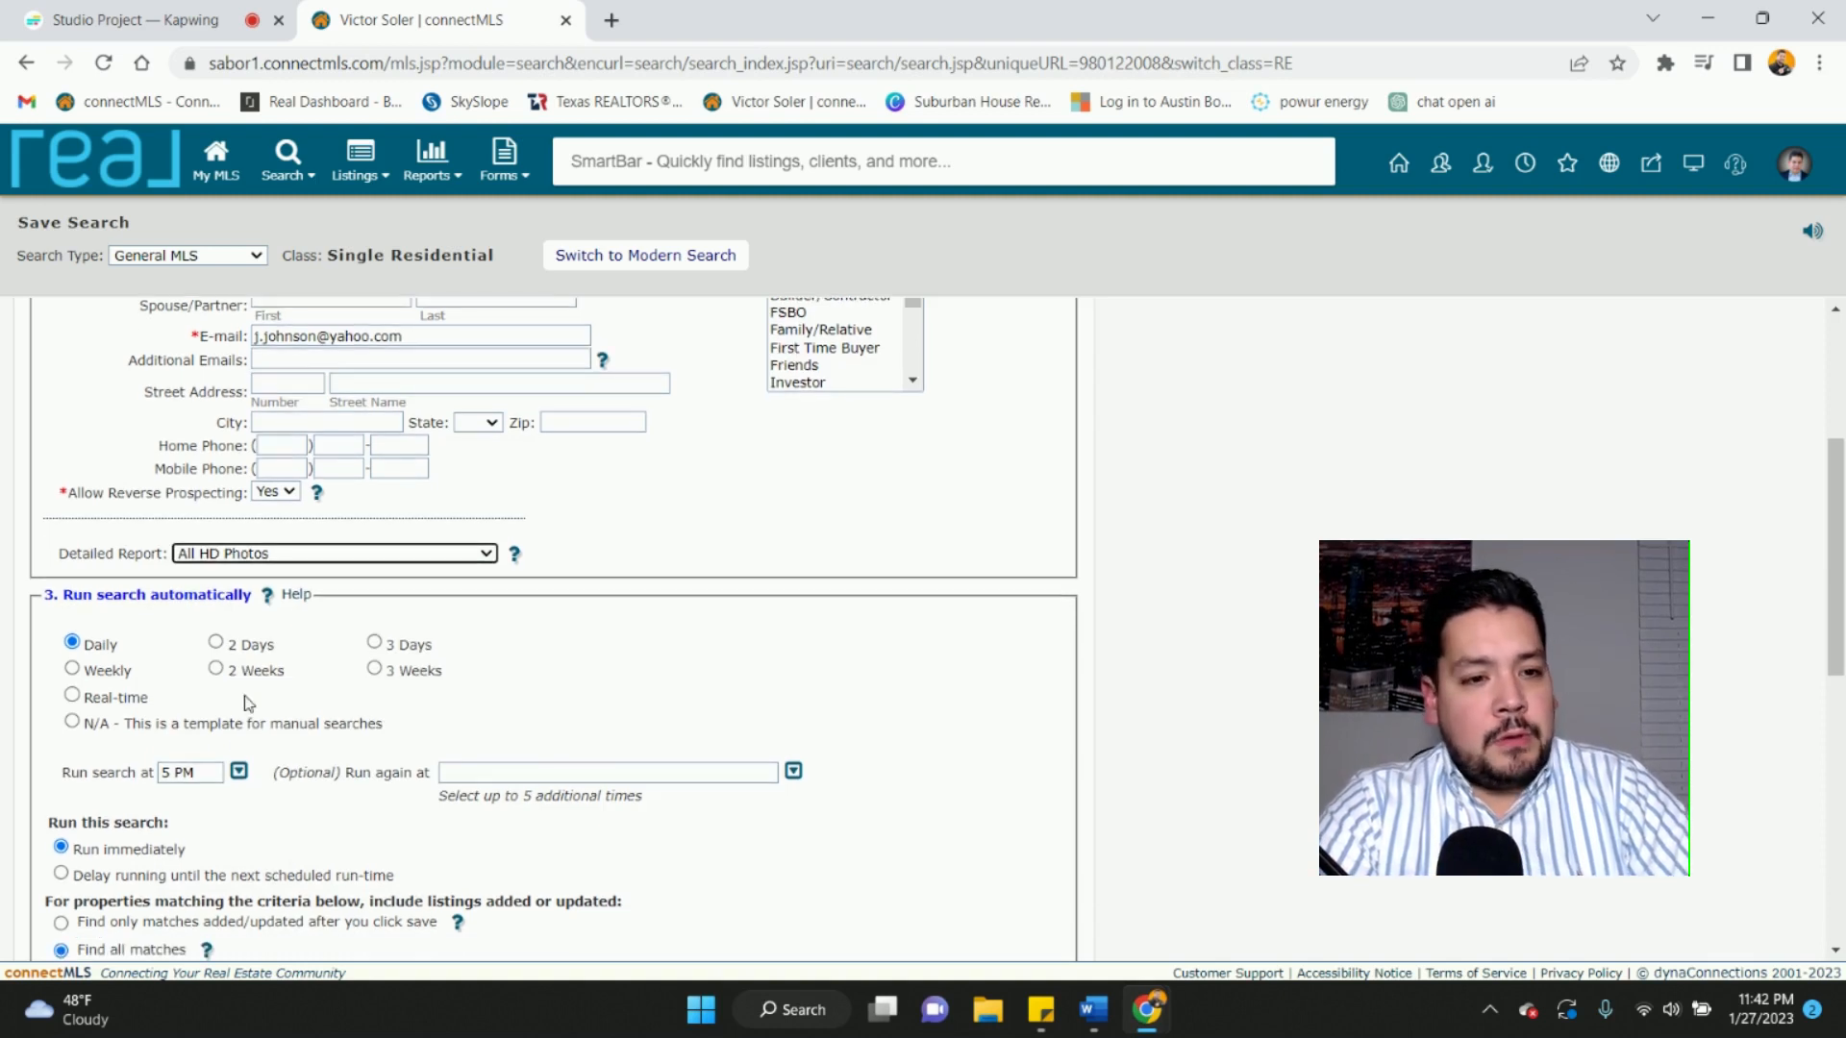
scroll(245, 702, "down", 2)
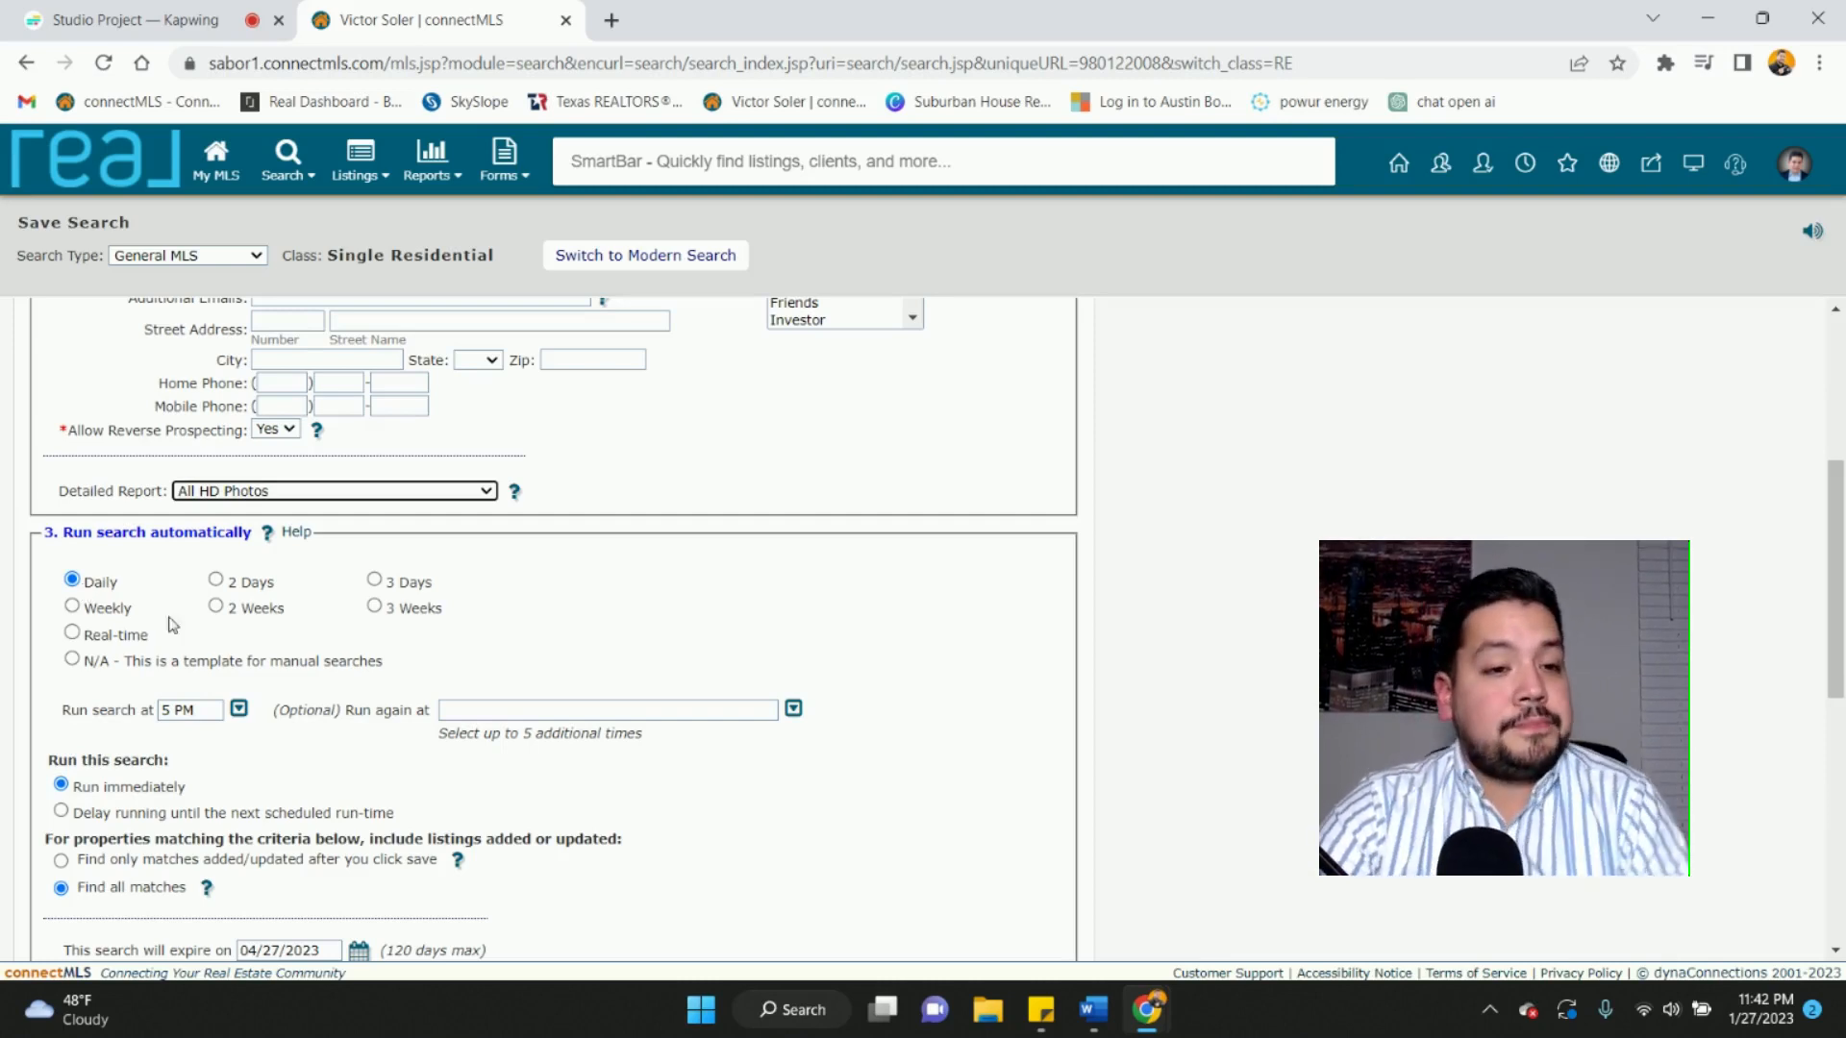
left_click(238, 708)
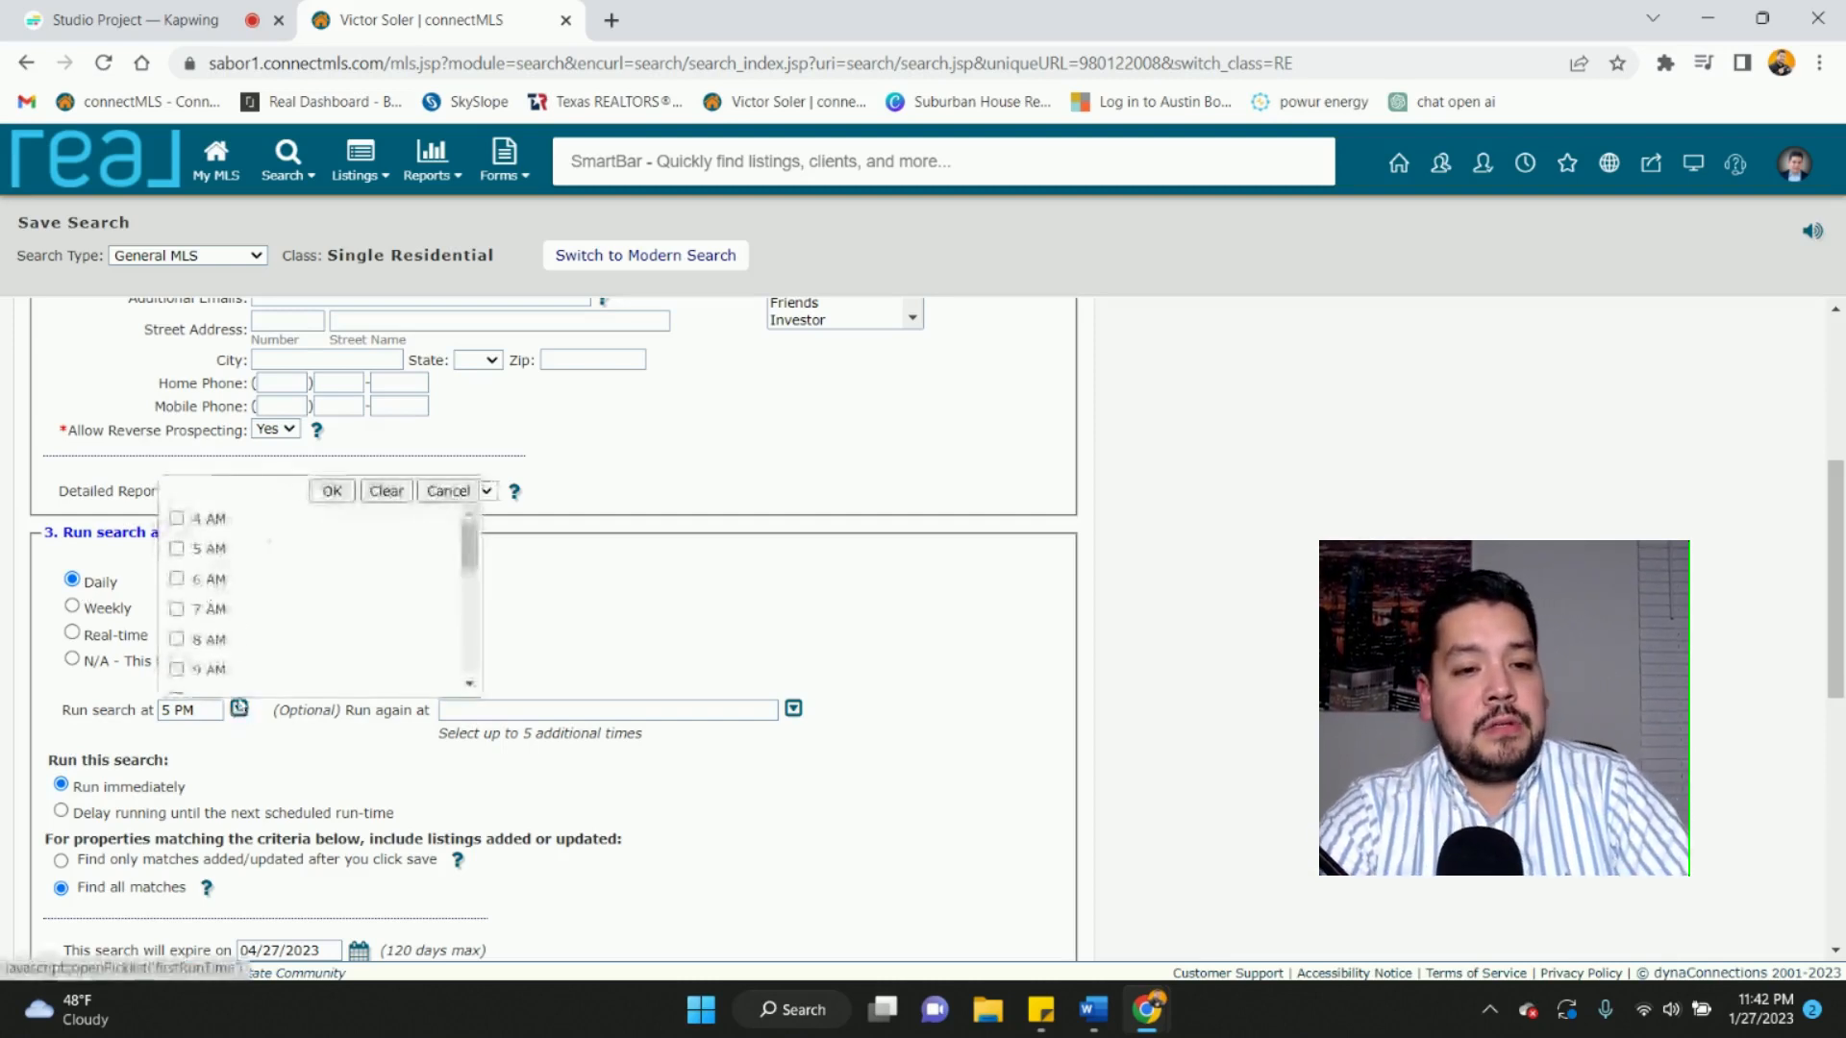
scroll(233, 593, "up", 2)
scroll(232, 593, "down", 1)
scroll(232, 593, "down", 1)
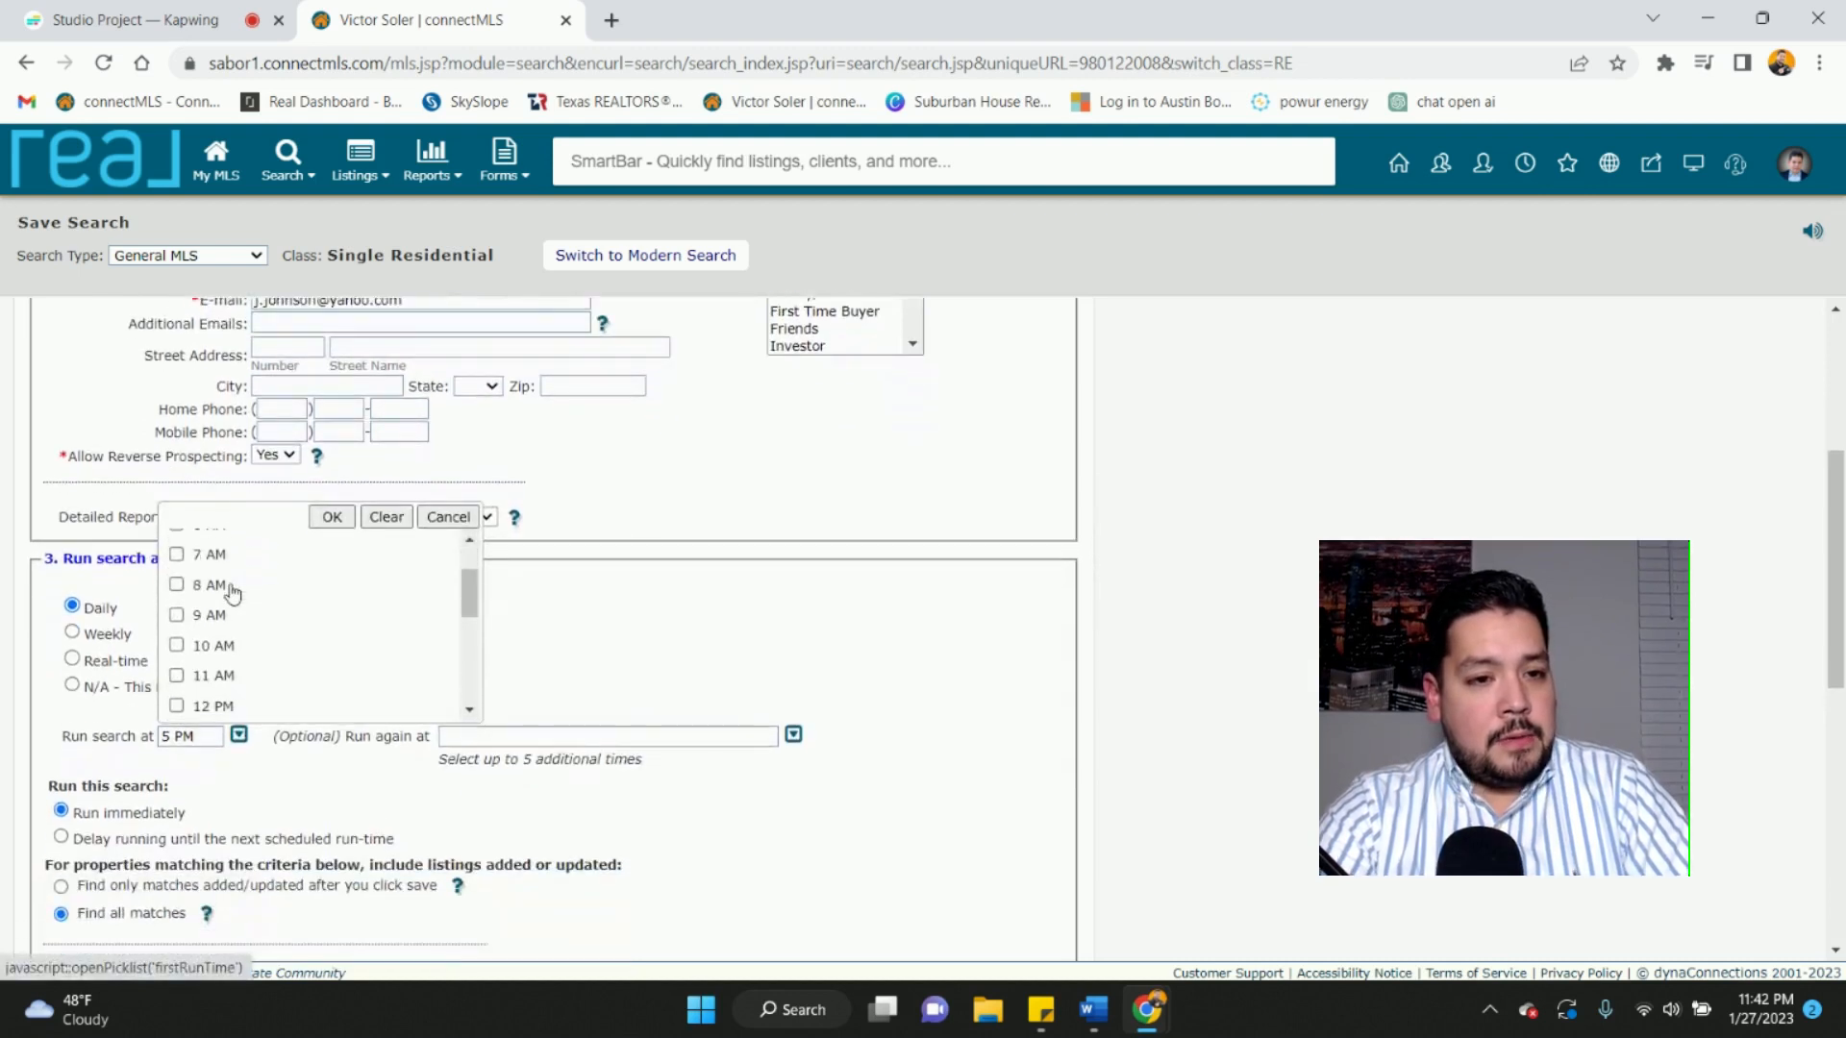
scroll(232, 593, "down", 1)
scroll(229, 591, "up", 1)
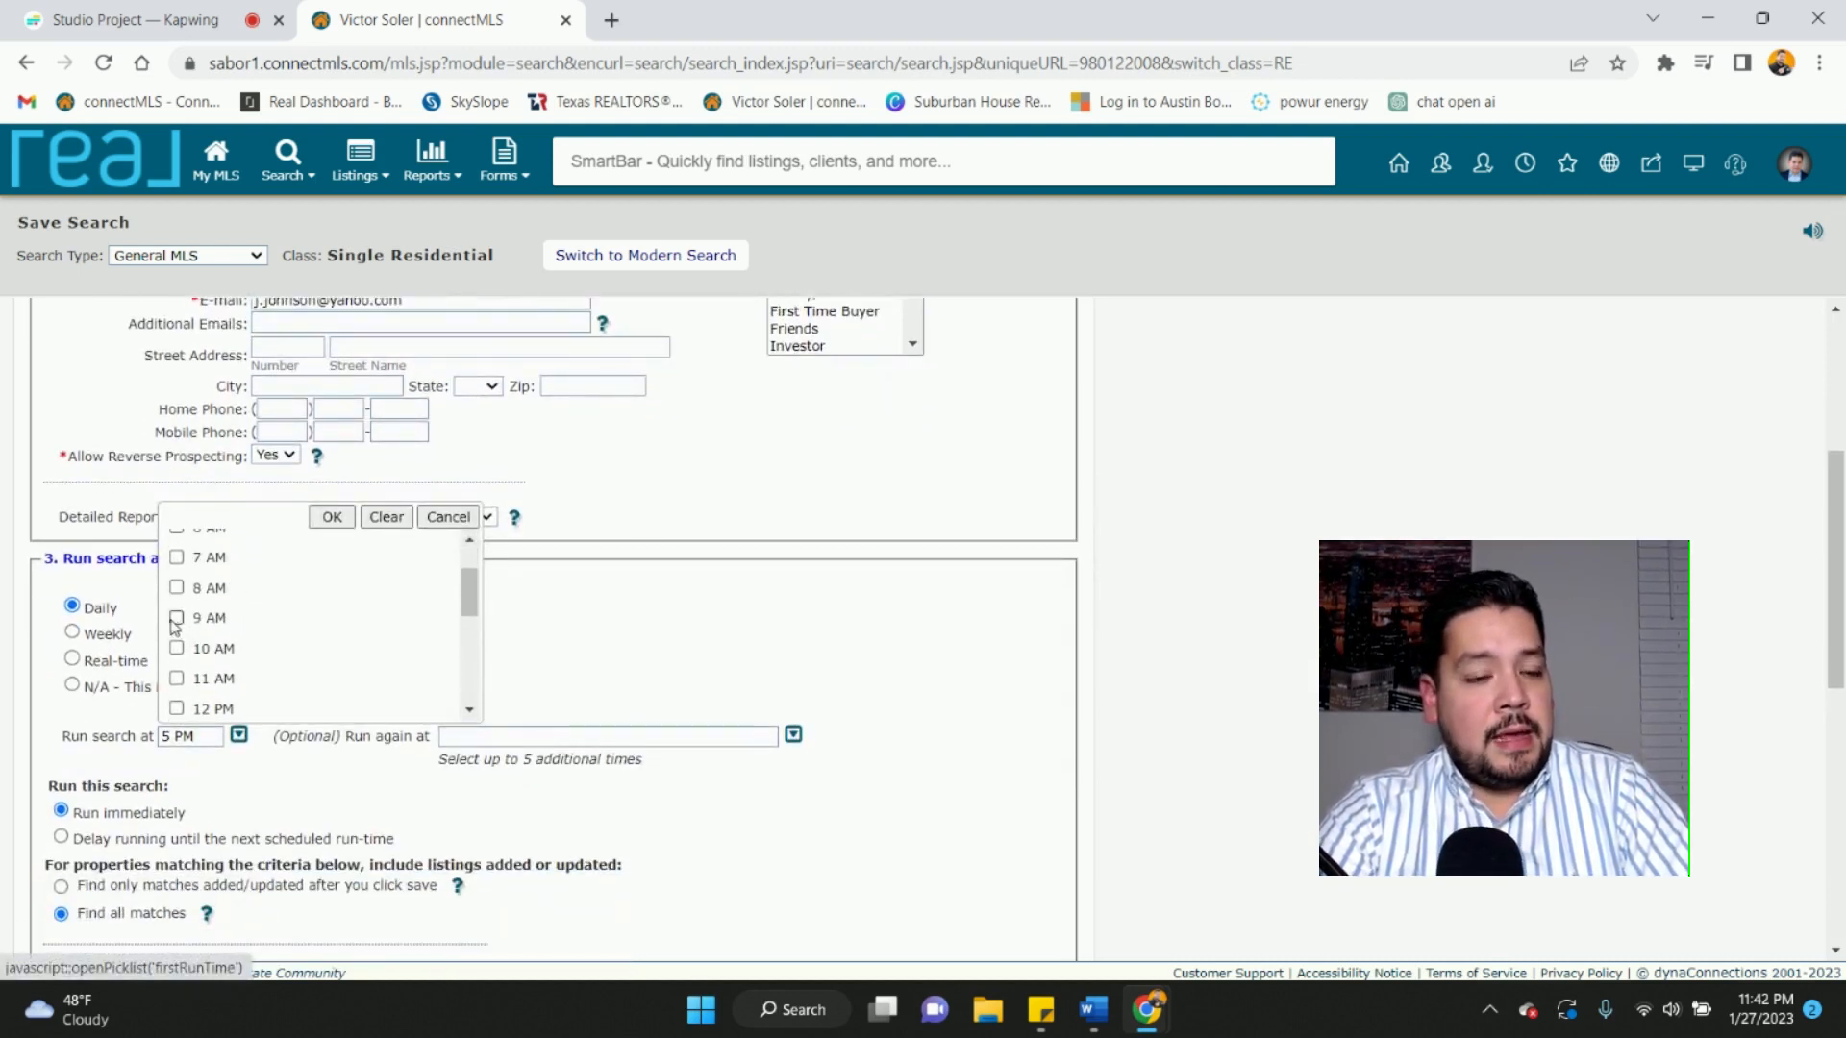
left_click(177, 587)
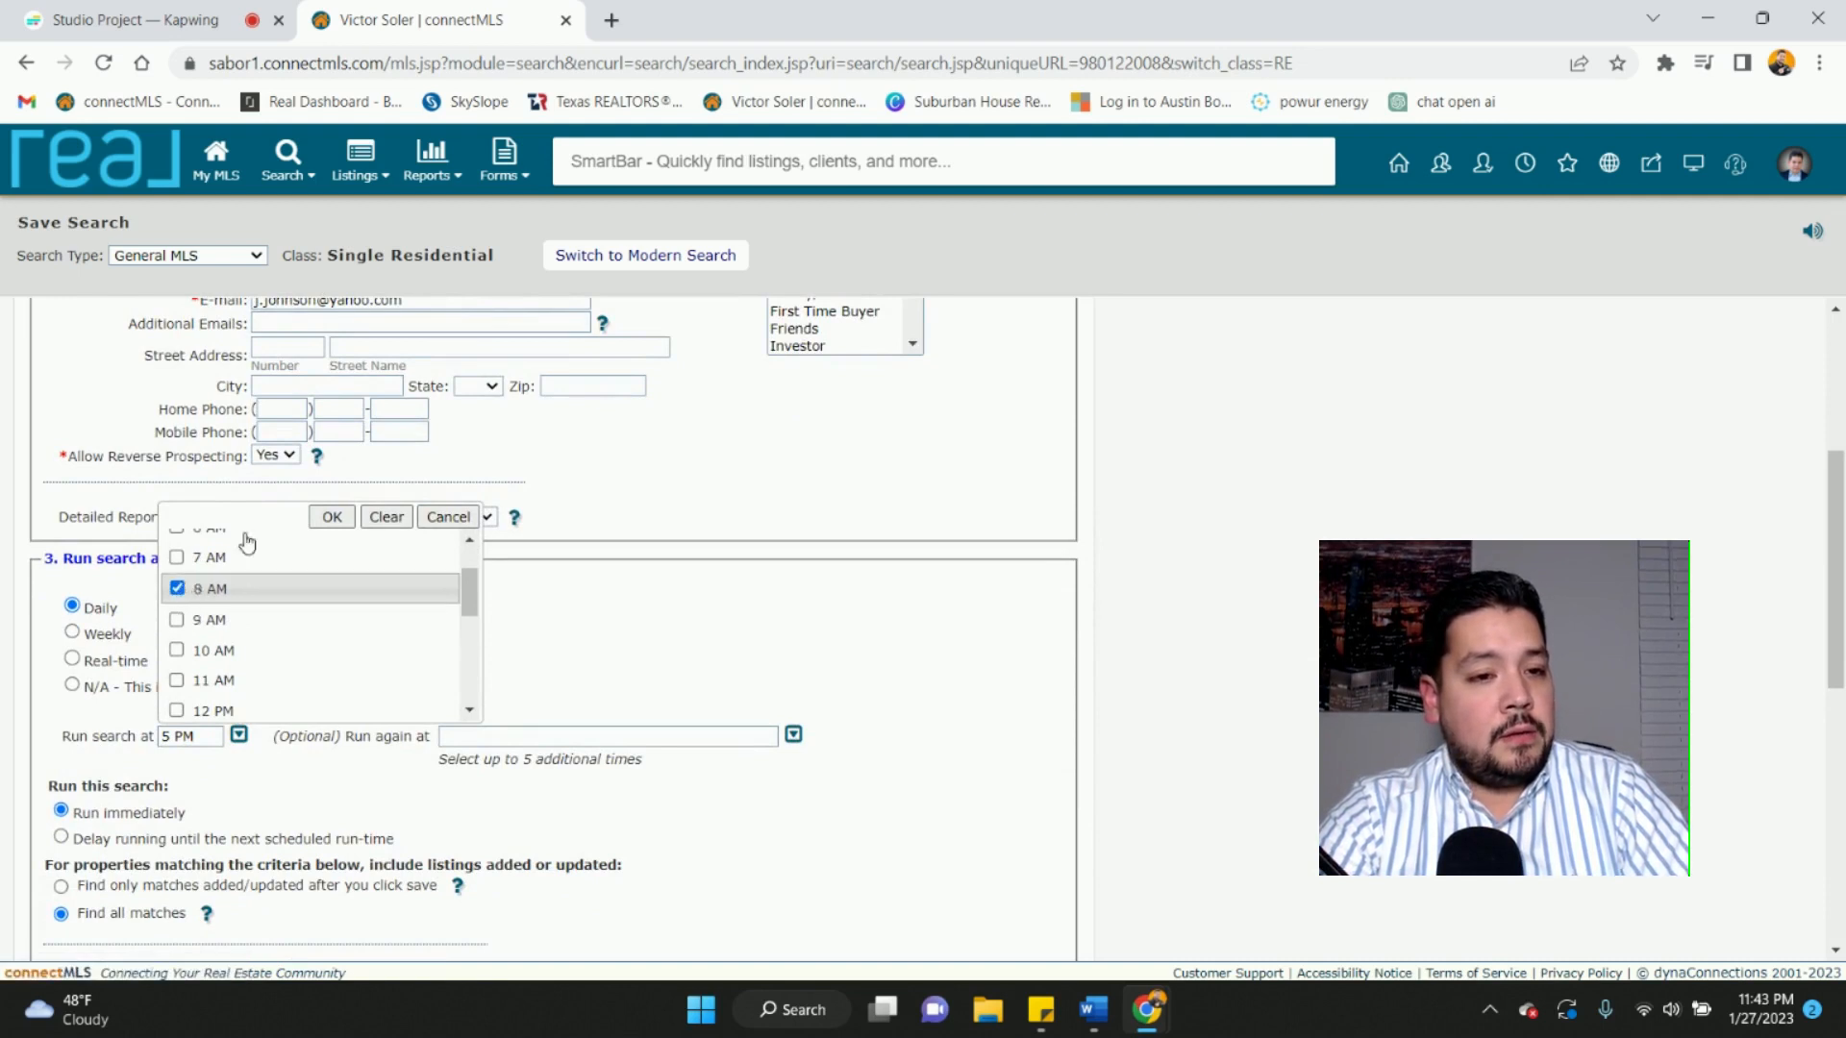
left_click(338, 520)
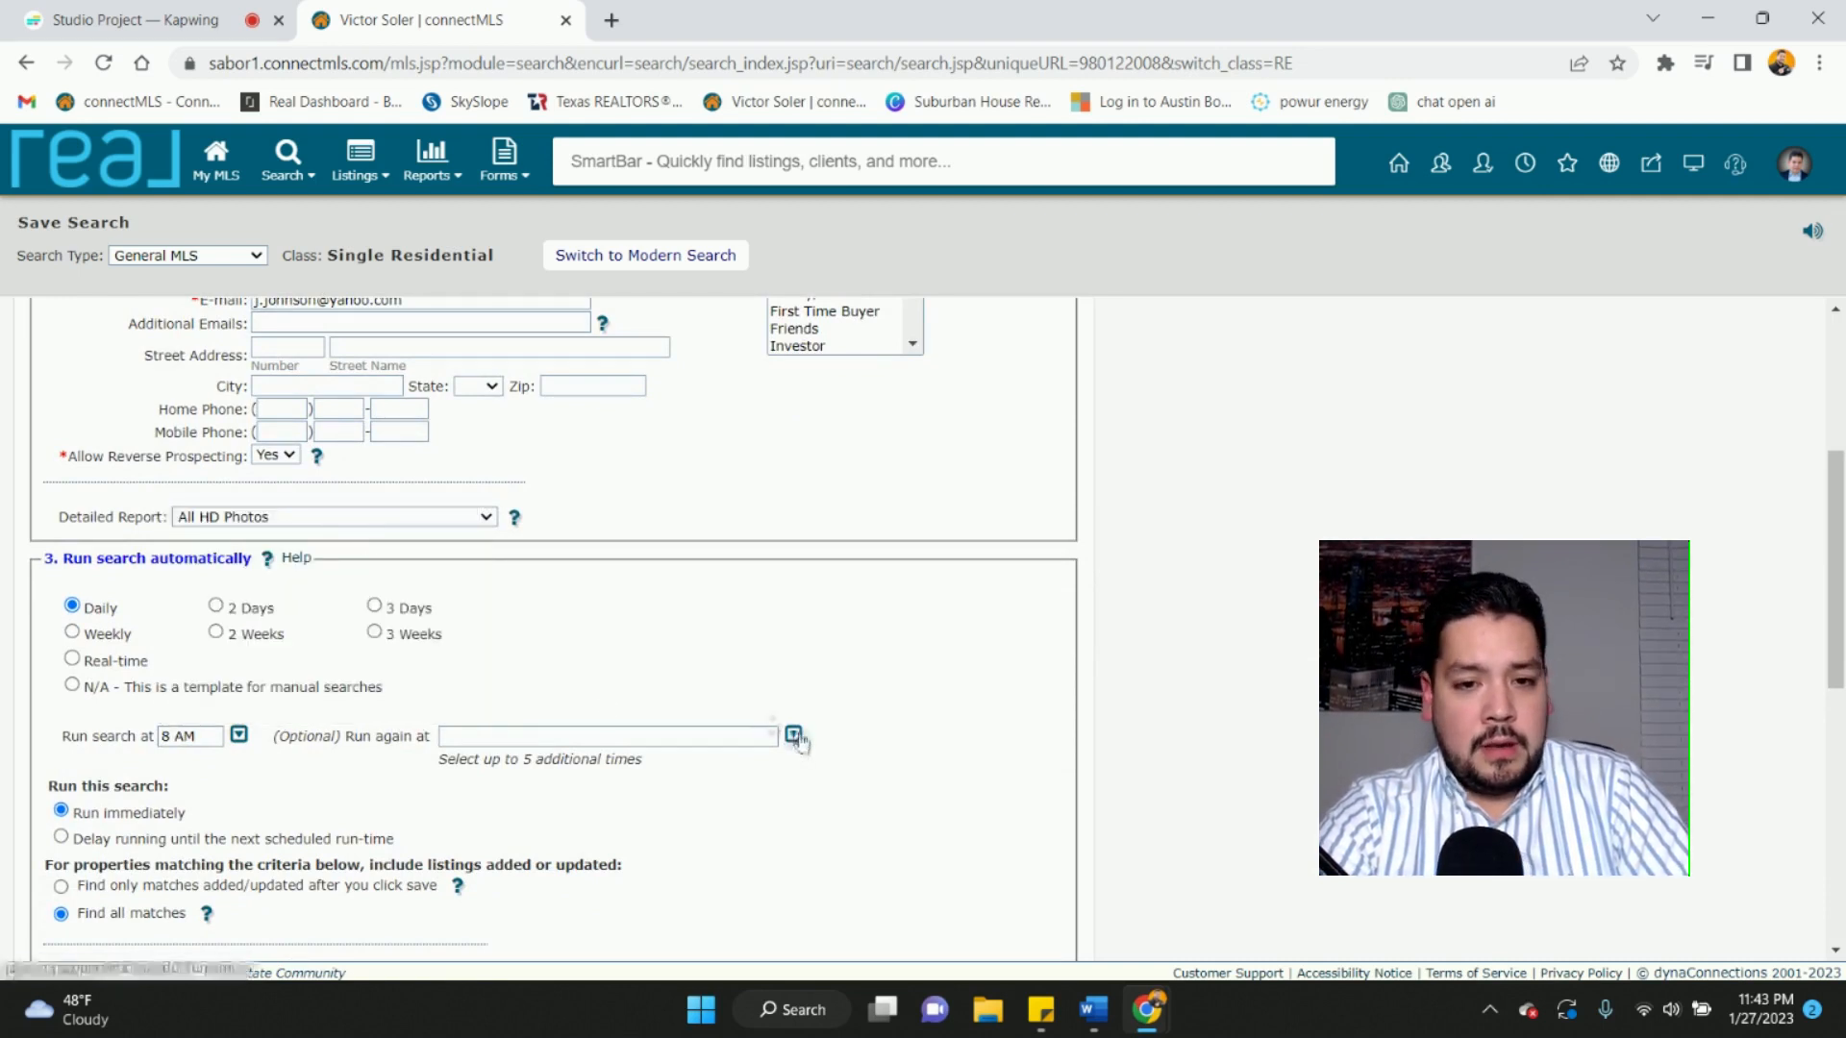
- Add a second daily run at 6 PM
left_click(793, 735)
scroll(601, 654, "down", 5)
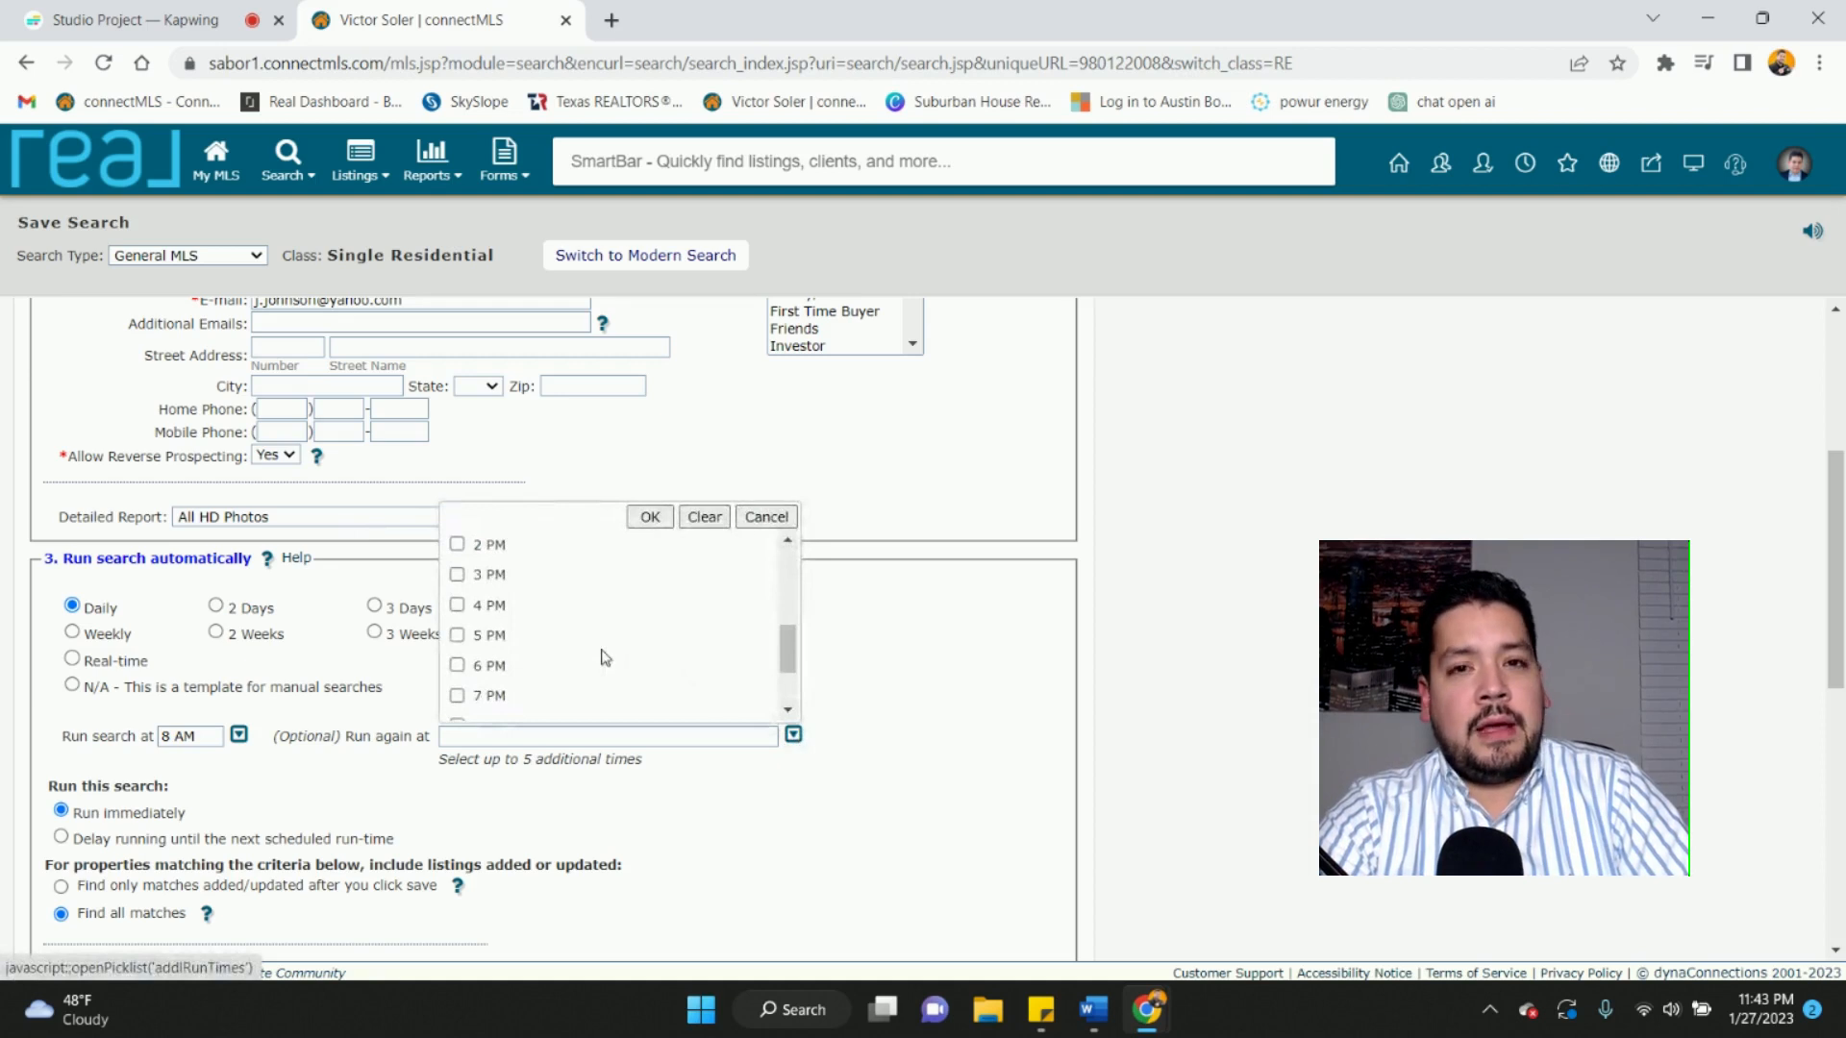
scroll(604, 657, "down", 2)
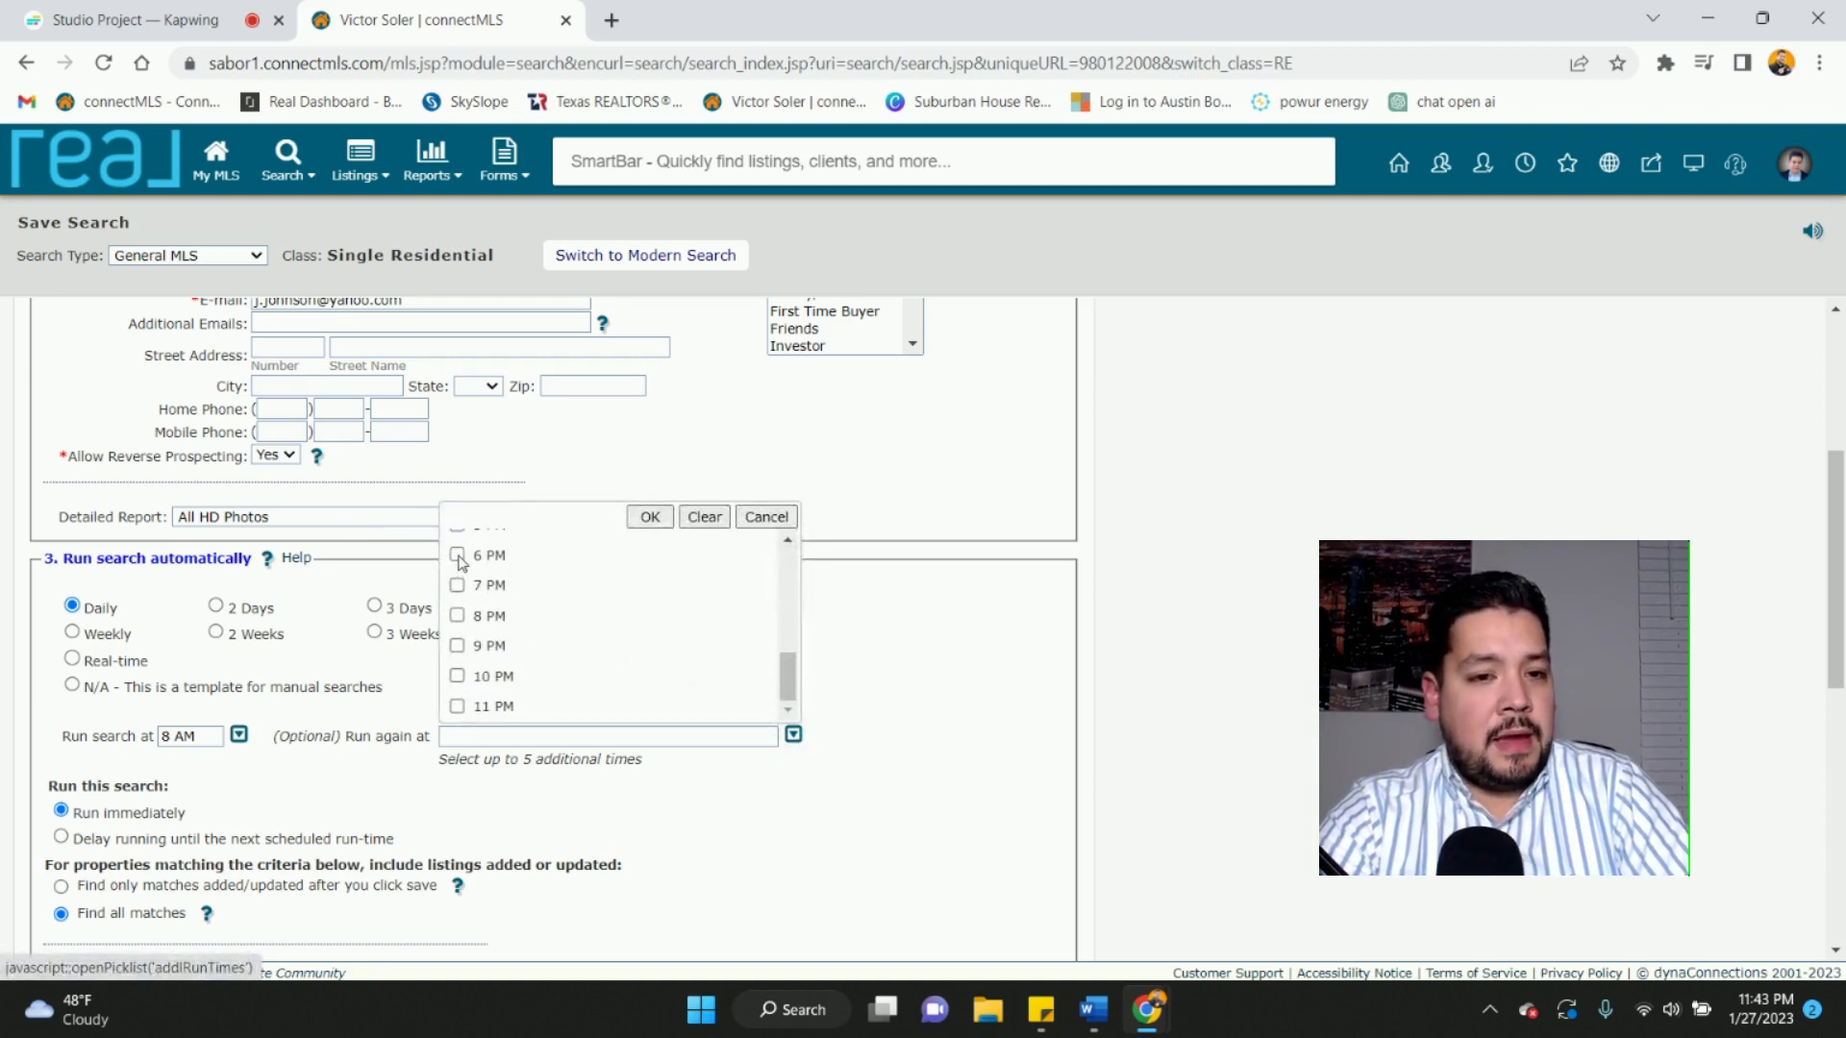
left_click(458, 556)
left_click(650, 517)
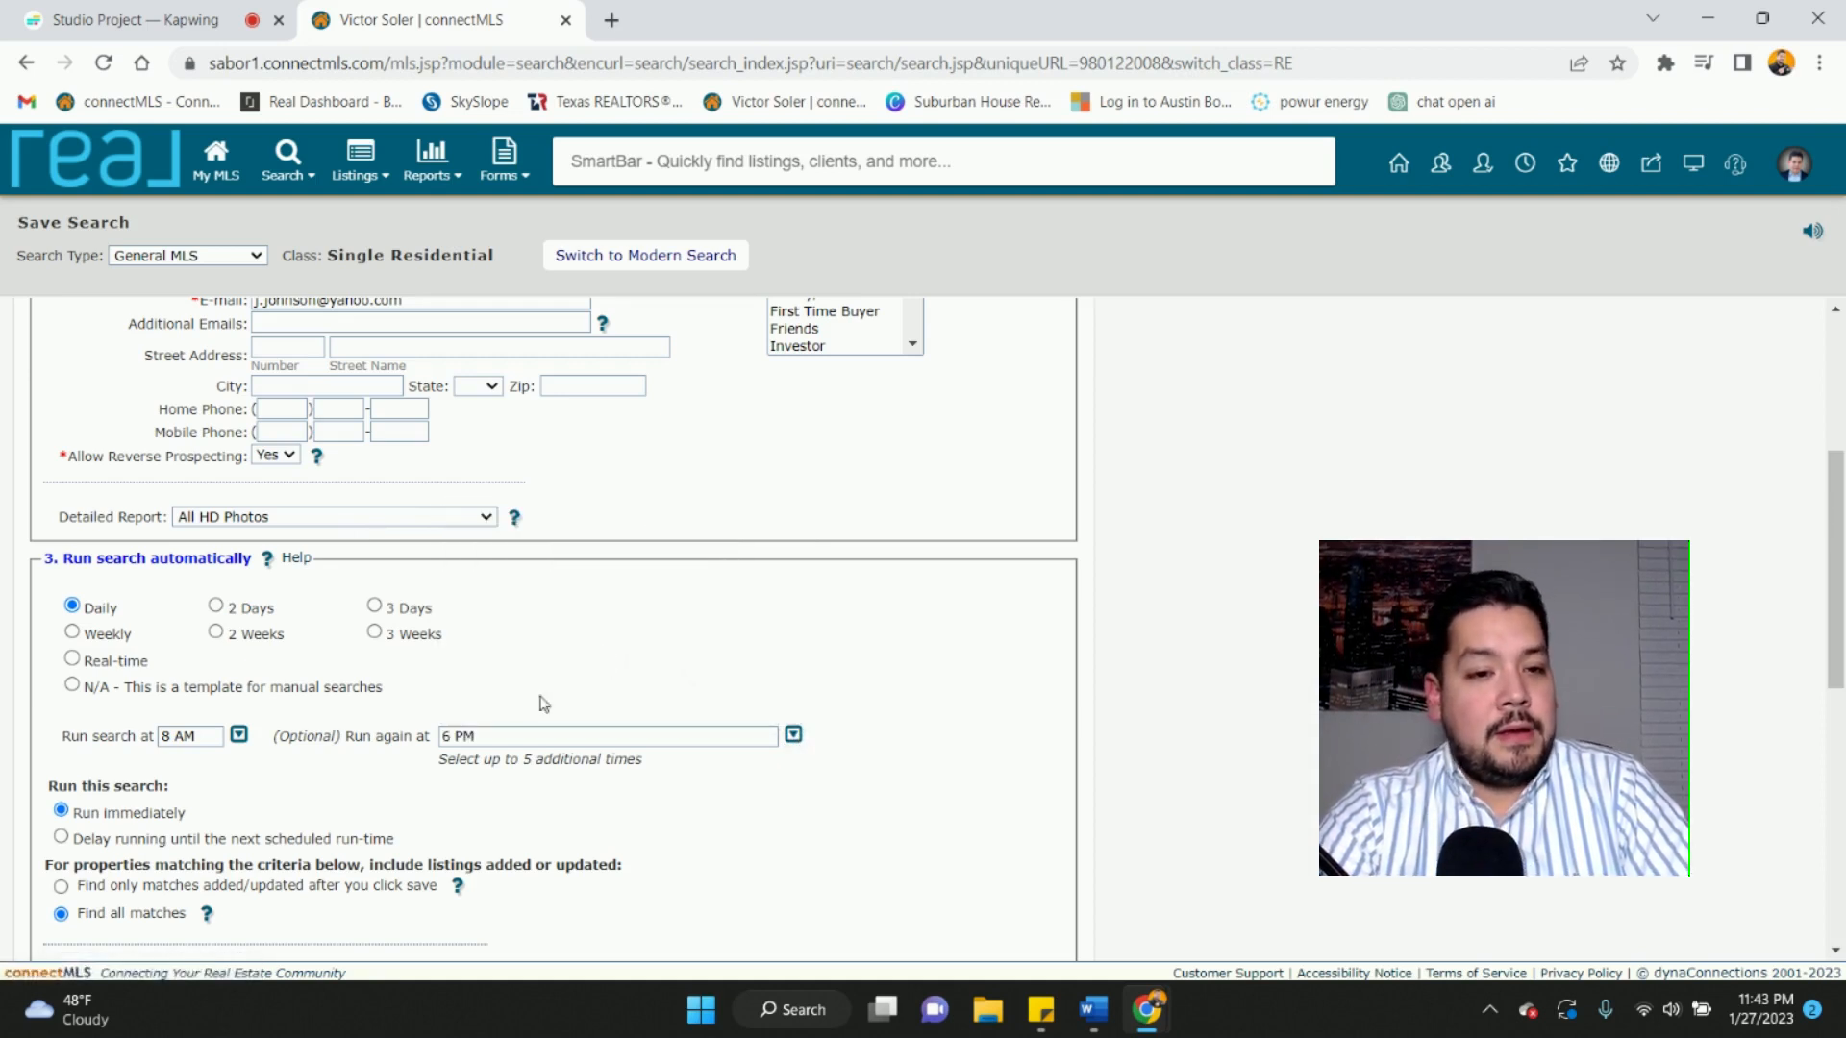
scroll(482, 795, "down", 1)
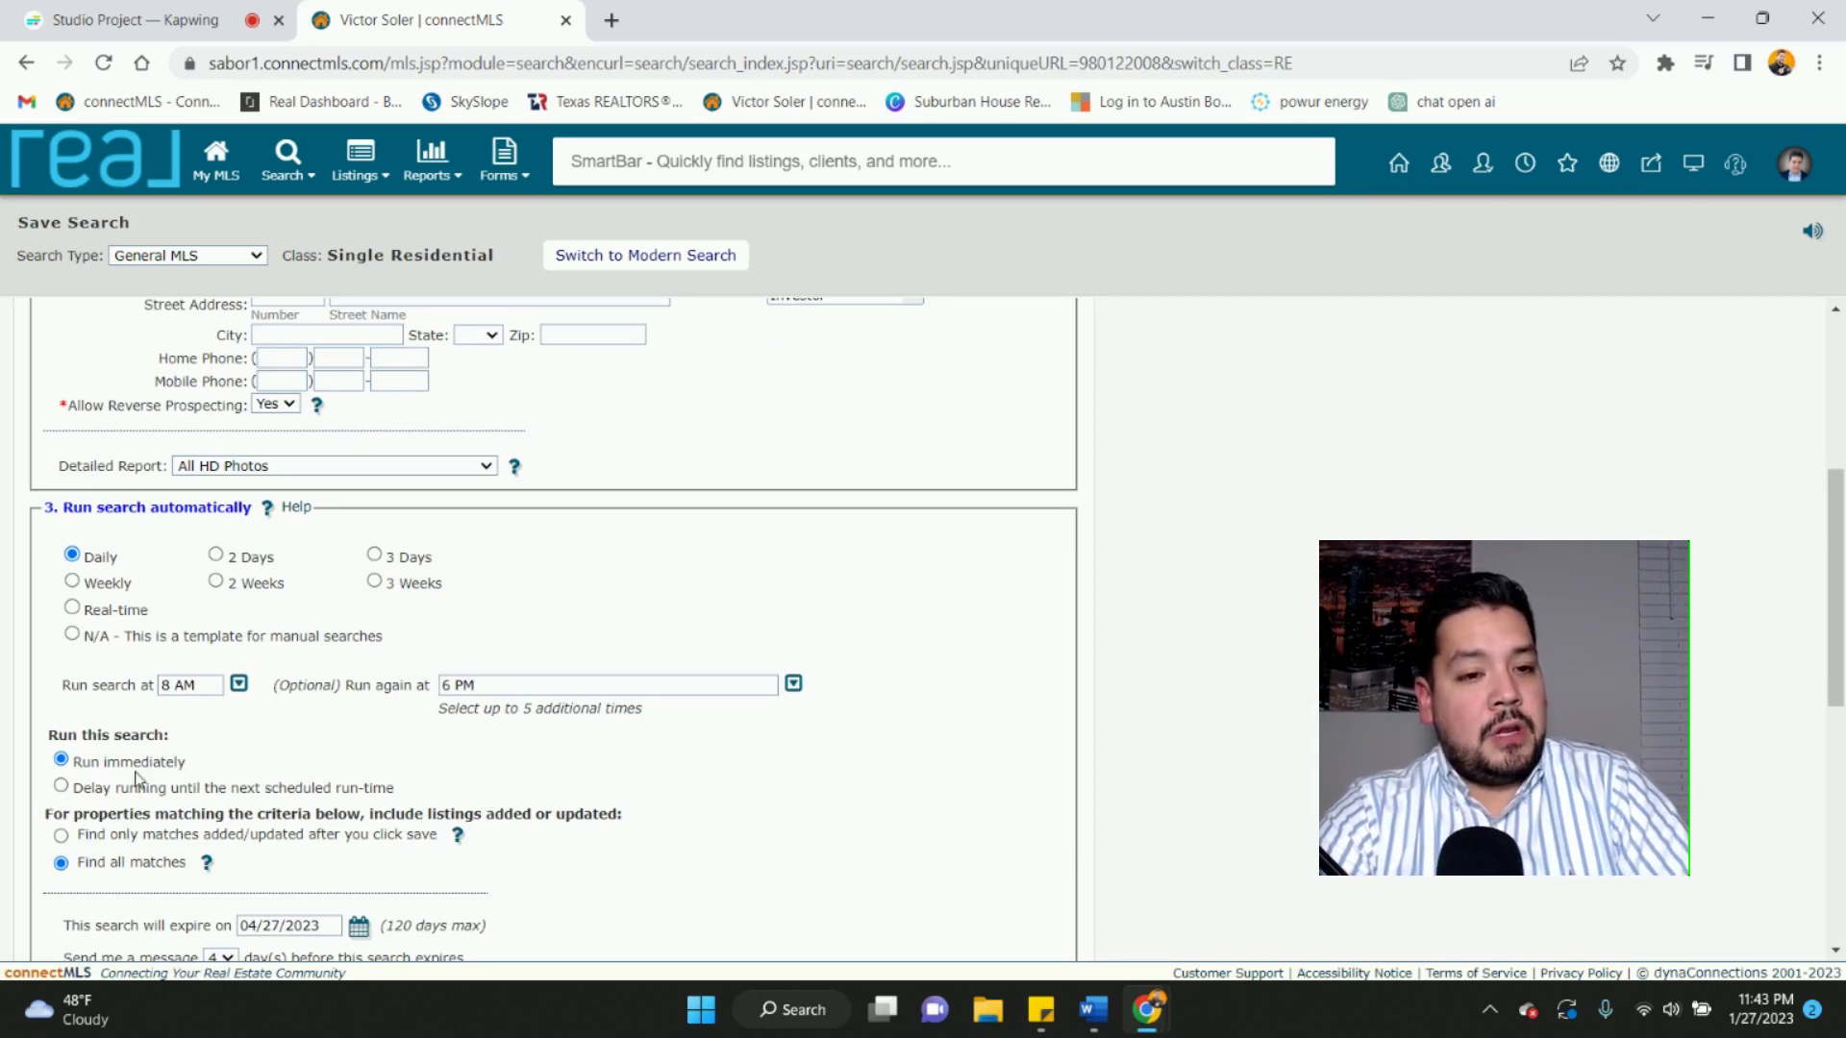
scroll(236, 776, "down", 2)
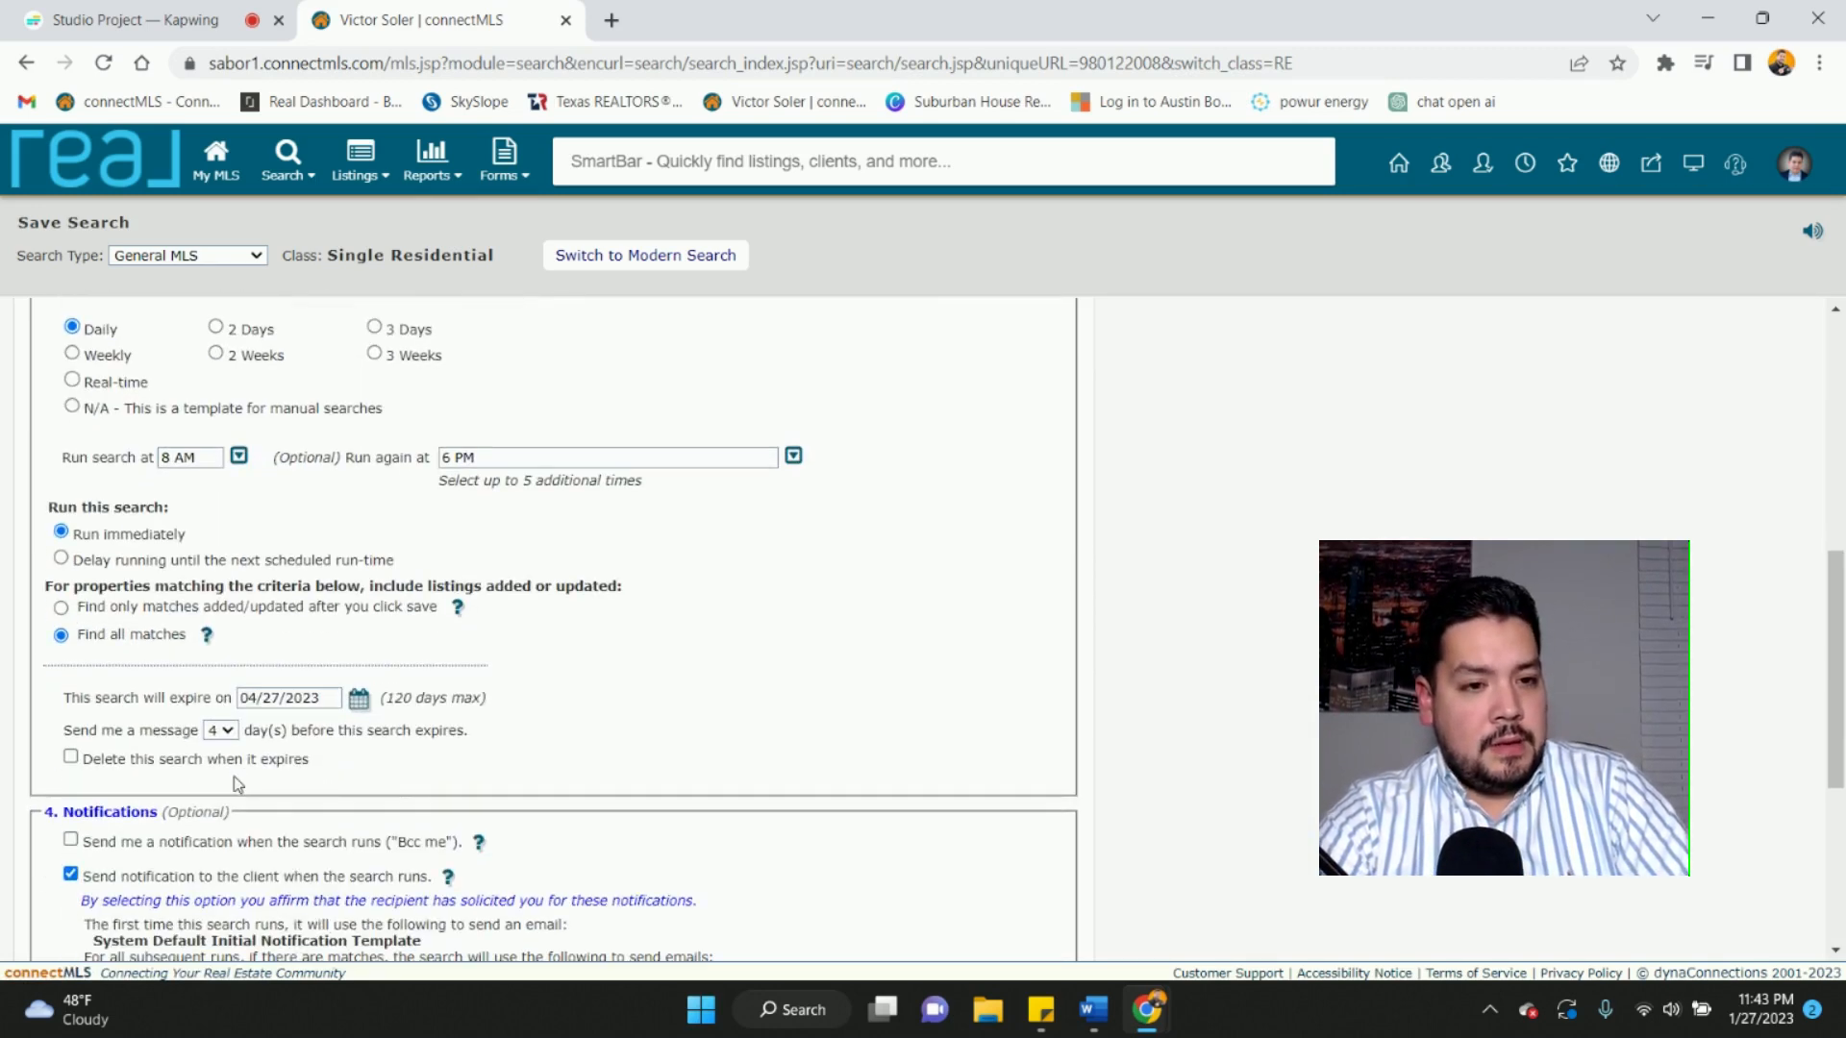
- Review the notification settings and highlight the Verify/Modify Search Criteria status section
scroll(236, 777, "down", 1)
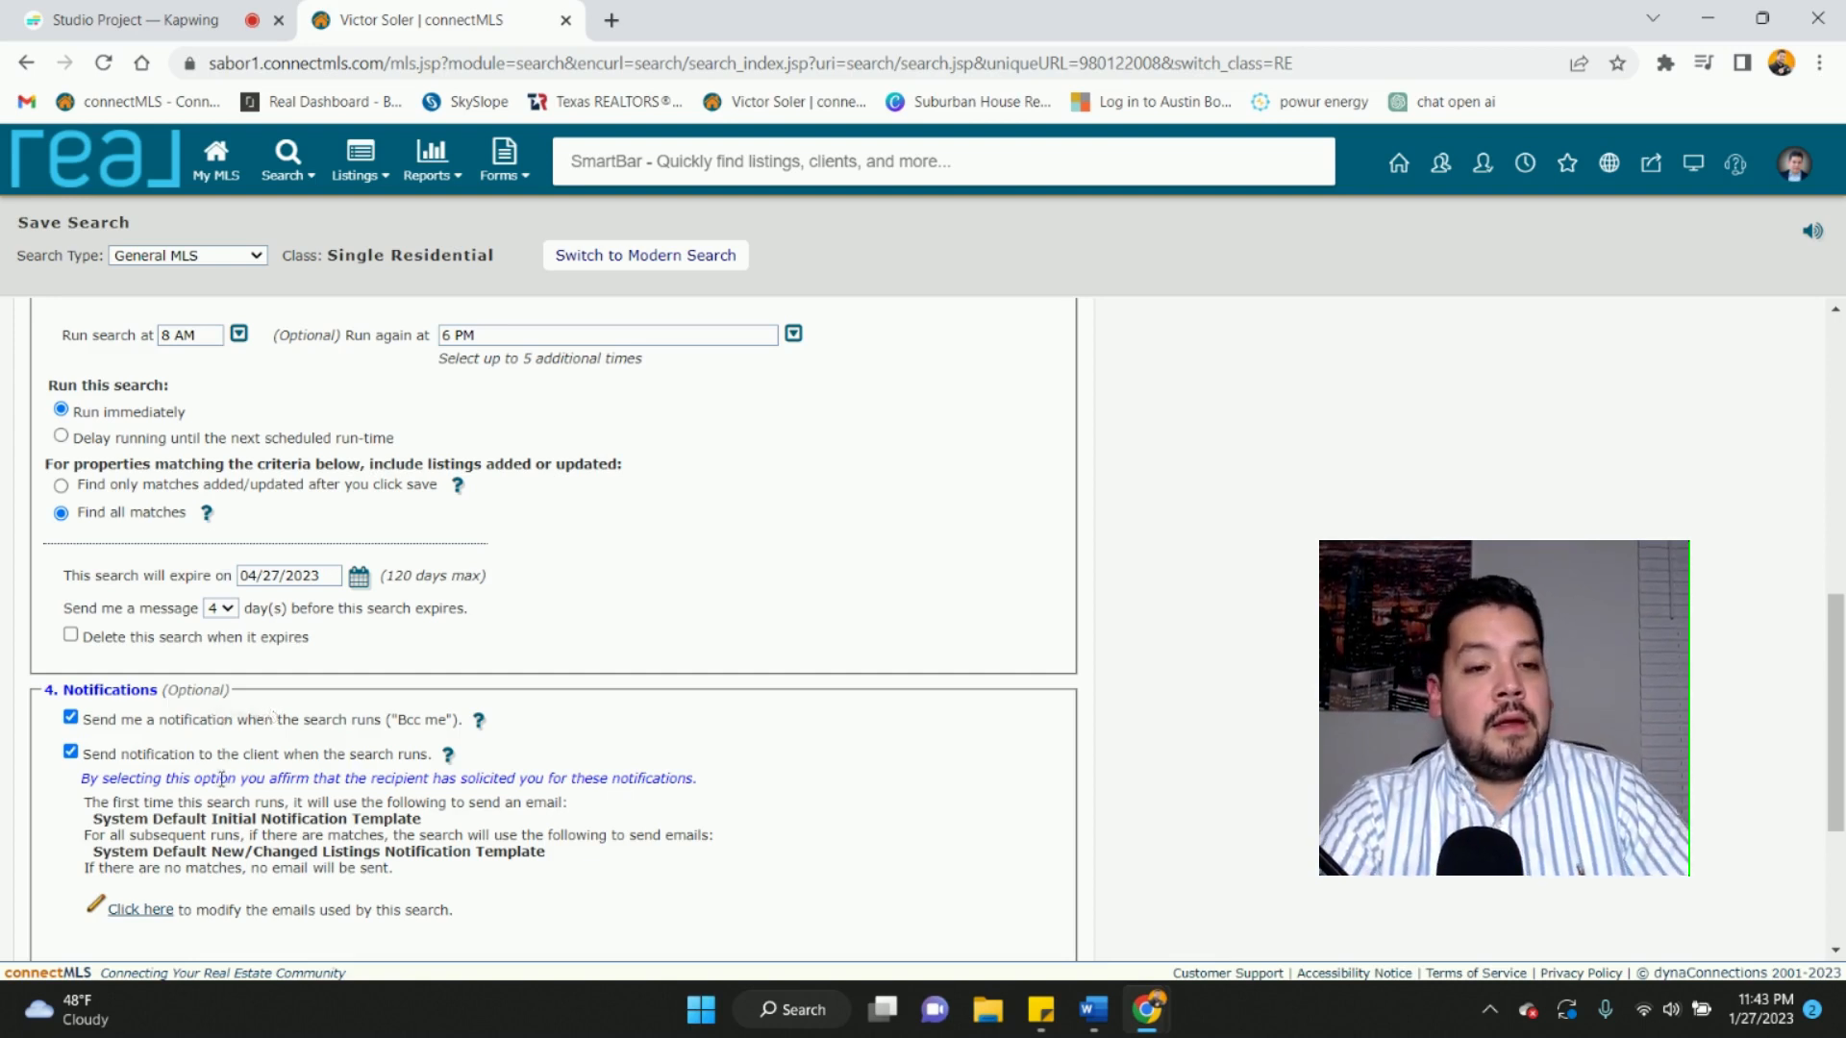
scroll(222, 779, "down", 1)
scroll(221, 779, "down", 2)
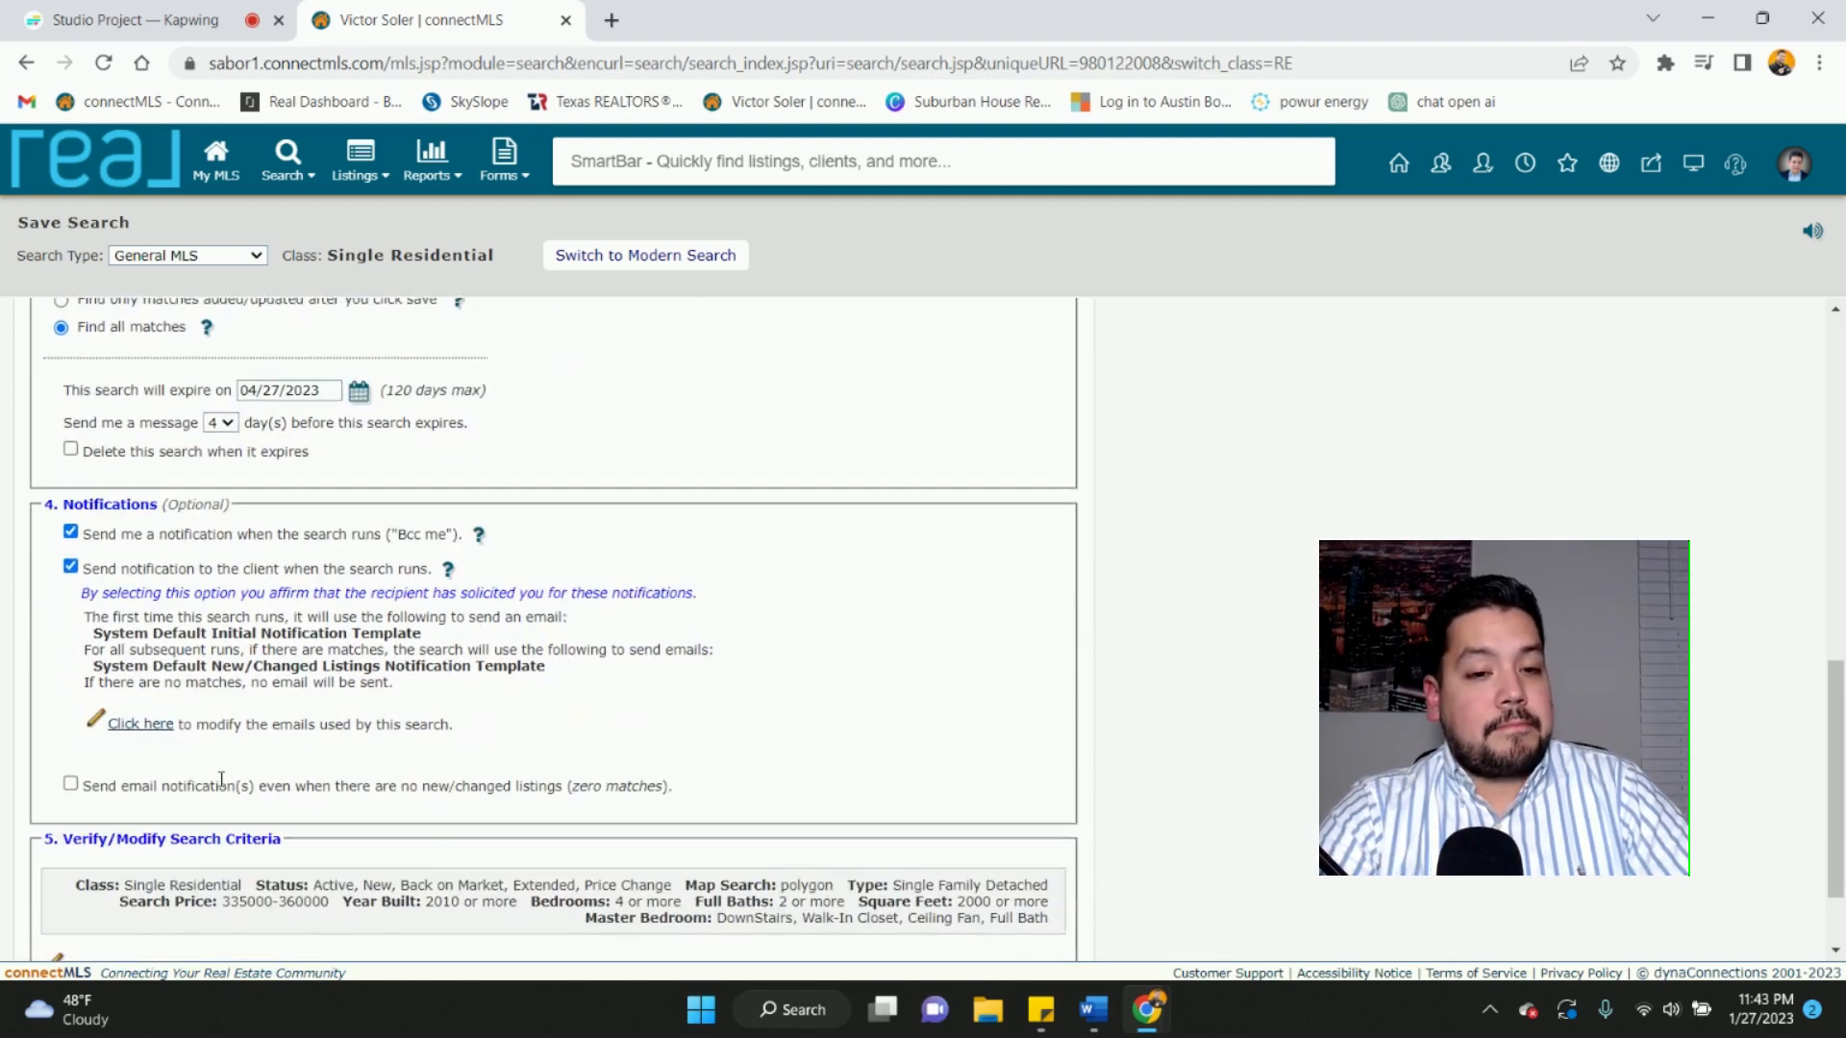
scroll(221, 787, "down", 1)
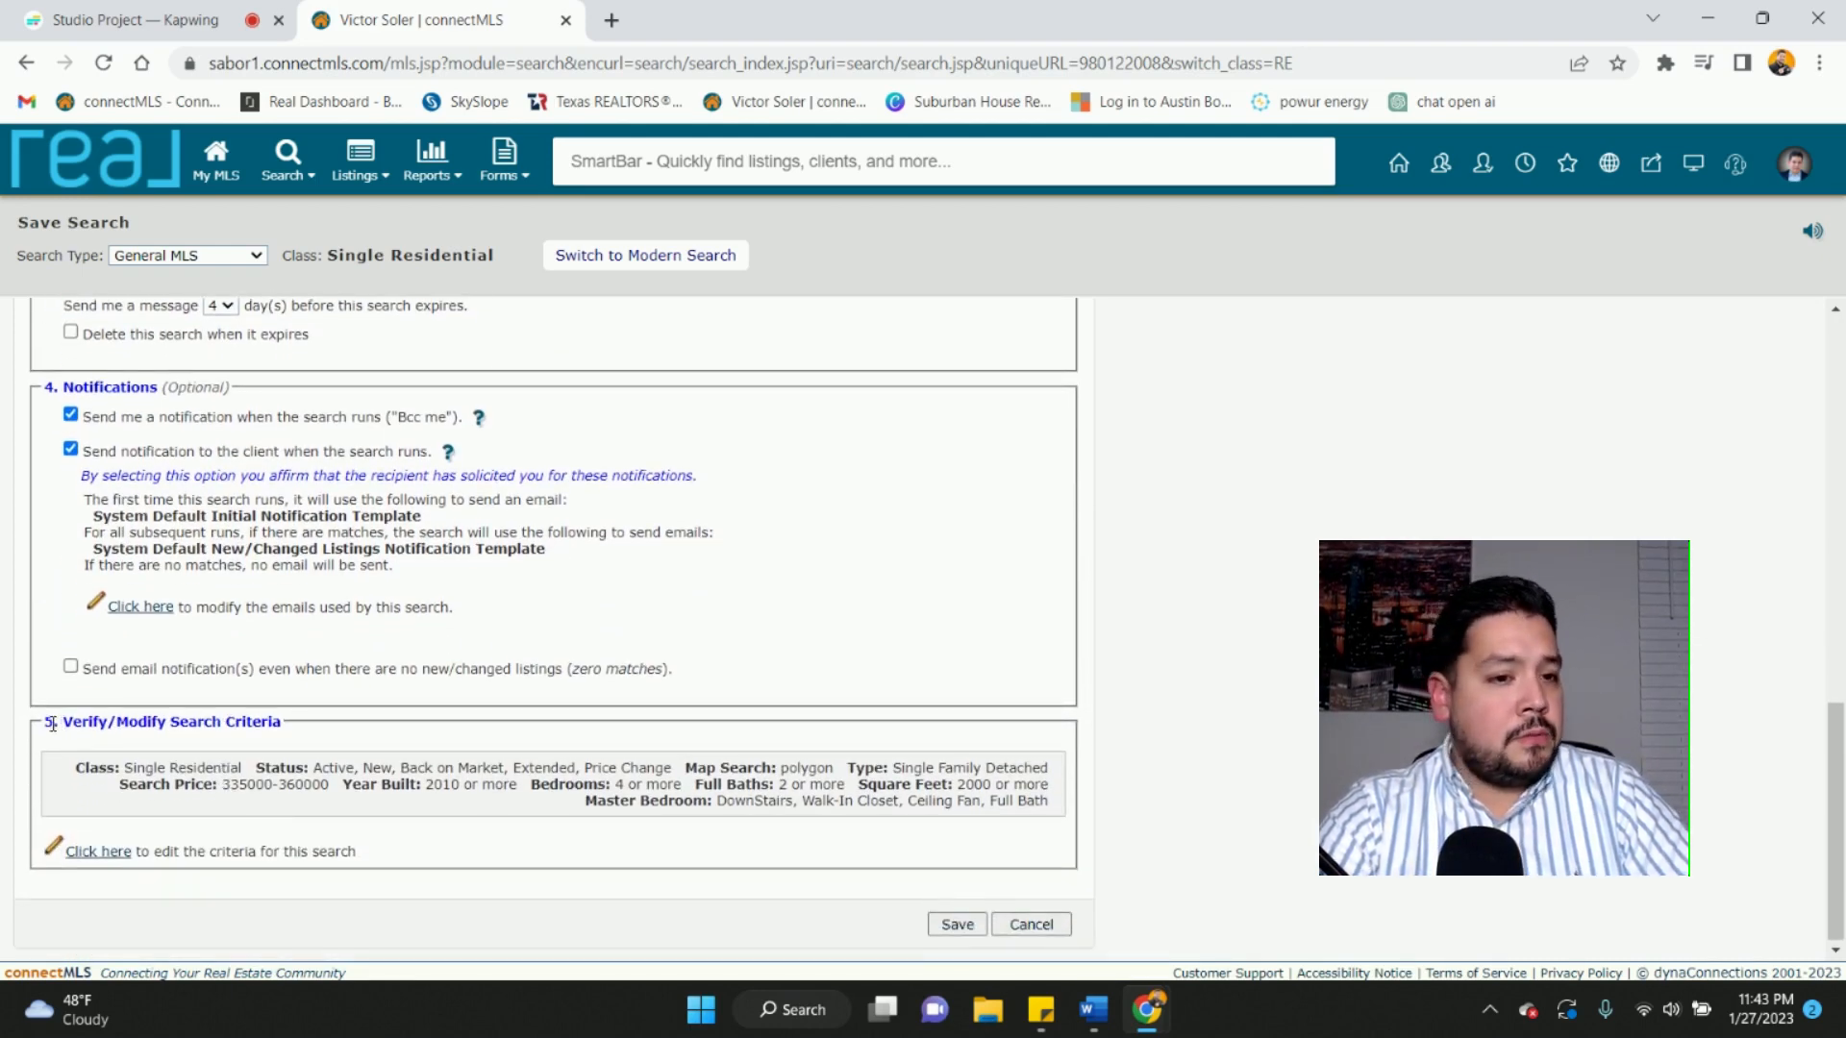
left_click_drag(52, 724, 281, 739)
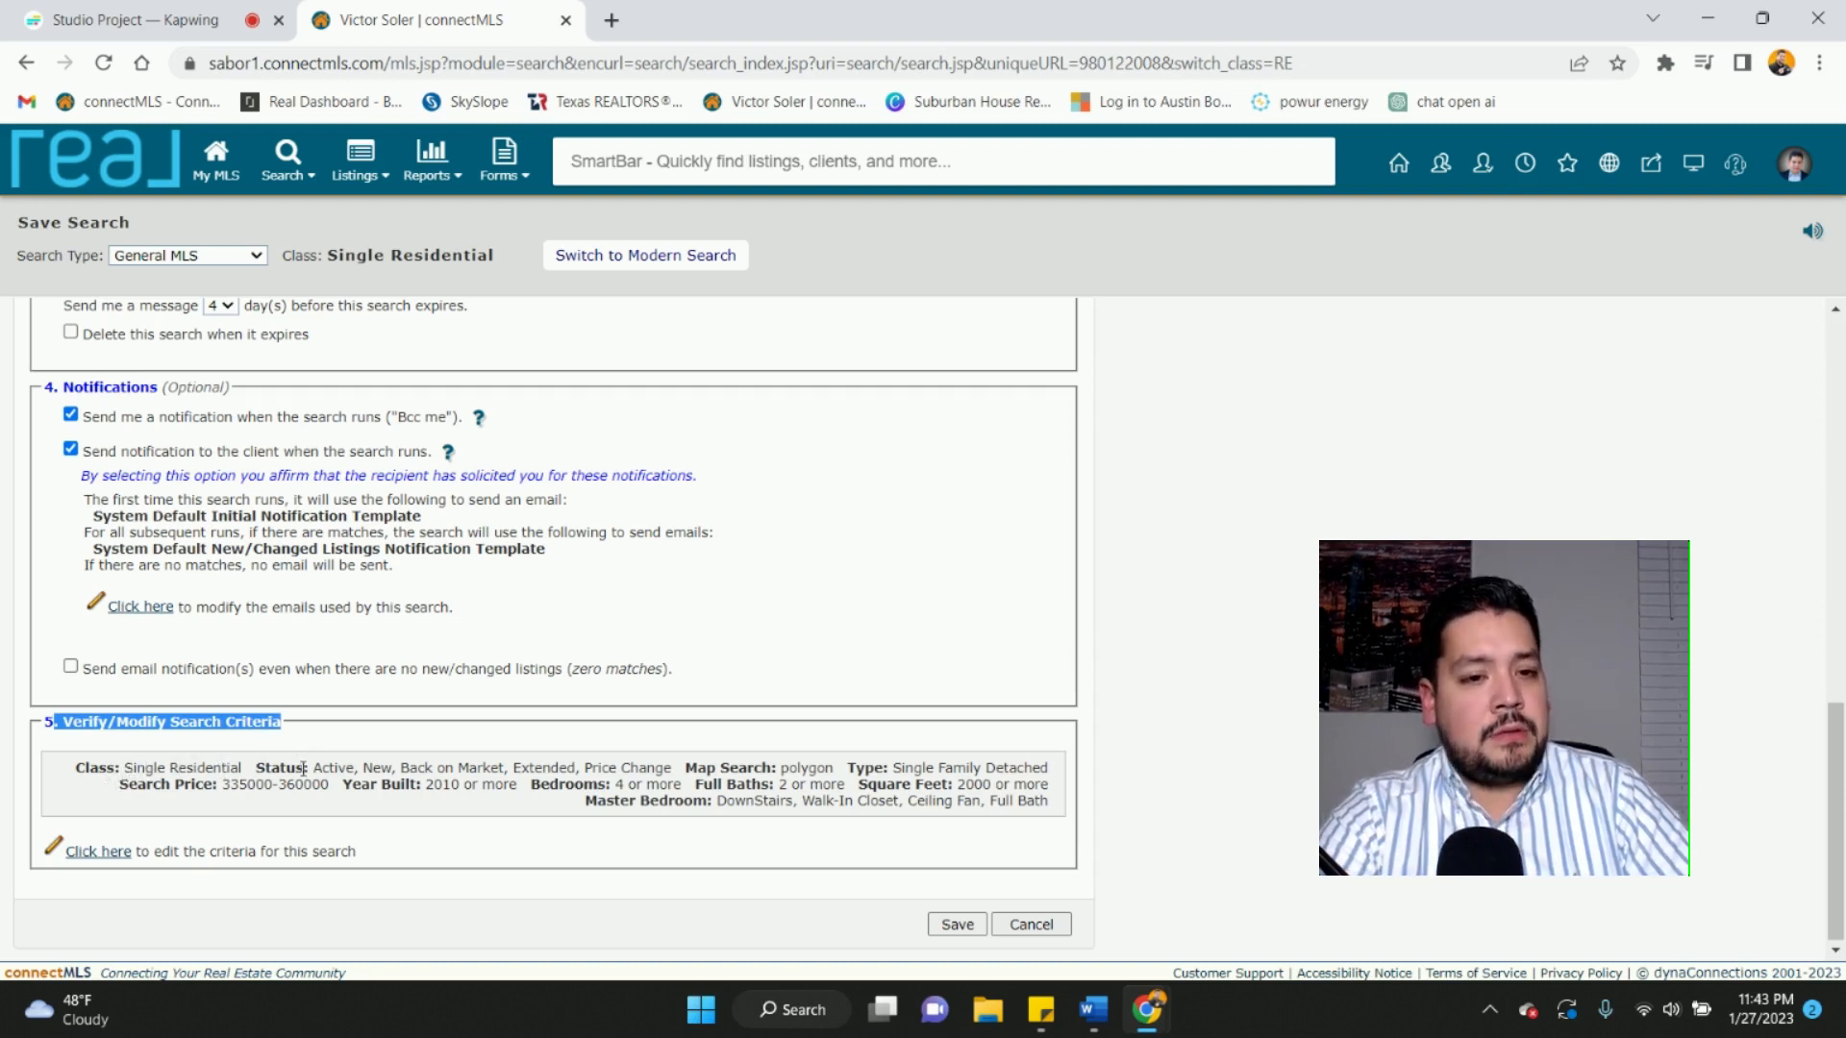
left_click(259, 765)
left_click_drag(259, 765, 674, 763)
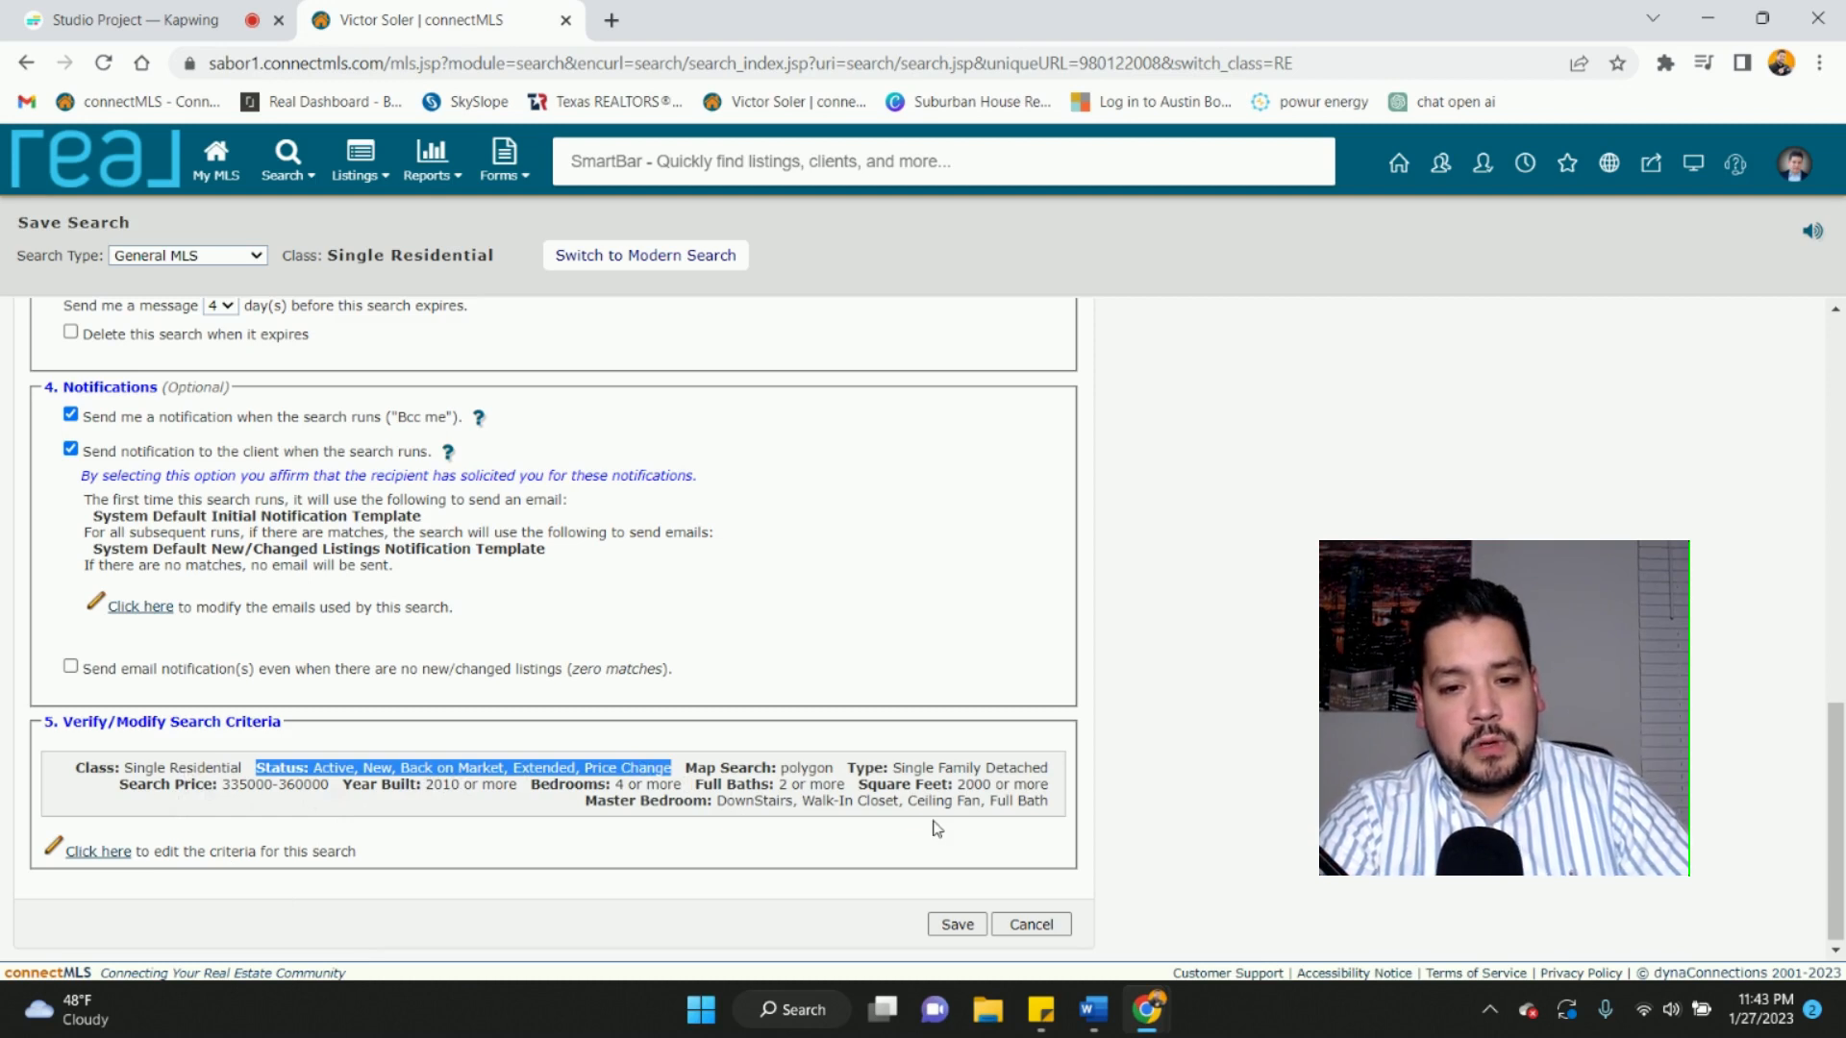
- Save the client's home search
scroll(933, 824, "up", 1)
scroll(937, 828, "down", 1)
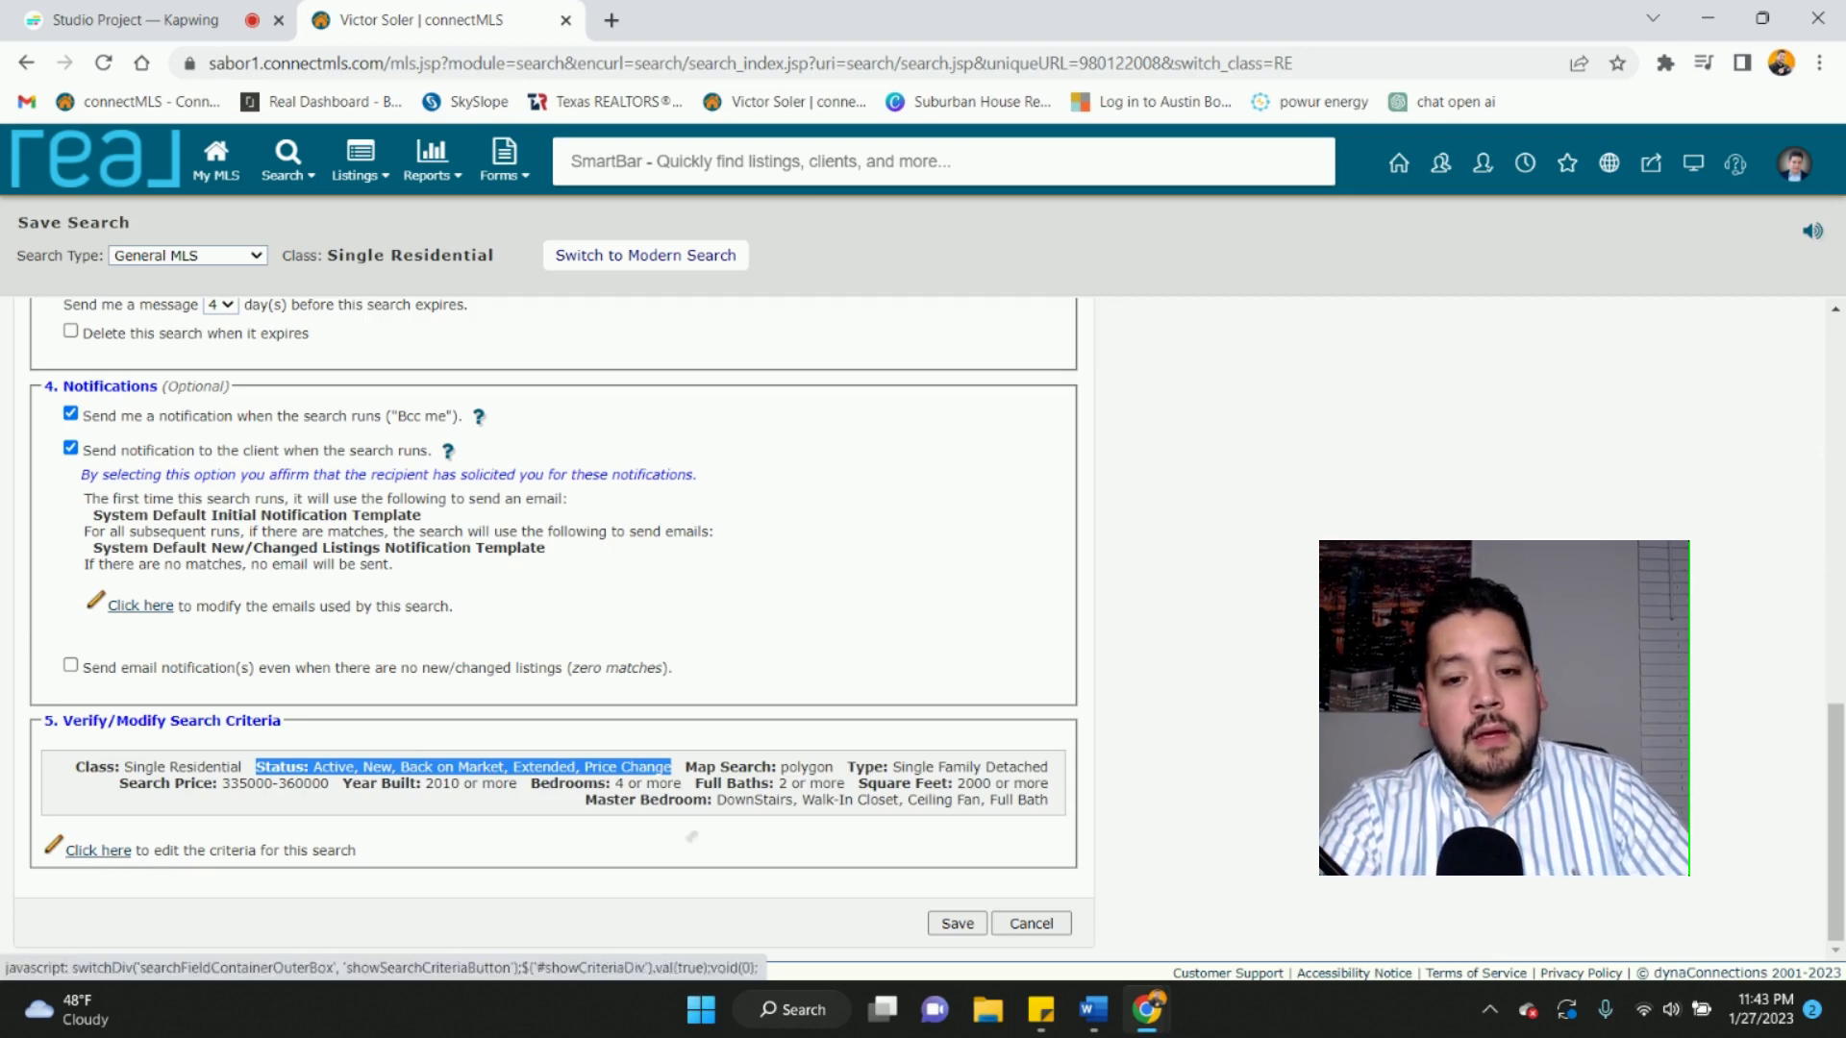
scroll(690, 832, "up", 15)
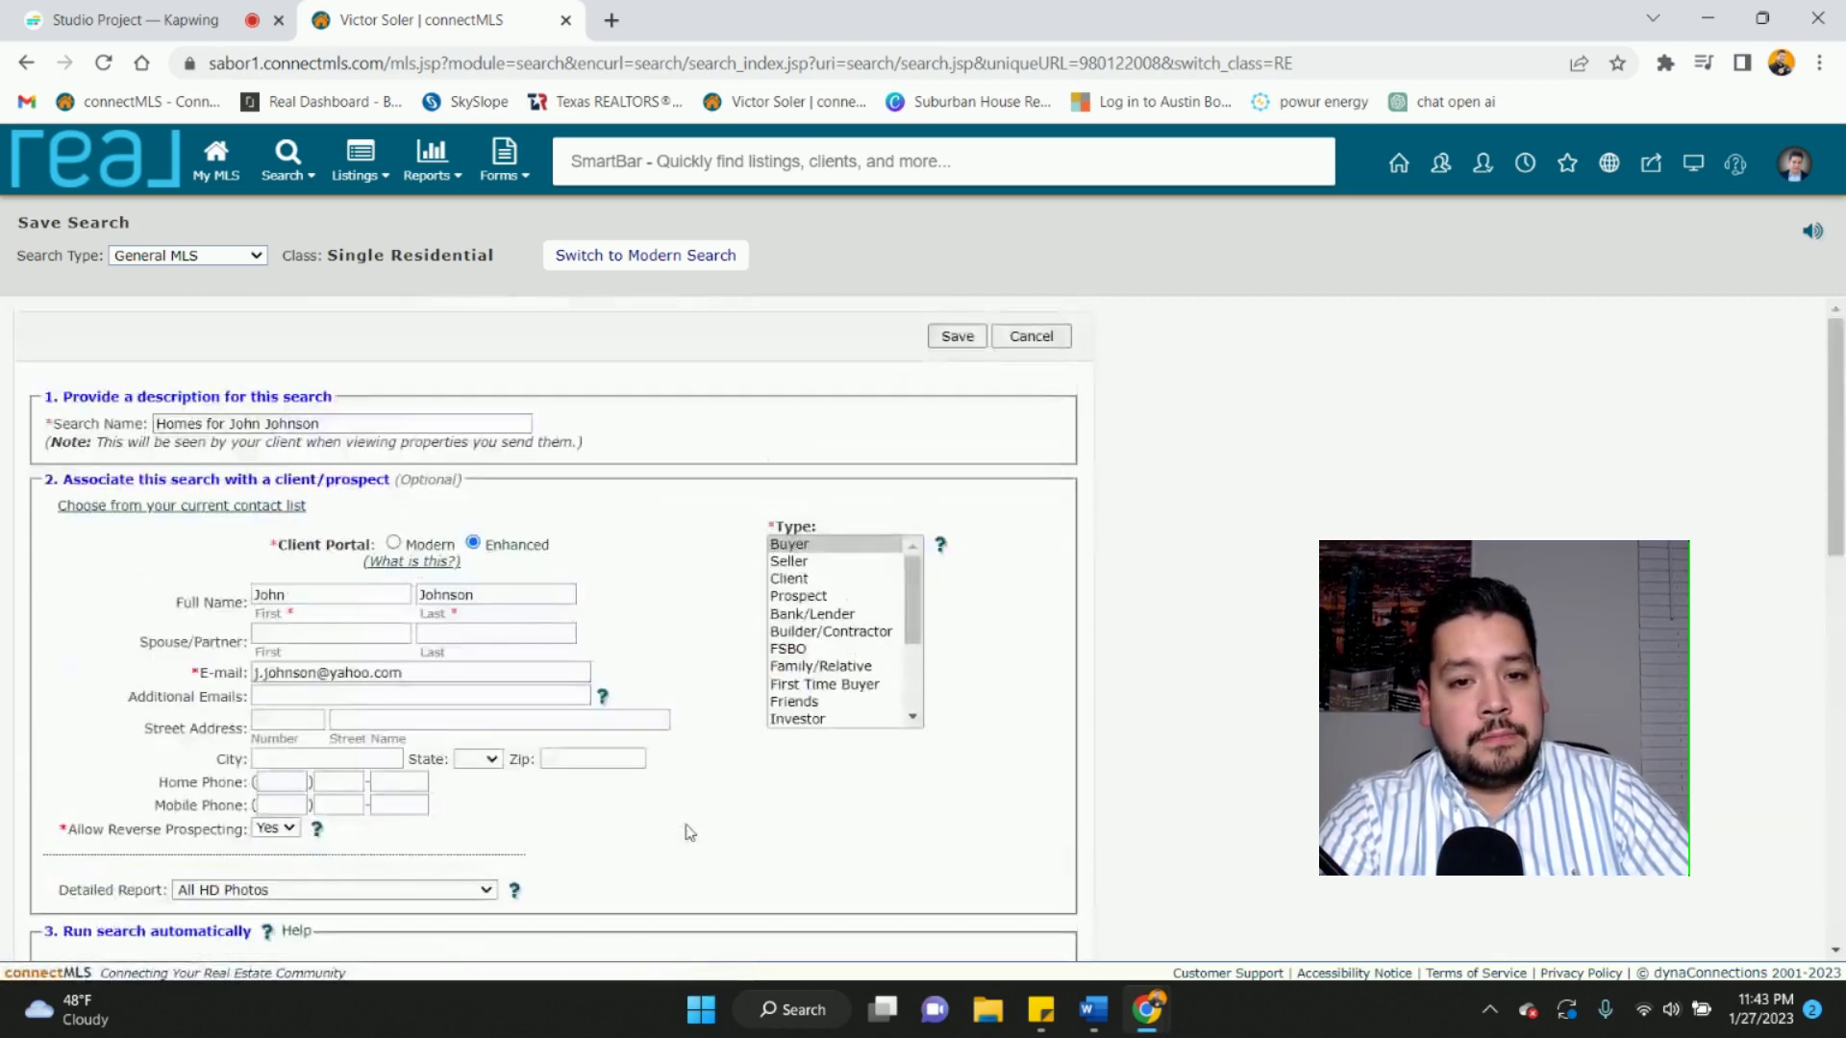
scroll(690, 833, "down", 10)
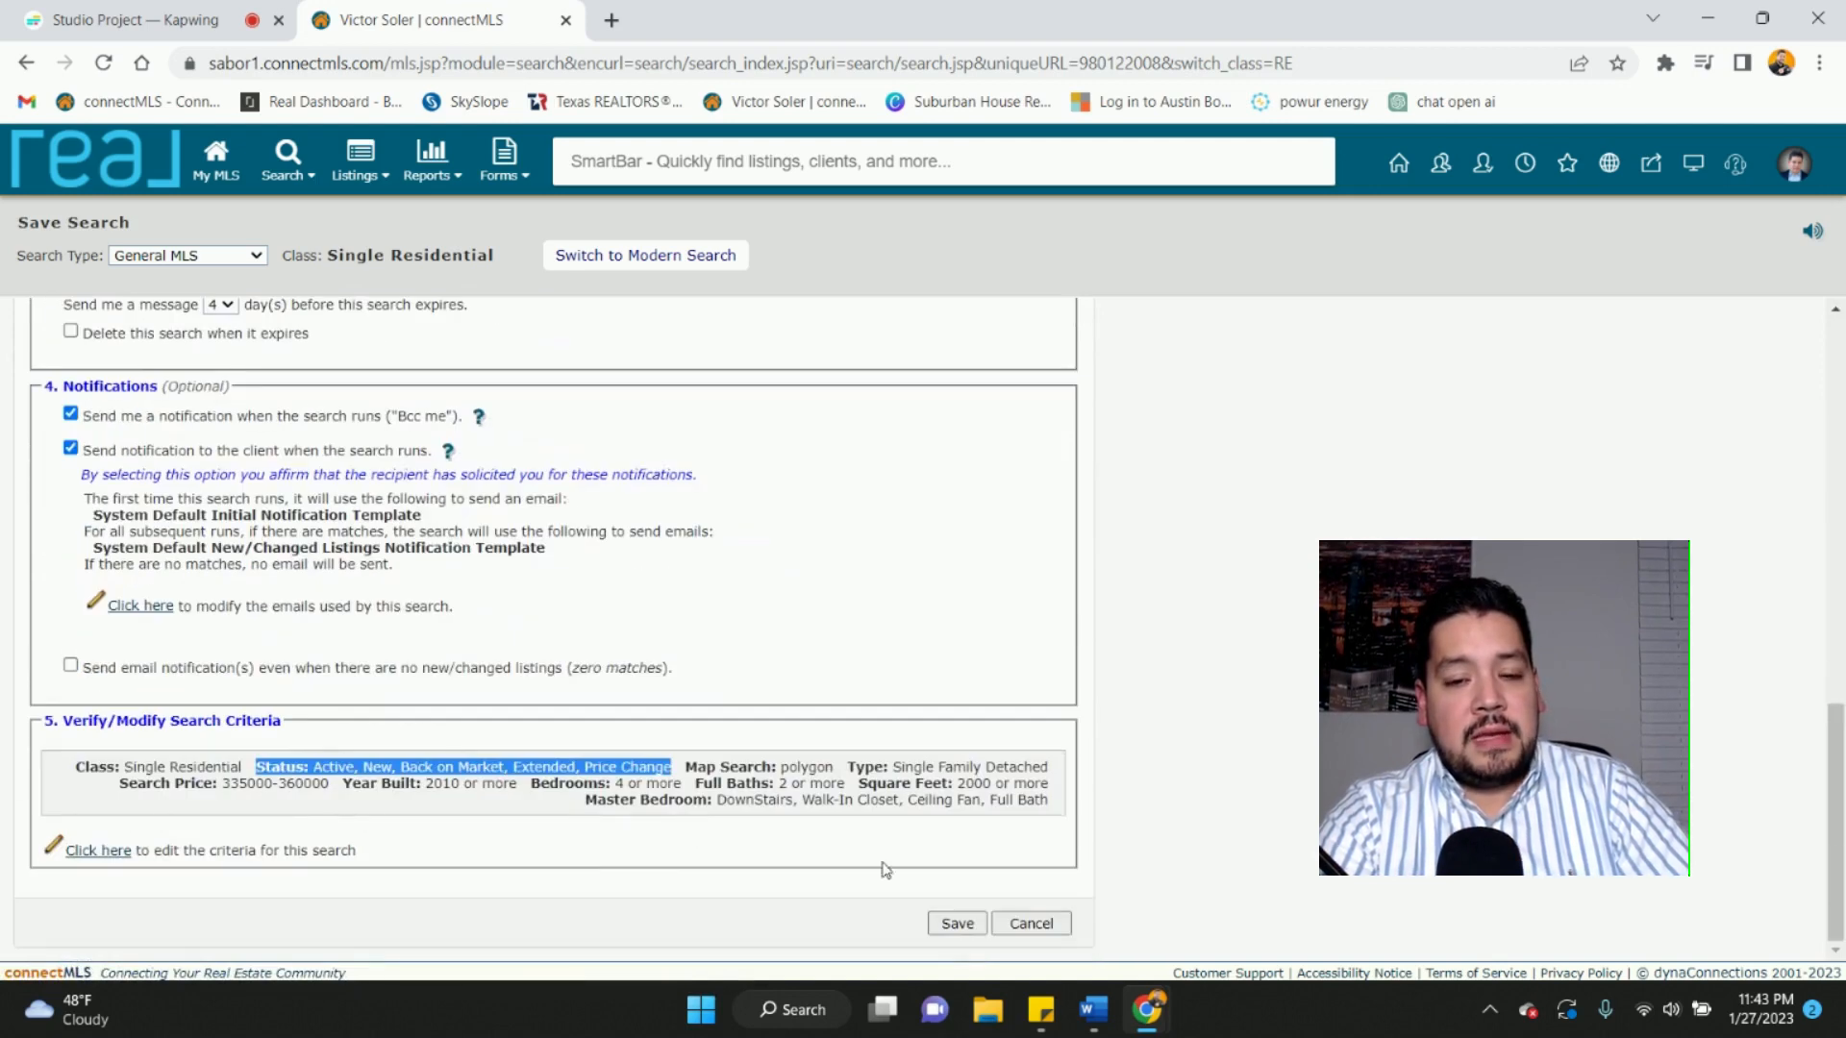
left_click(958, 924)
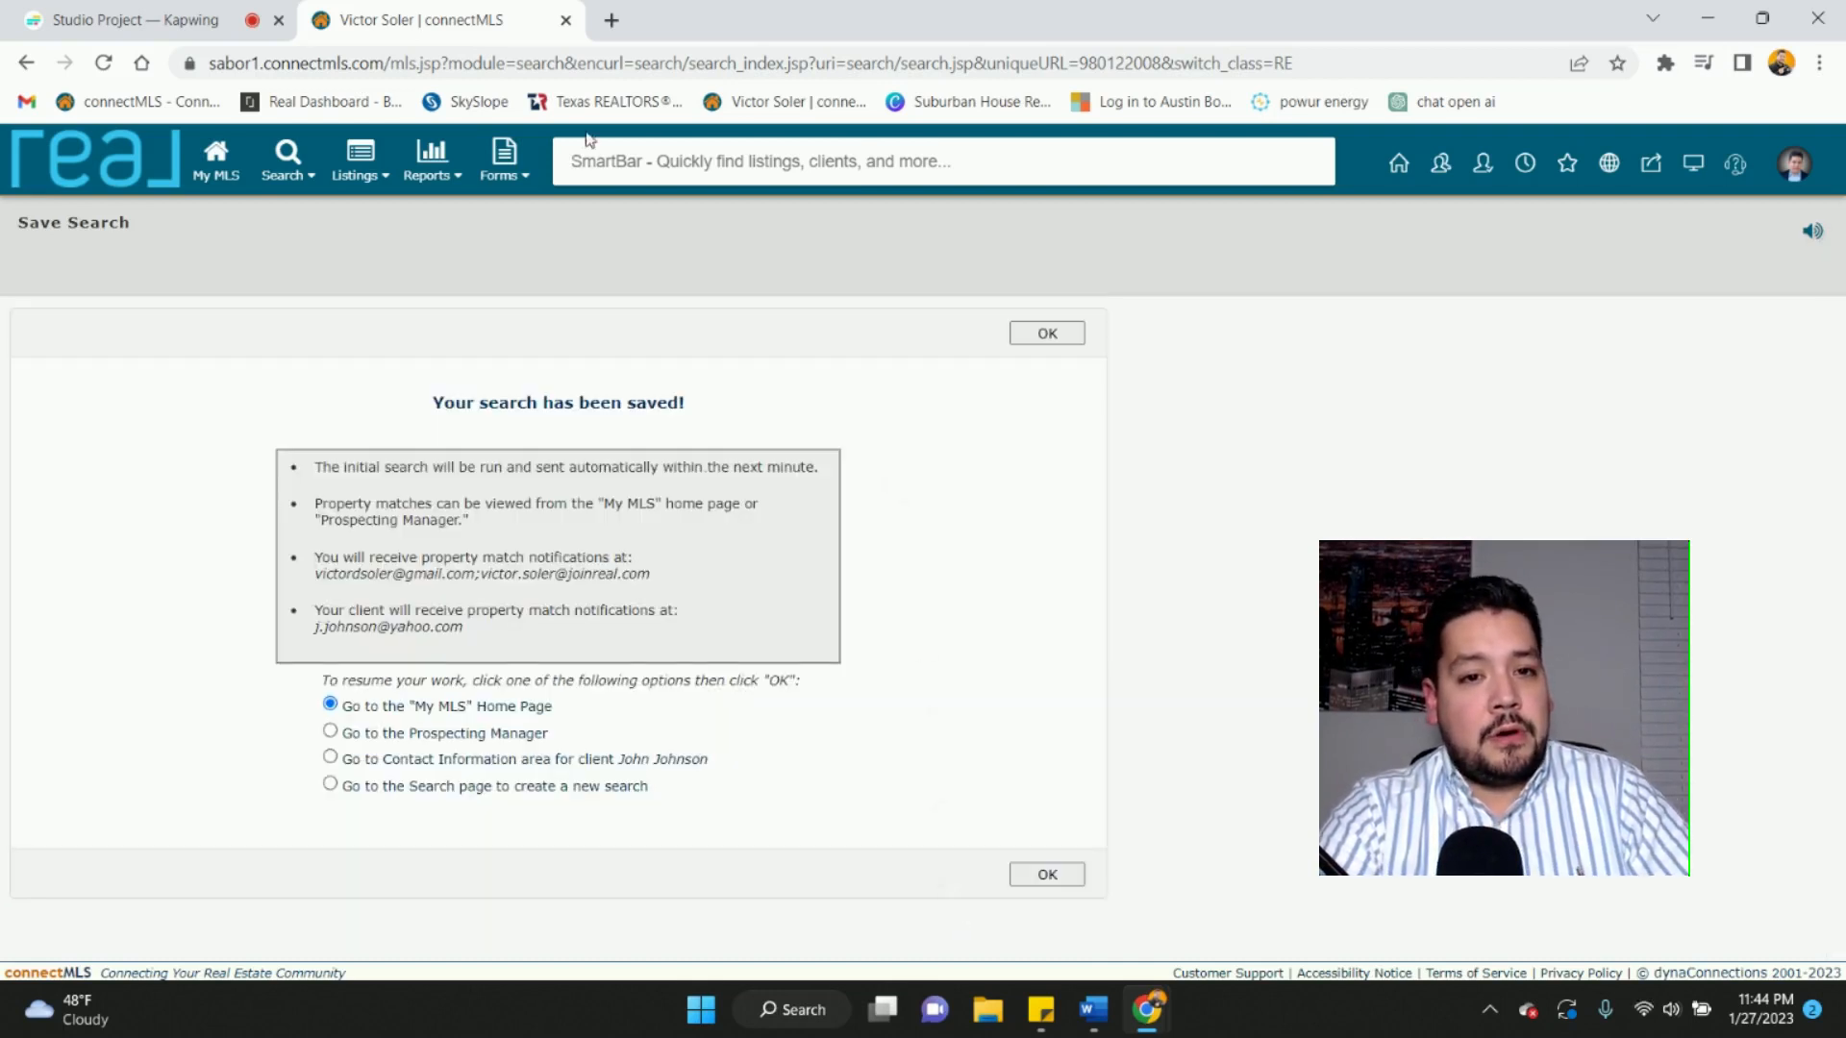
- Load the Gmail inbox (gmail.com) in a new browser tab
left_click(612, 21)
type("g")
key("Return")
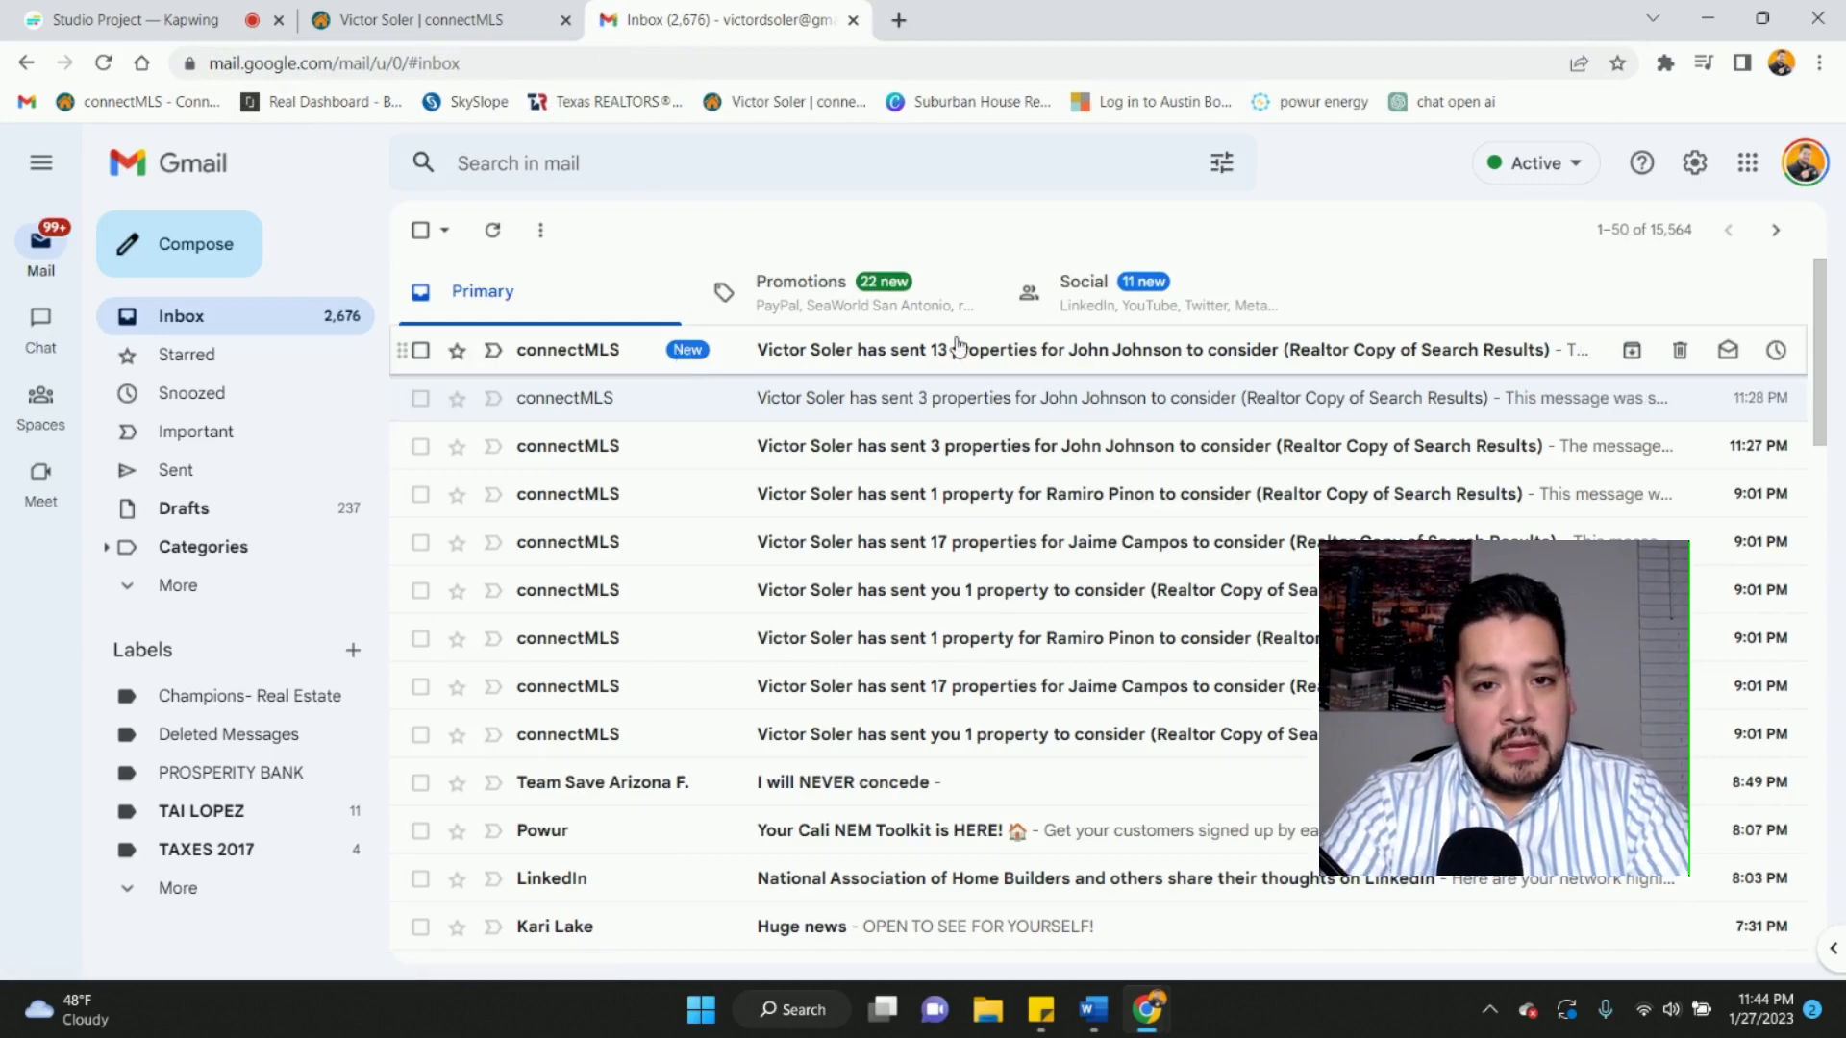
- Open the connectMLS Realtor Copy e-mail and scroll through its 13 matching properties
left_click(957, 351)
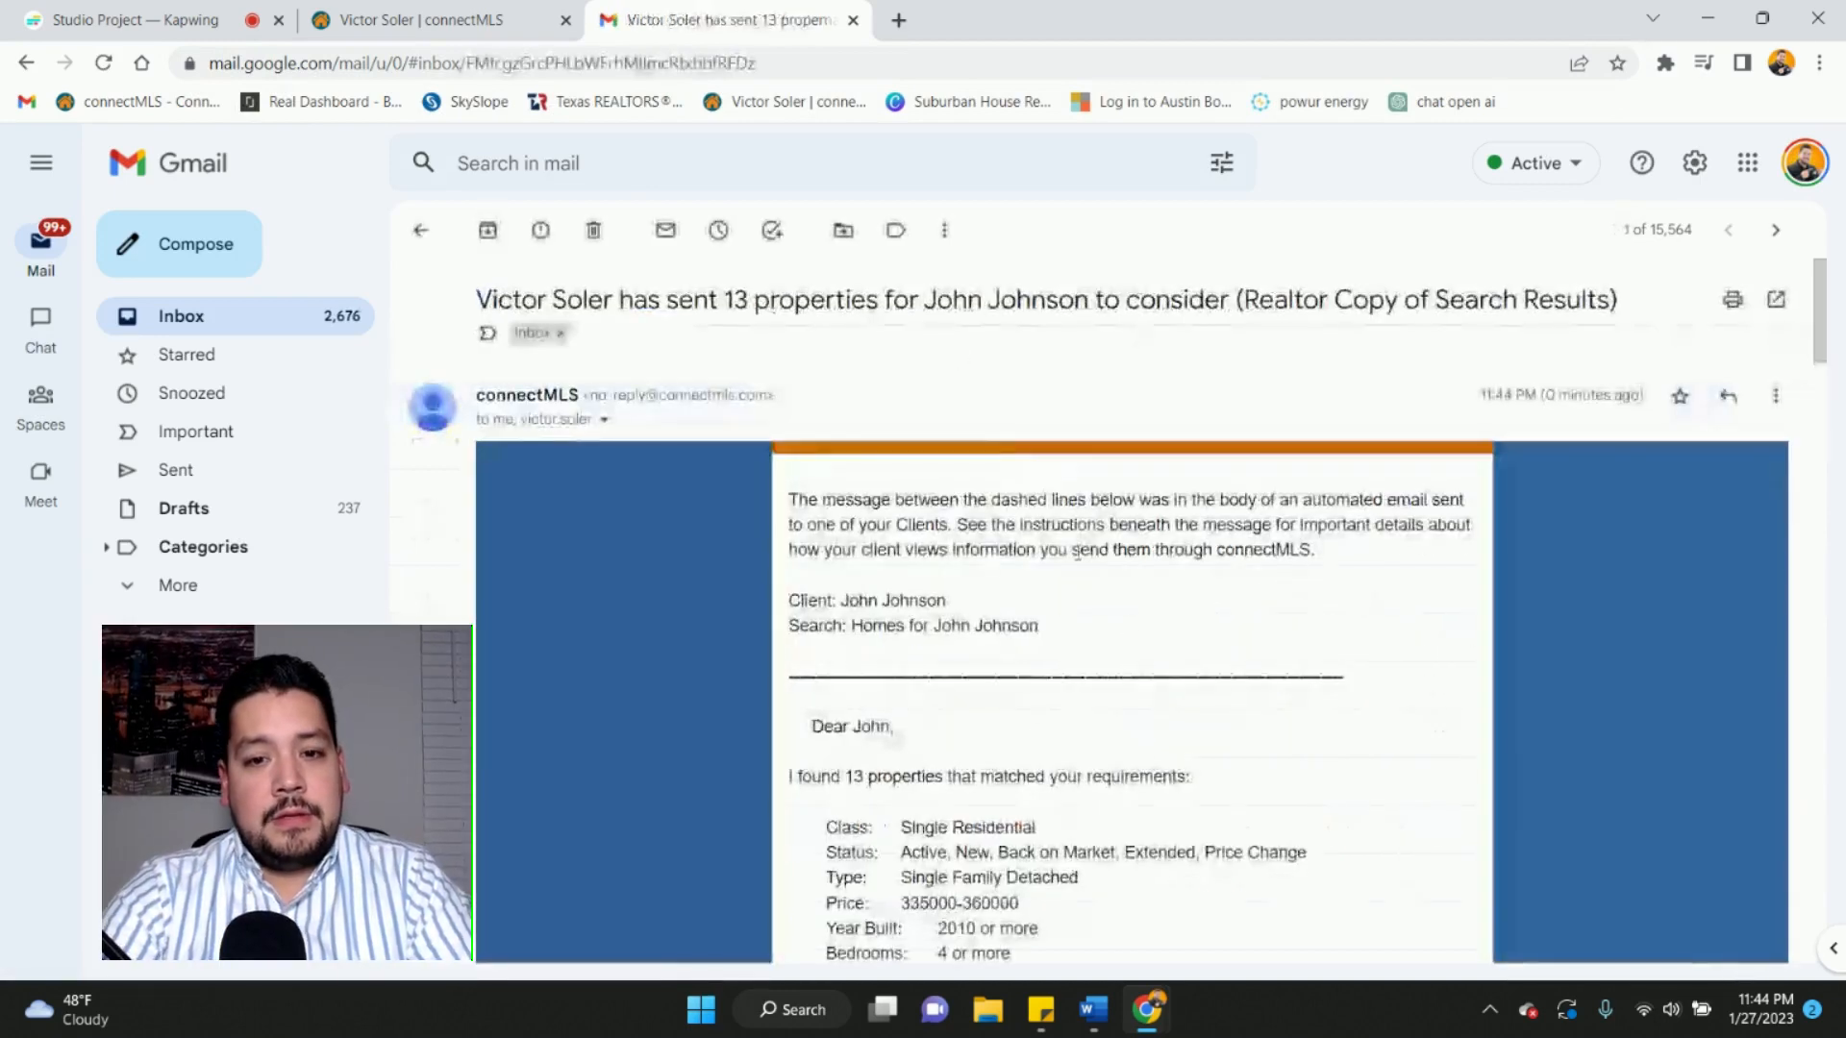
scroll(1181, 766, "down", 1)
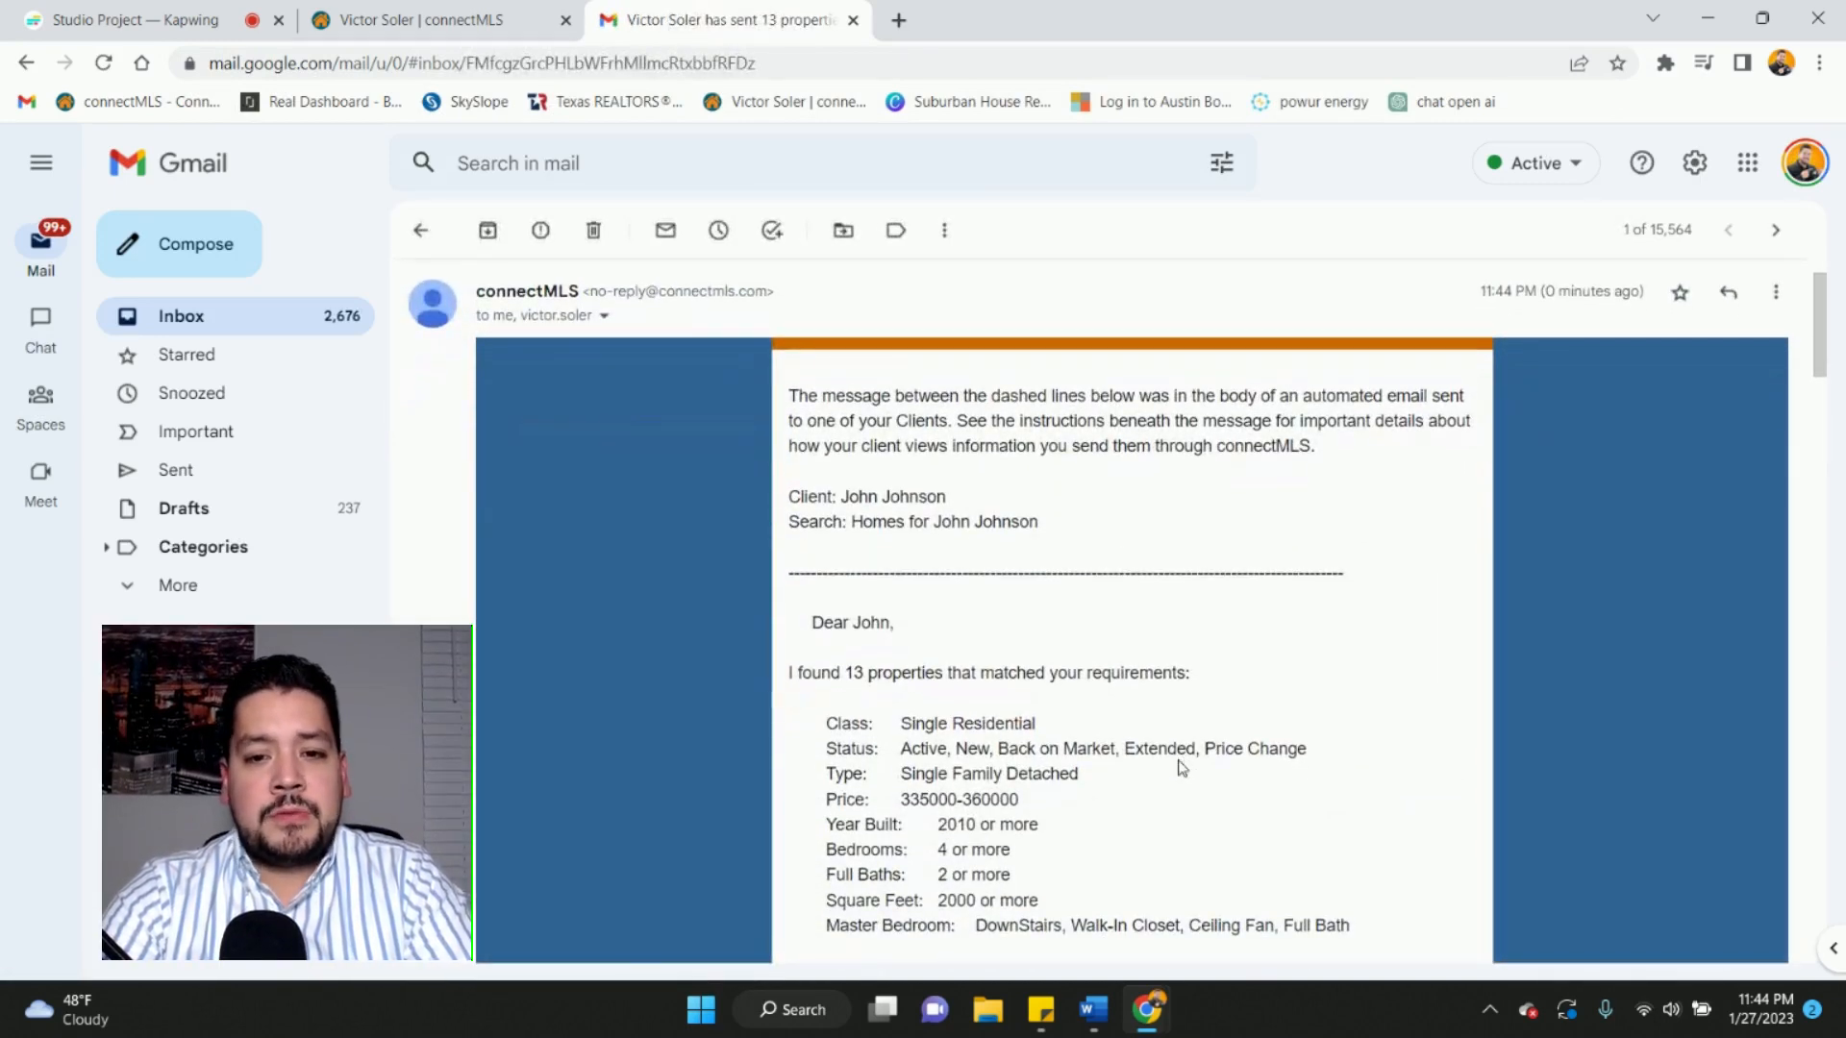
scroll(1182, 766, "down", 1)
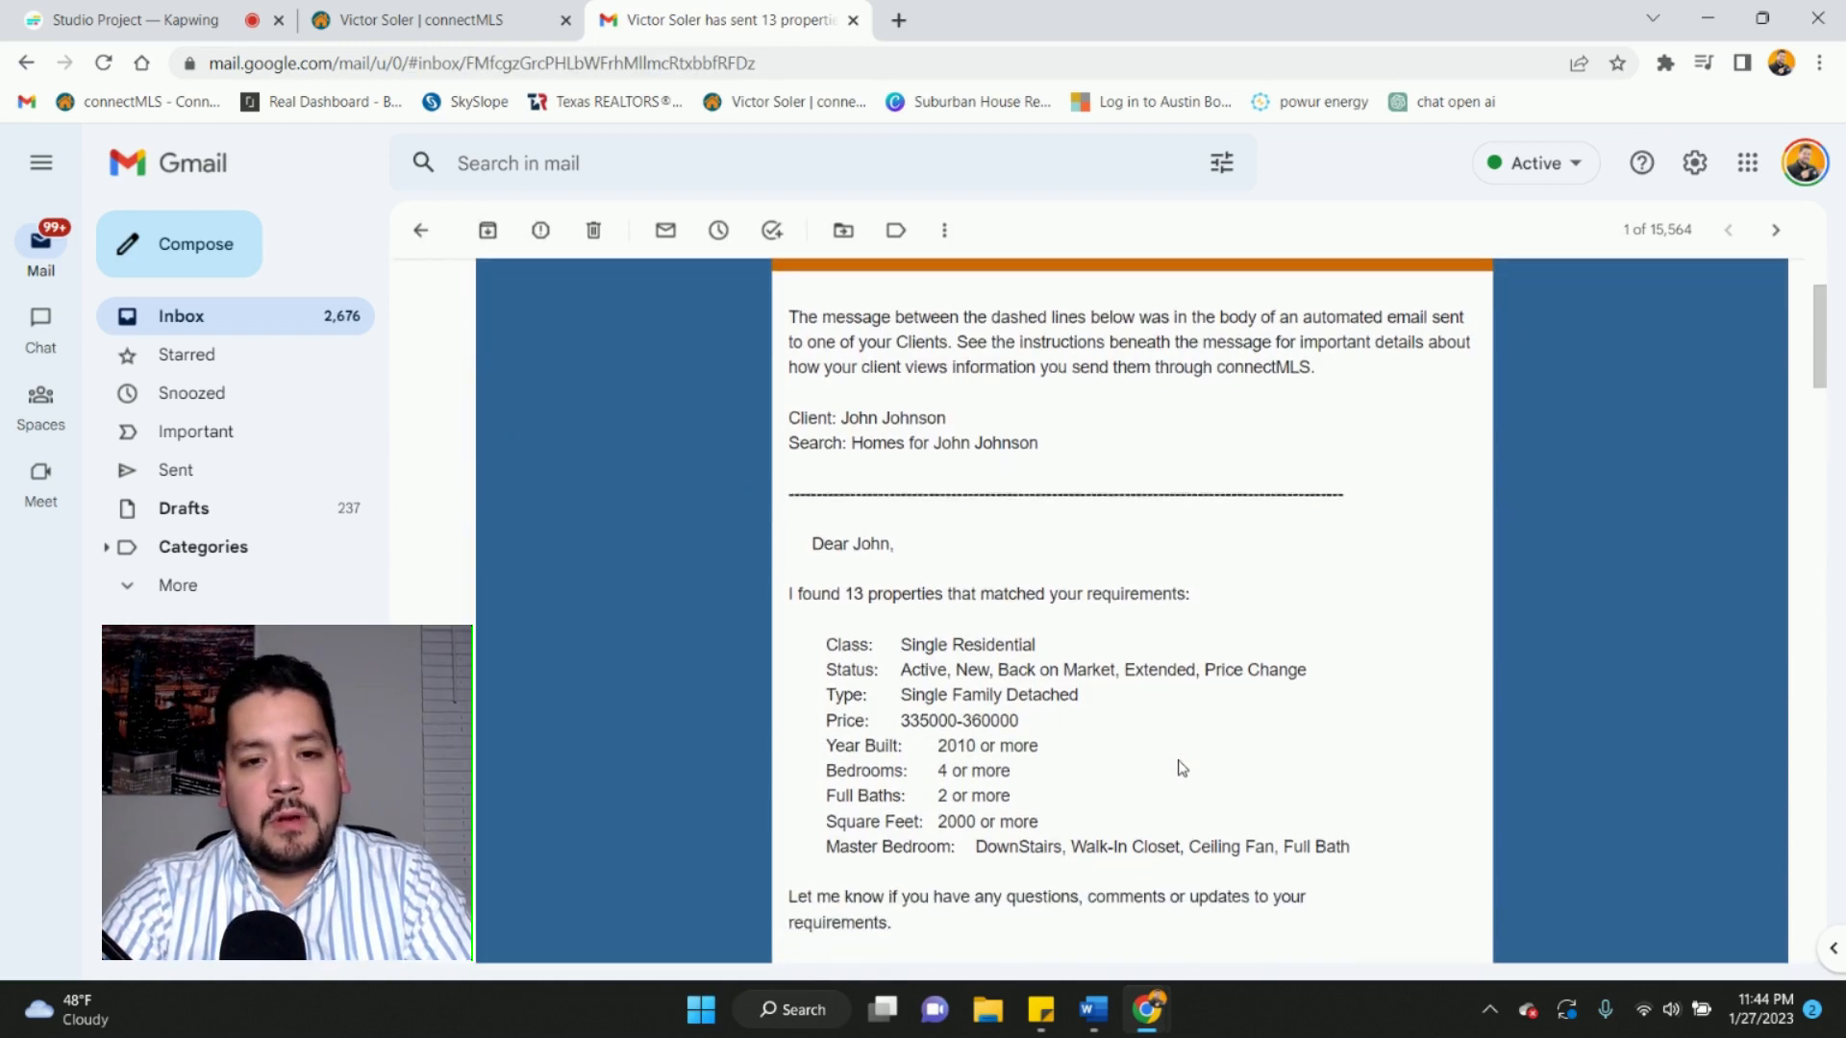
scroll(1181, 766, "down", 1)
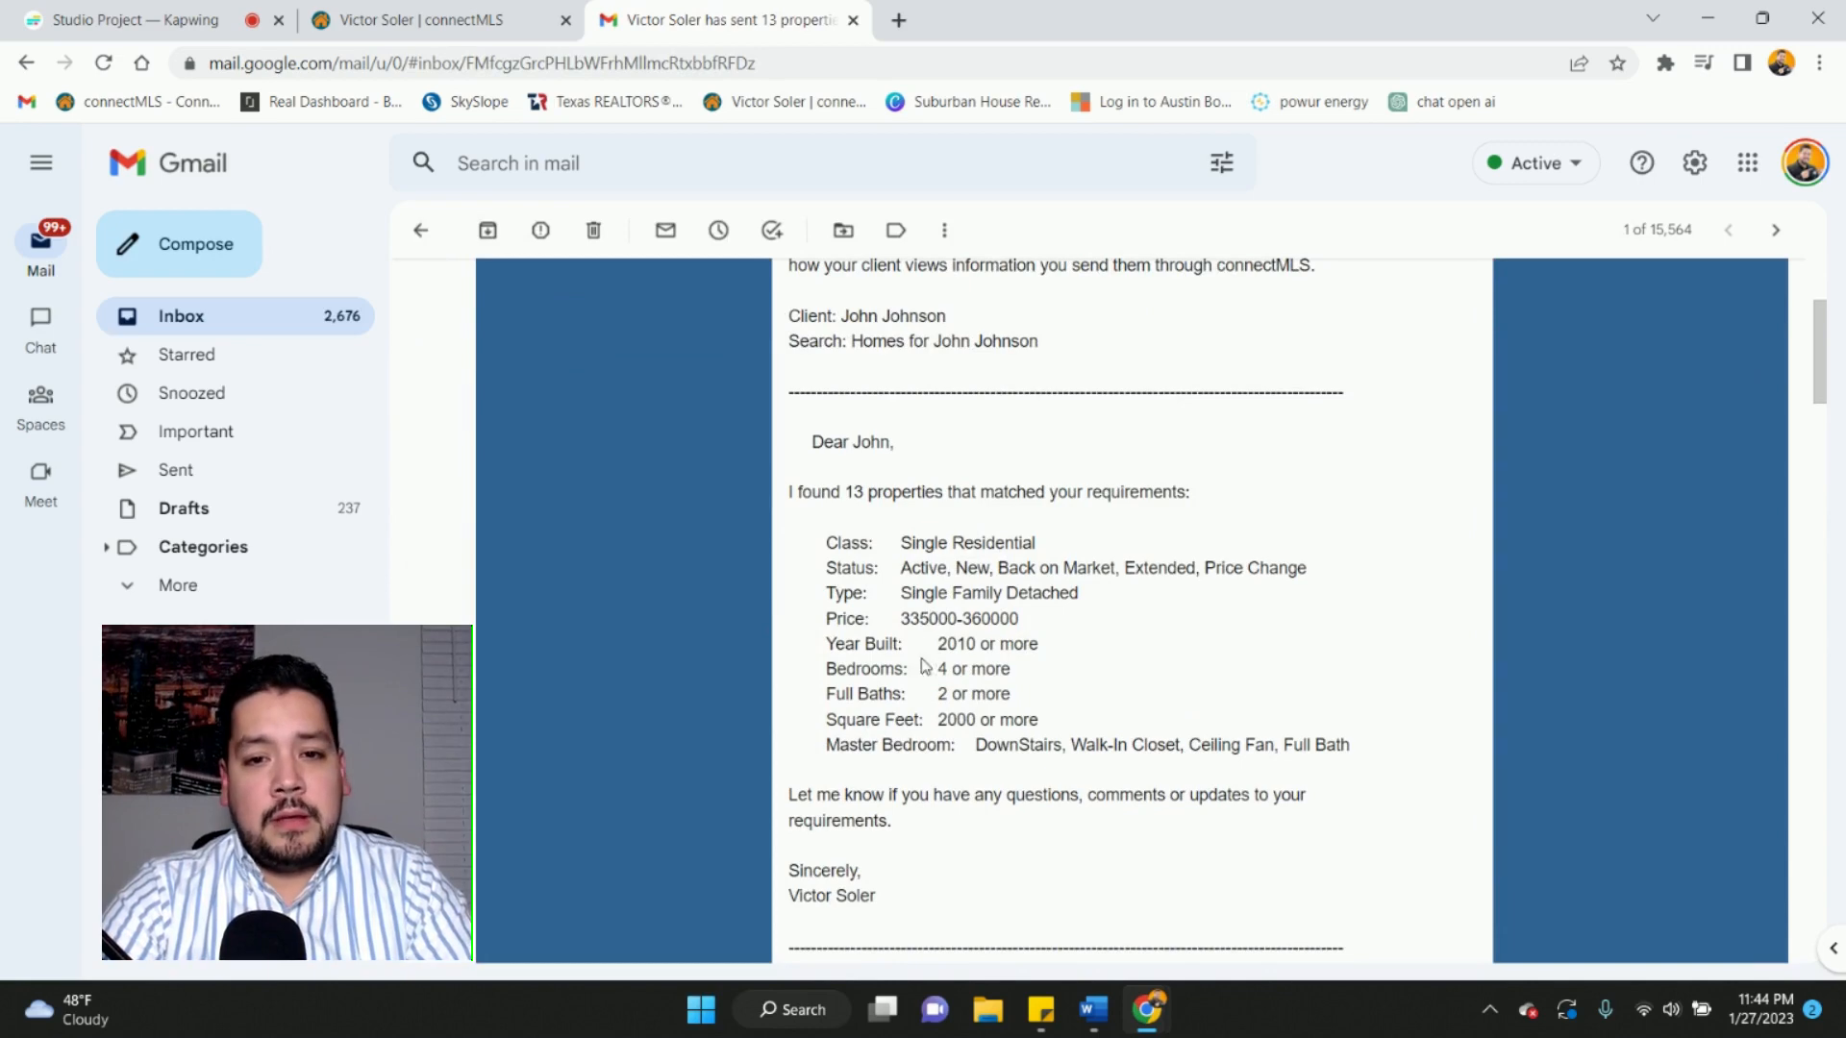
scroll(920, 695, "down", 8)
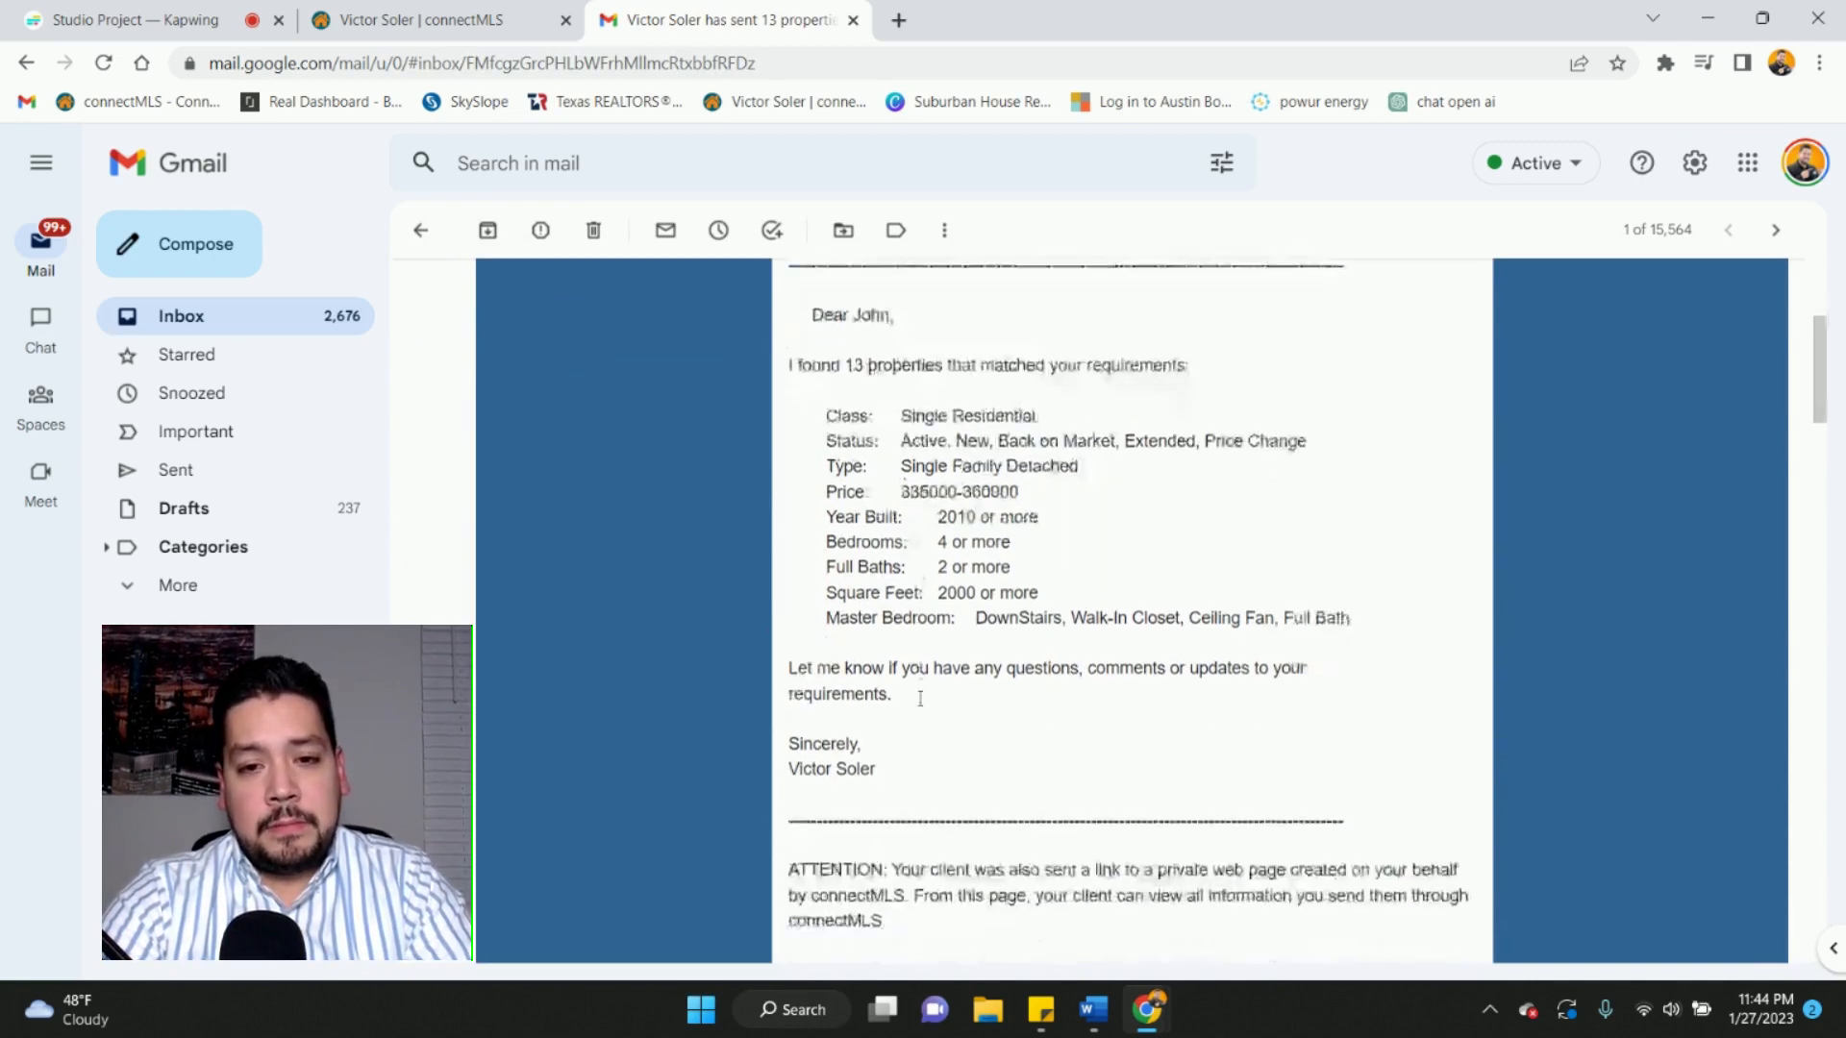
scroll(920, 708, "down", 12)
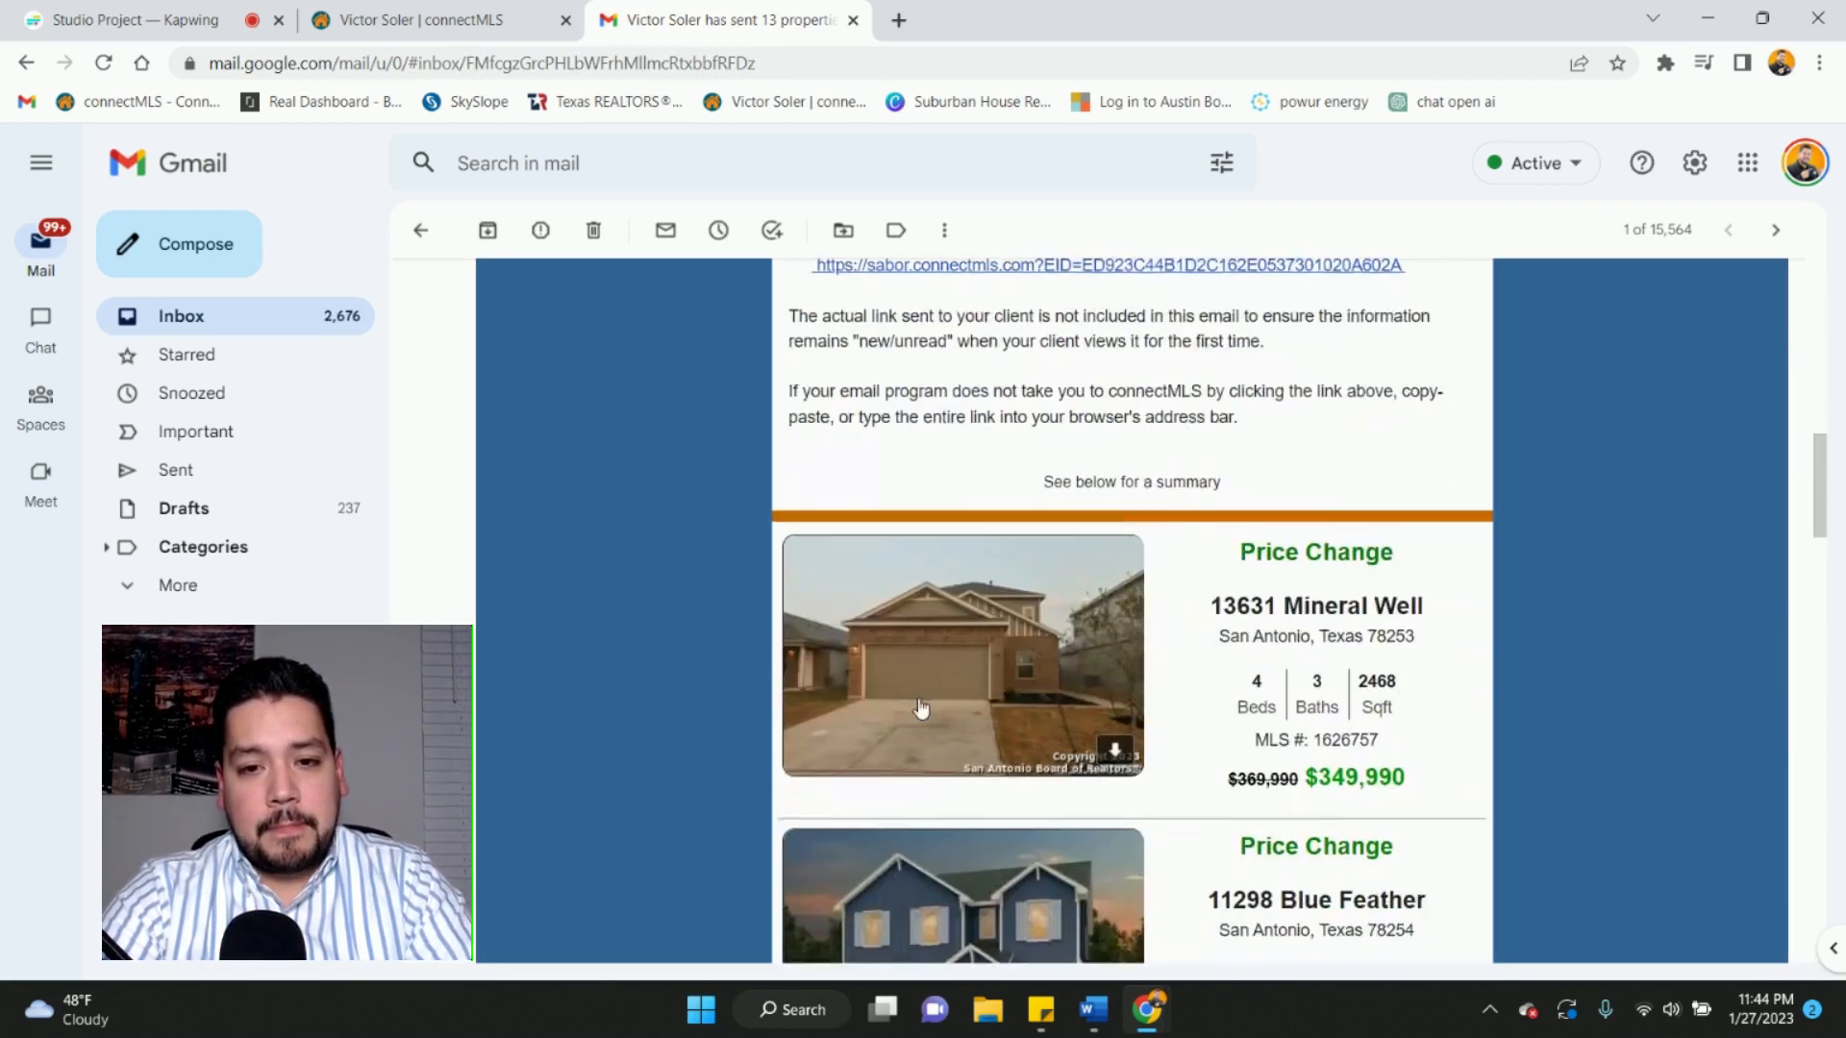
scroll(919, 705, "down", 12)
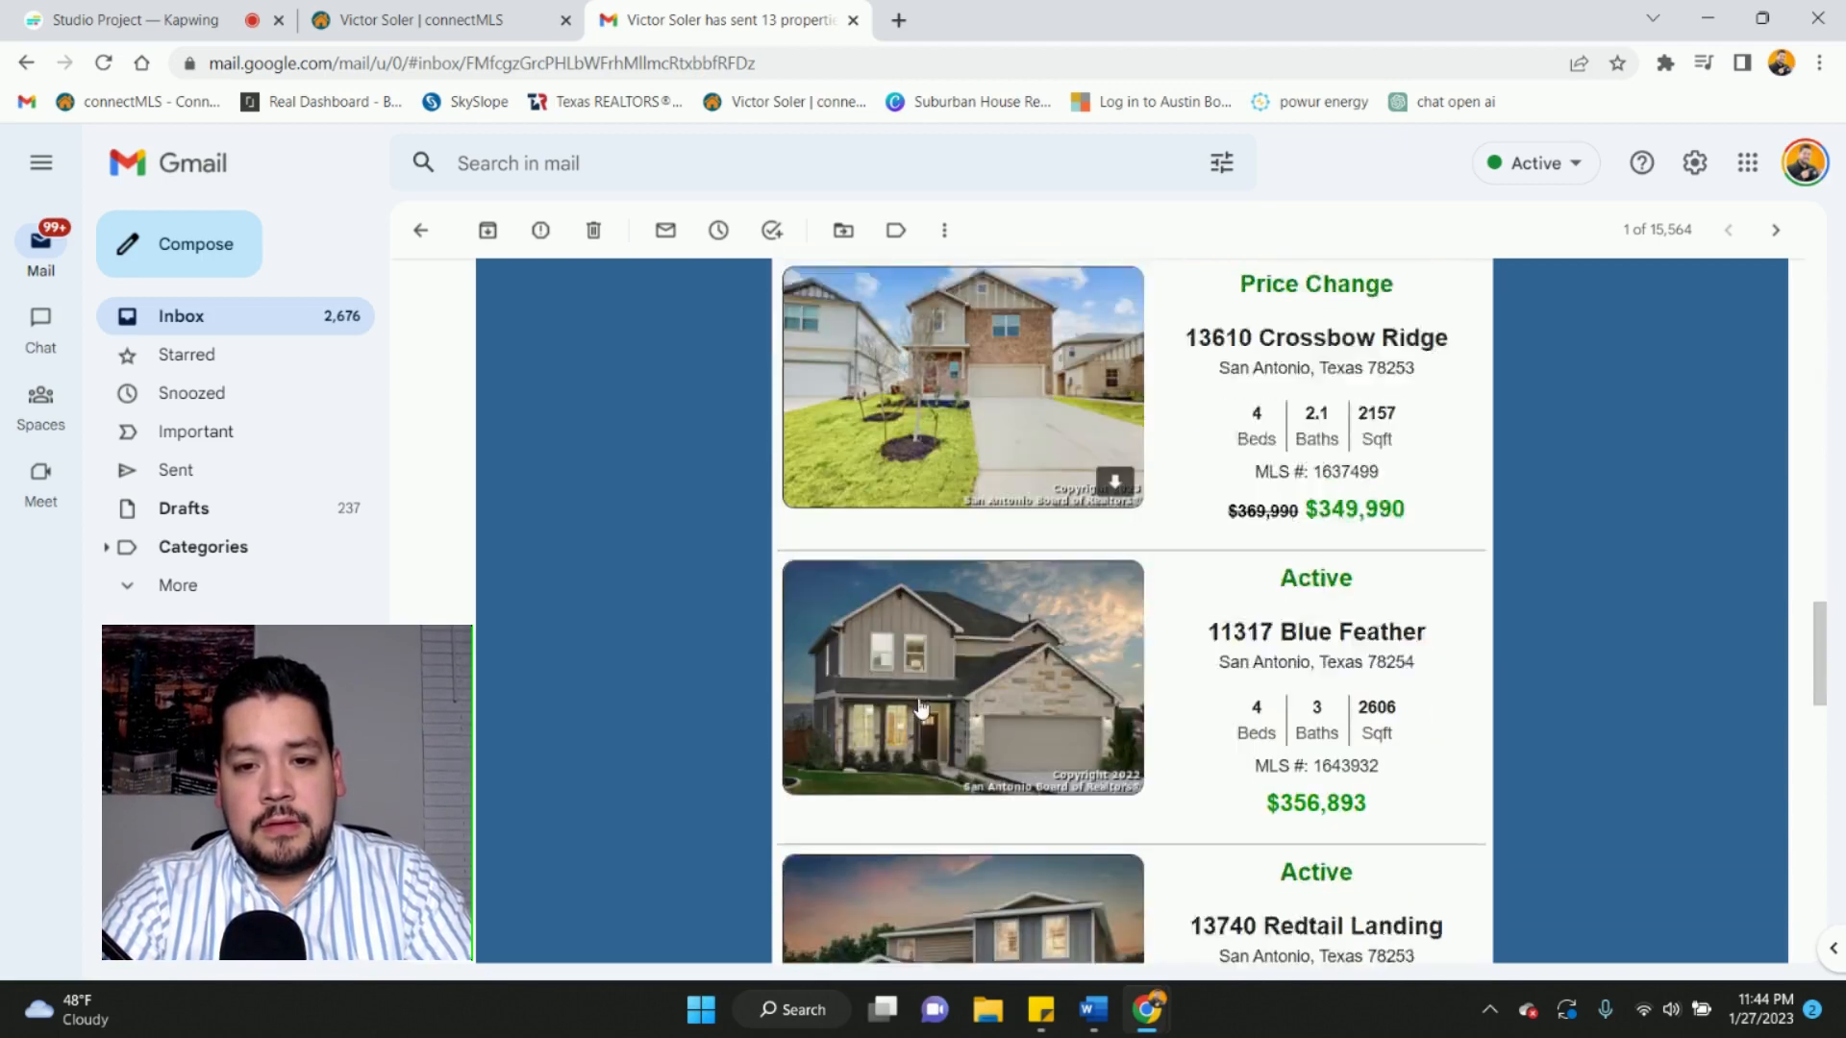
scroll(920, 708, "down", 5)
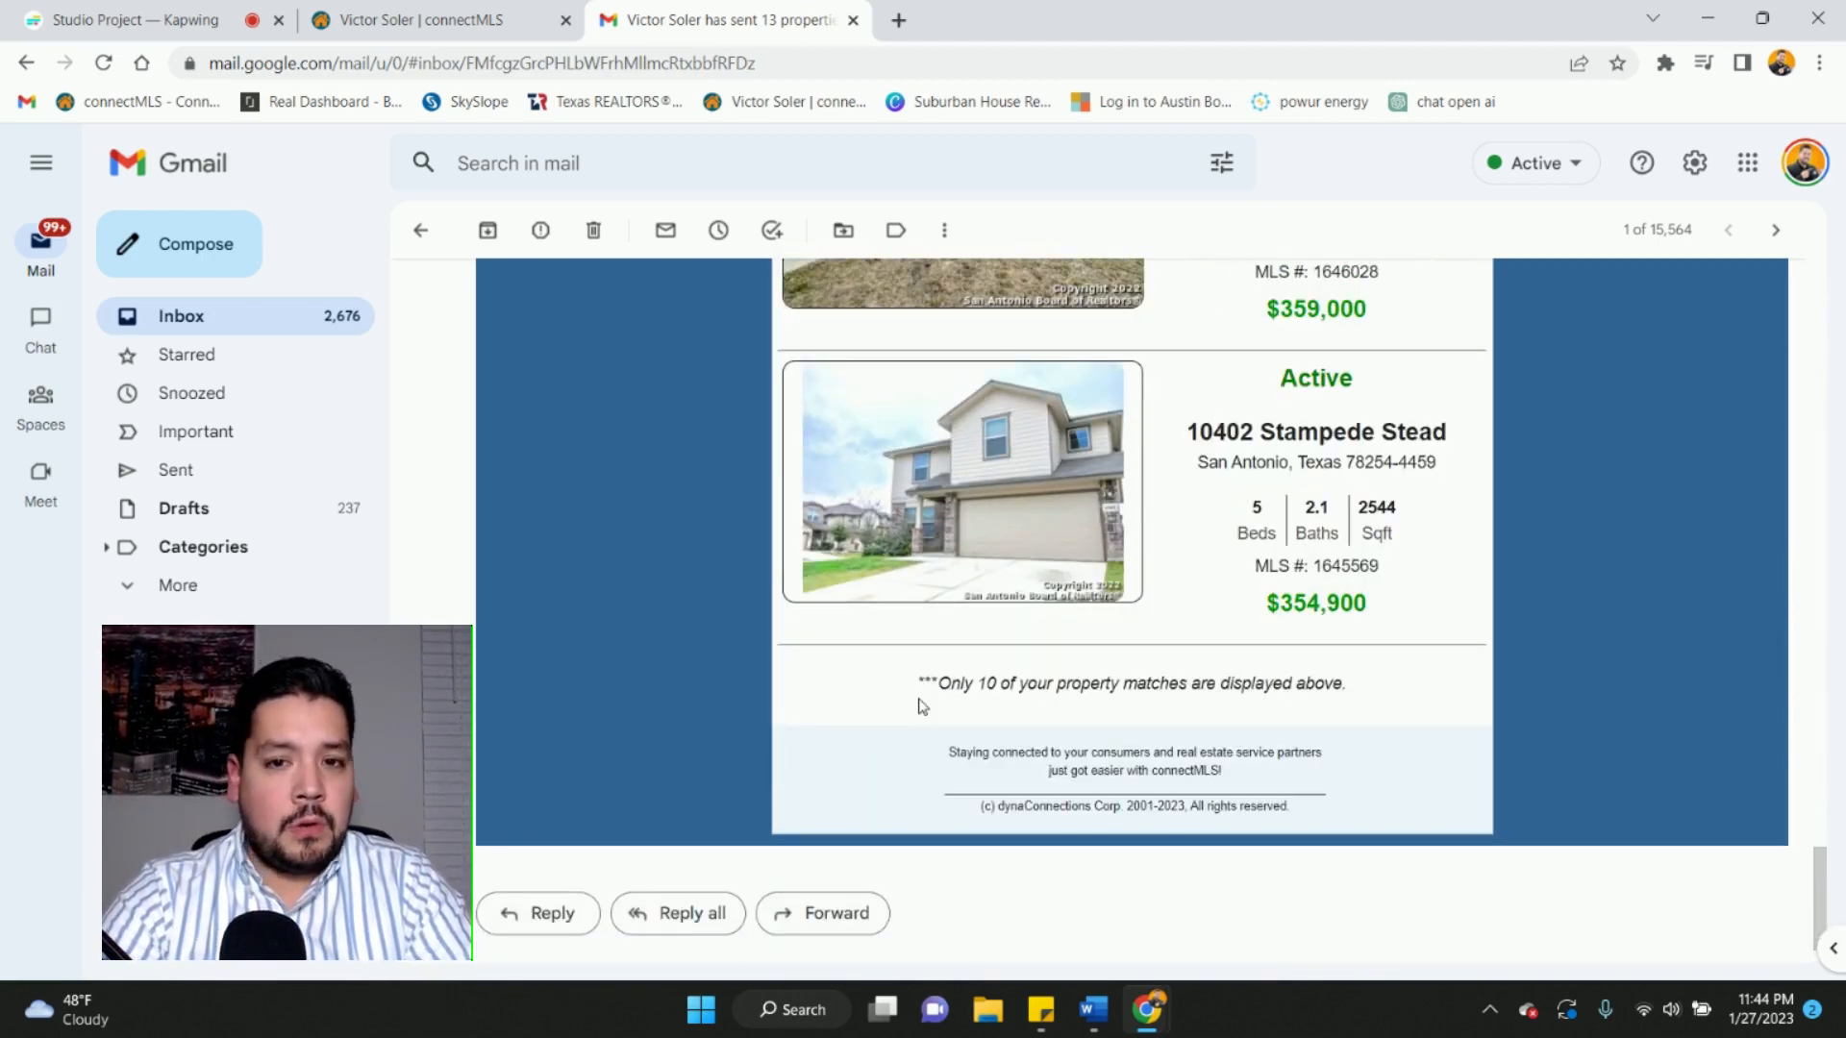
scroll(920, 708, "up", 7)
scroll(920, 708, "up", 9)
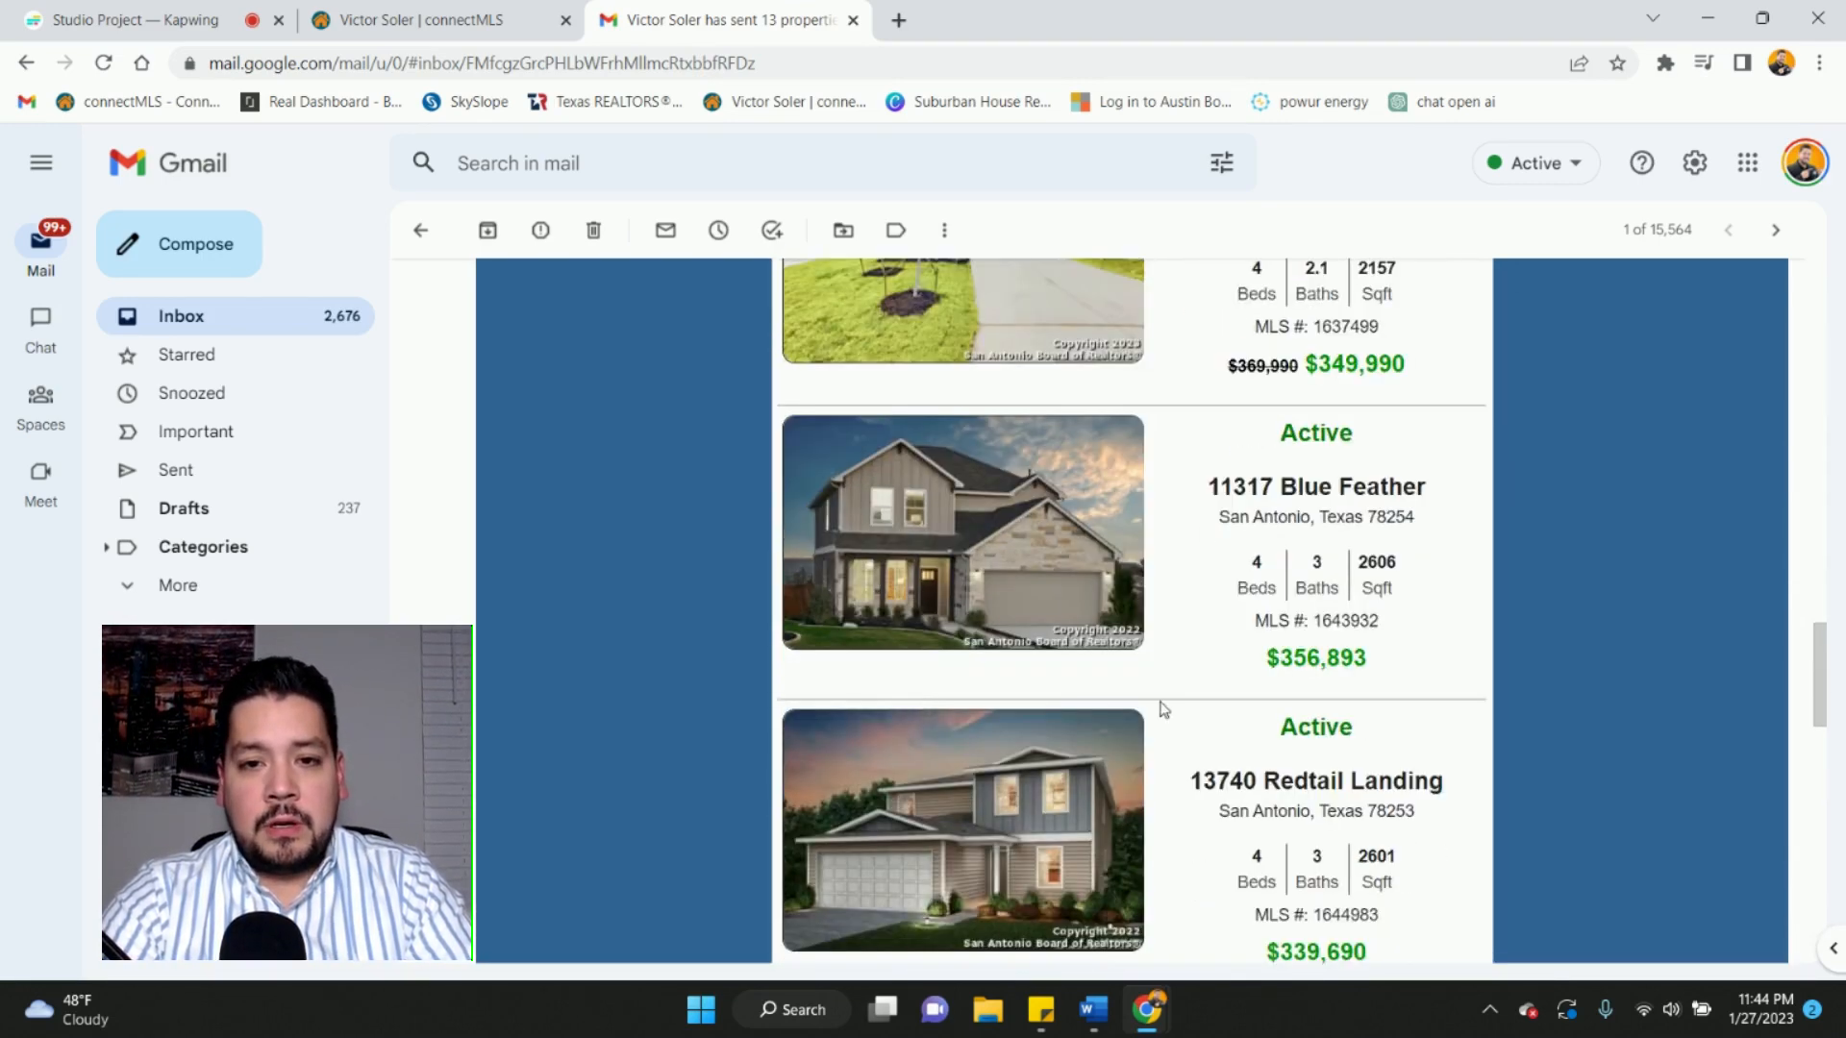
scroll(1164, 708, "down", 3)
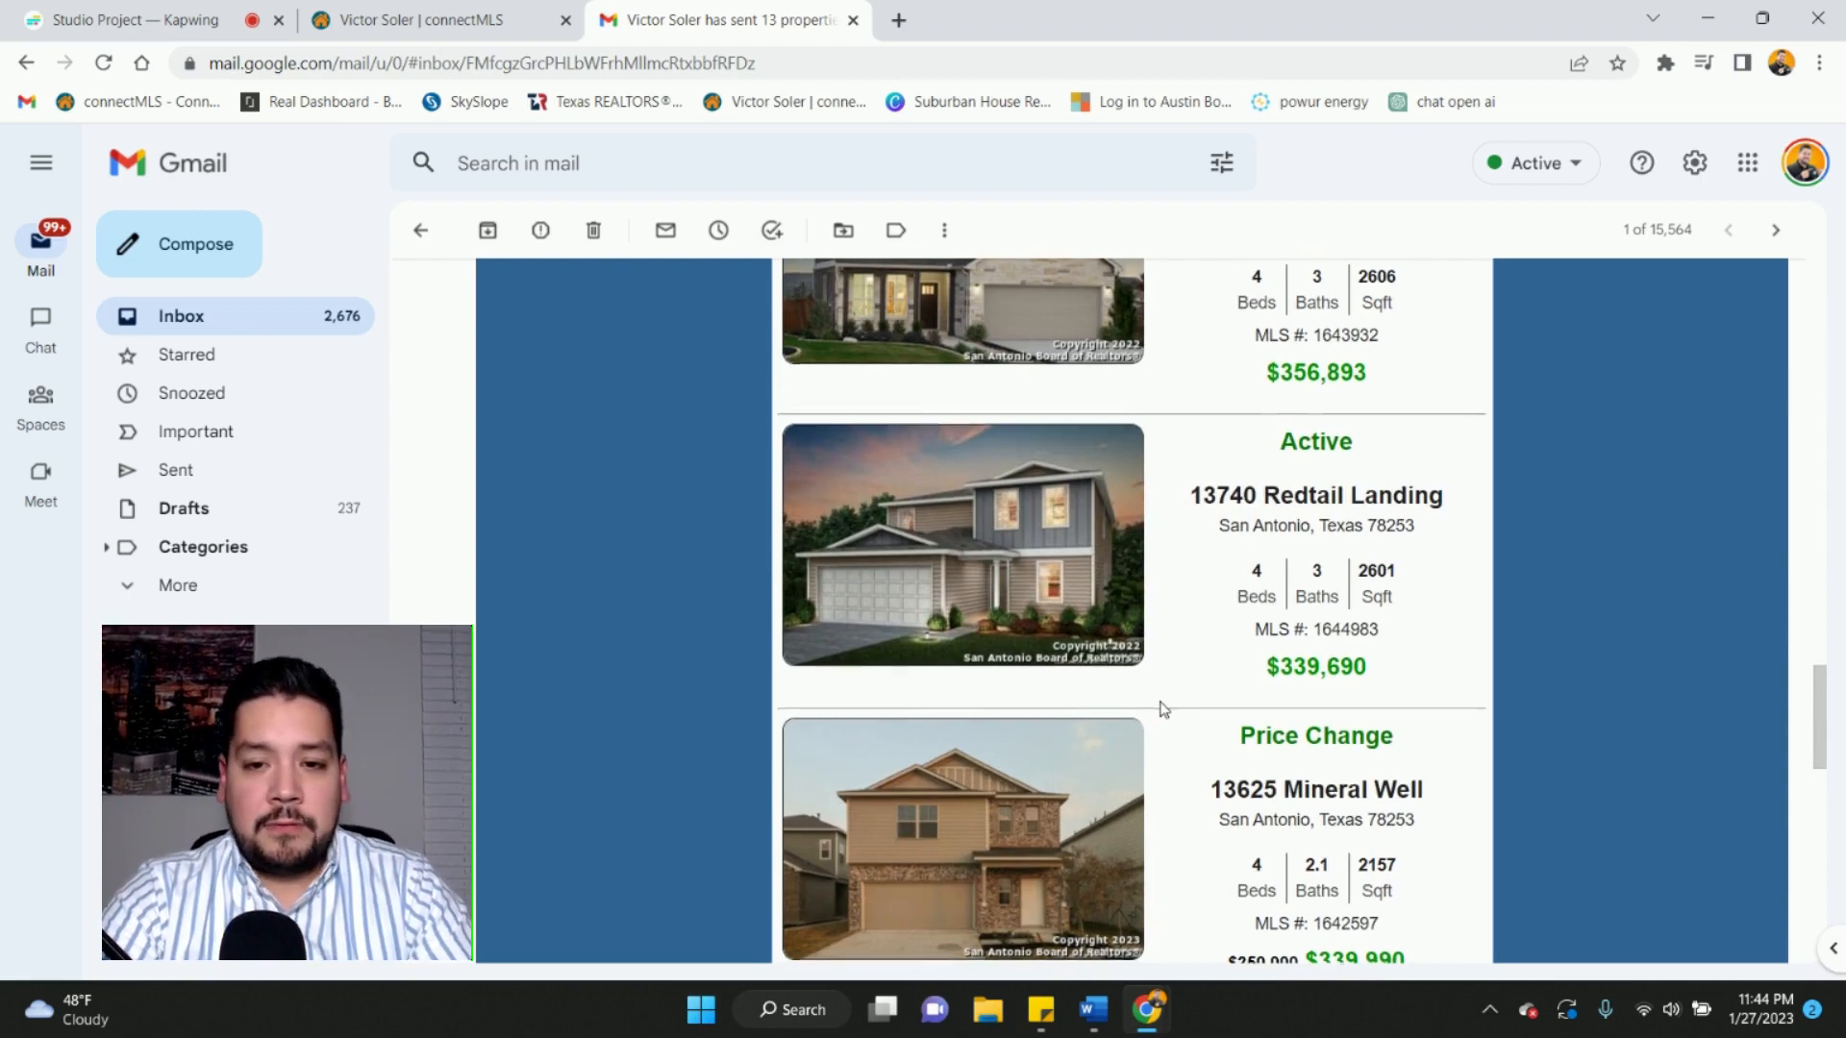
scroll(1163, 709, "down", 13)
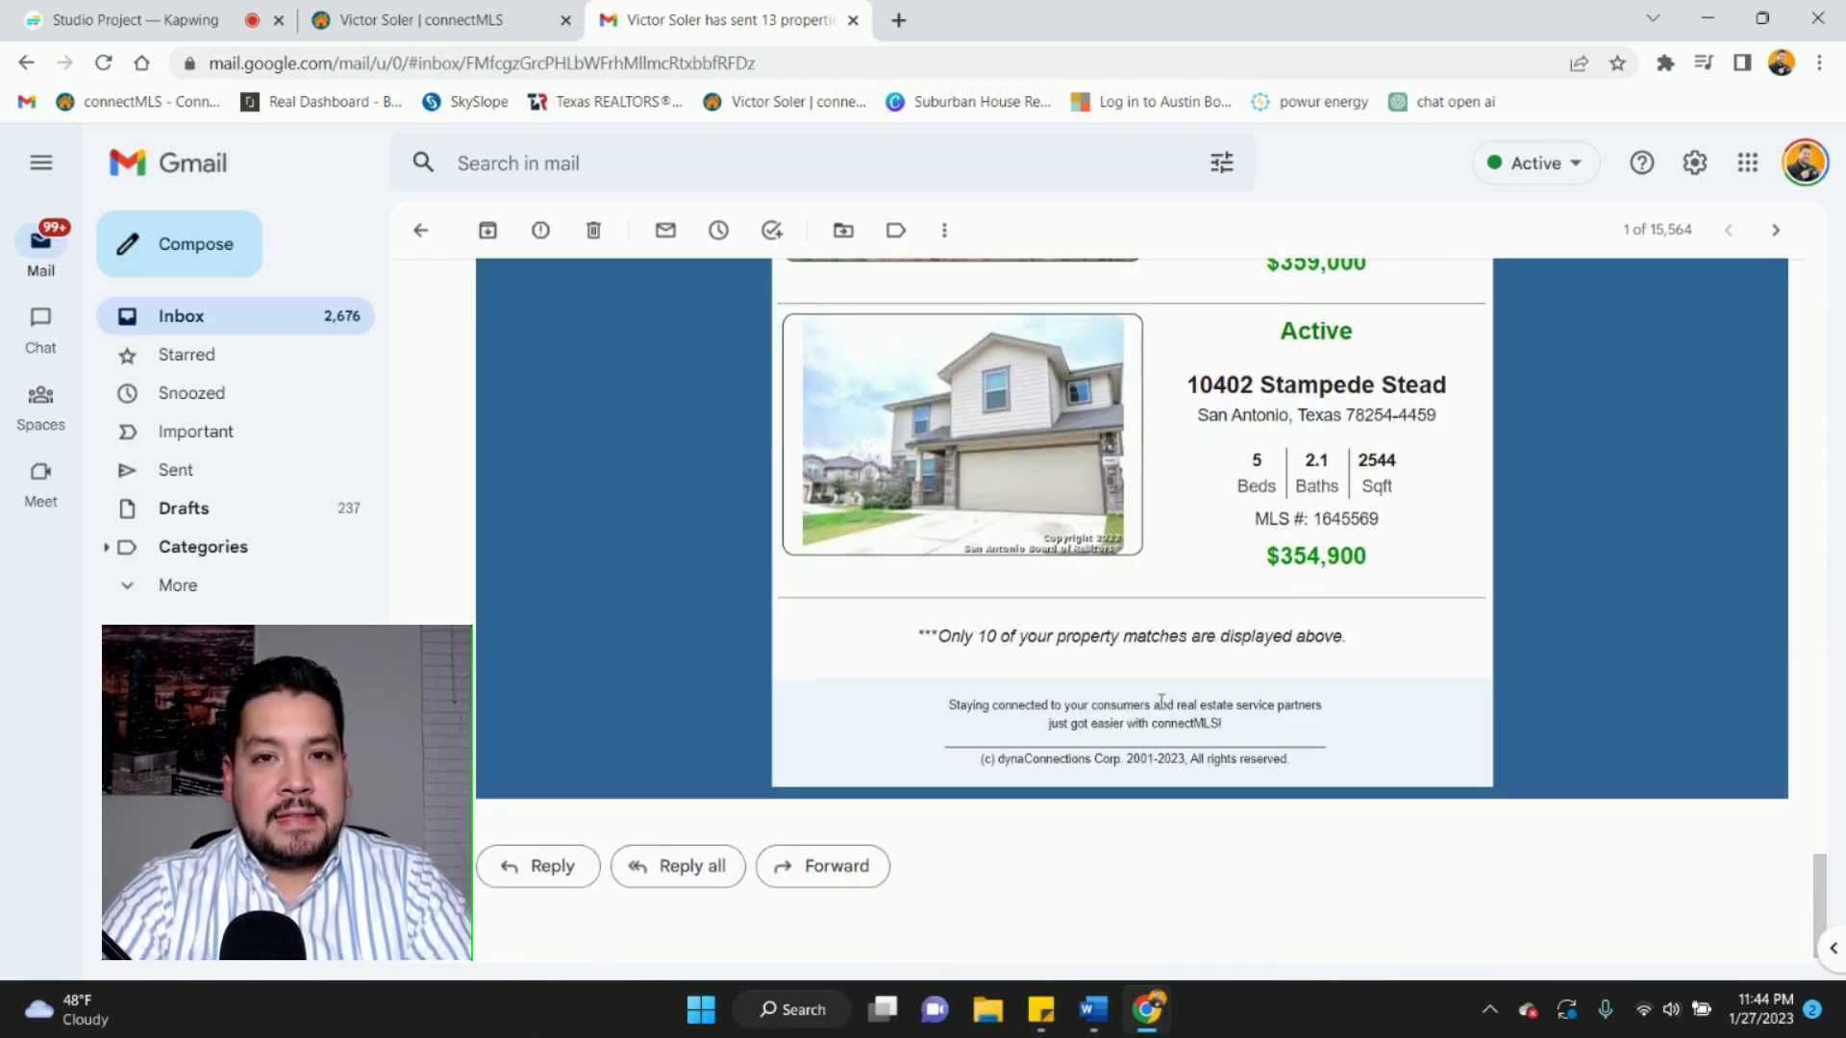
scroll(1162, 701, "down", 1)
scroll(1162, 701, "up", 5)
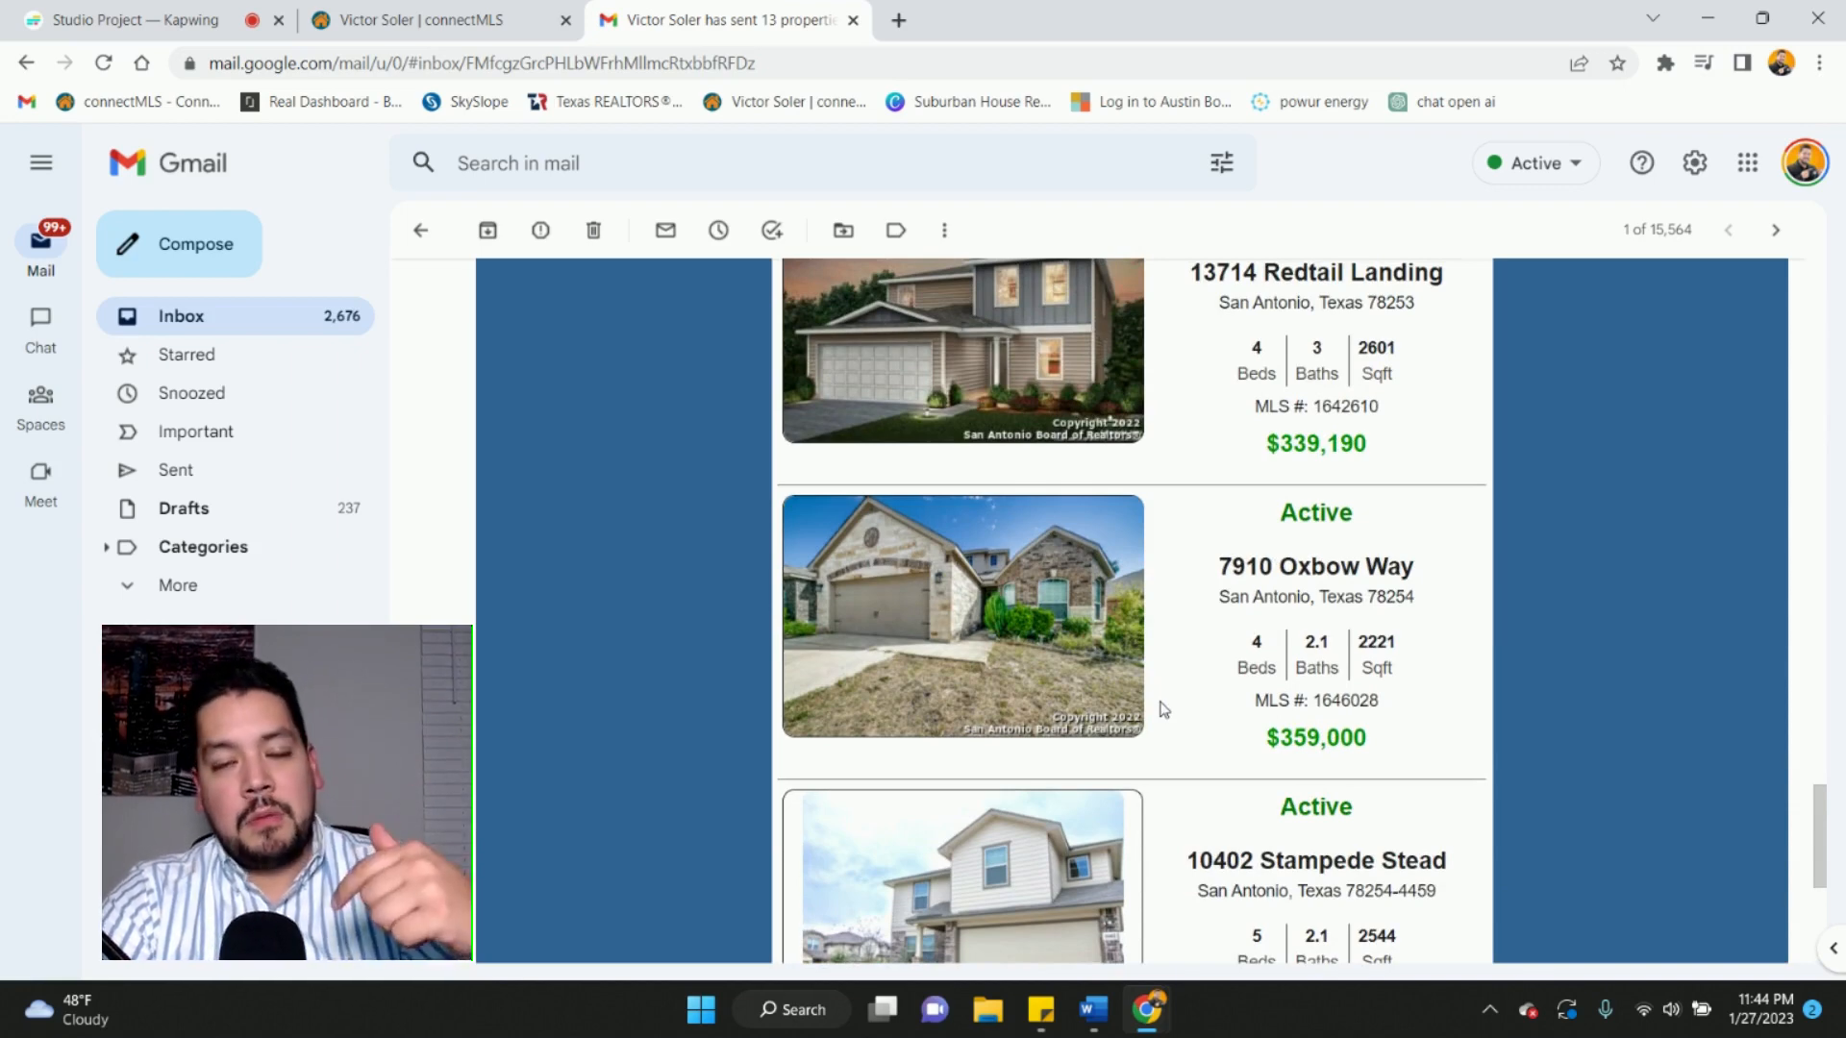
scroll(1161, 709, "up", 20)
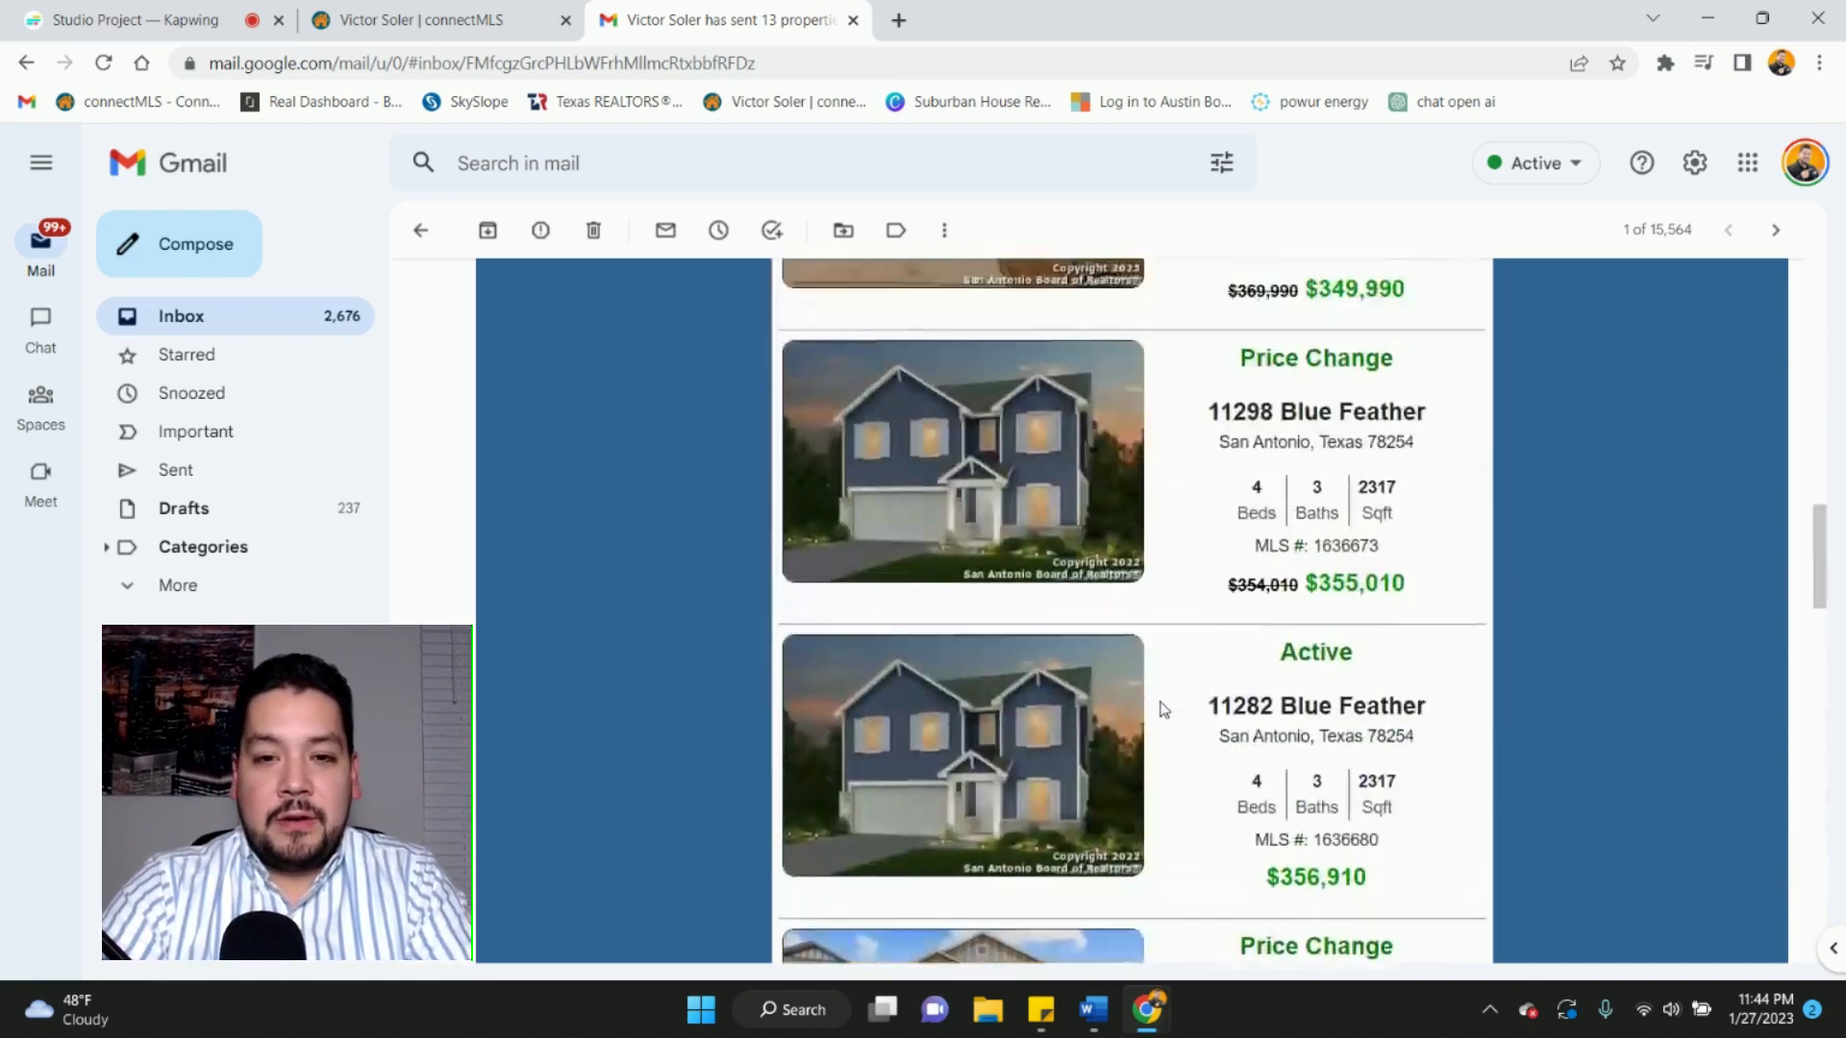
scroll(1161, 708, "up", 7)
scroll(1162, 708, "down", 5)
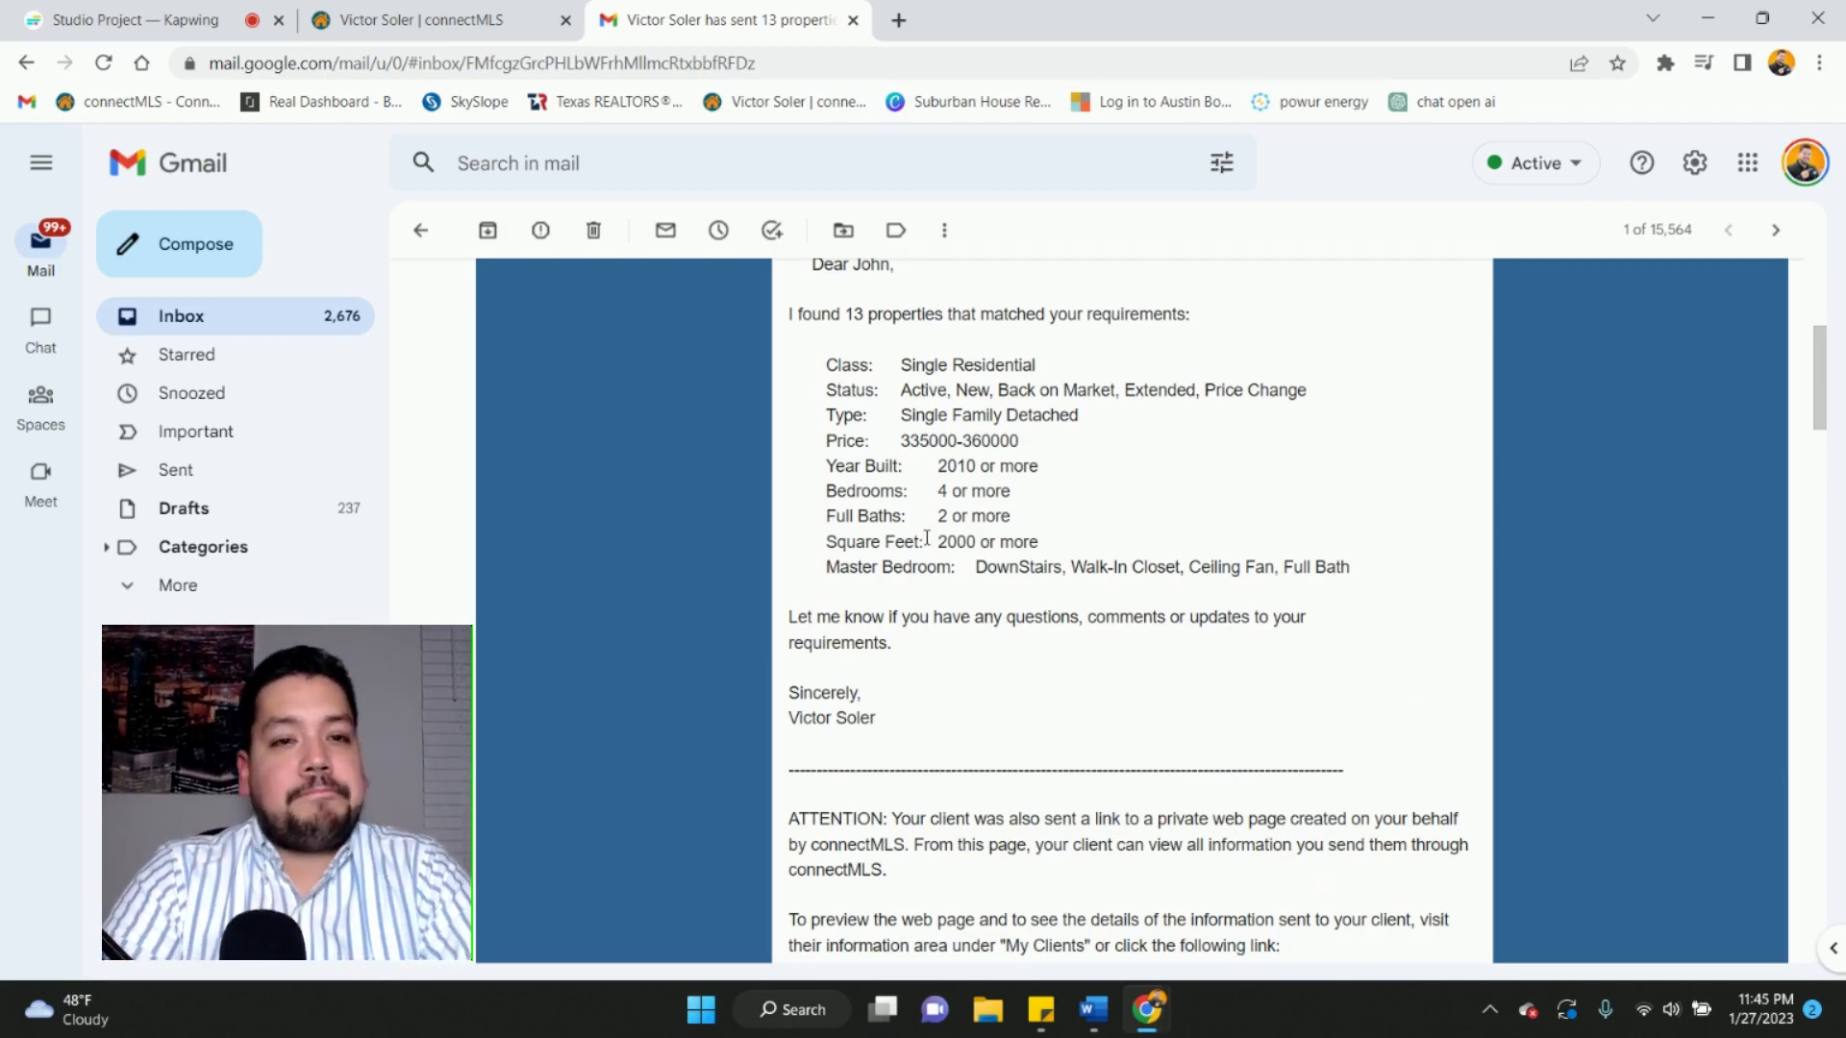
scroll(818, 663, "down", 1)
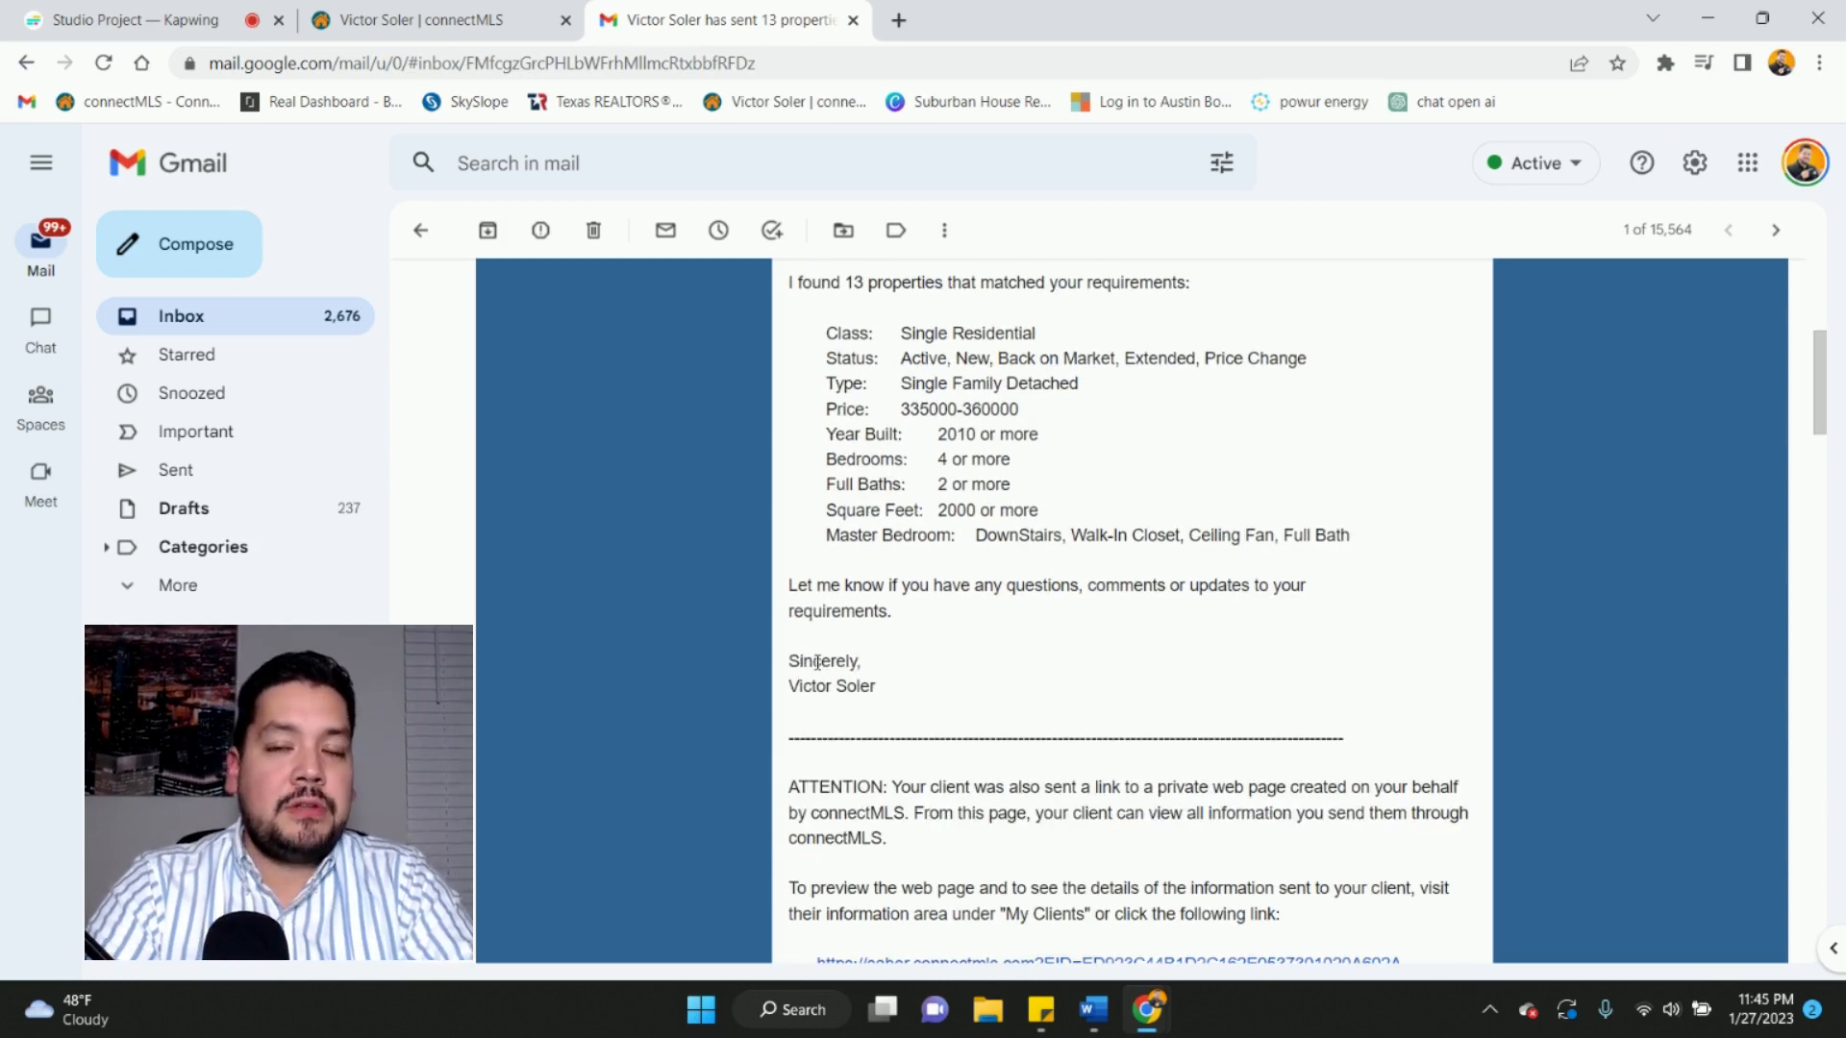
scroll(903, 404, "up", 5)
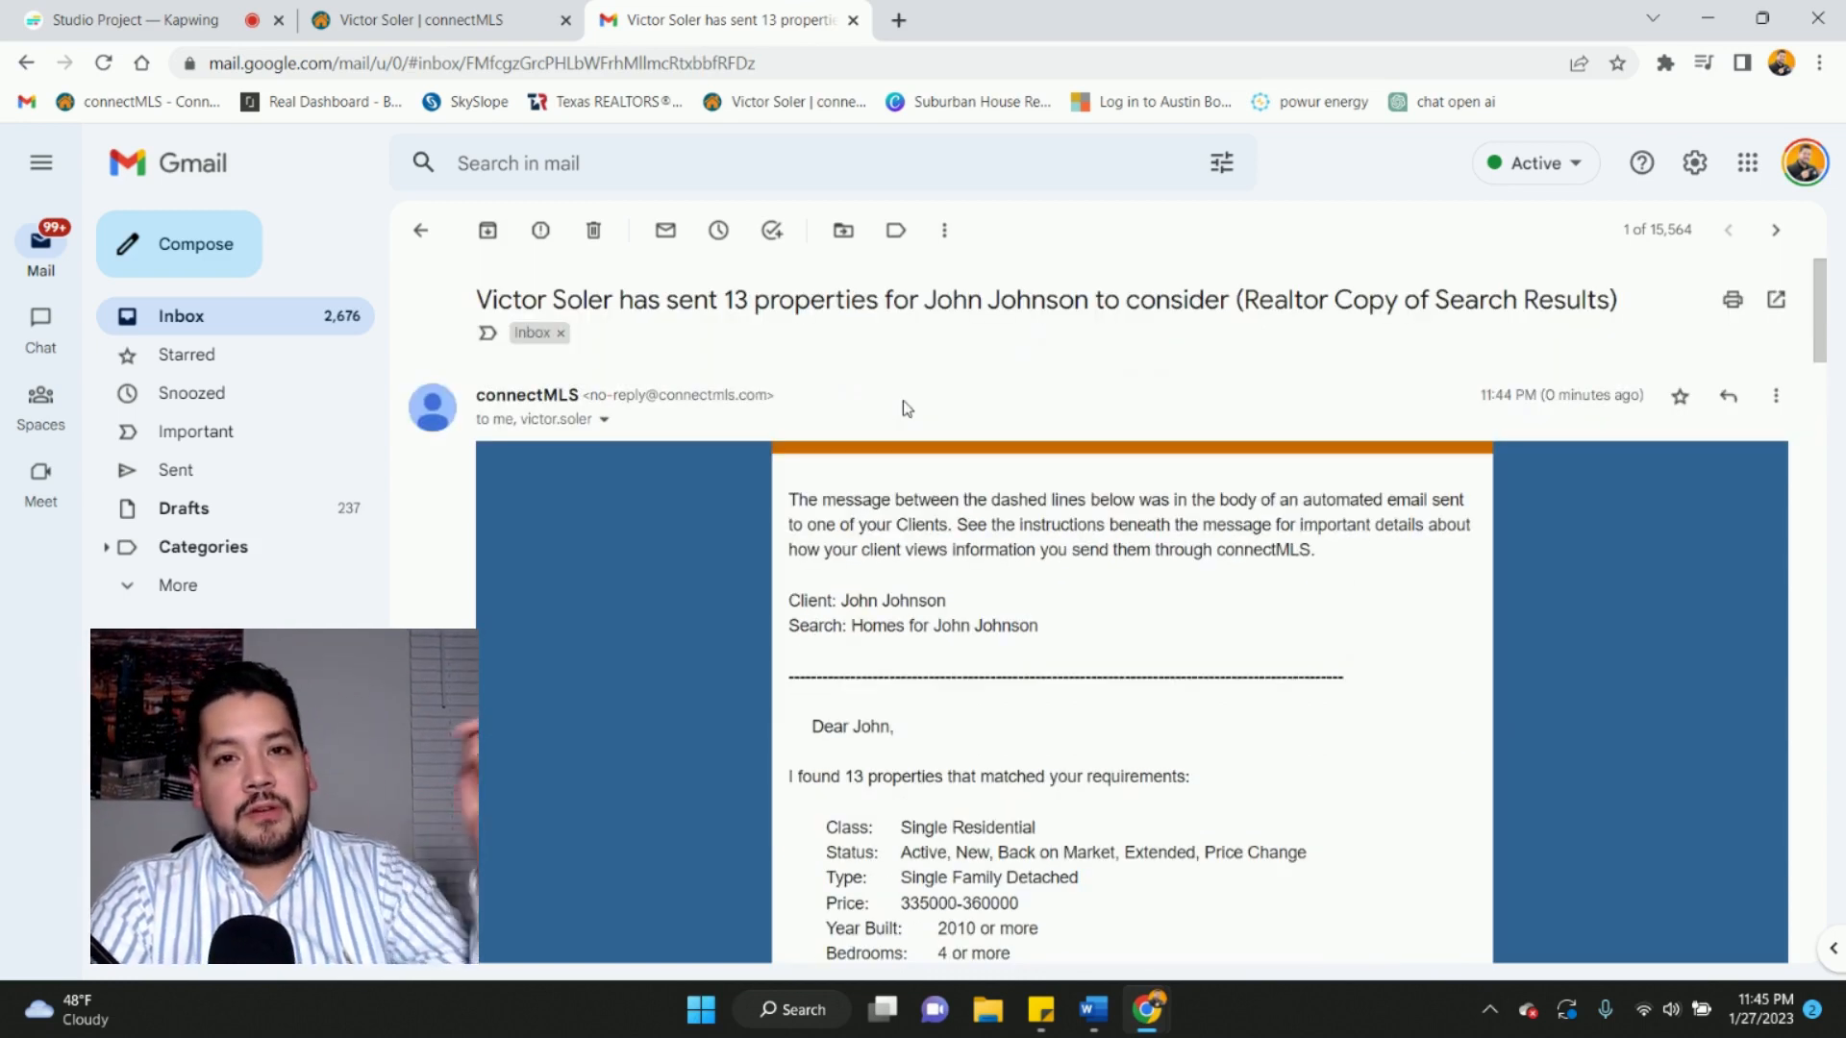